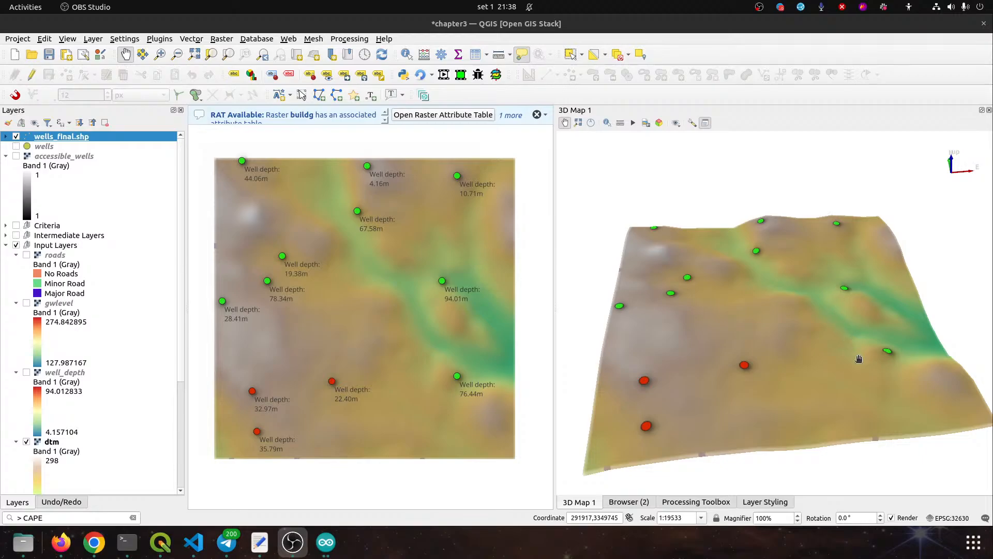
Examine the terrain and well points from several angles in the 3D map view
{"action": "left_click_drag", "start_coordinate": [863, 379], "coordinate": [601, 401]}
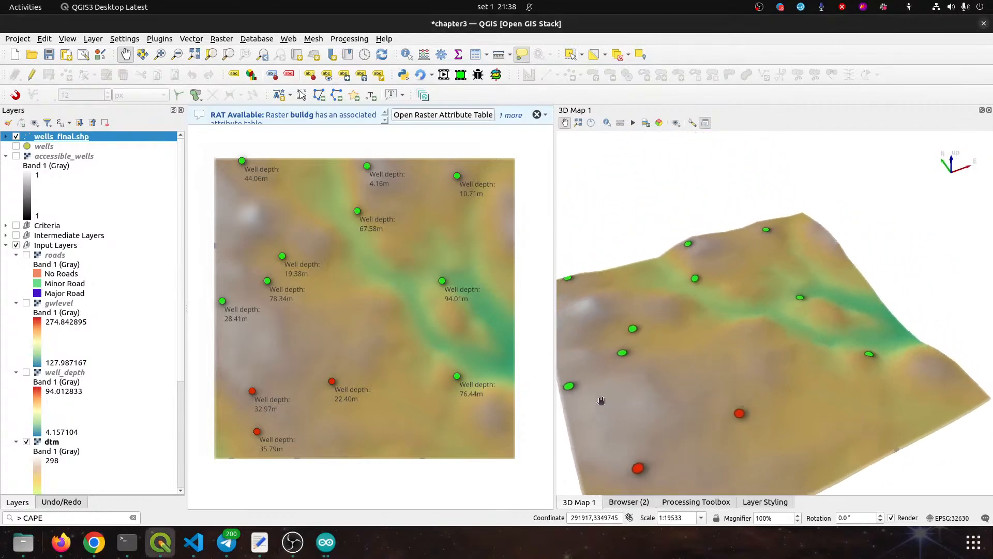
{"action": "left_click_drag", "start_coordinate": [857, 388], "coordinate": [780, 368]}
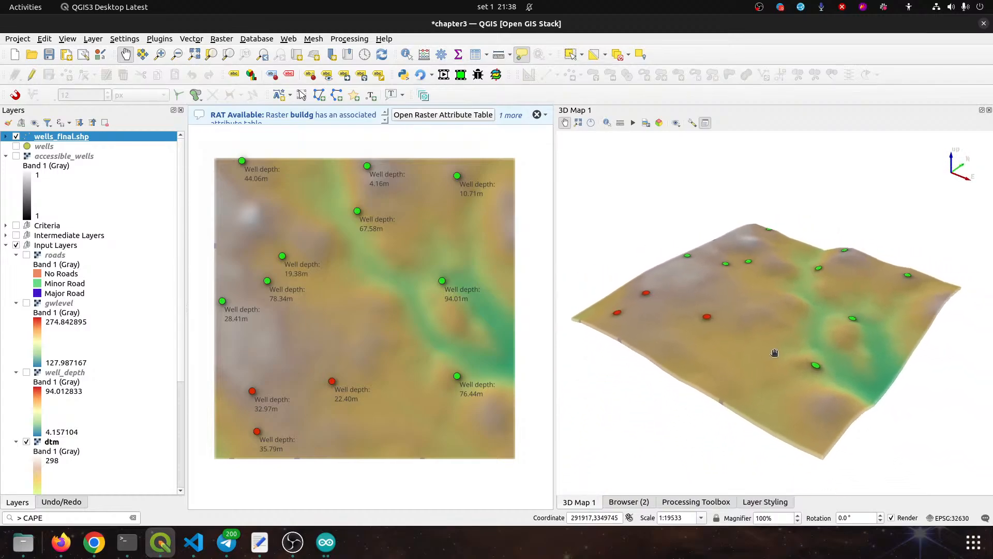
{"action": "left_click_drag", "start_coordinate": [827, 332], "coordinate": [757, 334]}
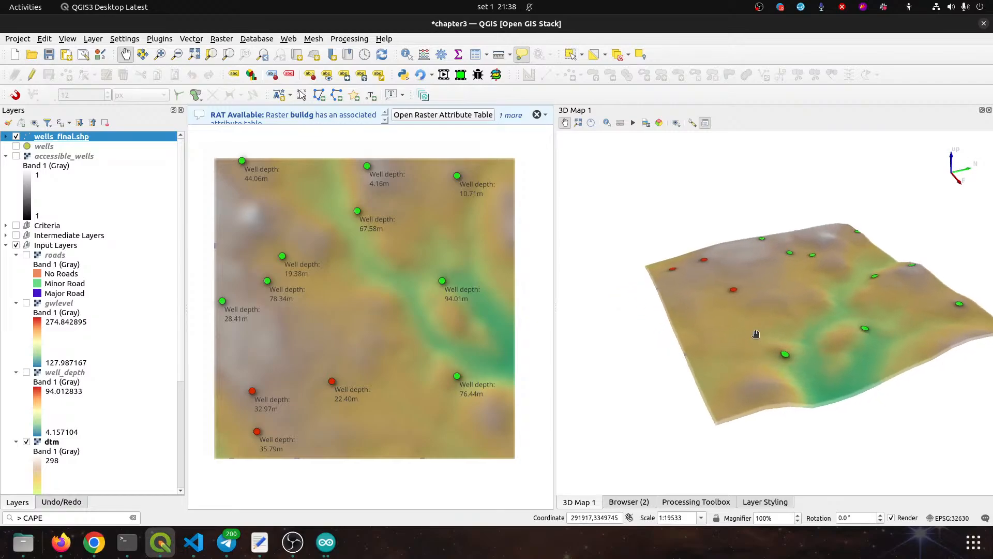
{"action": "left_click_drag", "start_coordinate": [827, 326], "coordinate": [770, 334]}
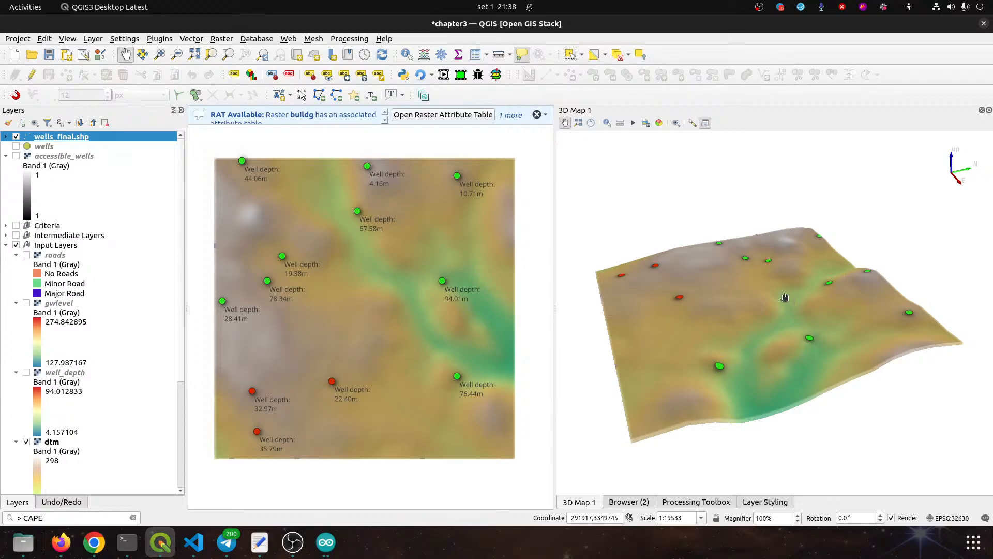
{"action": "scroll", "coordinate": [785, 298], "scroll_direction": "up", "scroll_amount": 2}
{"action": "left_click_drag", "start_coordinate": [797, 310], "coordinate": [748, 300]}
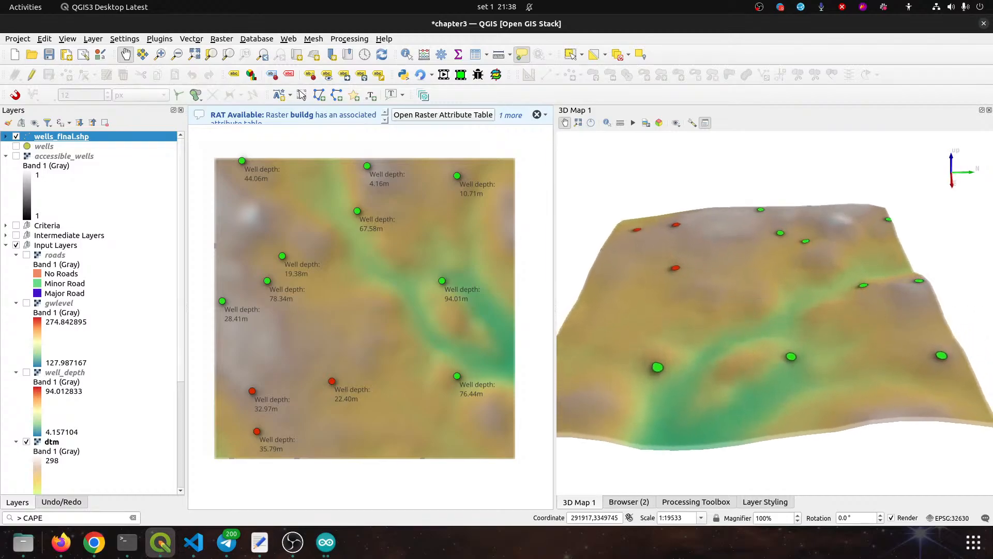
Start a new empty project and widen the map canvas by narrowing the Browser area
{"action": "left_click", "coordinate": [93, 542]}
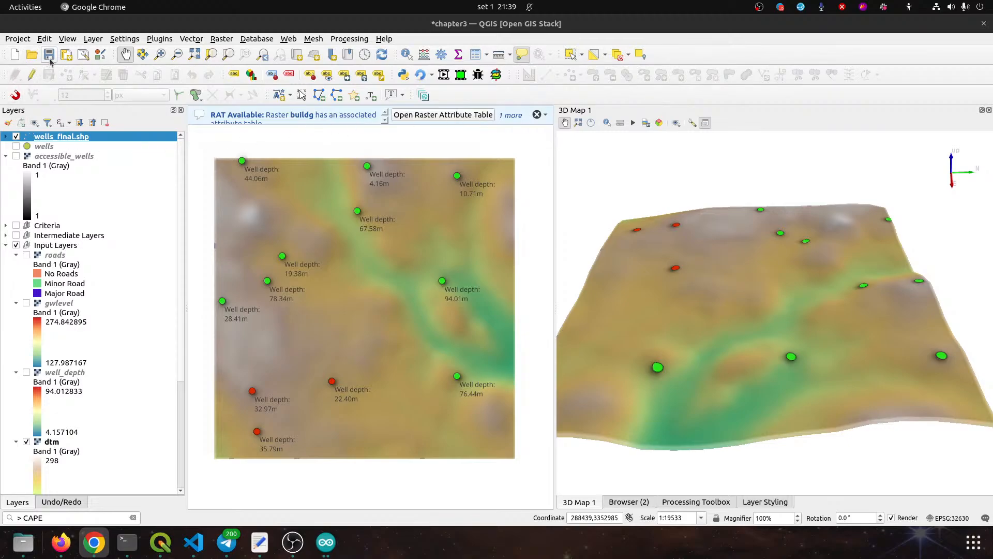
{"action": "left_click", "coordinate": [14, 55]}
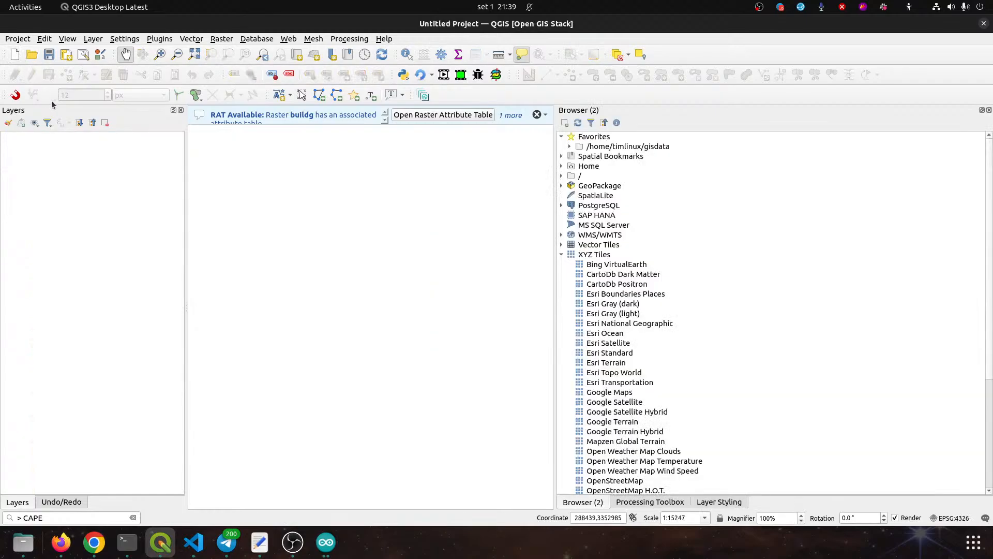
{"action": "left_click_drag", "start_coordinate": [555, 157], "coordinate": [774, 161]}
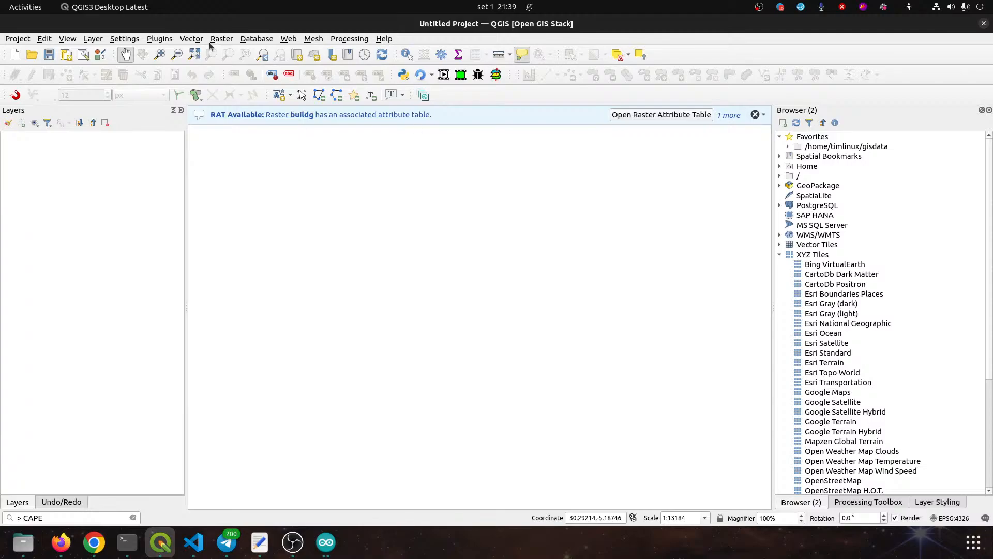
Find the installed SRTM-Downloader plugin by searching for "srtm", enable it, and show its details
{"action": "left_click", "coordinate": [167, 40]}
{"action": "left_click", "coordinate": [170, 50]}
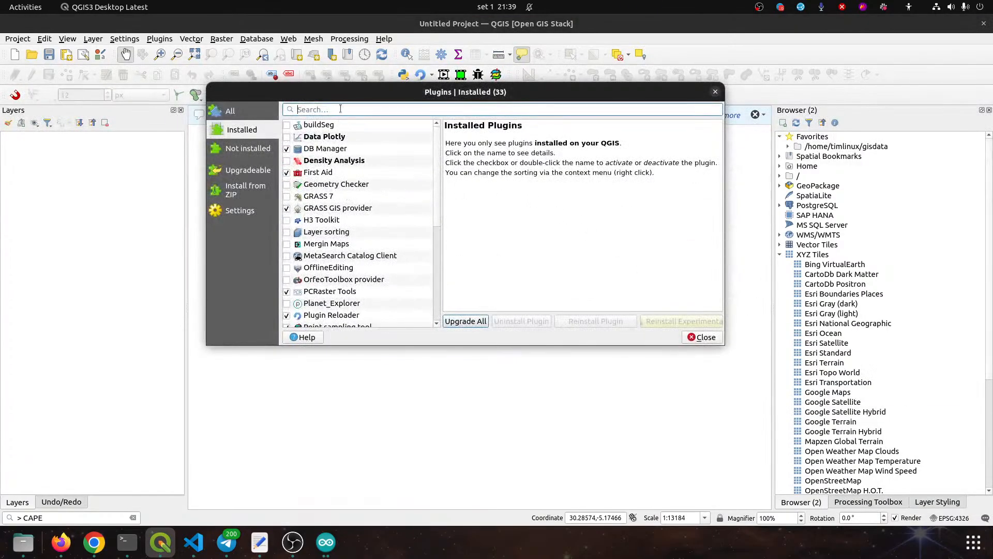
{"action": "type", "text": "srtm"}
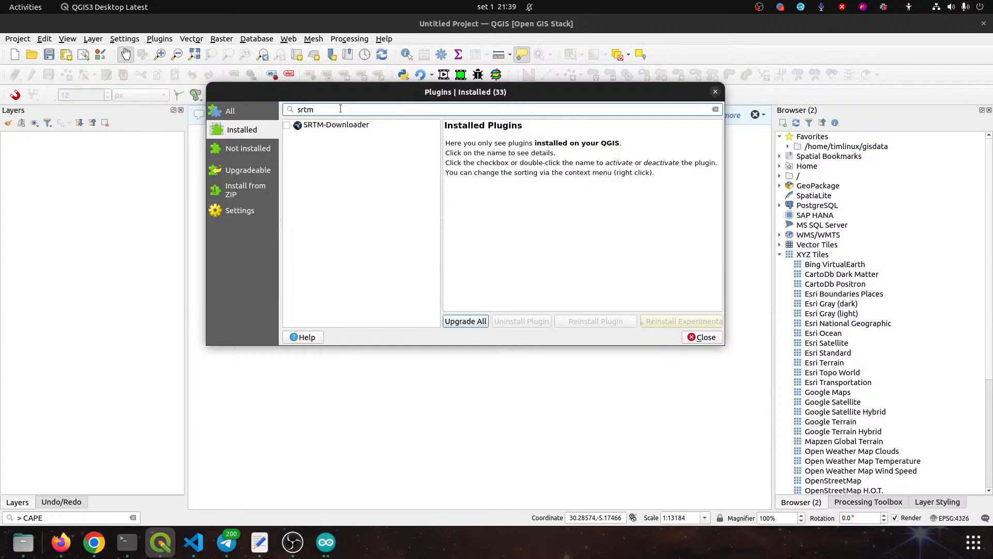
{"action": "left_click", "coordinate": [288, 125]}
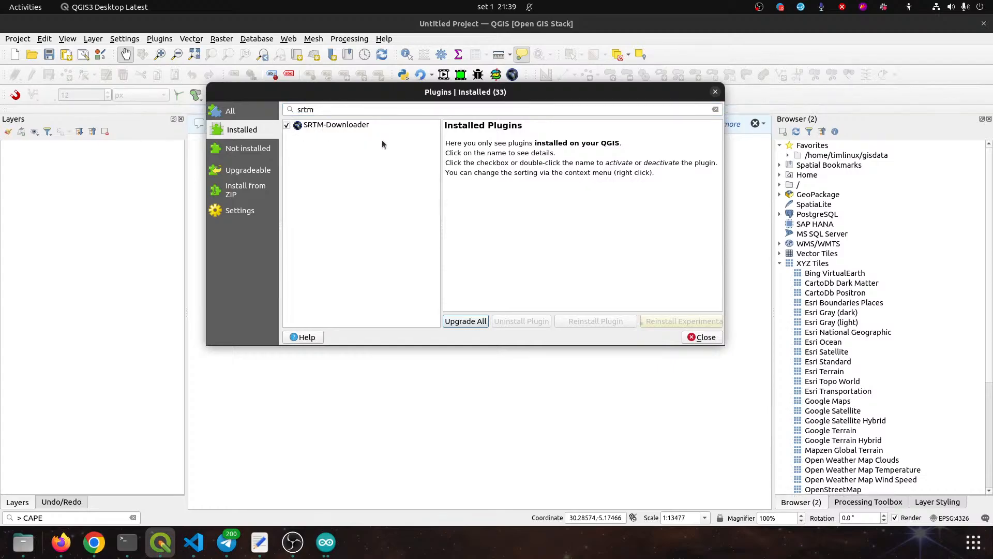
{"action": "left_click", "coordinate": [344, 126]}
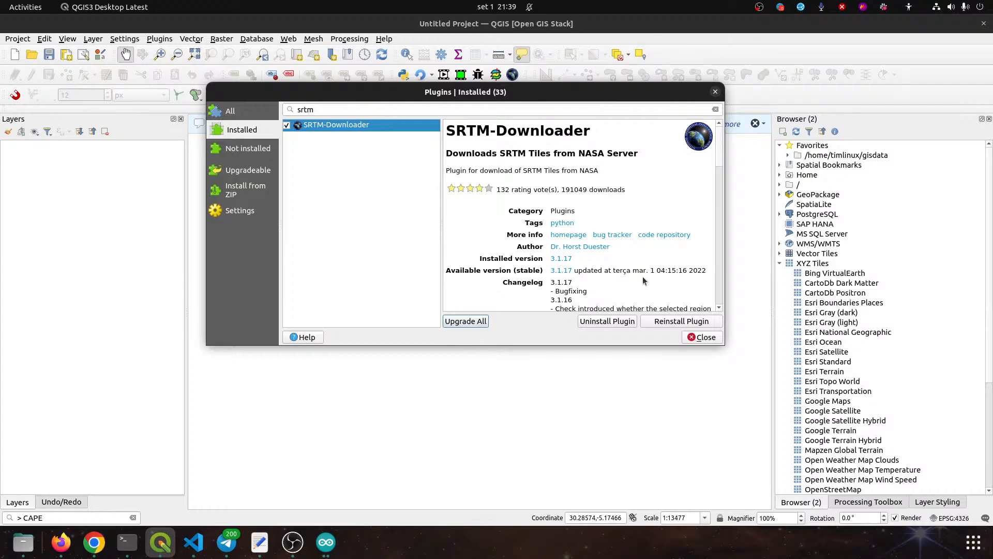
{"action": "left_click", "coordinate": [704, 337]}
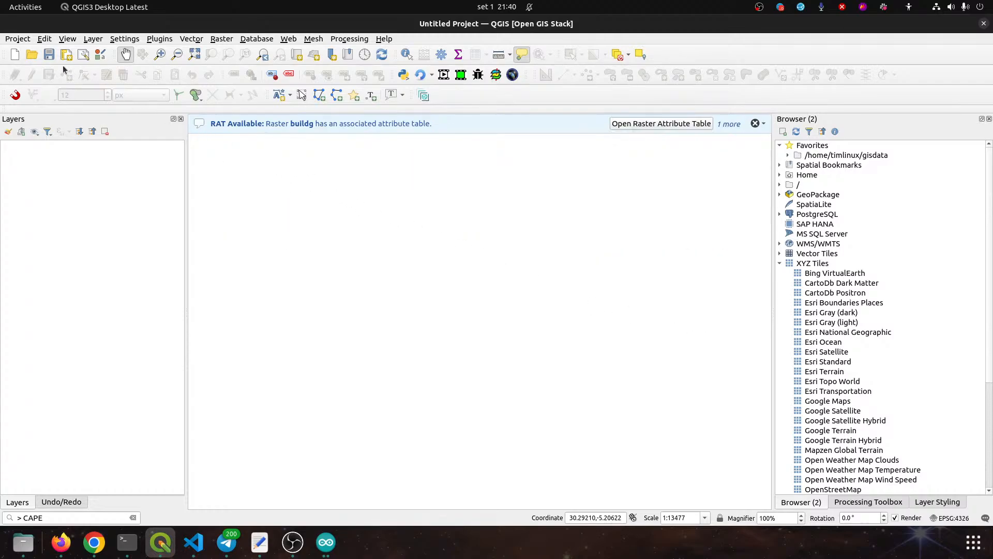
{"action": "left_click", "coordinate": [46, 59]}
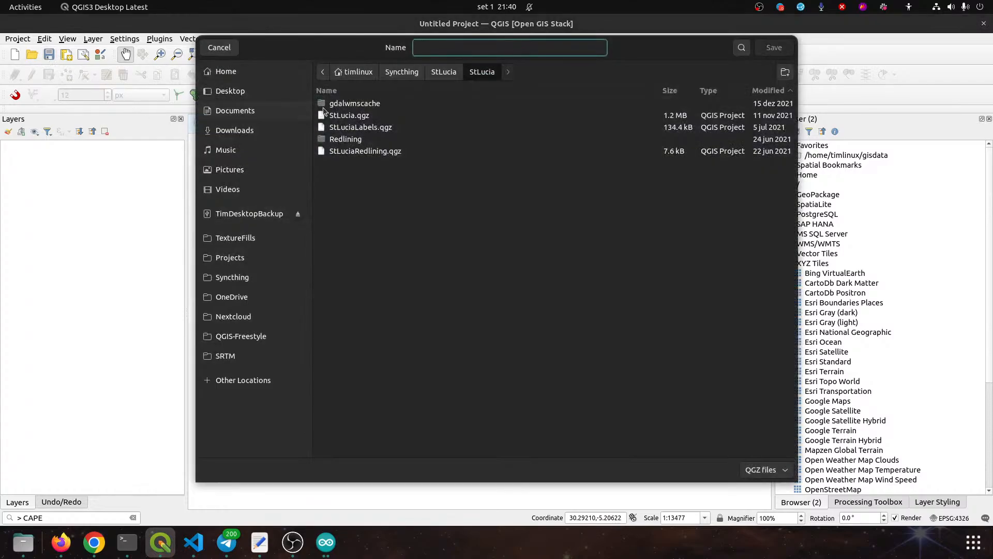
{"action": "left_click", "coordinate": [233, 53]}
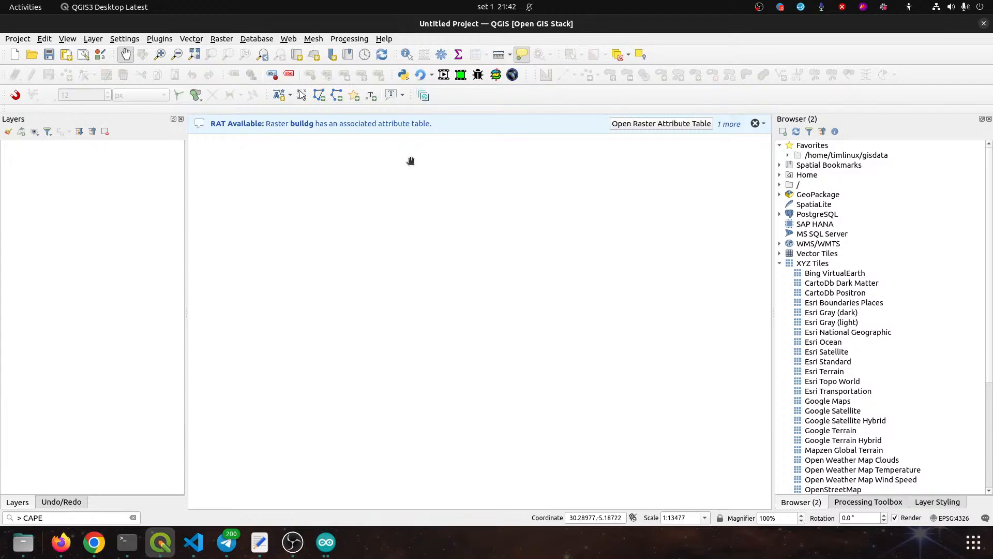
Switch to the file manager and view the Chapter_4 folder inside qgis_hydrological_dataset_v2/qgis_hydrological_dataset in Downloads
{"action": "left_click", "coordinate": [26, 541]}
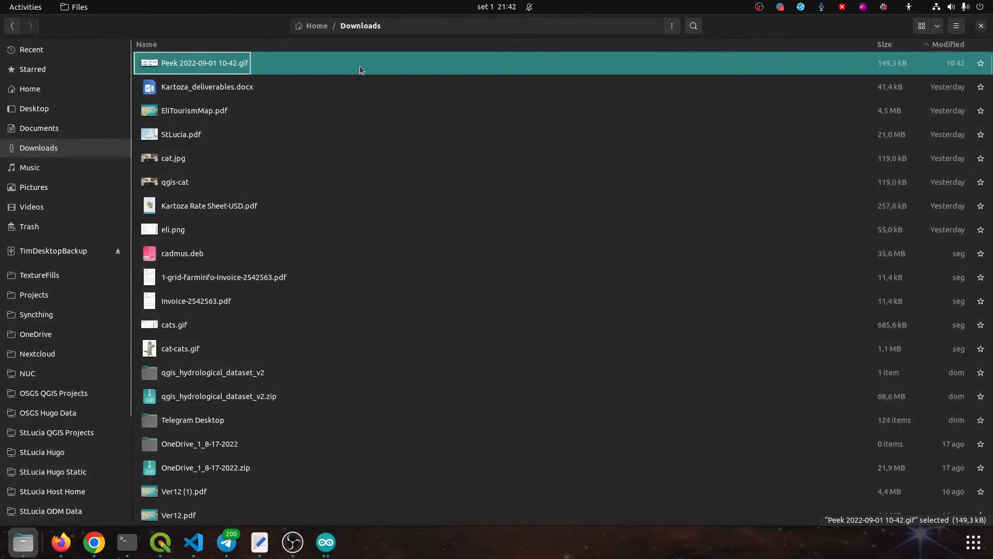
{"action": "left_click_drag", "start_coordinate": [275, 29], "coordinate": [992, 300]}
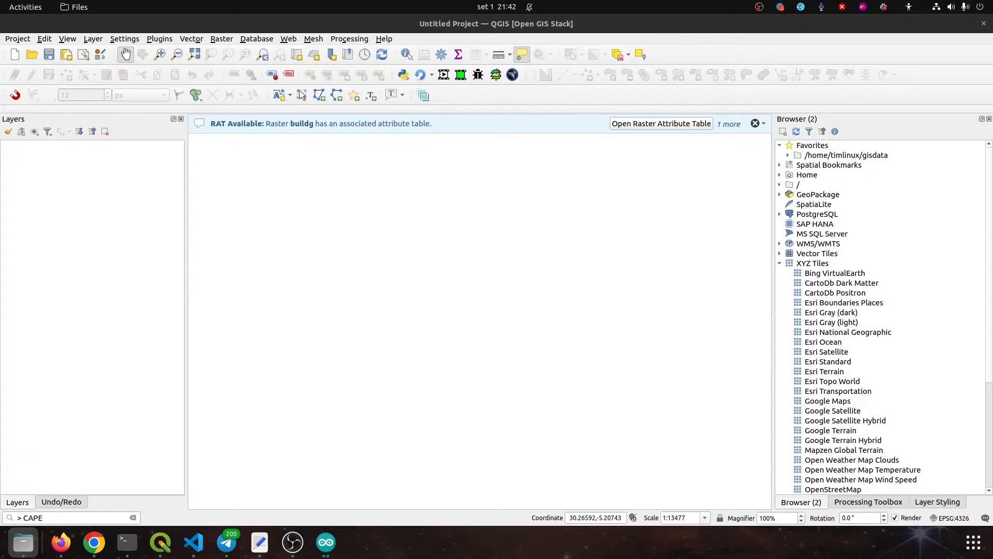
{"action": "left_click_drag", "start_coordinate": [992, 119], "coordinate": [405, 3]}
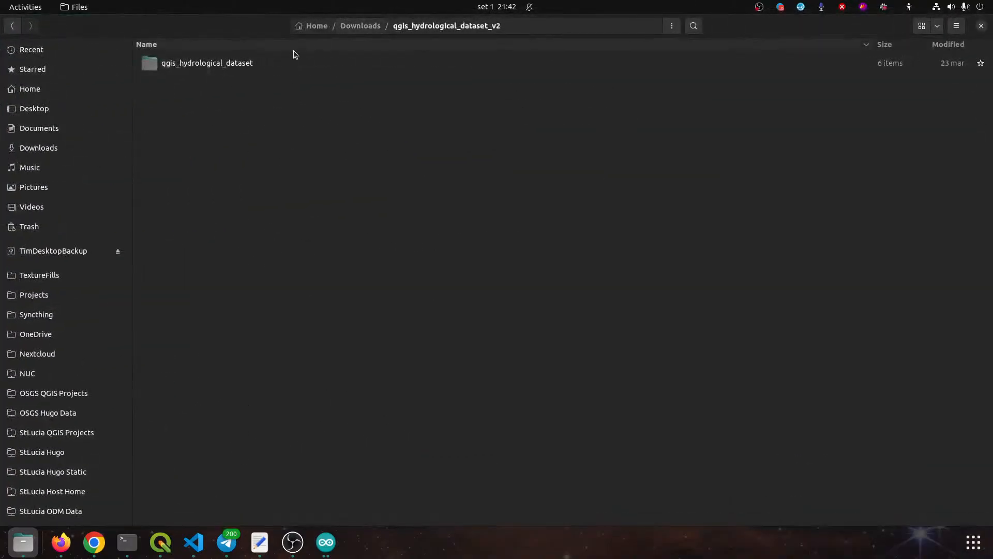
{"action": "double_click", "coordinate": [189, 70]}
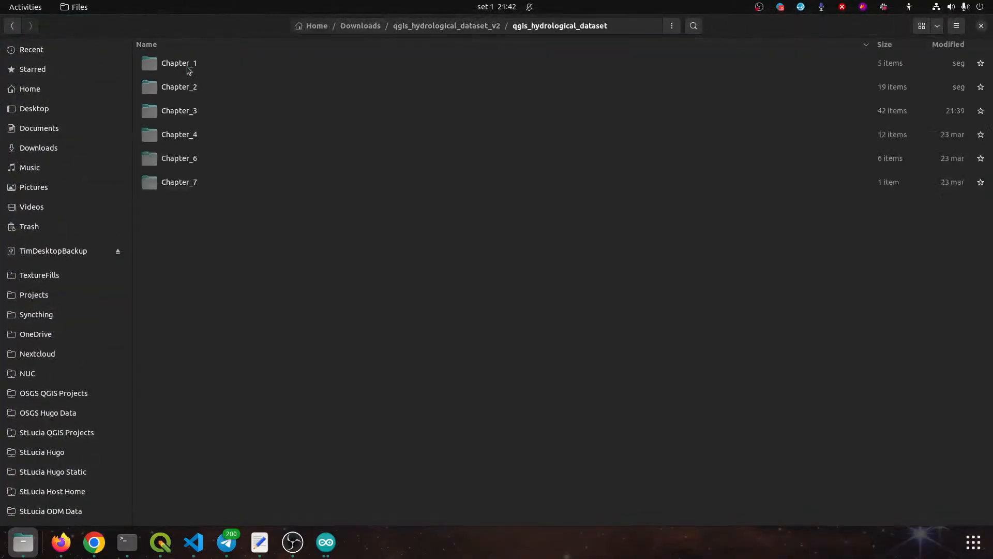
{"action": "left_click", "coordinate": [178, 134]}
{"action": "double_click", "coordinate": [177, 134]}
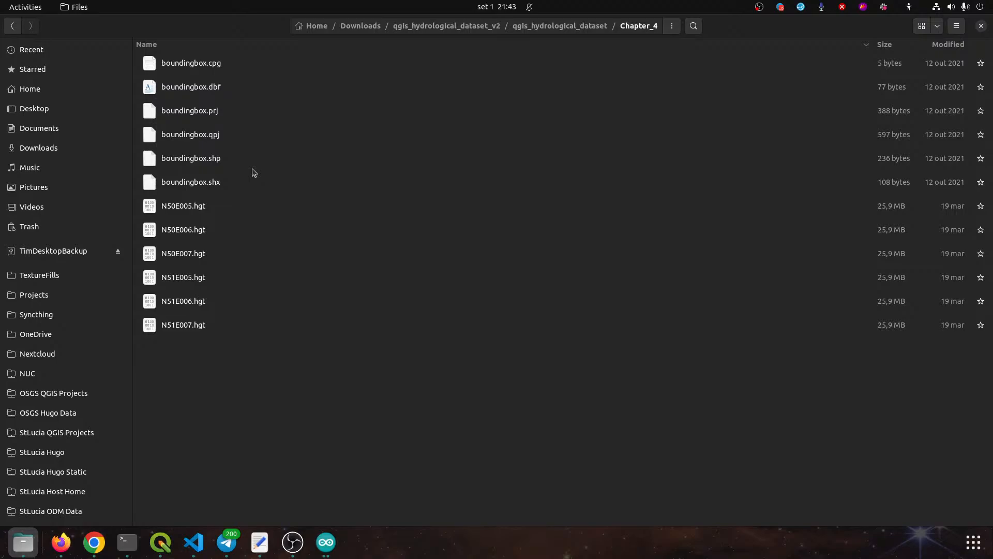
Return to QGIS and add the OpenStreetMap XYZ tile layer to the map
{"action": "left_click", "coordinate": [160, 542]}
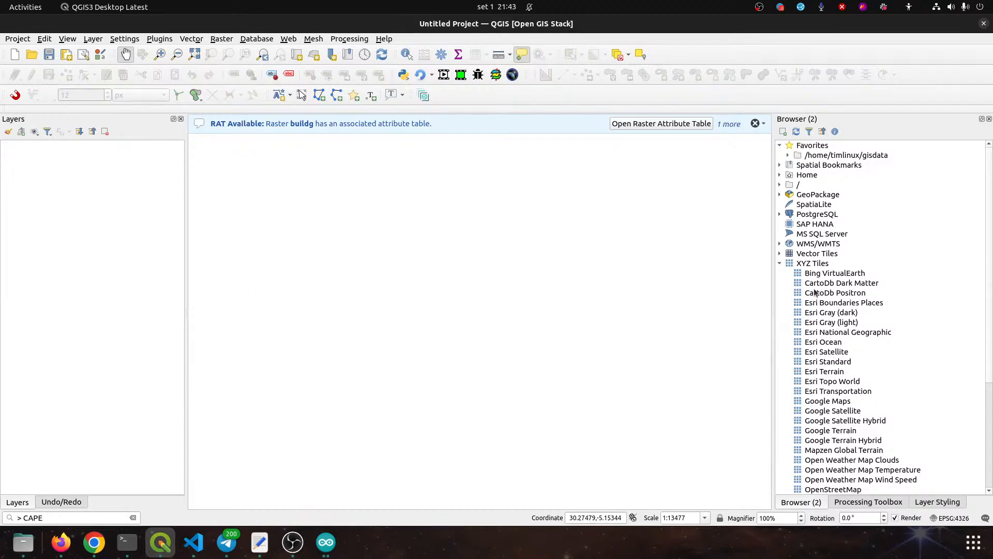
{"action": "key", "text": "alt+Tab"}
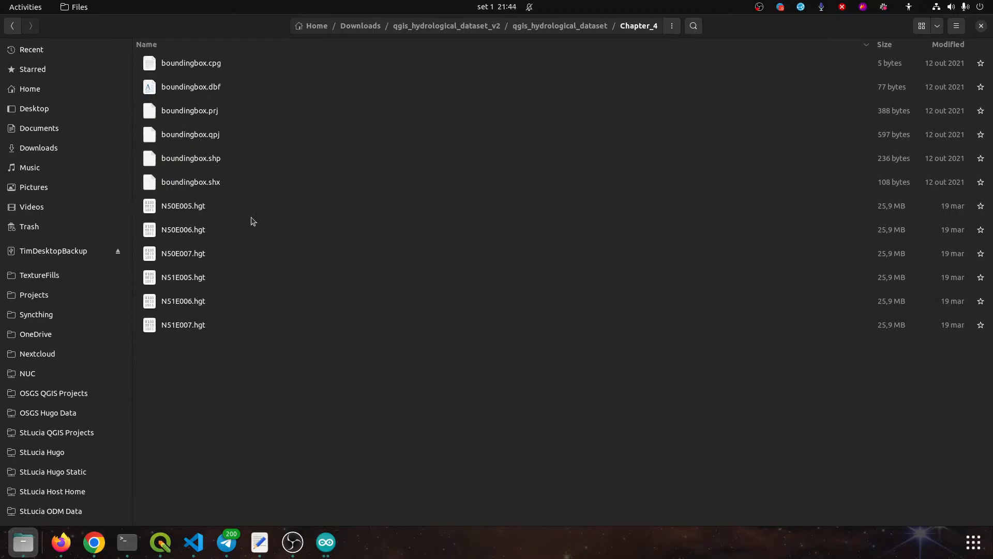
{"action": "key", "text": "alt+Tab"}
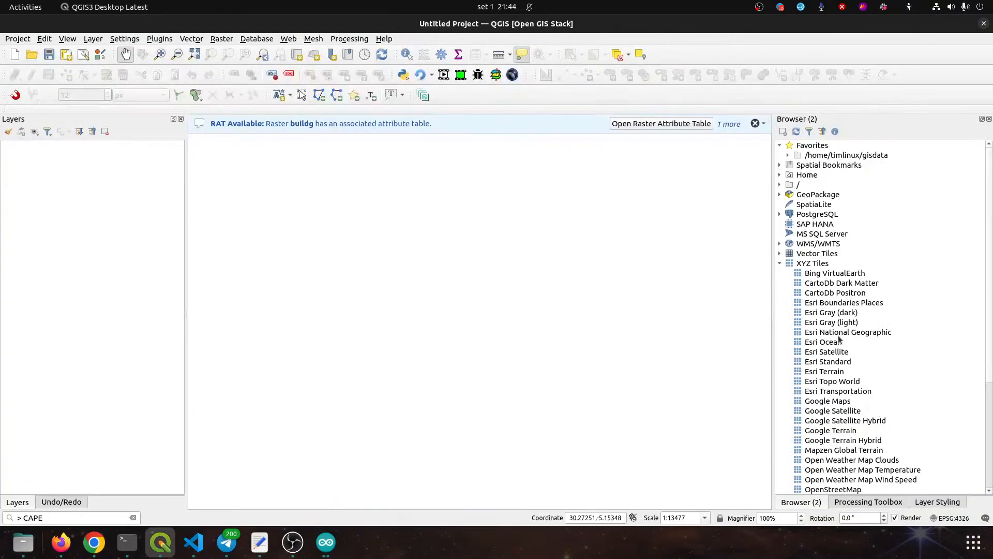
{"action": "scroll", "coordinate": [840, 339], "scroll_direction": "down", "scroll_amount": 5}
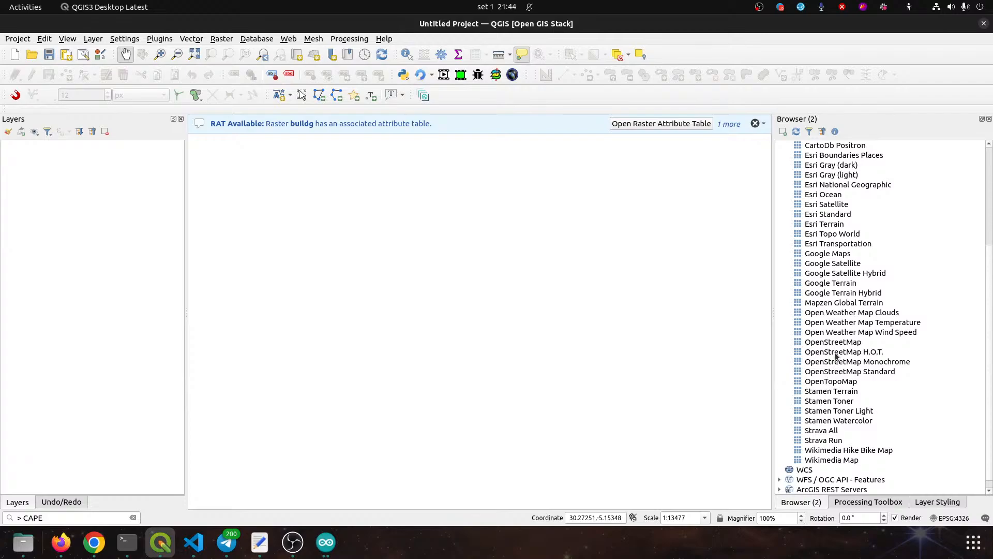
{"action": "left_click_drag", "start_coordinate": [835, 342], "coordinate": [510, 333]}
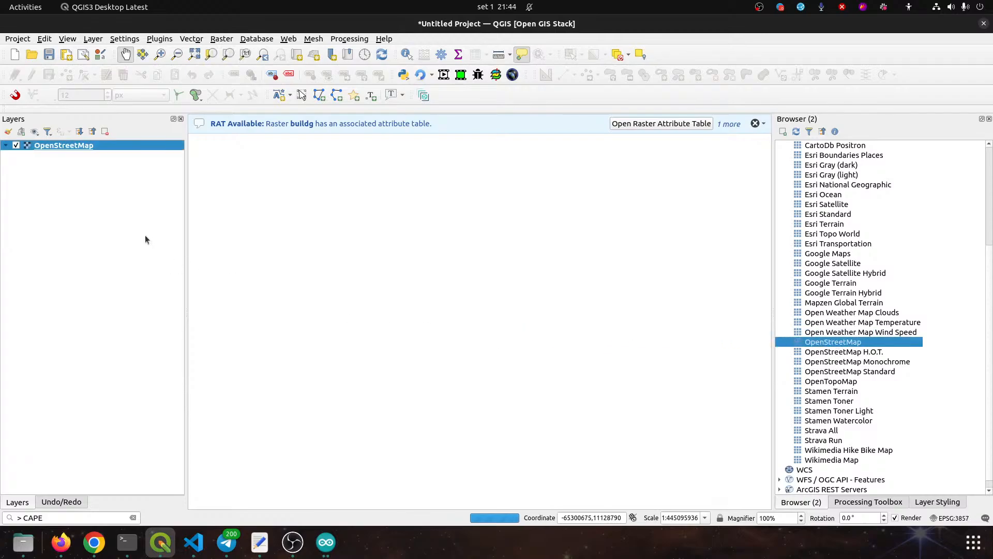
Frame the map on the area around Marvão and Castelo de Vide near the Portugal–Spain border at about 1:217332
{"action": "scroll", "coordinate": [476, 294], "scroll_direction": "up", "scroll_amount": 5}
{"action": "left_click_drag", "start_coordinate": [477, 293], "coordinate": [447, 297]}
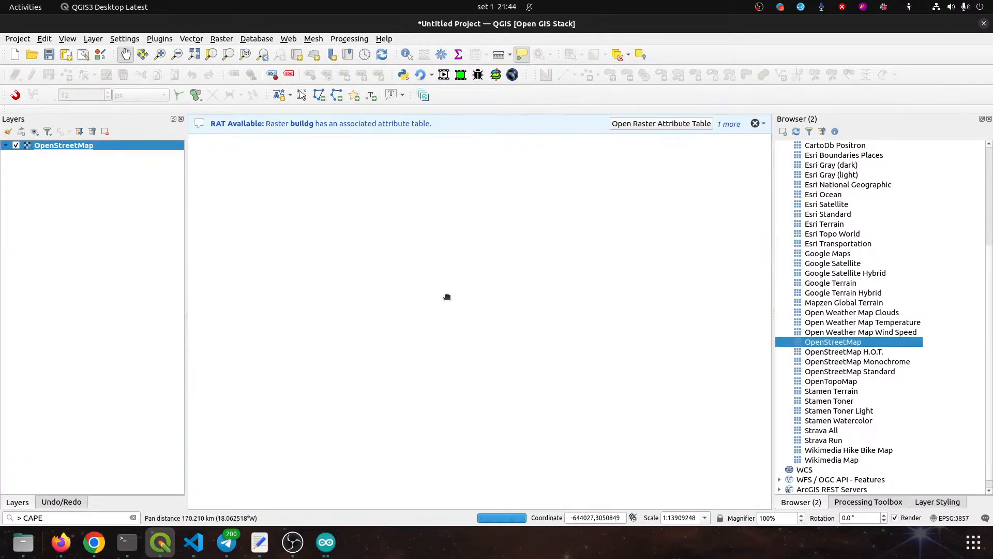
{"action": "left_click_drag", "start_coordinate": [452, 384], "coordinate": [423, 195]}
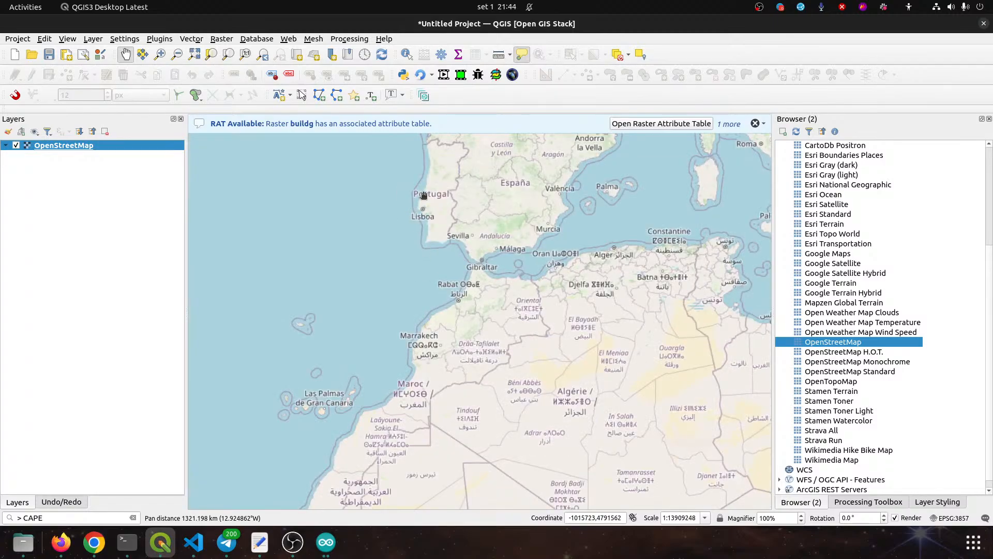
{"action": "scroll", "coordinate": [423, 195], "scroll_direction": "up", "scroll_amount": 5}
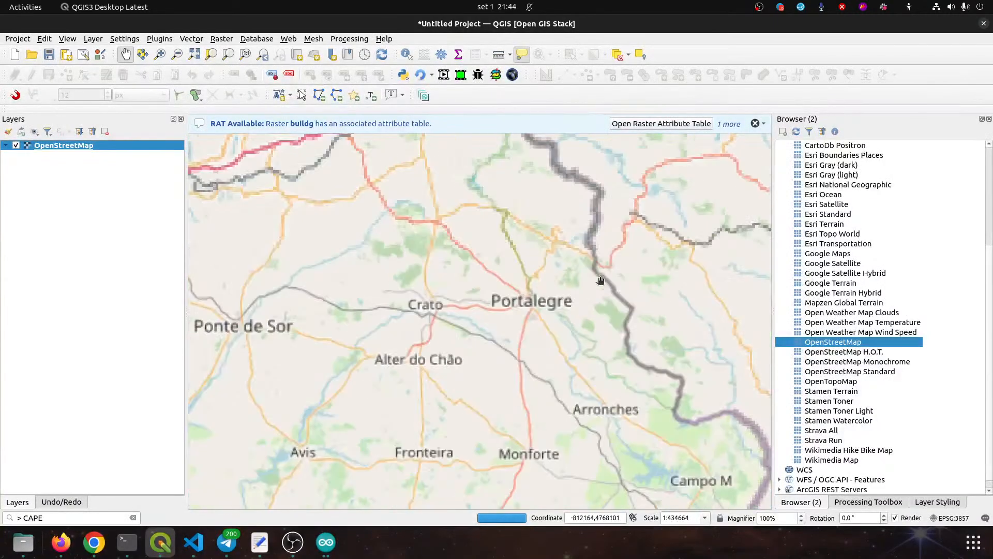
{"action": "scroll", "coordinate": [528, 203], "scroll_direction": "up", "scroll_amount": 1}
{"action": "scroll", "coordinate": [610, 268], "scroll_direction": "up", "scroll_amount": 1}
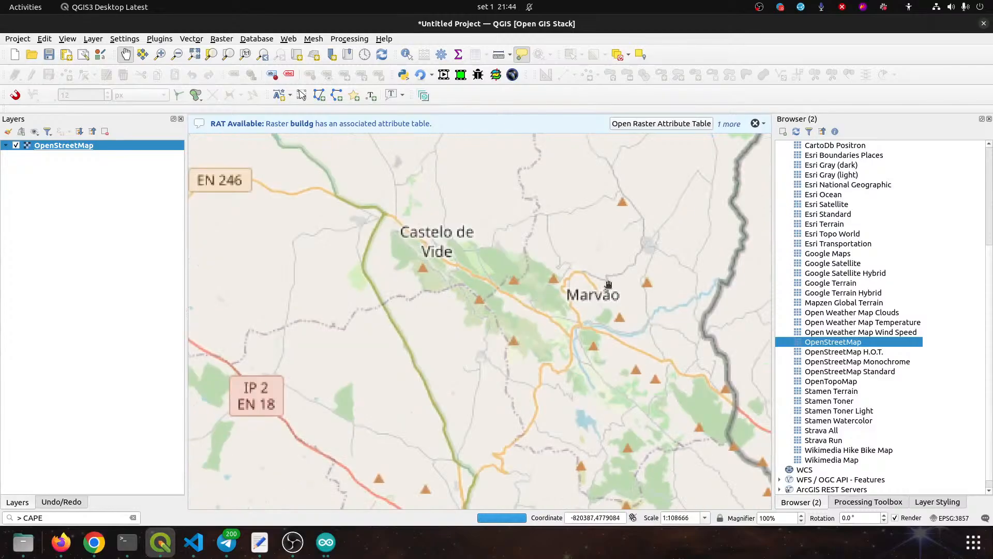
{"action": "scroll", "coordinate": [573, 282], "scroll_direction": "up", "scroll_amount": 1}
{"action": "left_click_drag", "start_coordinate": [636, 316], "coordinate": [518, 317]}
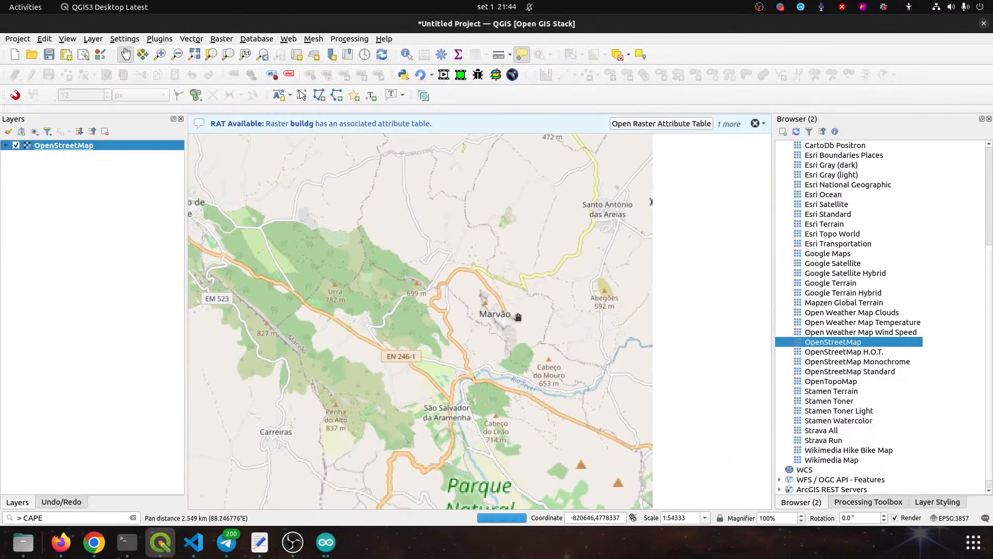
{"action": "scroll", "coordinate": [518, 316], "scroll_direction": "up", "scroll_amount": 1}
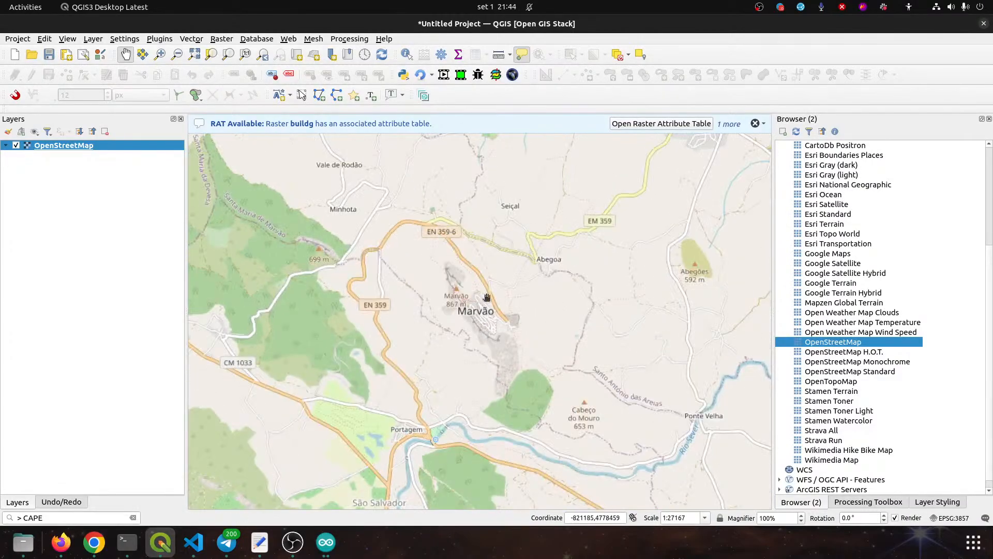
{"action": "left_click_drag", "start_coordinate": [517, 237], "coordinate": [528, 372]}
{"action": "scroll", "coordinate": [524, 338], "scroll_direction": "down", "scroll_amount": 1}
{"action": "scroll", "coordinate": [534, 352], "scroll_direction": "down", "scroll_amount": 1}
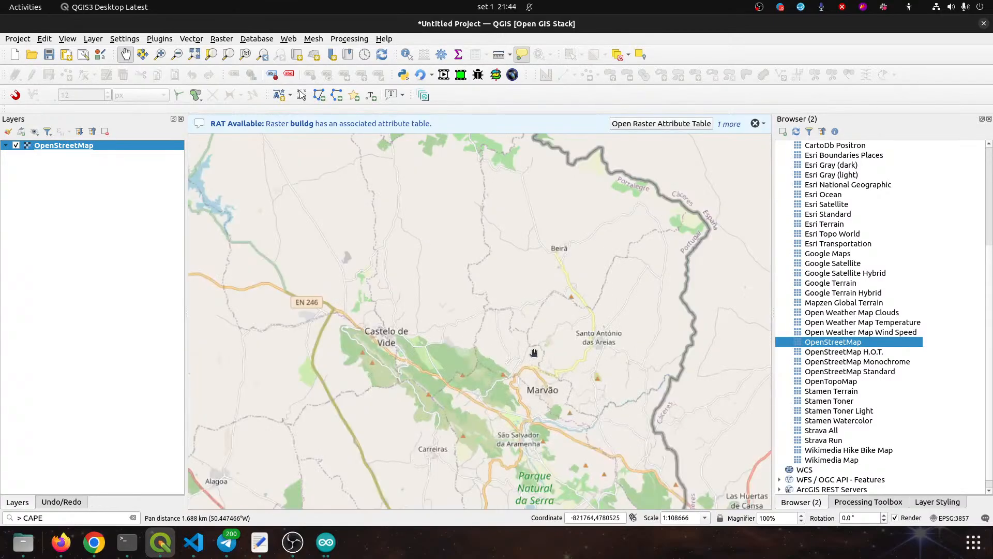
{"action": "left_click_drag", "start_coordinate": [557, 331], "coordinate": [523, 365]}
{"action": "scroll", "coordinate": [563, 352], "scroll_direction": "down", "scroll_amount": 1}
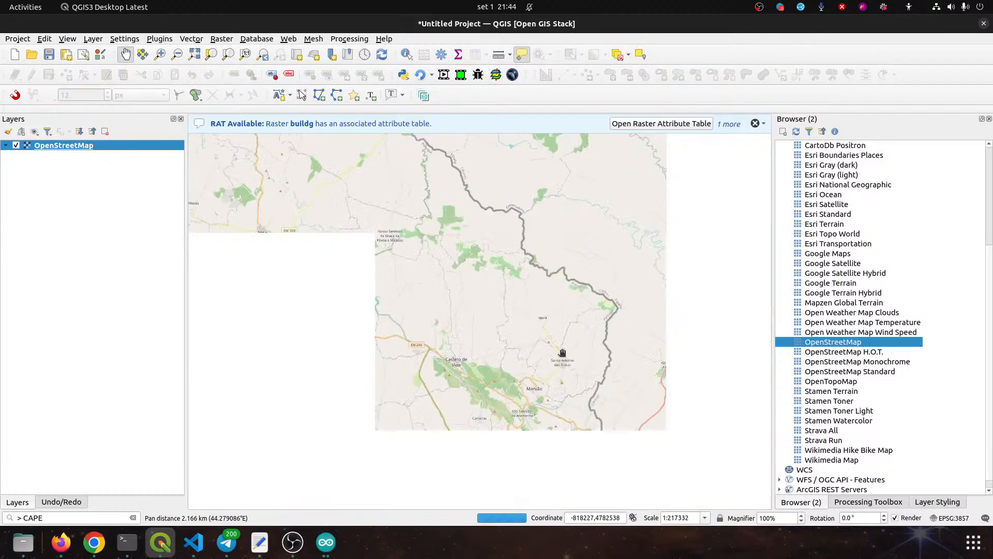
{"action": "left_click_drag", "start_coordinate": [563, 361], "coordinate": [534, 343]}
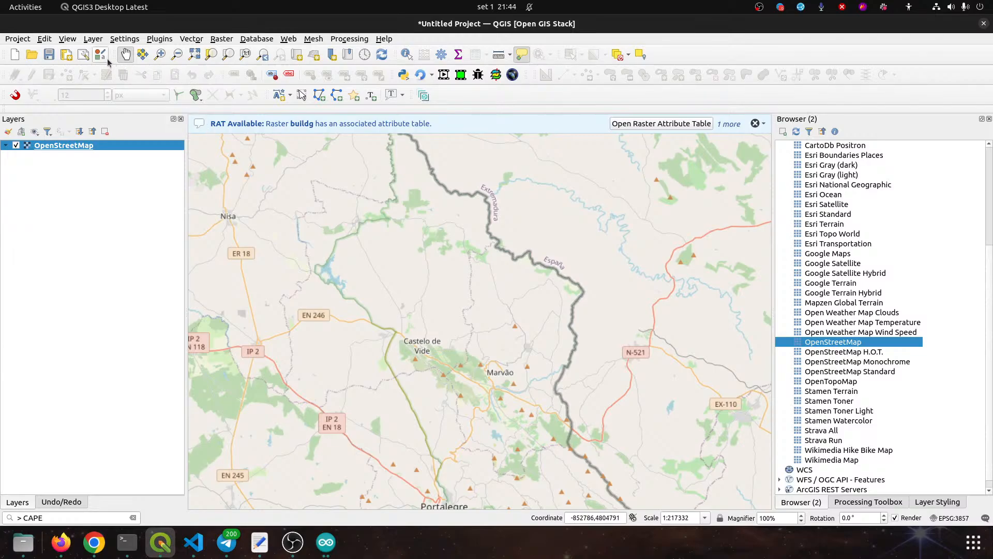
Open SRTM-Downloader and set its bounds from the canvas extent: north 40, south 39, west -8, east -7
{"action": "left_click", "coordinate": [173, 41]}
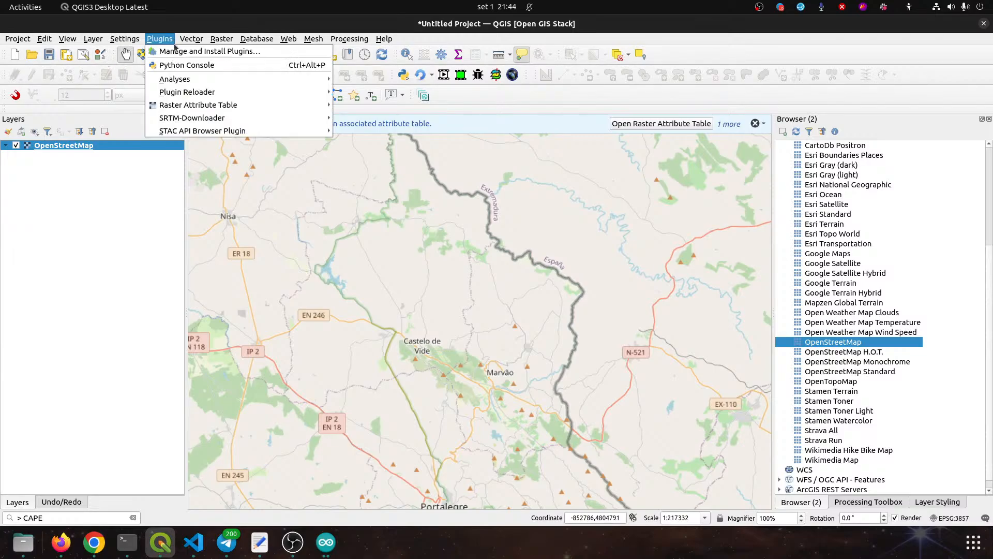
{"action": "mouse_move", "coordinate": [215, 92]}
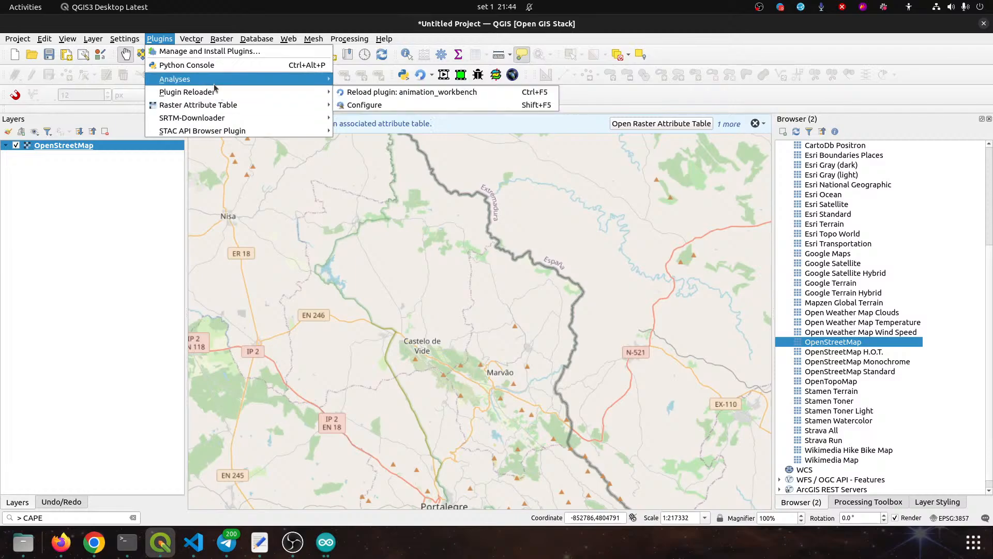
{"action": "mouse_move", "coordinate": [216, 118]}
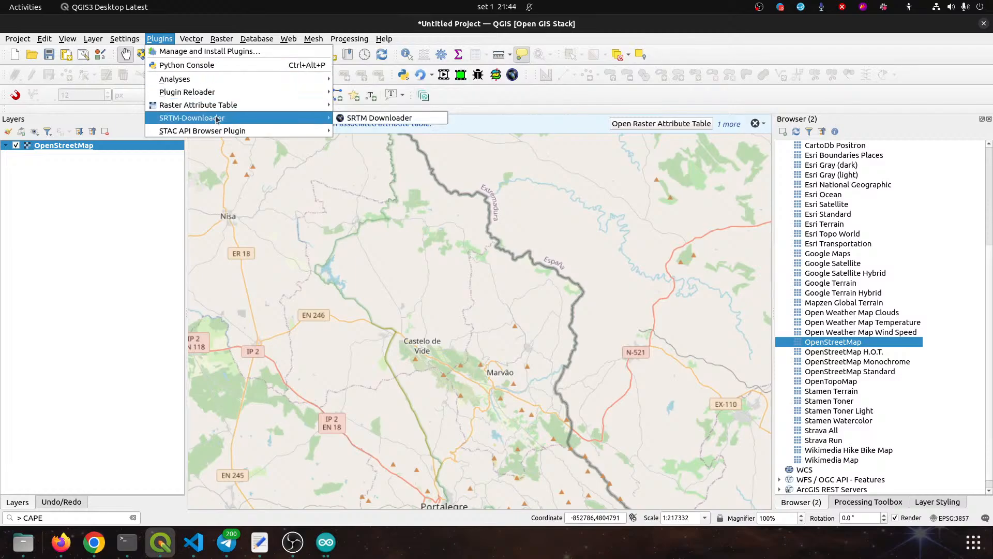
{"action": "left_click", "coordinate": [358, 118]}
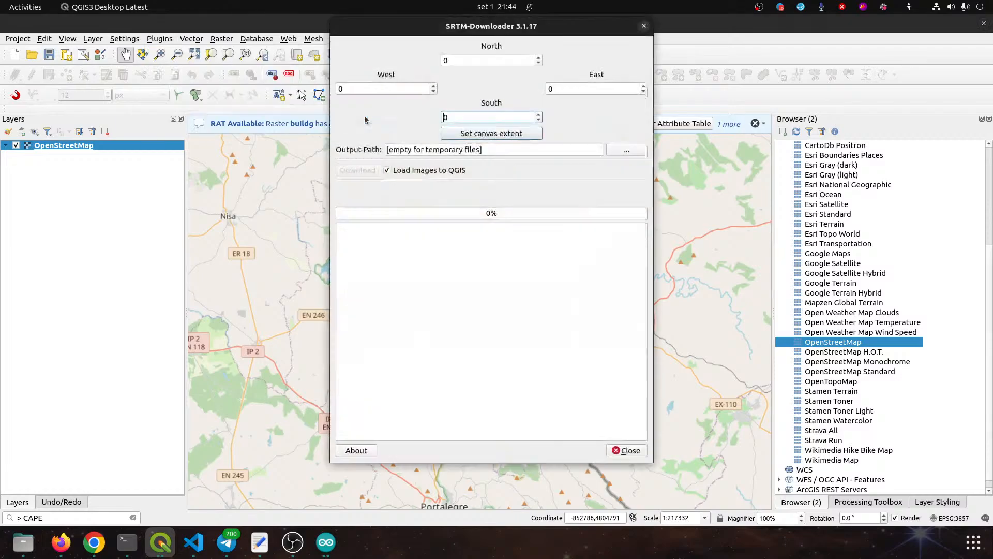
{"action": "left_click", "coordinate": [501, 133]}
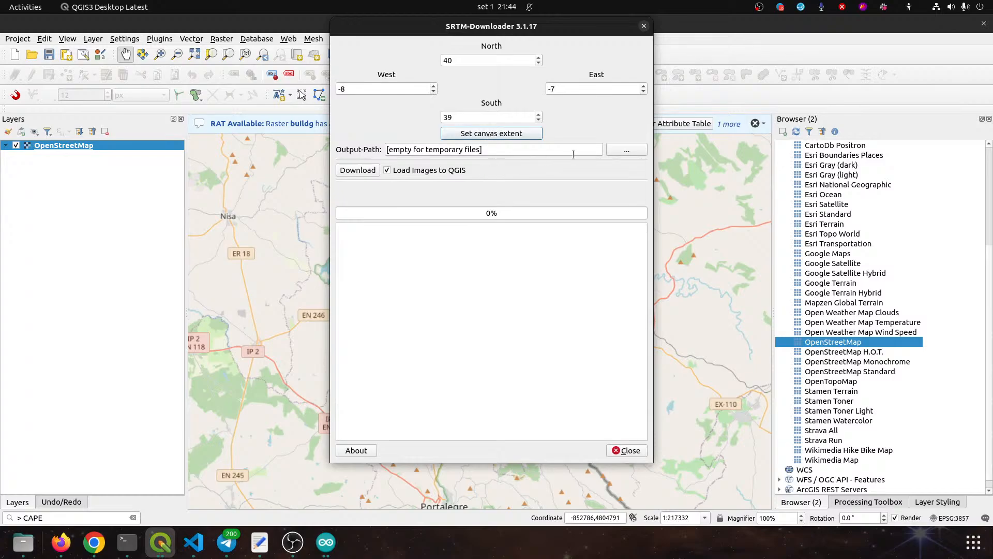
Set the downloader's output path to the Chapter_4 folder inside Downloads/qgis_hydrological_dataset_v2/qgis_hydrological_dataset
{"action": "left_click", "coordinate": [627, 149]}
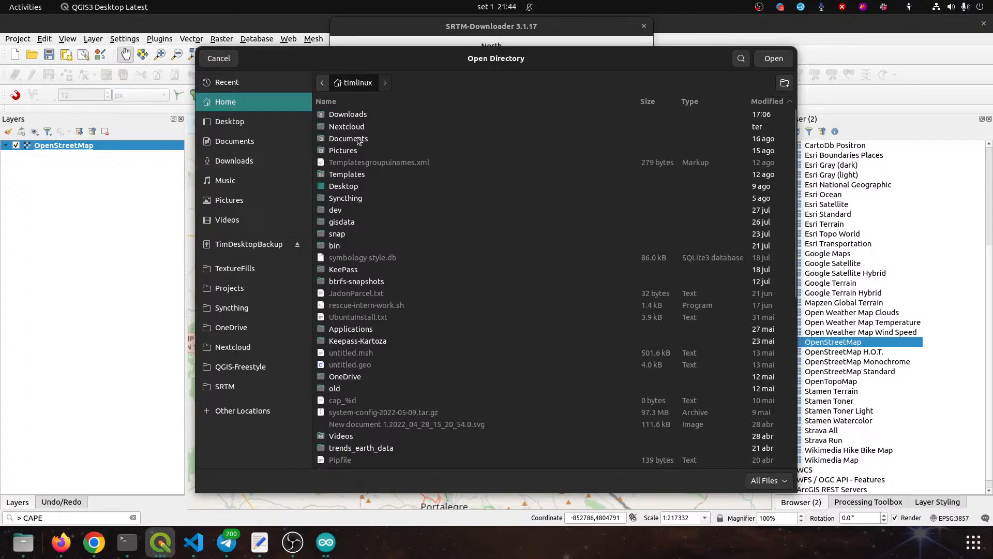
{"action": "double_click", "coordinate": [352, 114]}
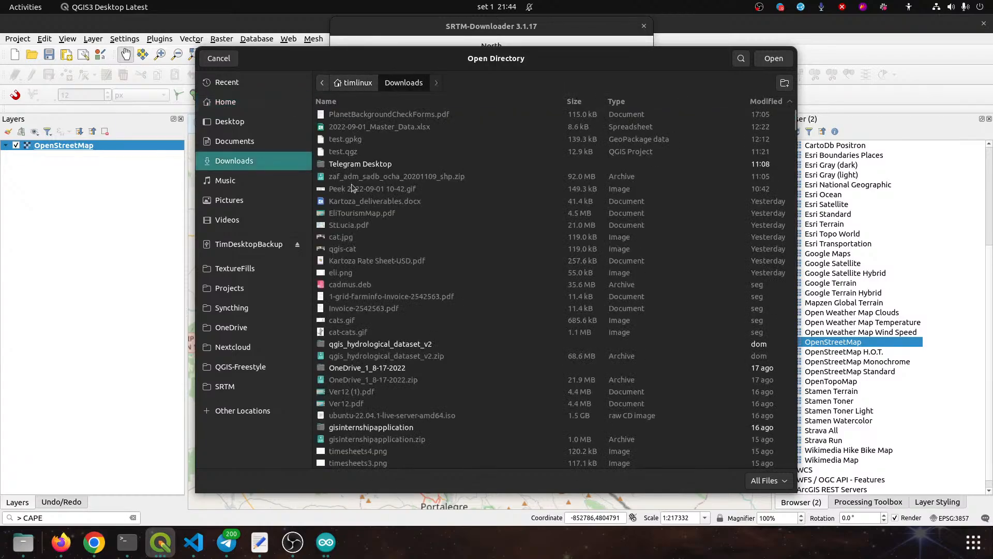
{"action": "double_click", "coordinate": [363, 345]}
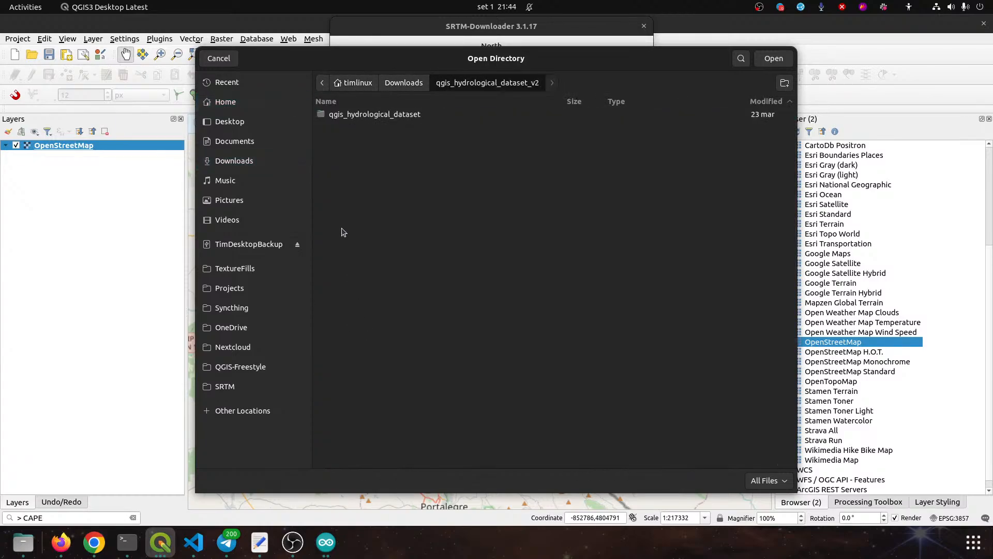
{"action": "double_click", "coordinate": [365, 116]}
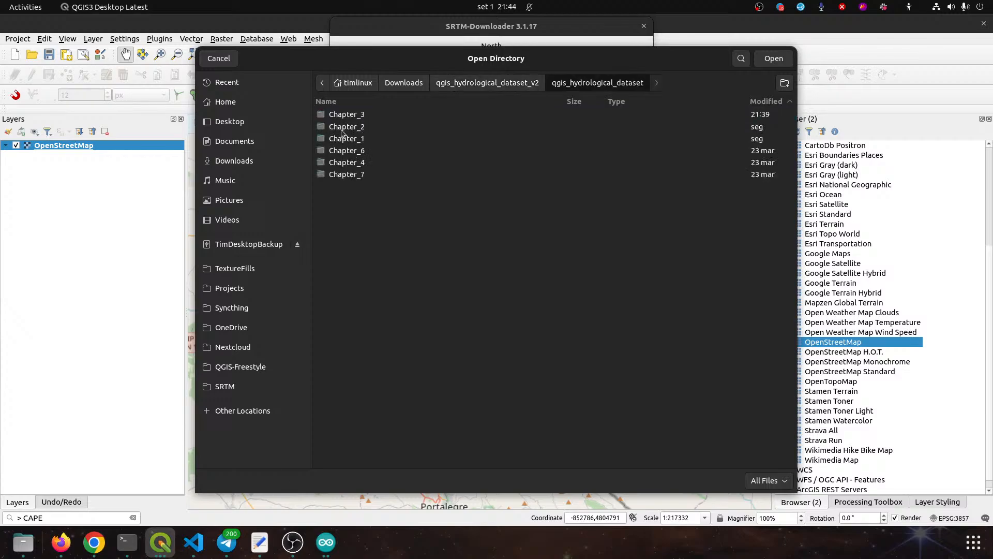
{"action": "double_click", "coordinate": [346, 163]}
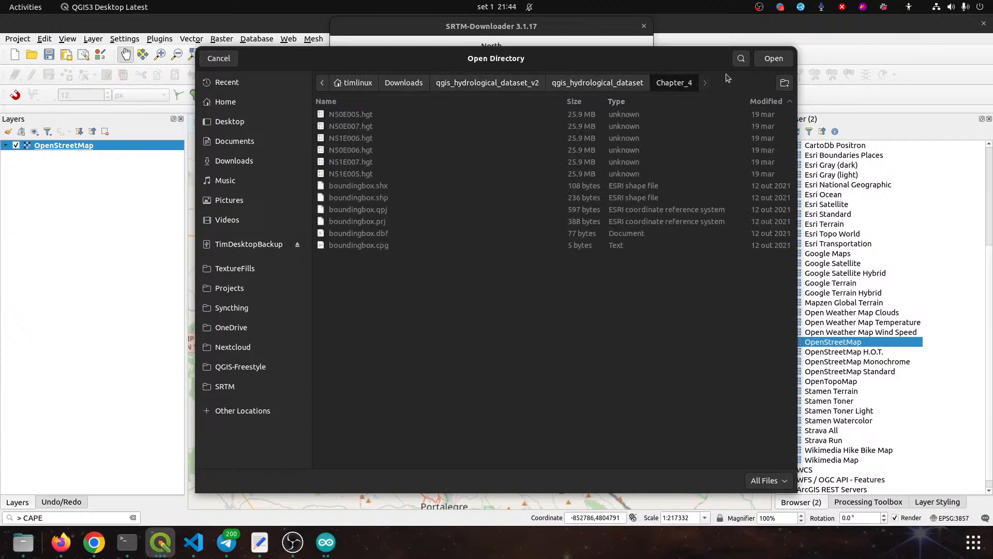
{"action": "left_click", "coordinate": [769, 61]}
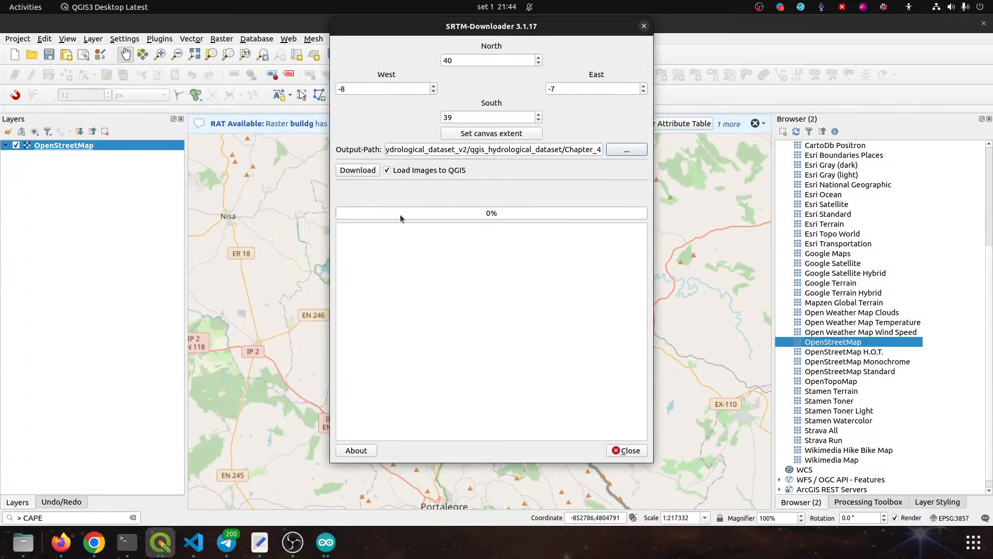
Download the SRTM tile with the filled-in Earthdata login, enabling Save Credentials, and close the downloader when it finishes
{"action": "left_click", "coordinate": [355, 172]}
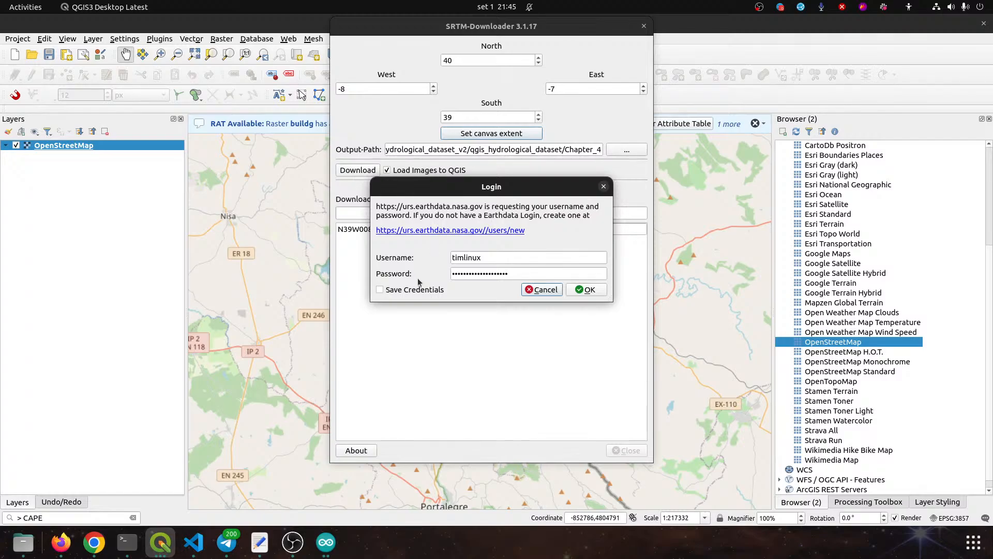
{"action": "left_click", "coordinate": [396, 291]}
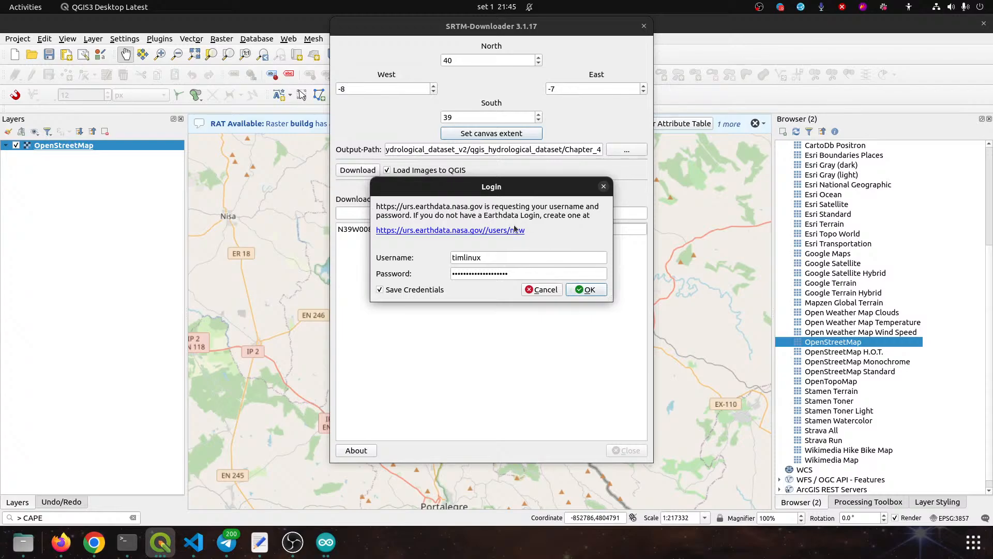
{"action": "left_click", "coordinate": [586, 291]}
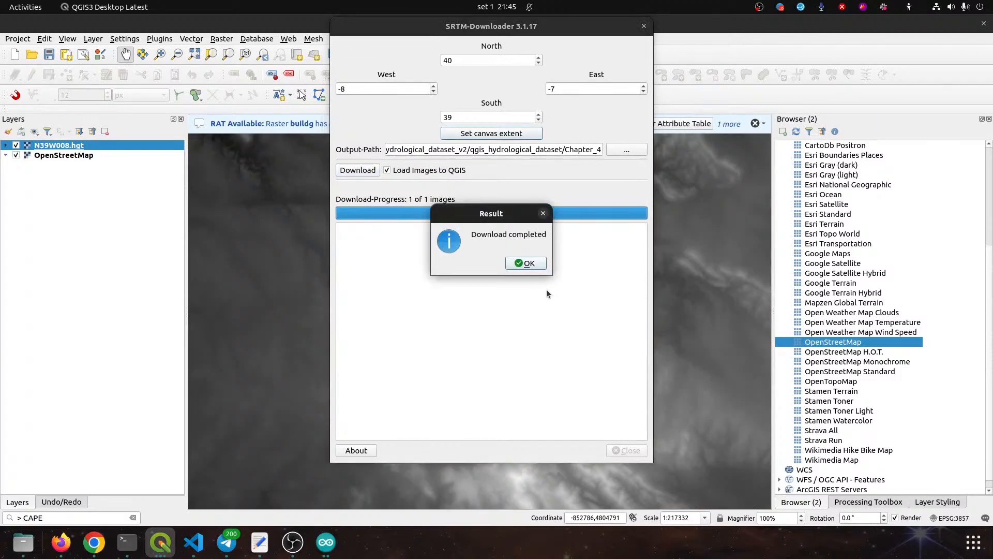
{"action": "left_click", "coordinate": [542, 263]}
{"action": "left_click", "coordinate": [628, 450]}
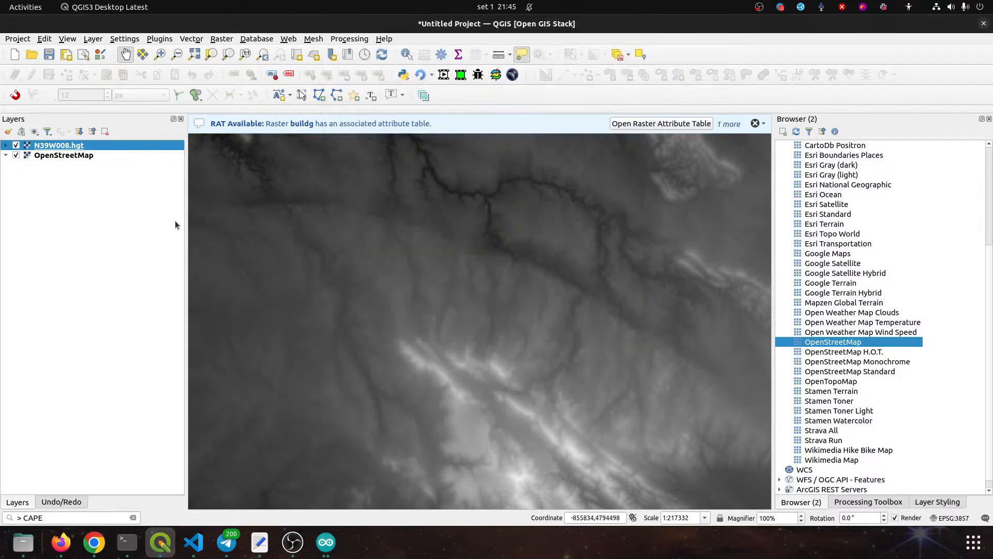
Examine the provider information and coordinate reference system of the N39W008.hgt layer in its properties
{"action": "right_click", "coordinate": [58, 148]}
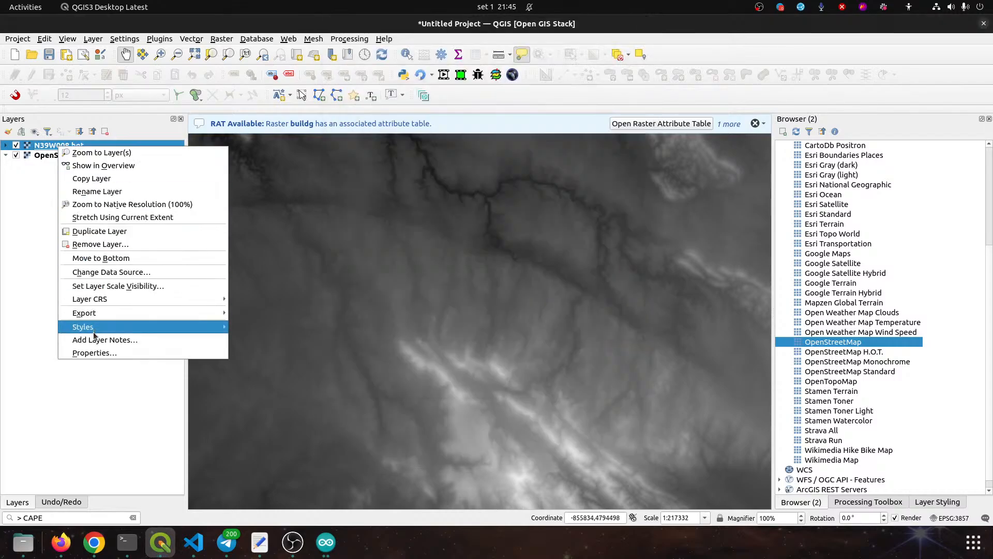
{"action": "left_click", "coordinate": [92, 352]}
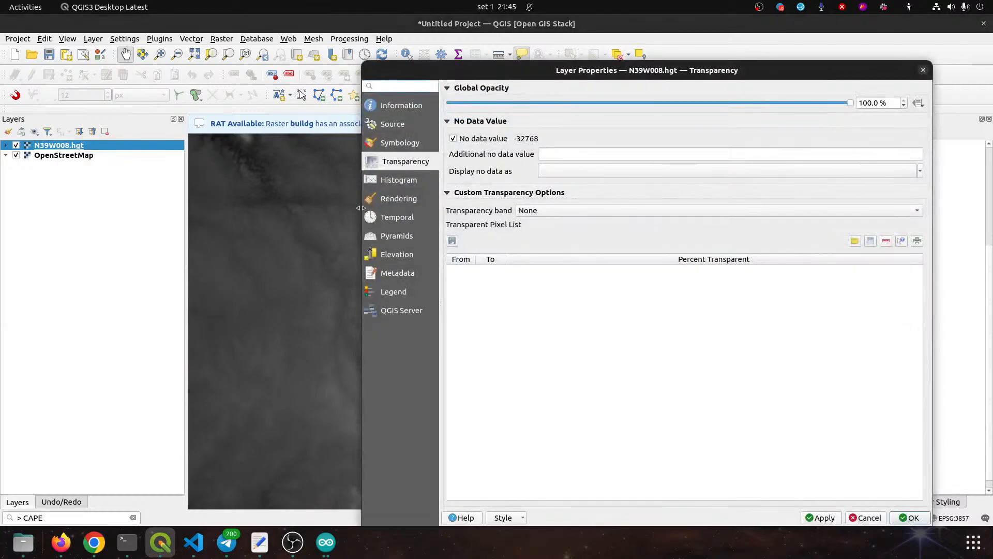
{"action": "left_click", "coordinate": [406, 107]}
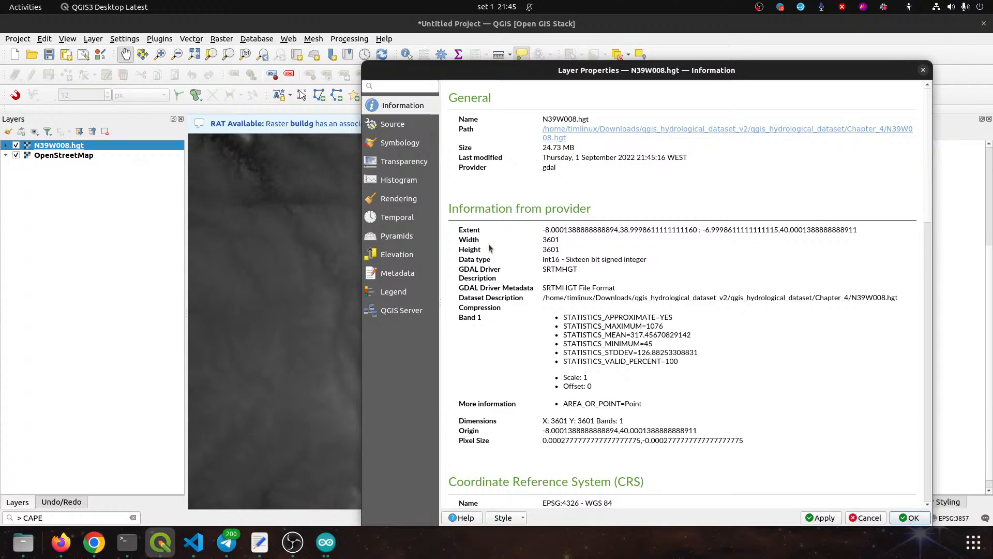
{"action": "scroll", "coordinate": [500, 282], "scroll_direction": "down", "scroll_amount": 2}
{"action": "scroll", "coordinate": [500, 282], "scroll_direction": "down", "scroll_amount": 1}
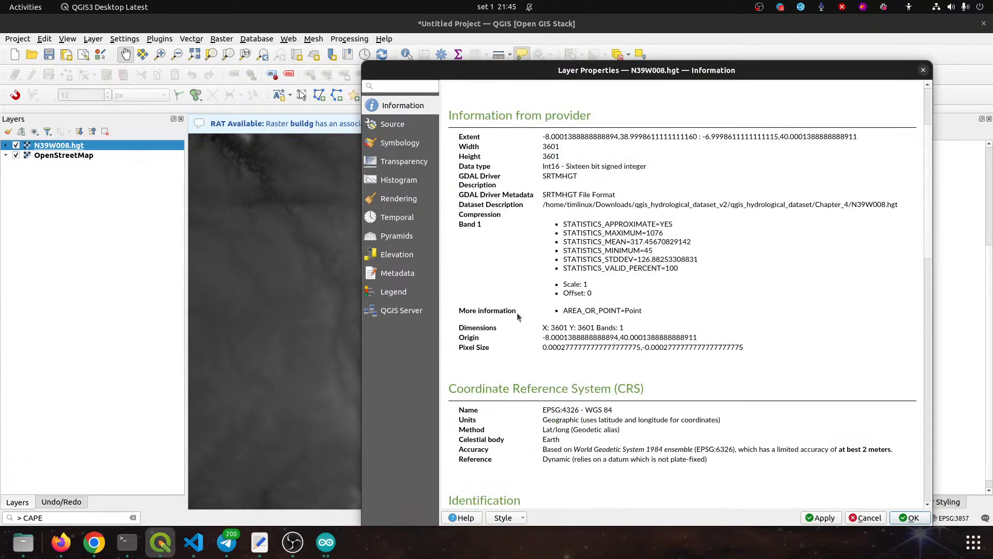
{"action": "left_click_drag", "start_coordinate": [614, 410], "coordinate": [532, 412]}
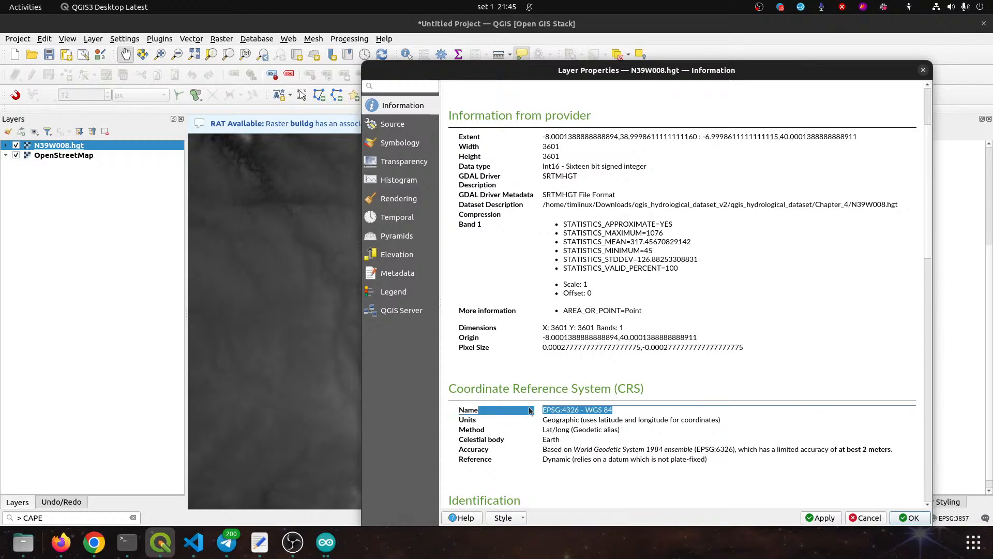
{"action": "left_click", "coordinate": [623, 416]}
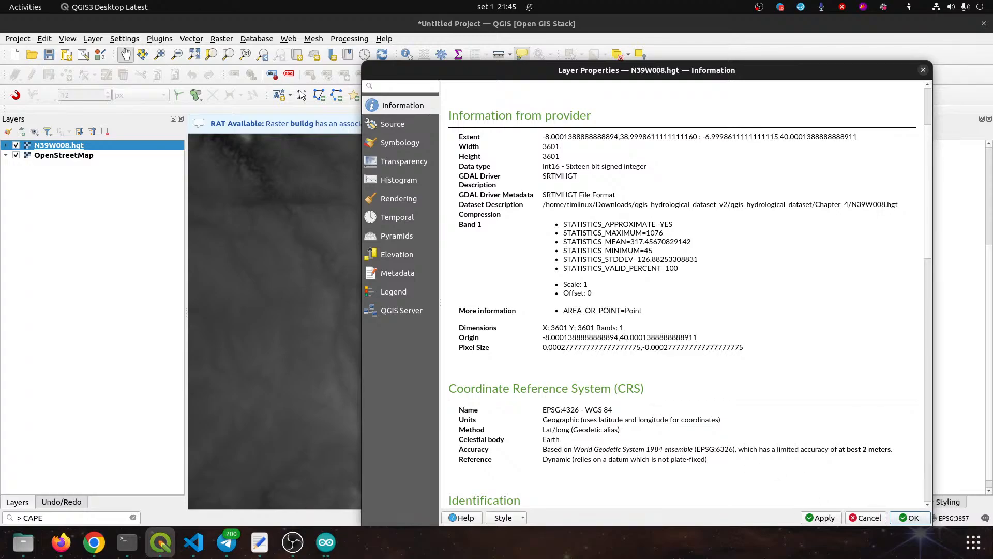
{"action": "left_click", "coordinate": [877, 518]}
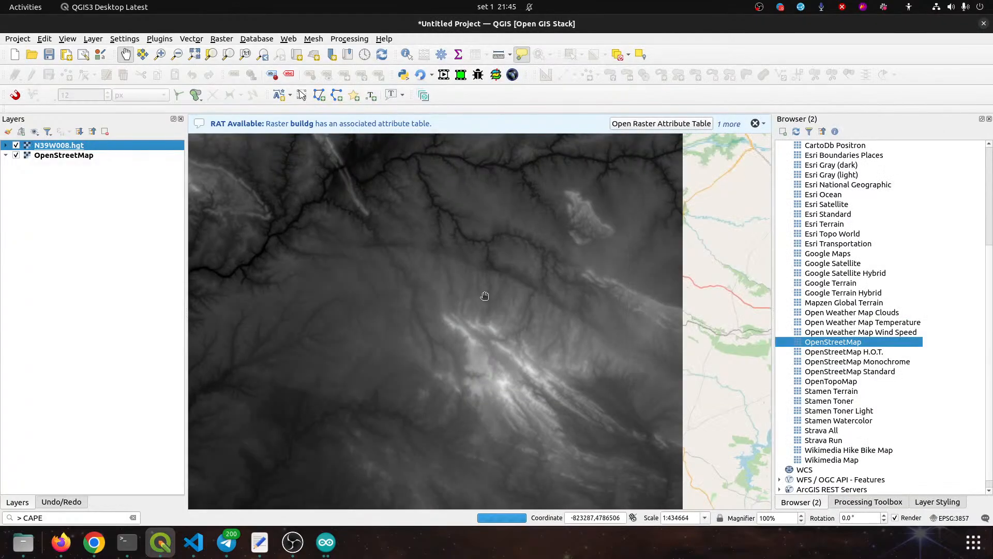
Open the Warp (Reproject) raster tool with N39W008.hgt as the input layer
{"action": "left_click_drag", "start_coordinate": [406, 282], "coordinate": [427, 282]}
{"action": "scroll", "coordinate": [492, 285], "scroll_direction": "down", "scroll_amount": 1}
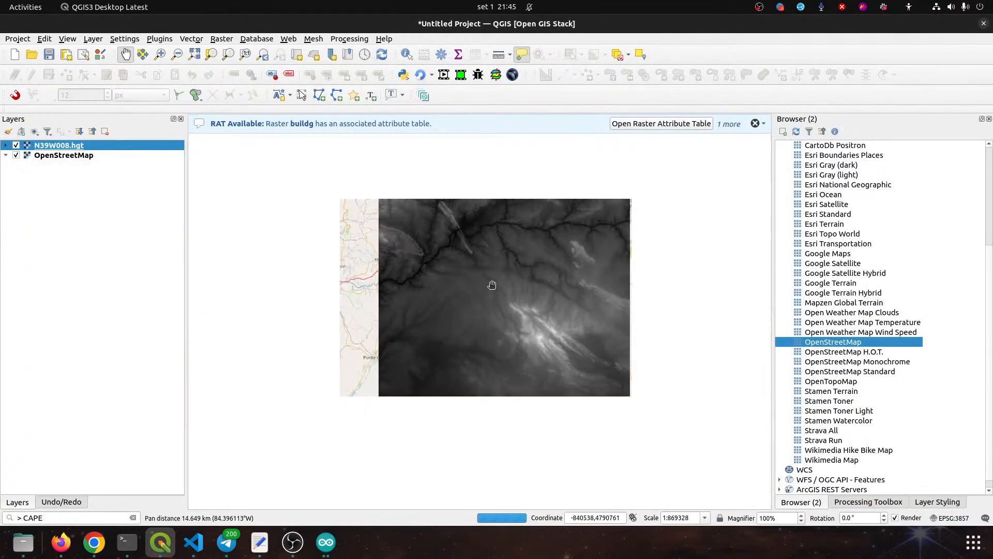
{"action": "scroll", "coordinate": [488, 282], "scroll_direction": "up", "scroll_amount": 1}
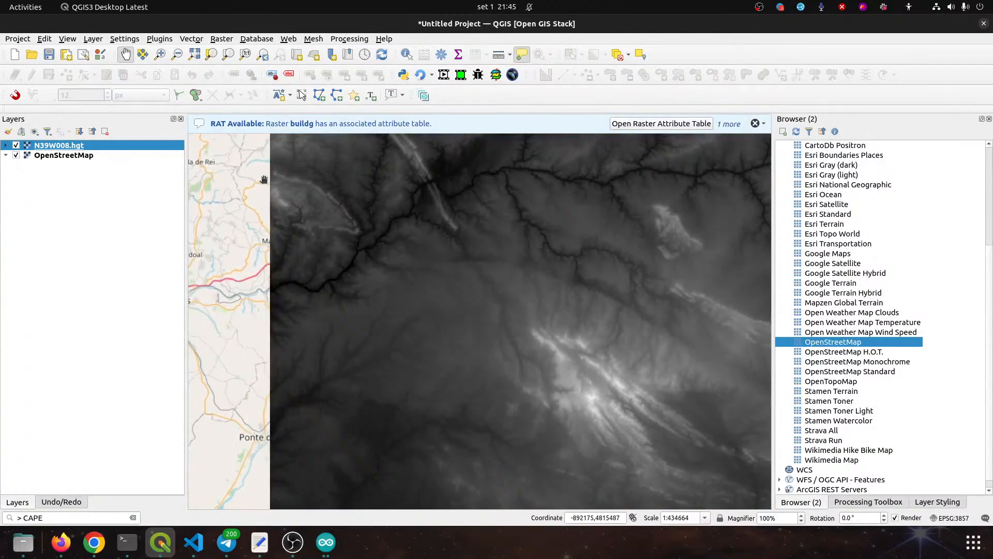
{"action": "left_click", "coordinate": [124, 39]}
{"action": "mouse_move", "coordinate": [147, 38]}
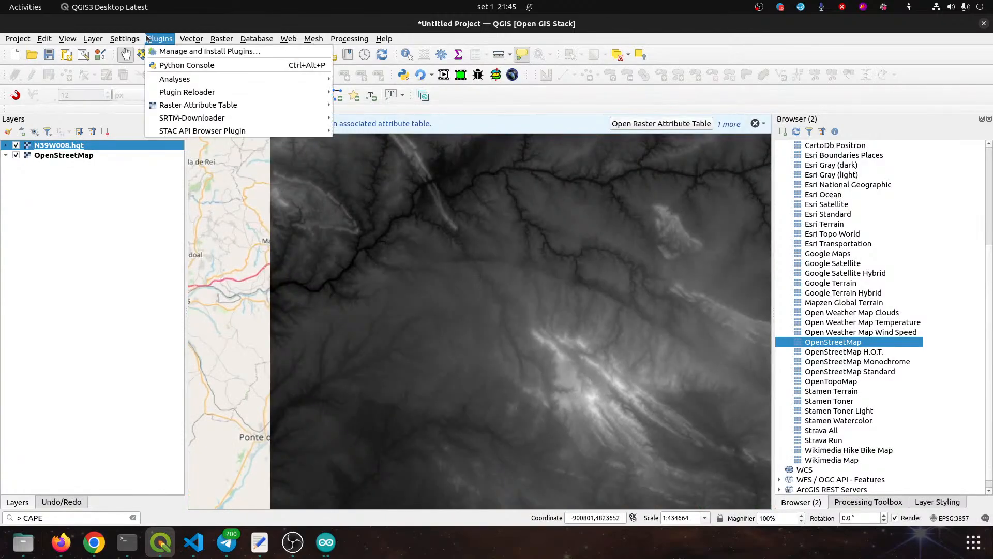
{"action": "mouse_move", "coordinate": [94, 41]}
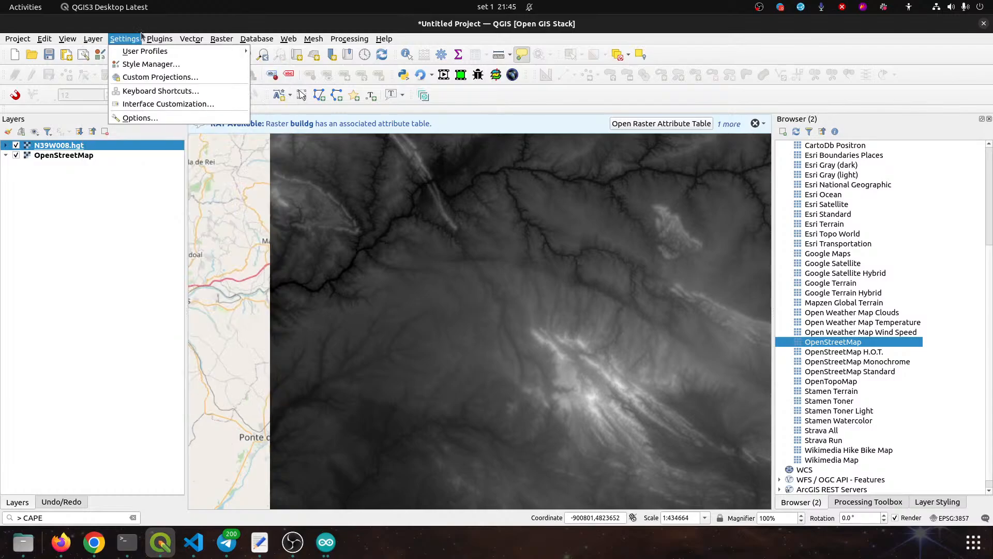
{"action": "mouse_move", "coordinate": [222, 39]}
{"action": "mouse_move", "coordinate": [260, 94]}
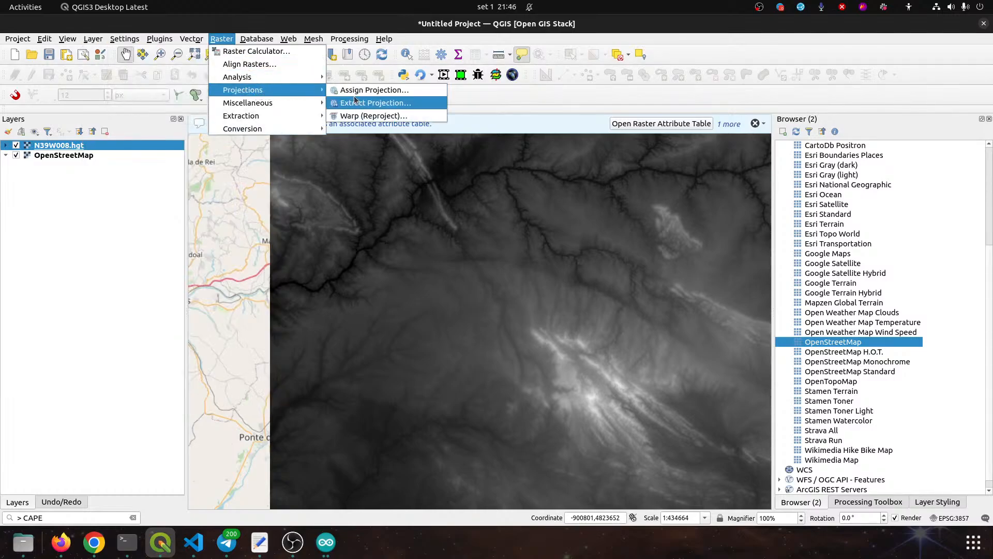
{"action": "left_click", "coordinate": [359, 117]}
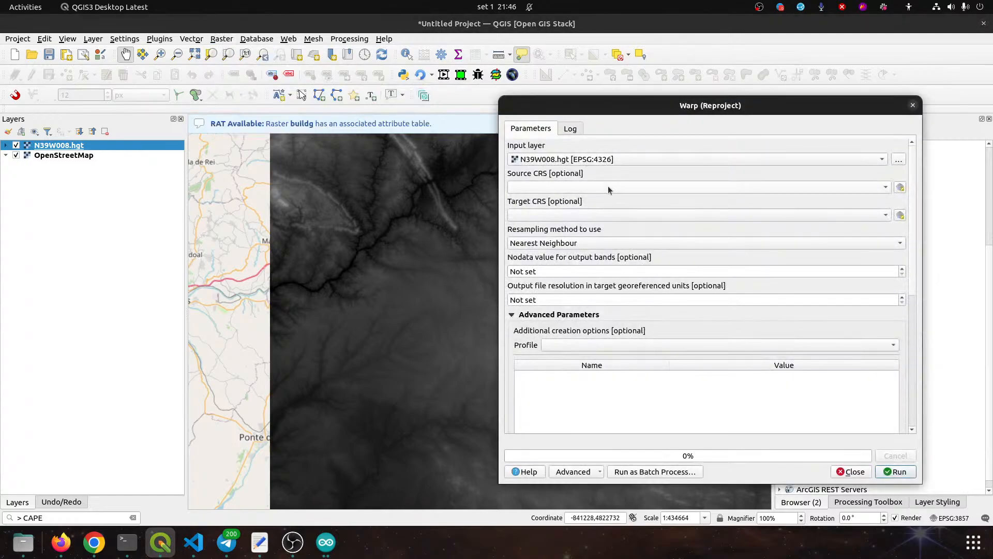
Set the source CRS to EPSG:4326 - WGS 84 and target CRS to EPSG:3857 - WGS 84 / Pseudo-Mercator, keeping Use Input Layer Data Type
{"action": "left_click", "coordinate": [693, 188]}
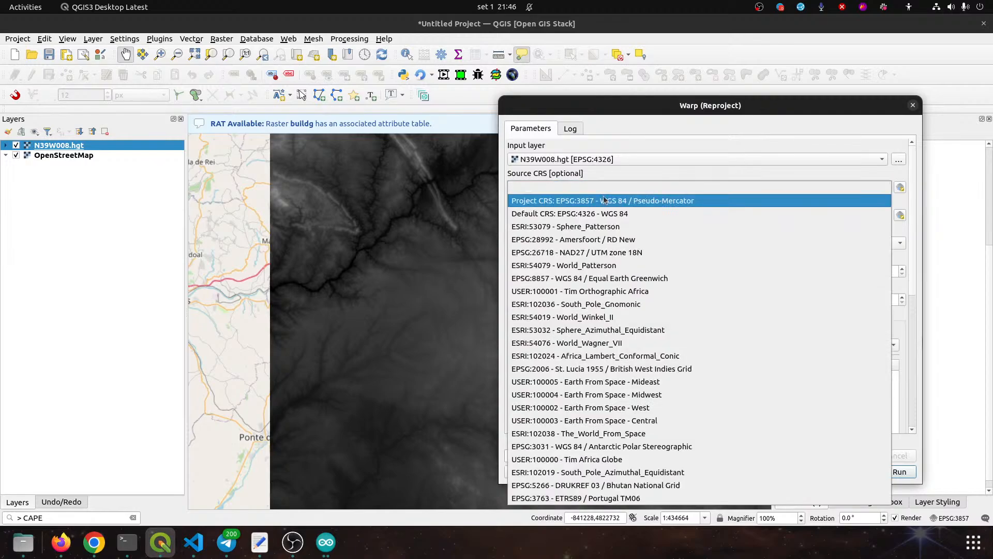
{"action": "left_click", "coordinate": [574, 214]}
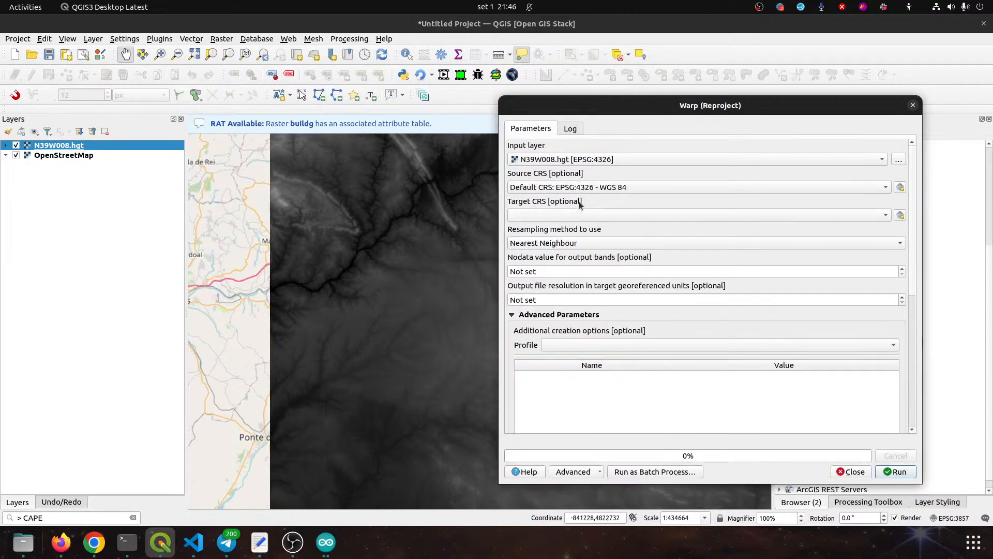
{"action": "left_click", "coordinate": [572, 216]}
{"action": "left_click", "coordinate": [572, 221]}
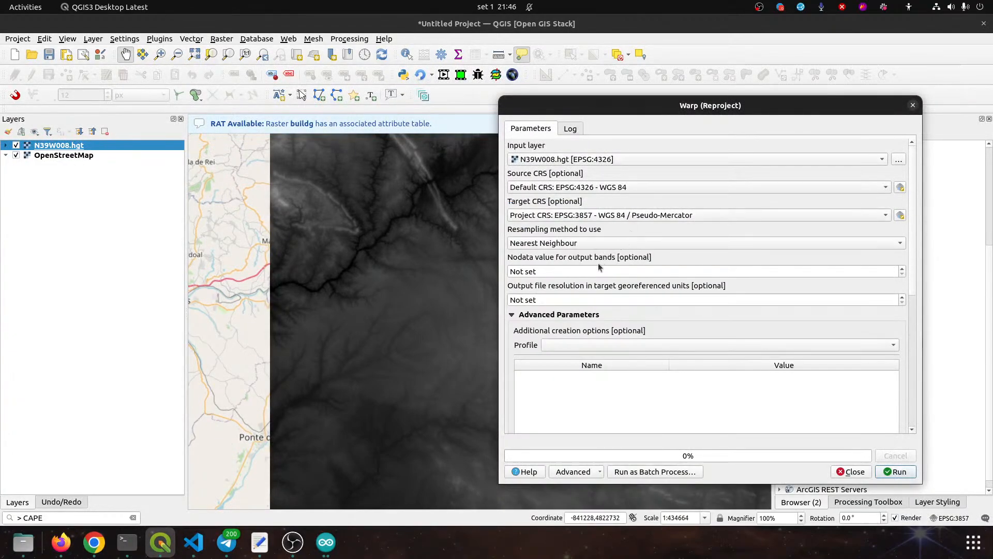
{"action": "scroll", "coordinate": [867, 315], "scroll_direction": "down", "scroll_amount": 5}
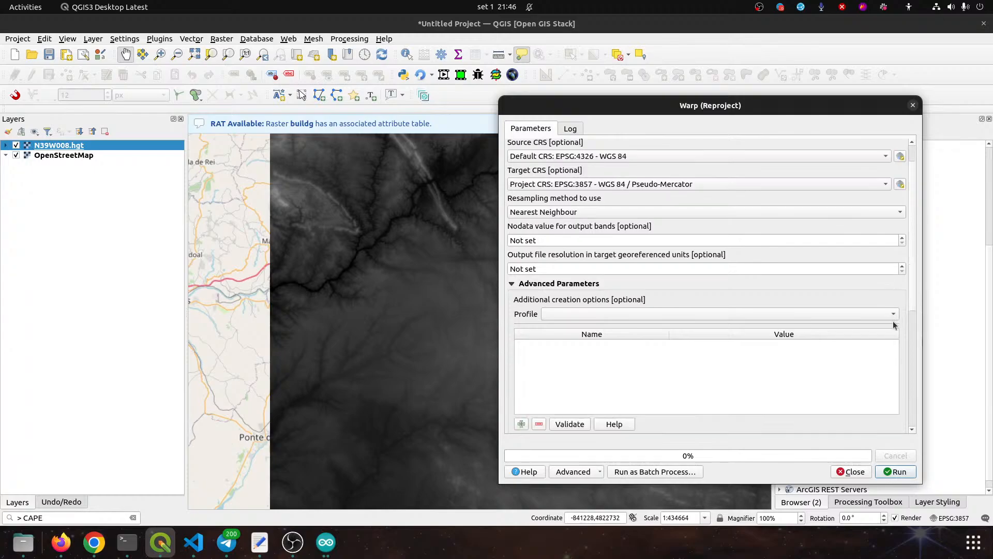
{"action": "scroll", "coordinate": [673, 326], "scroll_direction": "down", "scroll_amount": 2}
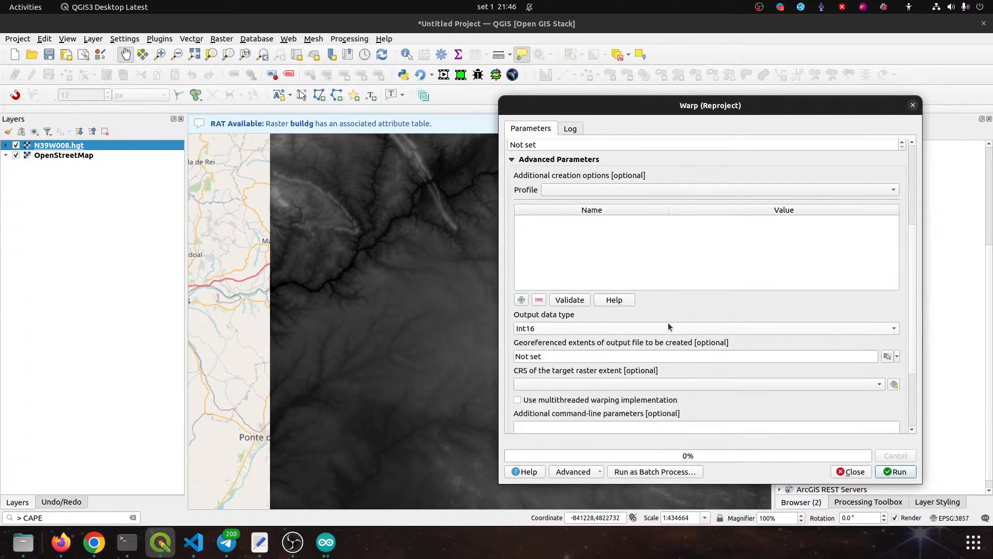
{"action": "scroll", "coordinate": [603, 328], "scroll_direction": "up", "scroll_amount": 1}
{"action": "scroll", "coordinate": [603, 328], "scroll_direction": "up", "scroll_amount": 1}
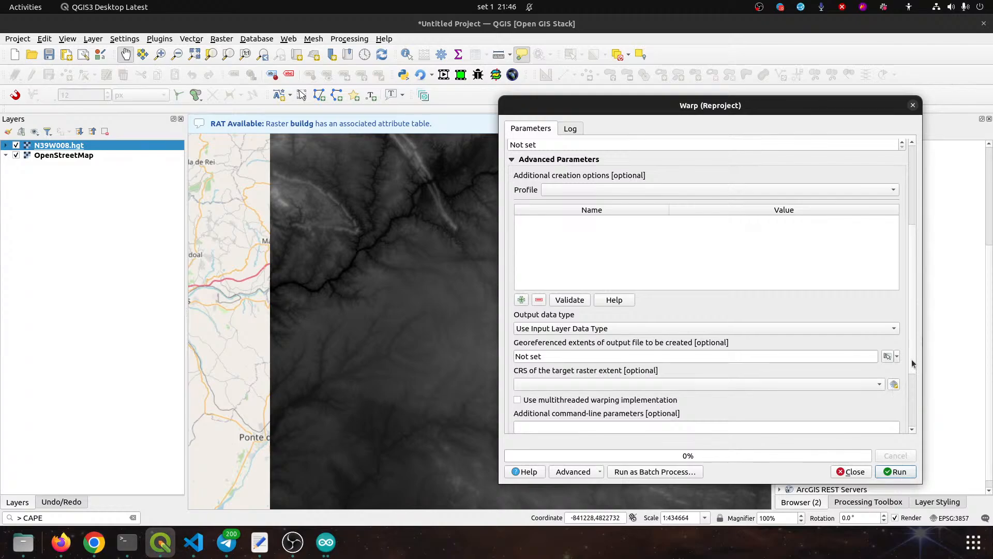
{"action": "scroll", "coordinate": [913, 364], "scroll_direction": "down", "scroll_amount": 2}
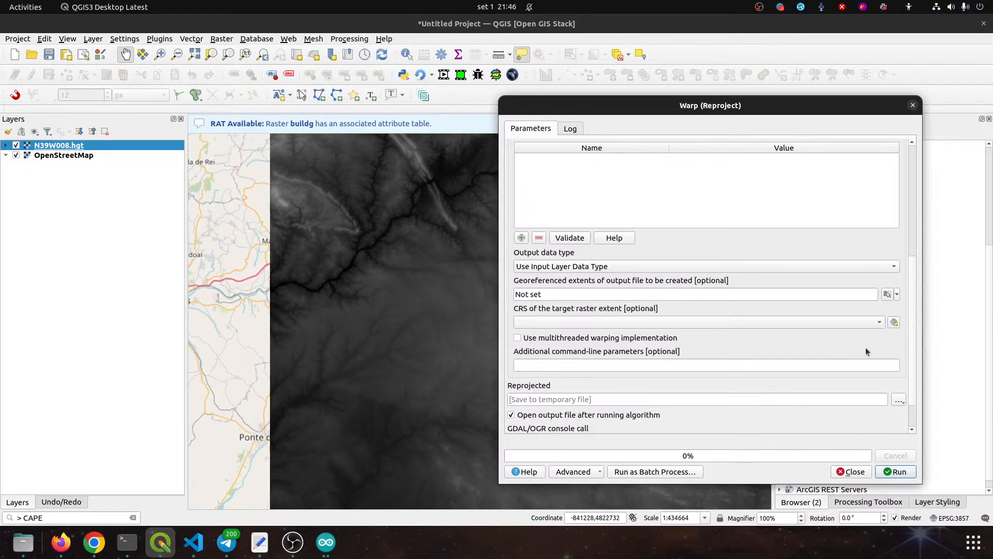
Enable the multithreaded warping implementation and choose the Chapter_4 folder of qgis_hydrological_dataset for saving the reprojected raster to file
{"action": "left_click", "coordinate": [548, 339]}
{"action": "scroll", "coordinate": [906, 353], "scroll_direction": "down", "scroll_amount": 2}
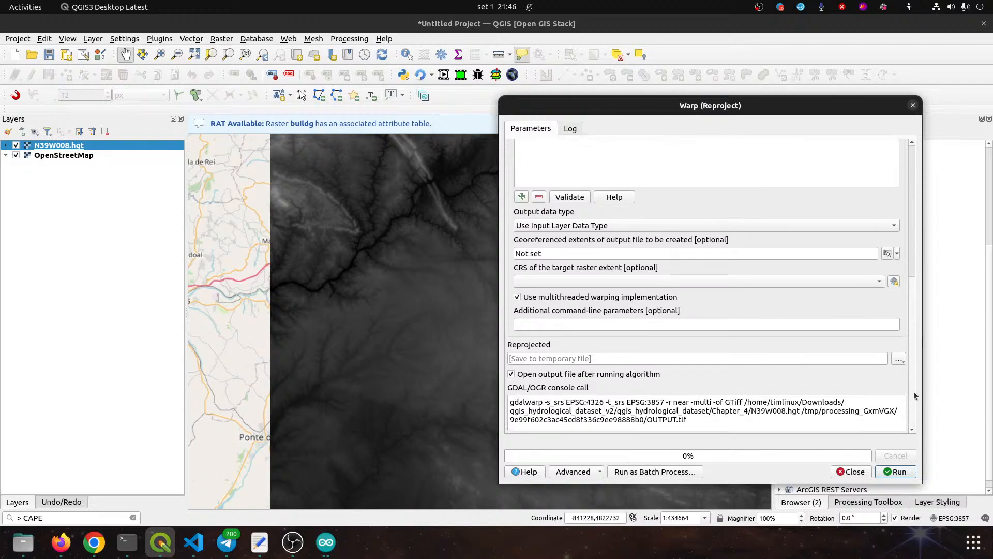
{"action": "left_click", "coordinate": [898, 359]}
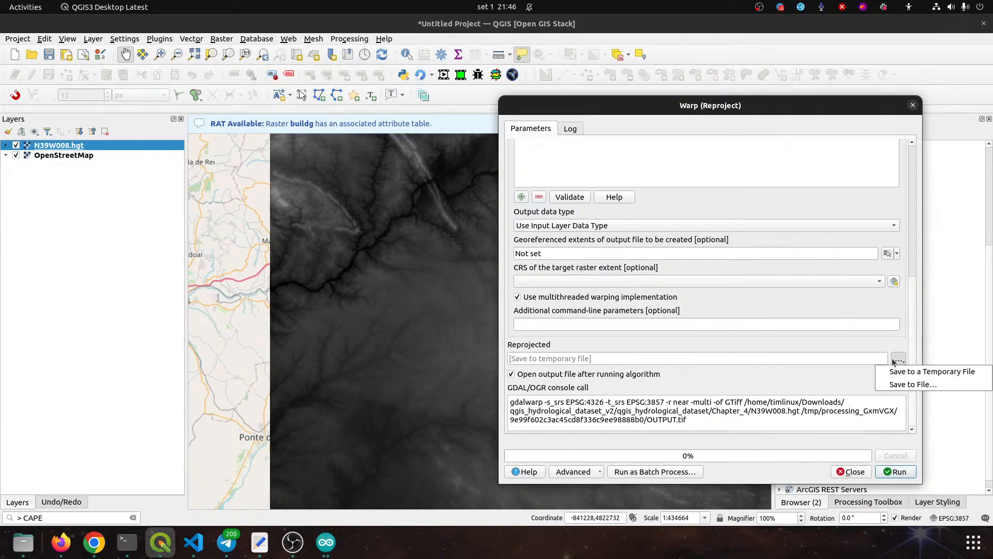
{"action": "left_click", "coordinate": [901, 386]}
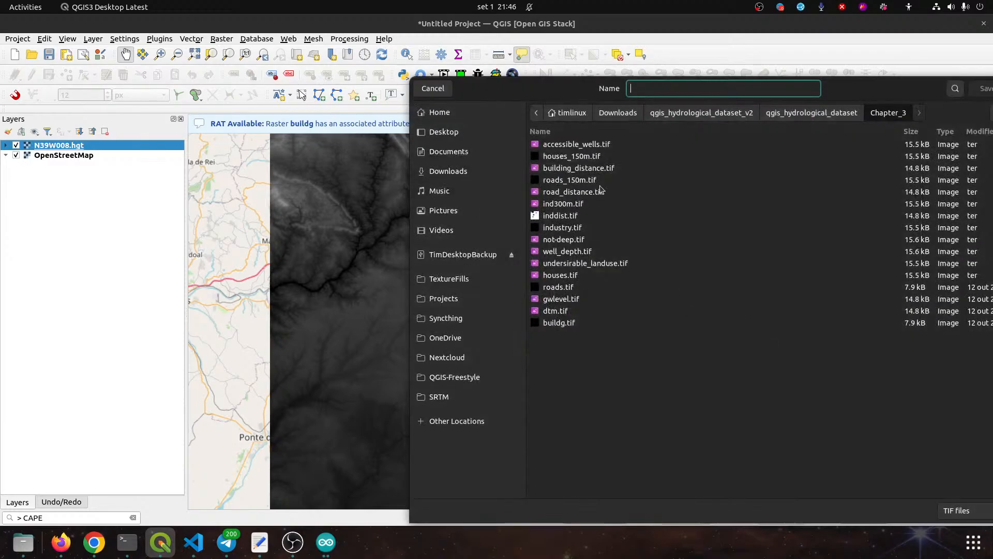
{"action": "left_click", "coordinate": [681, 113]}
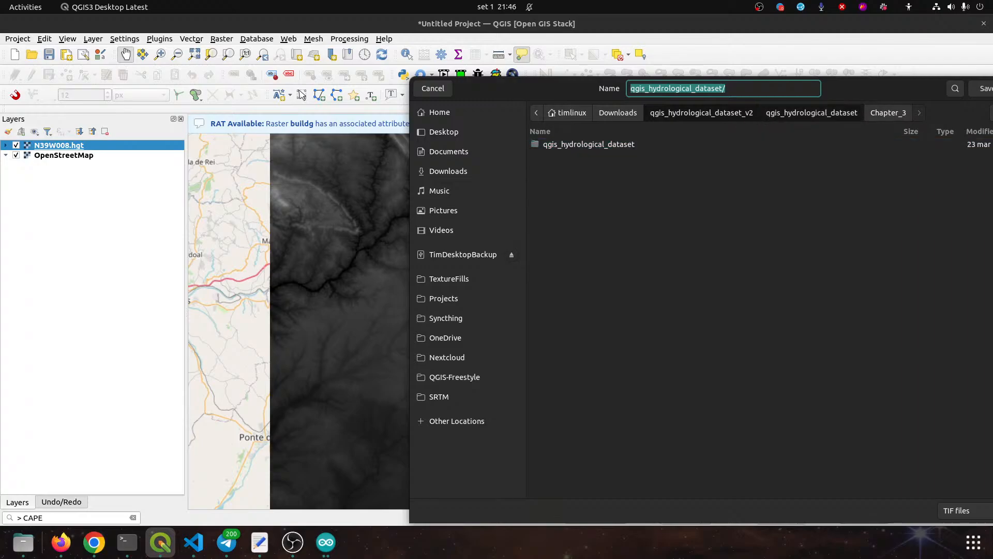
{"action": "left_click", "coordinate": [812, 112]}
{"action": "double_click", "coordinate": [558, 145]}
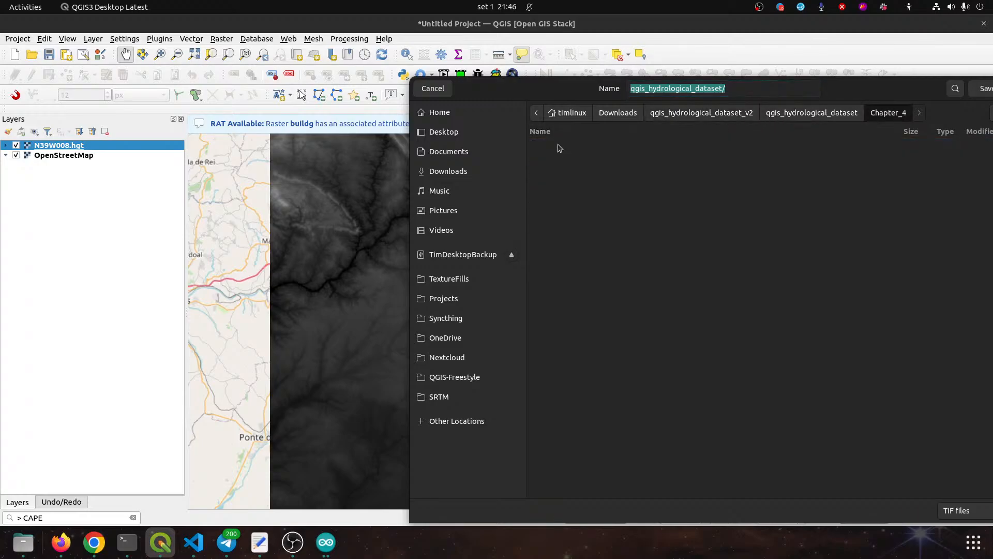
Name the output file elevation_3857, run the reprojection, and close the Warp tool
{"action": "left_click_drag", "start_coordinate": [734, 87], "coordinate": [534, 87]}
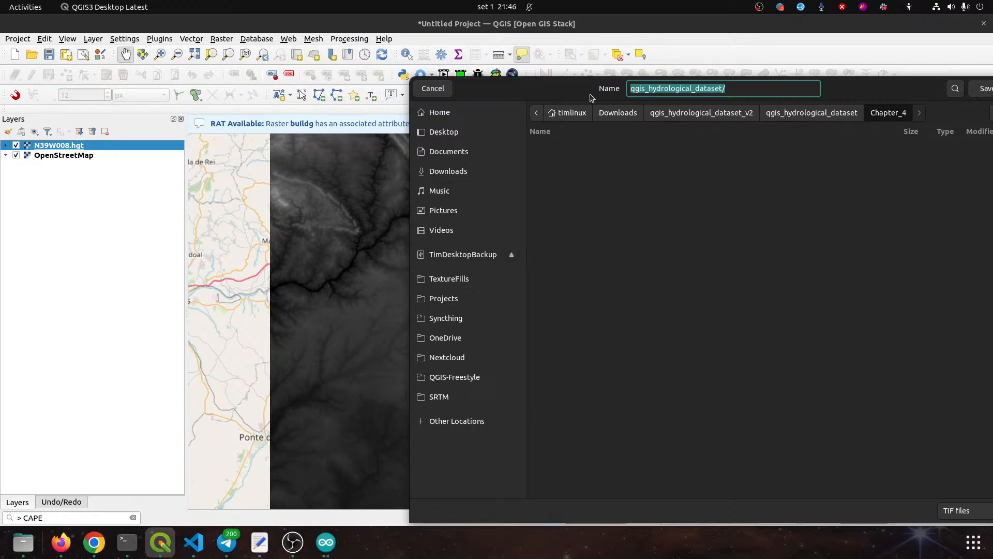
{"action": "type", "text": "elevation"}
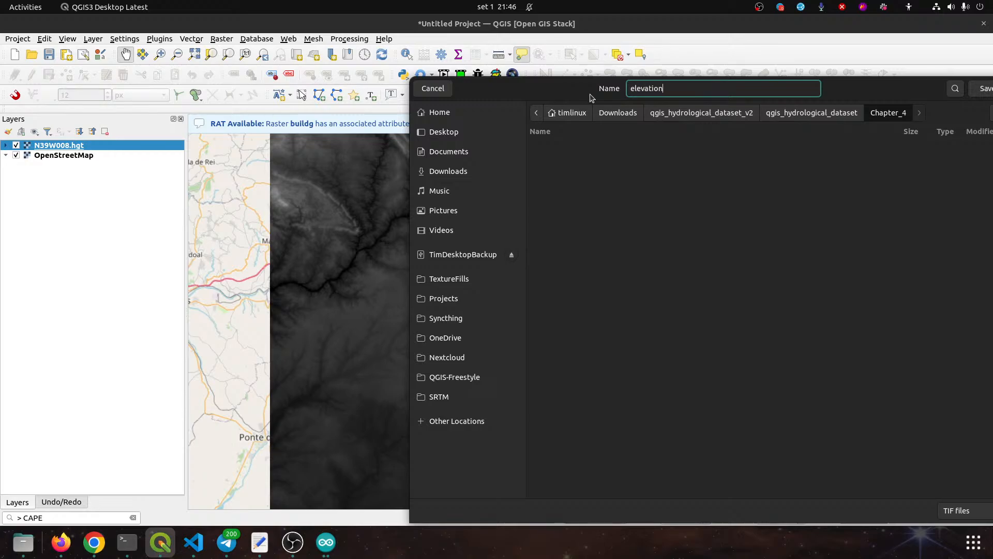
{"action": "type", "text": "_3857"}
{"action": "key", "text": "Return"}
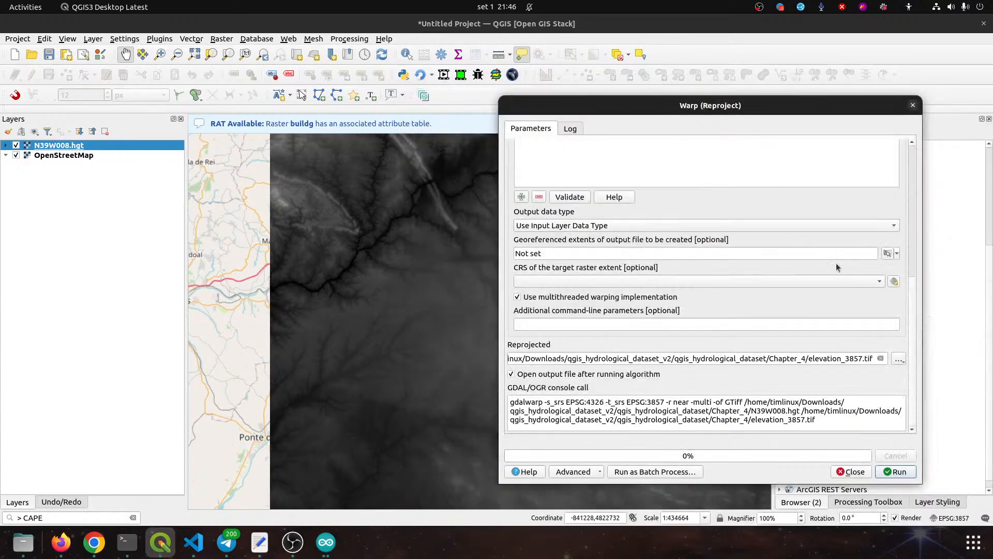
{"action": "left_click", "coordinate": [894, 472]}
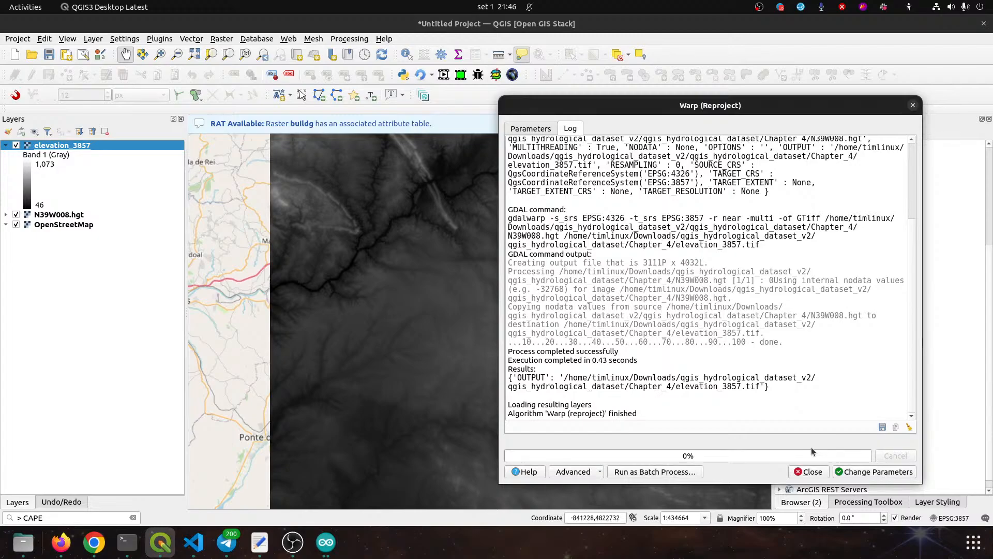
{"action": "left_click", "coordinate": [809, 471]}
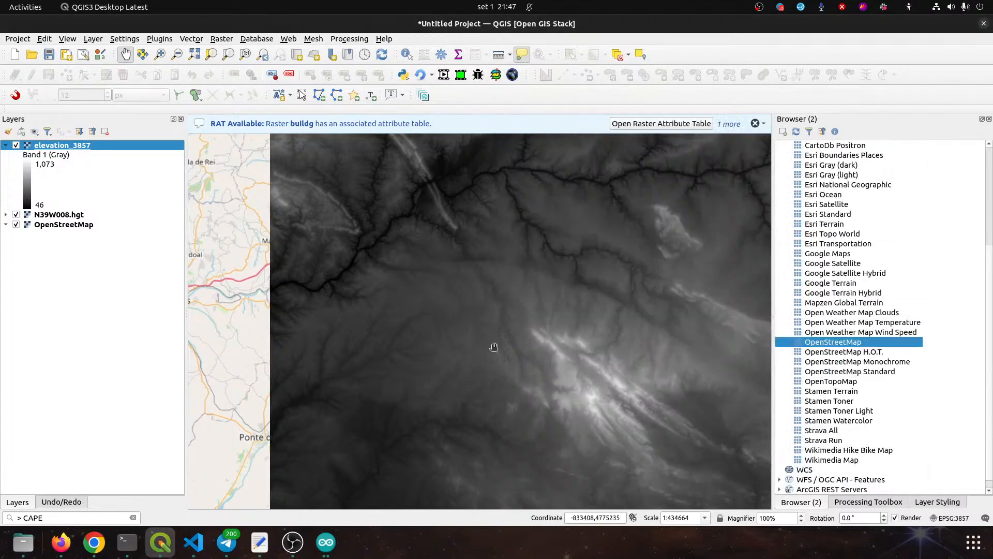
Examine the provider information and coordinate reference system of the elevation_3857 layer in its properties
{"action": "double_click", "coordinate": [56, 146]}
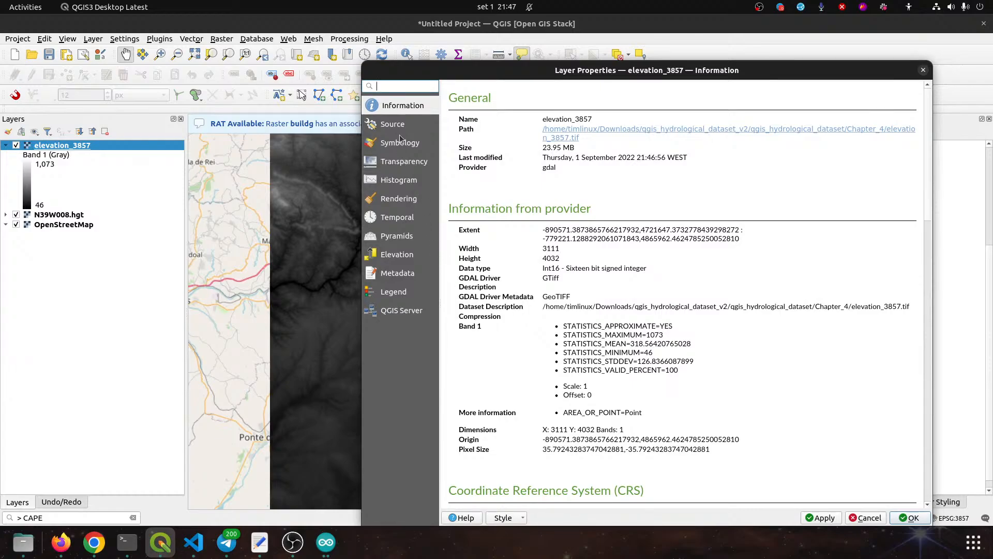
{"action": "scroll", "coordinate": [682, 313], "scroll_direction": "down", "scroll_amount": 1}
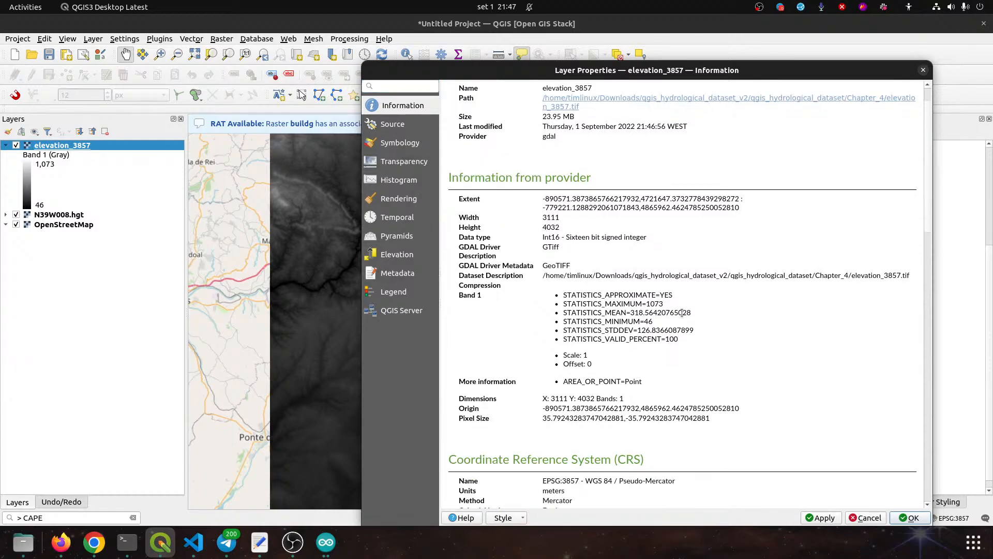
{"action": "scroll", "coordinate": [682, 313], "scroll_direction": "down", "scroll_amount": 1}
{"action": "left_click_drag", "start_coordinate": [570, 450], "coordinate": [575, 450]}
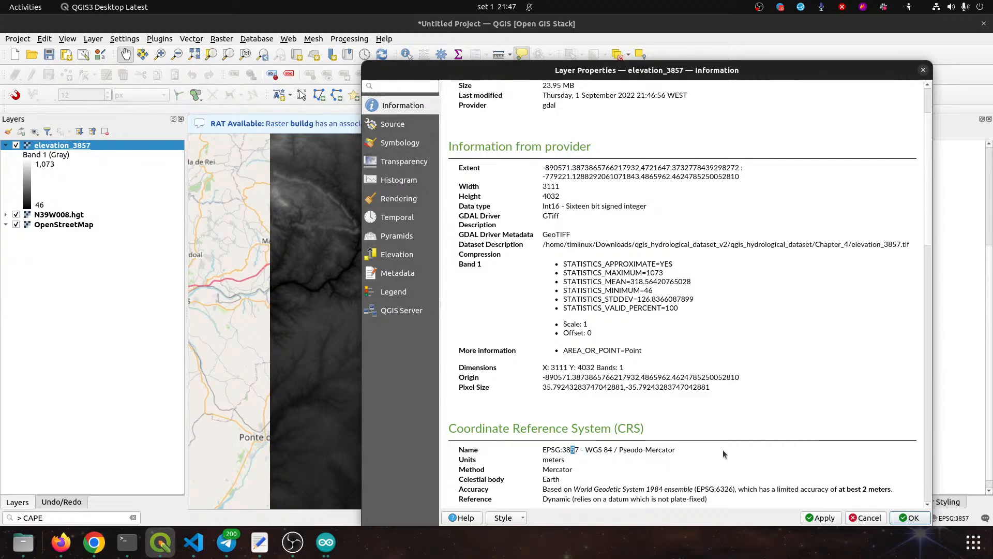
{"action": "left_click", "coordinate": [904, 519]}
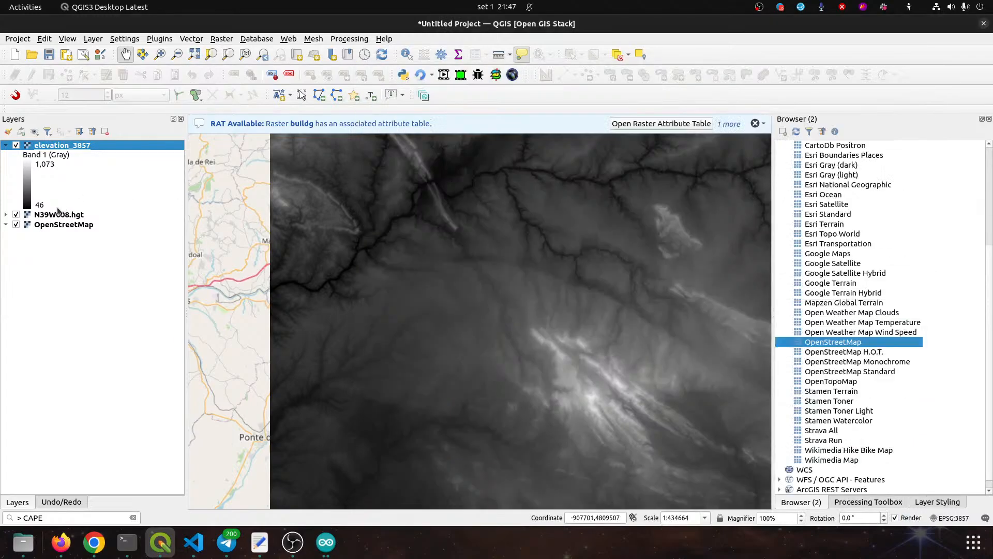
Remove the original N39W008.hgt layer from the project
{"action": "left_click", "coordinate": [59, 213]}
{"action": "key", "text": "ctrl+d"}
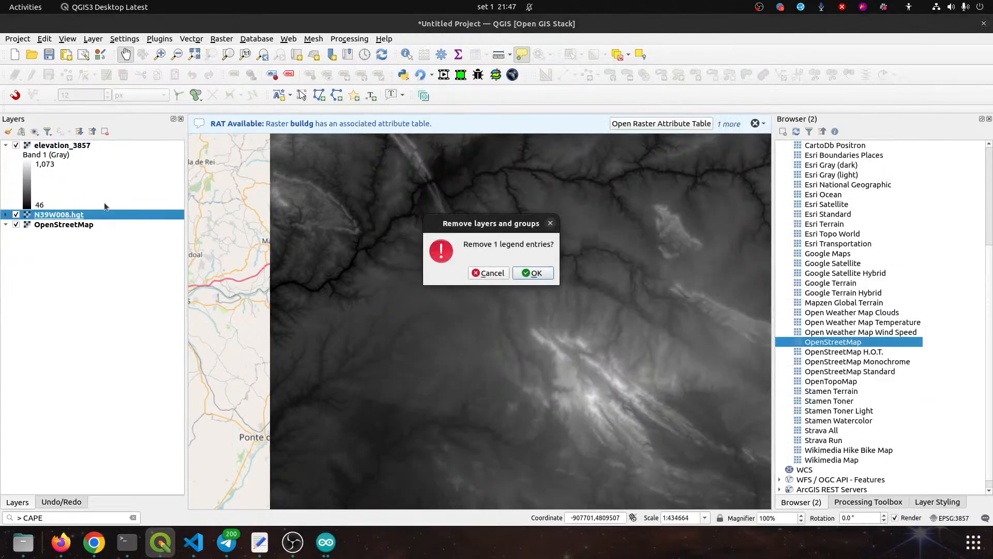
{"action": "left_click", "coordinate": [535, 273]}
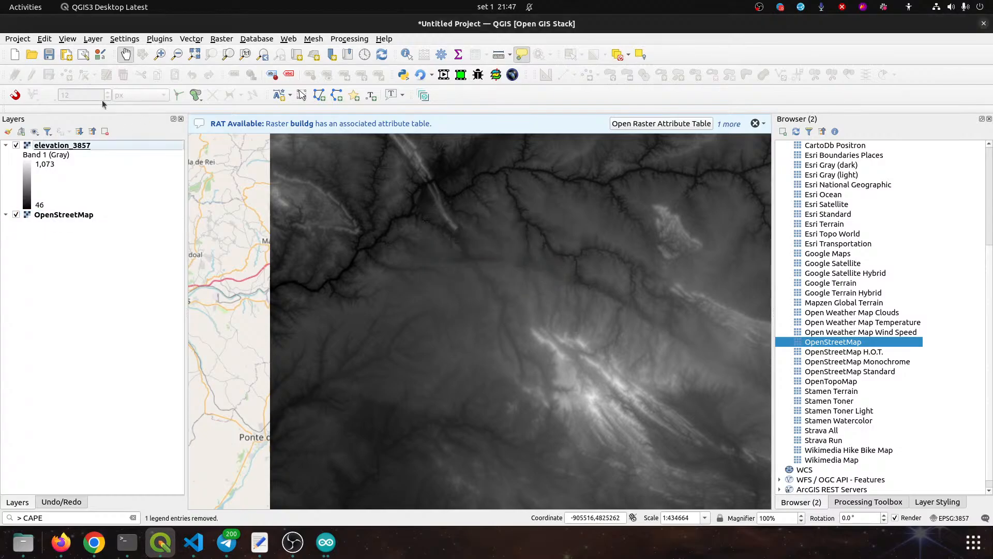
Save the project as catchments in the Chapter_4 folder of qgis_hydrological_dataset, inside Downloads/qgis_hydrological_dataset_v2
{"action": "left_click", "coordinate": [47, 57]}
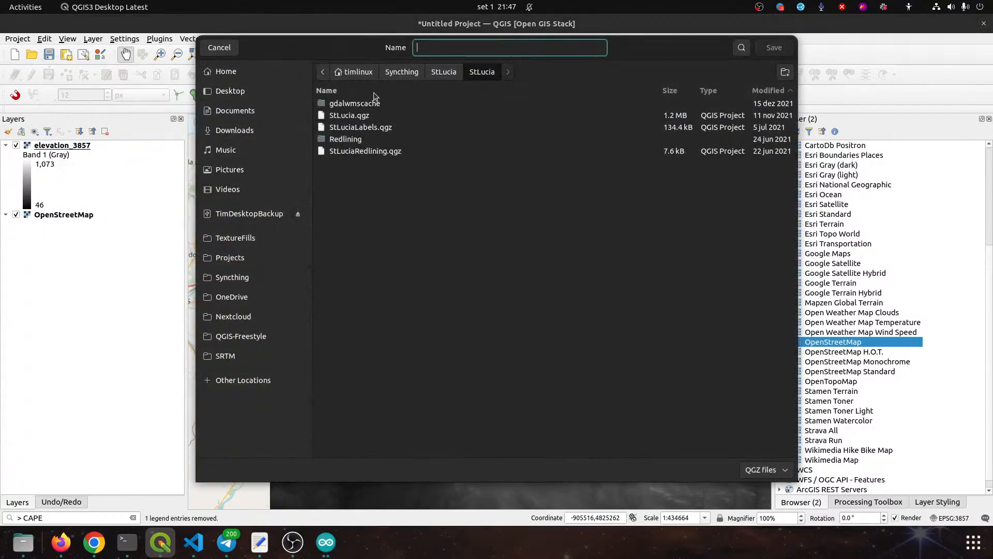
{"action": "left_click", "coordinate": [235, 131]}
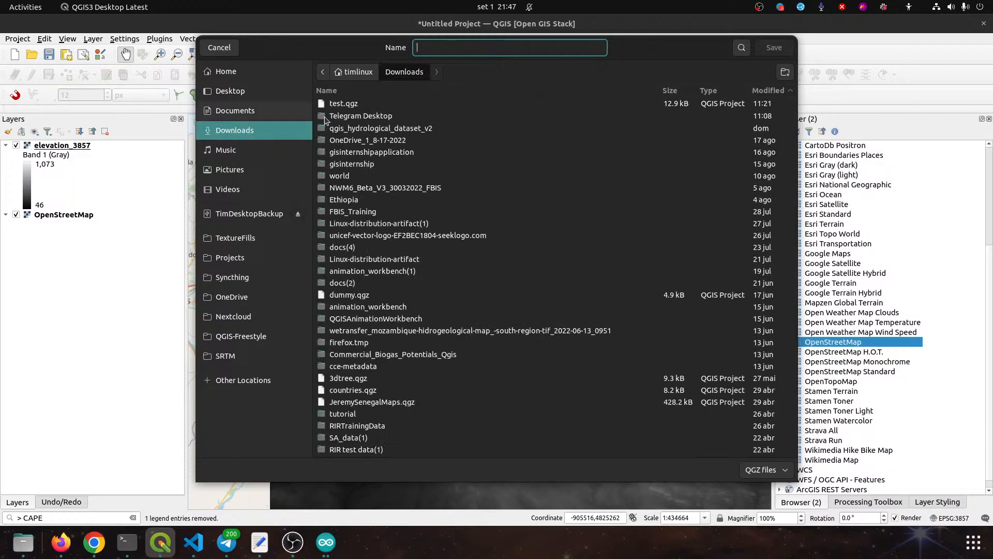
{"action": "double_click", "coordinate": [357, 129]}
{"action": "left_click", "coordinate": [350, 104]}
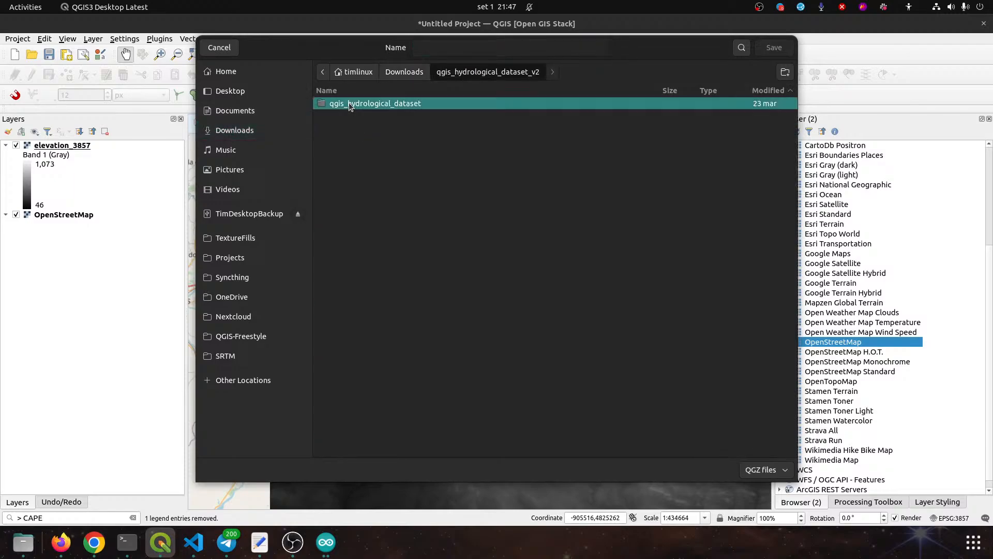
{"action": "double_click", "coordinate": [350, 104]}
{"action": "double_click", "coordinate": [344, 114]}
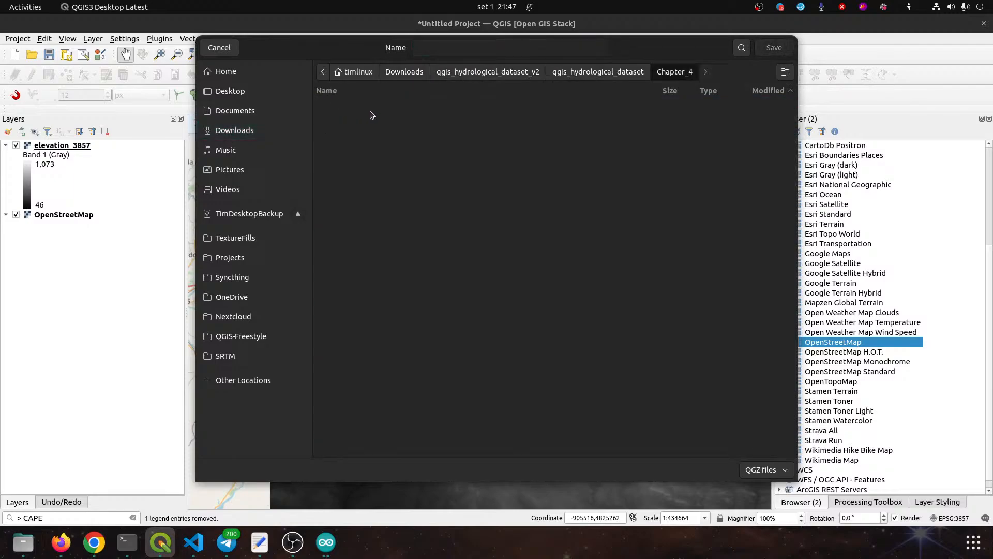
{"action": "left_click", "coordinate": [479, 43]}
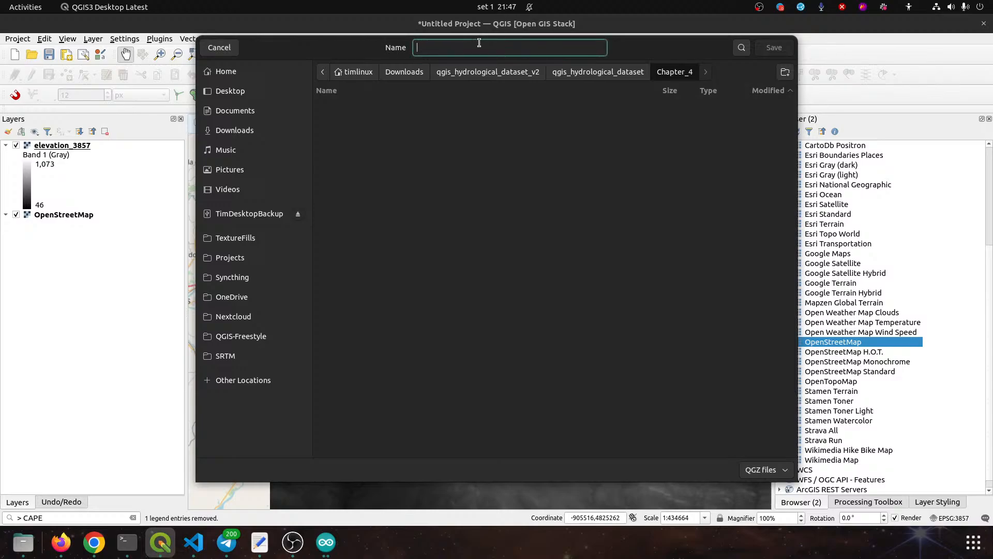
{"action": "type", "text": "catch"}
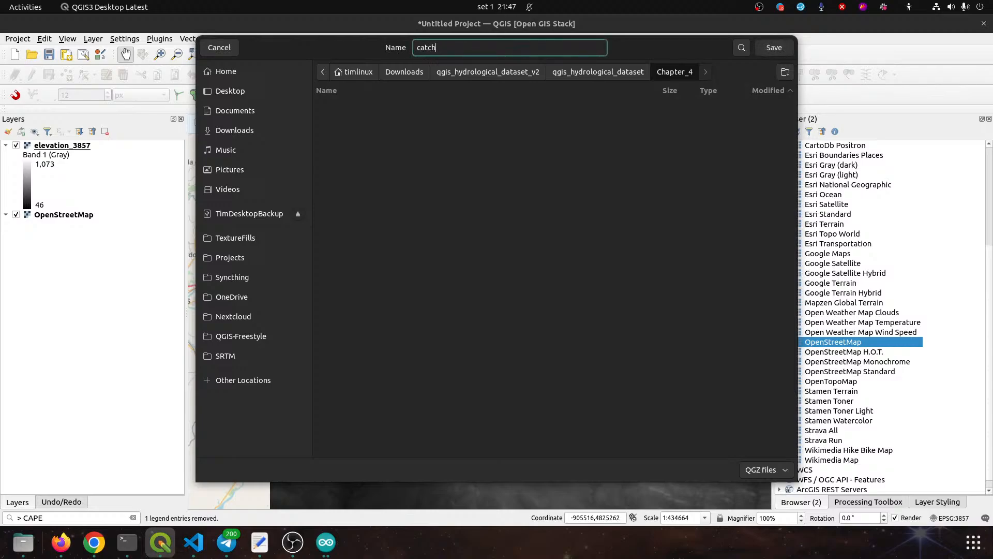
{"action": "type", "text": "ments"}
{"action": "key", "text": "Return"}
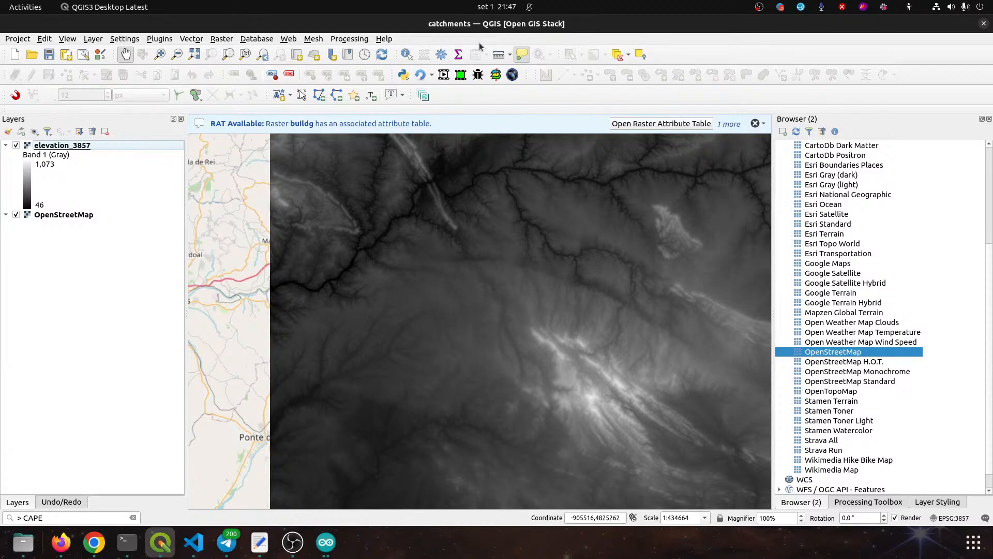
{"action": "scroll", "coordinate": [496, 290], "scroll_direction": "down", "scroll_amount": 1}
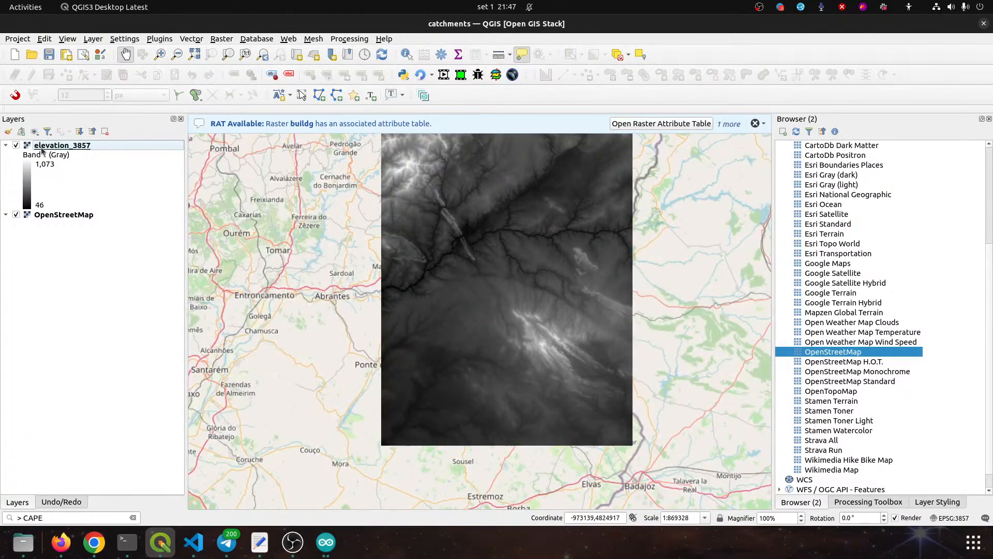
{"action": "left_click_drag", "start_coordinate": [495, 220], "coordinate": [489, 264]}
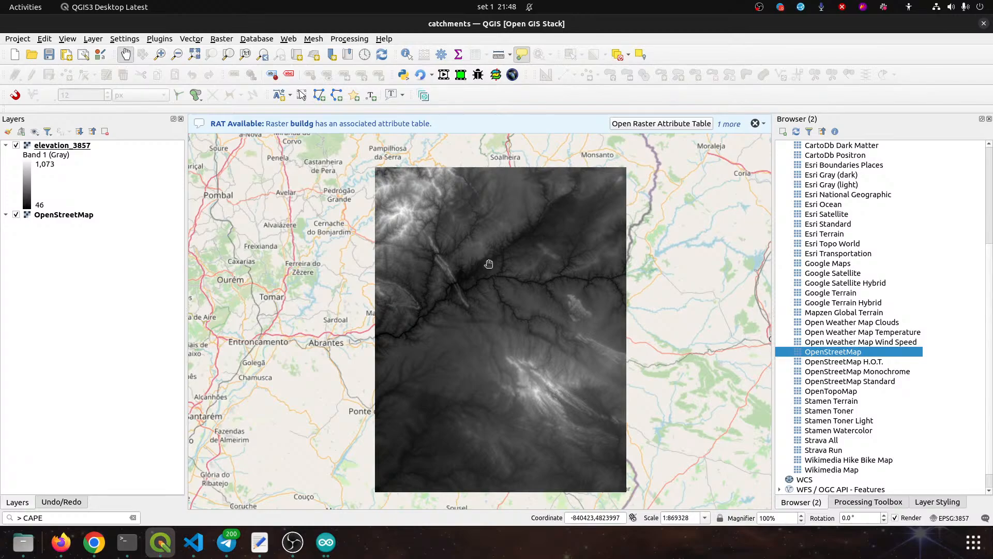
Launch System Monitor to check the computer's CPU and memory resources, and return to QGIS
{"action": "key", "text": "super"}
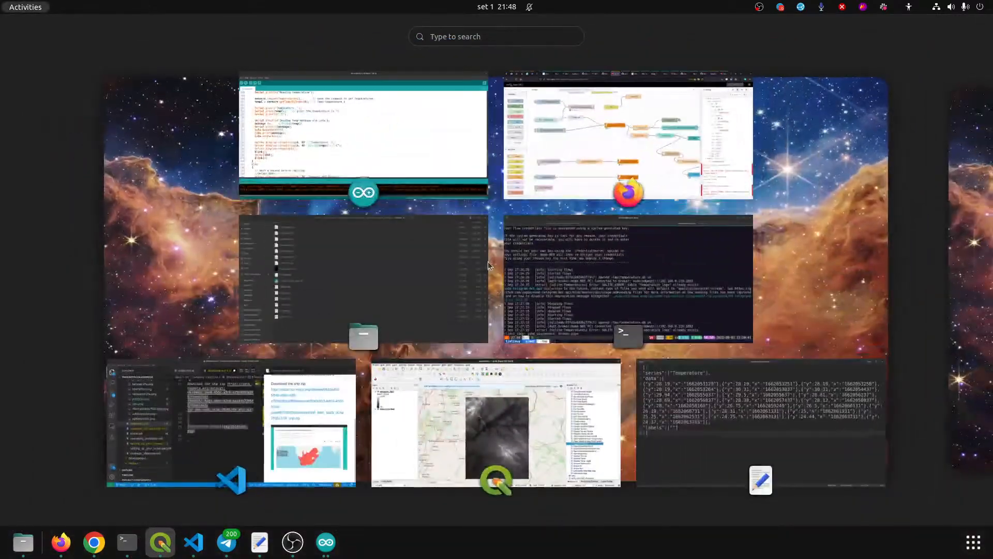
{"action": "type", "text": "syl"}
{"action": "key", "text": "Right"}
{"action": "key", "text": "Right"}
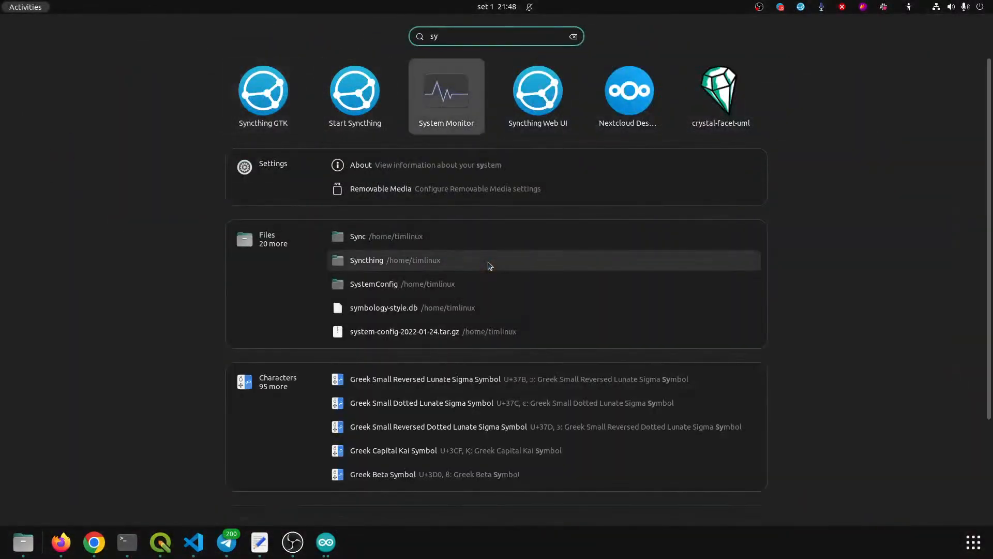
{"action": "key", "text": "Return"}
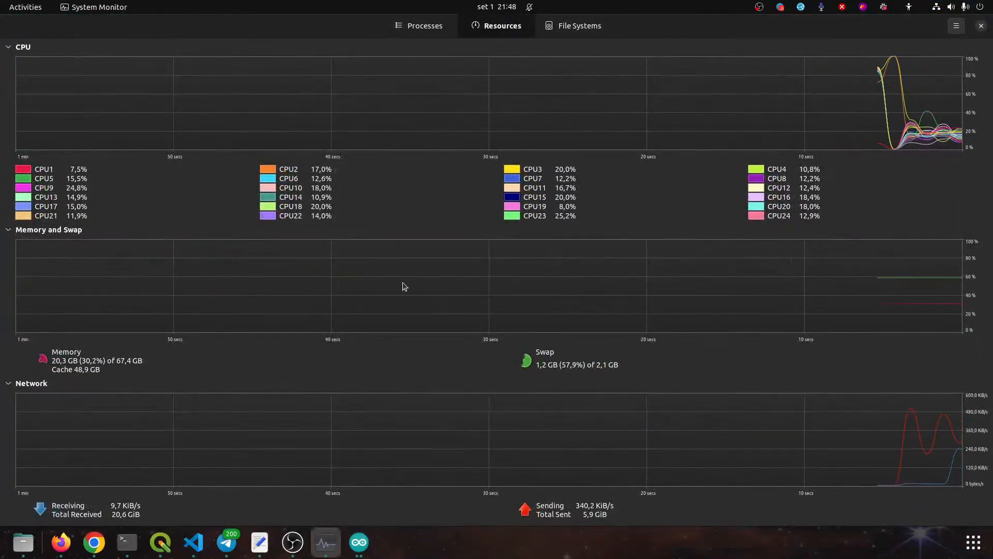
{"action": "key", "text": "alt+Tab"}
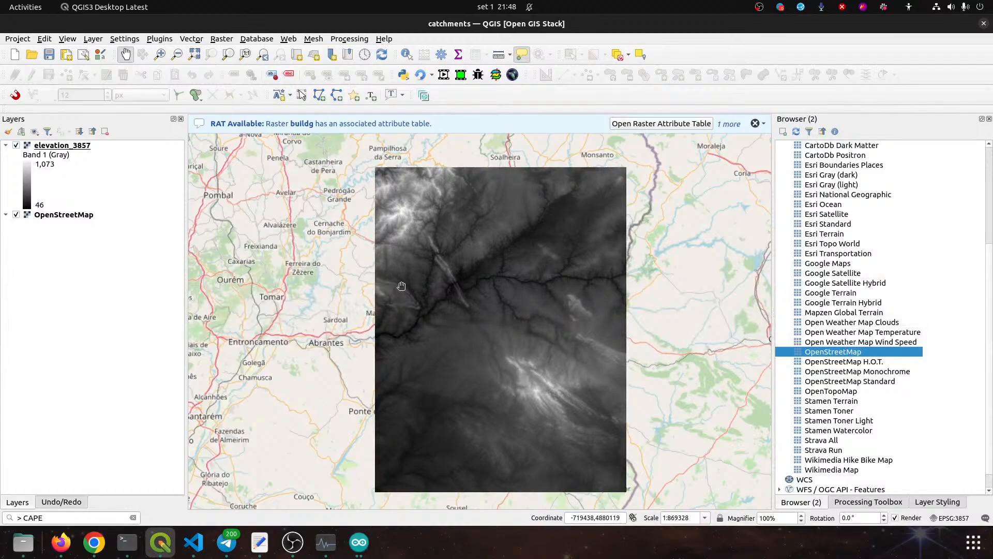
{"action": "key", "text": "alt+Tab"}
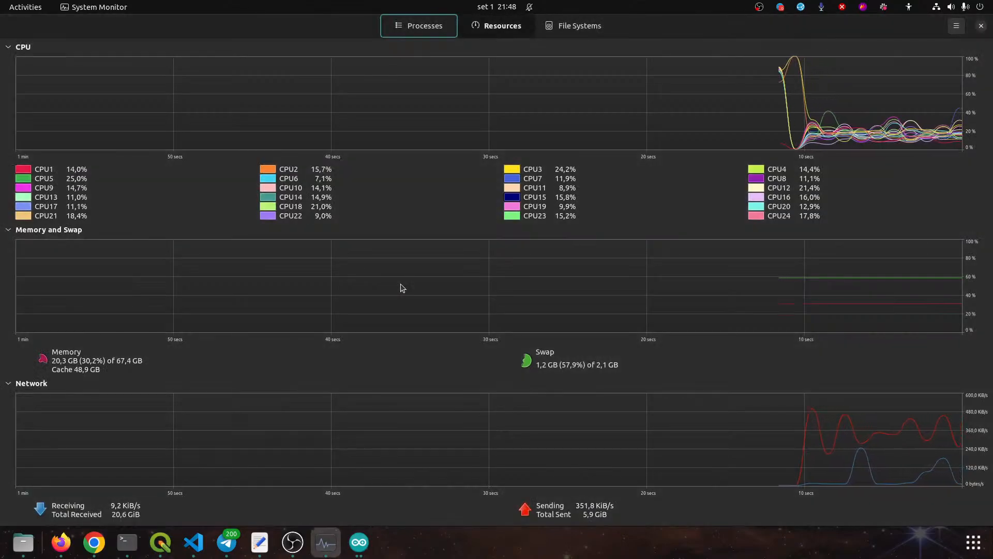
{"action": "key", "text": "alt+Tab"}
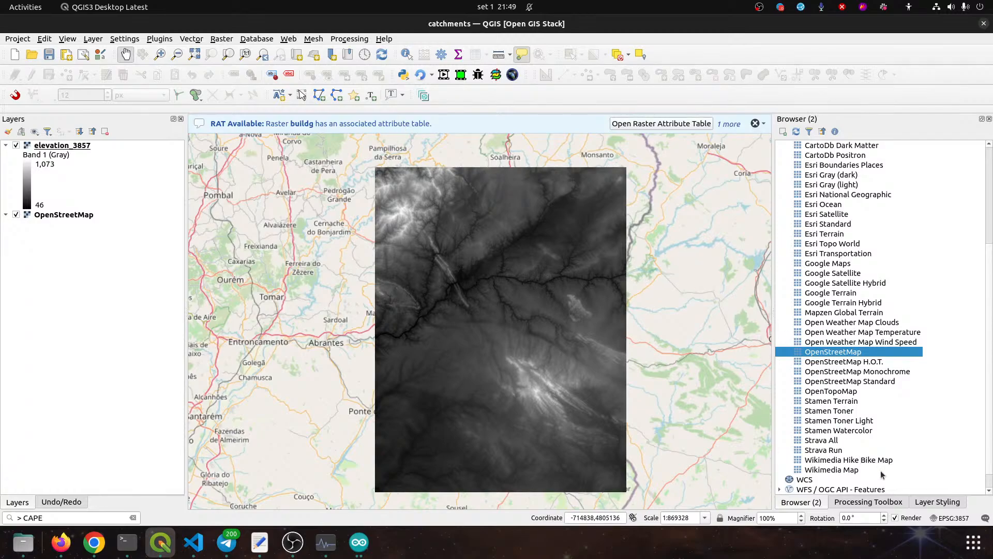
Change the renderer of the elevation_3857 layer to Singleband pseudocolor in Layer Styling
{"action": "left_click", "coordinate": [937, 502]}
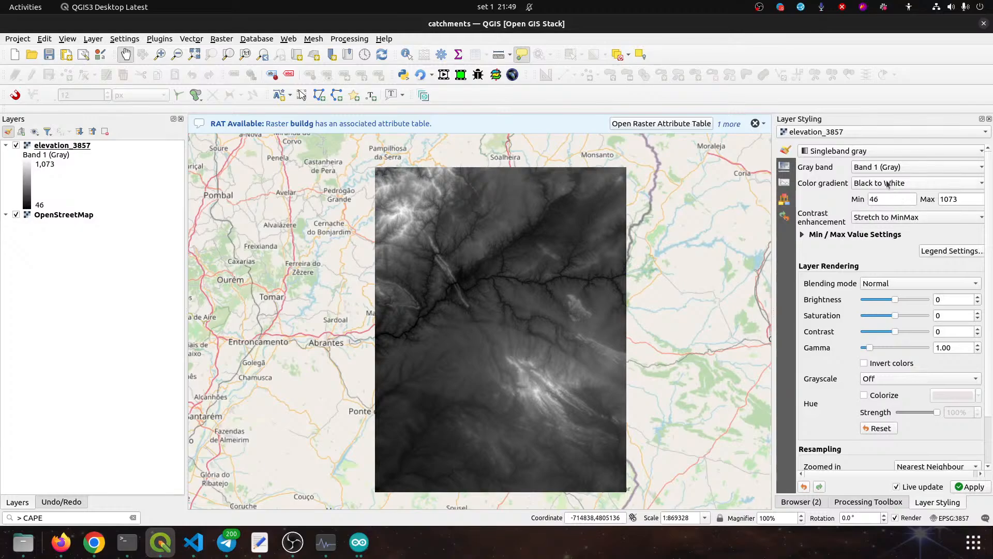
{"action": "left_click", "coordinate": [863, 152]}
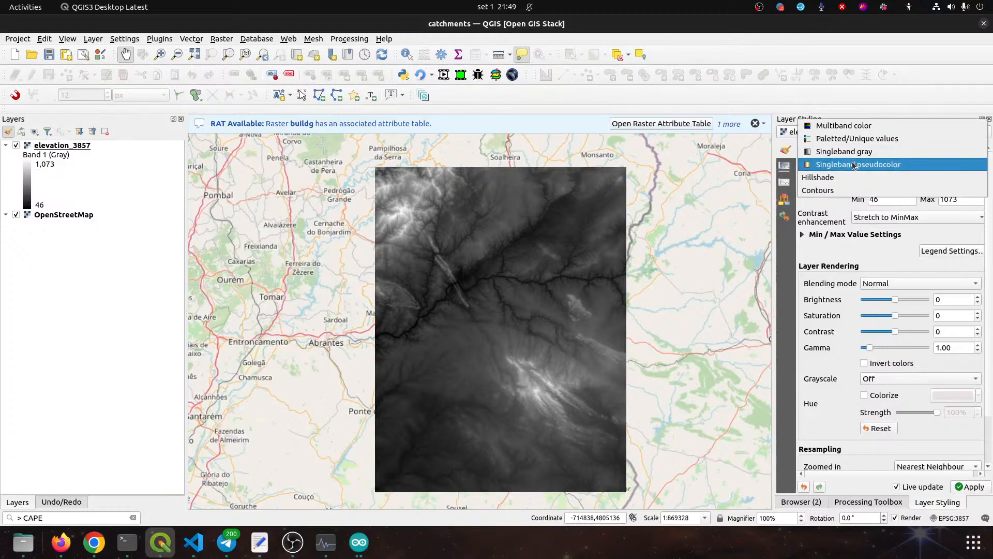
{"action": "left_click", "coordinate": [854, 165]}
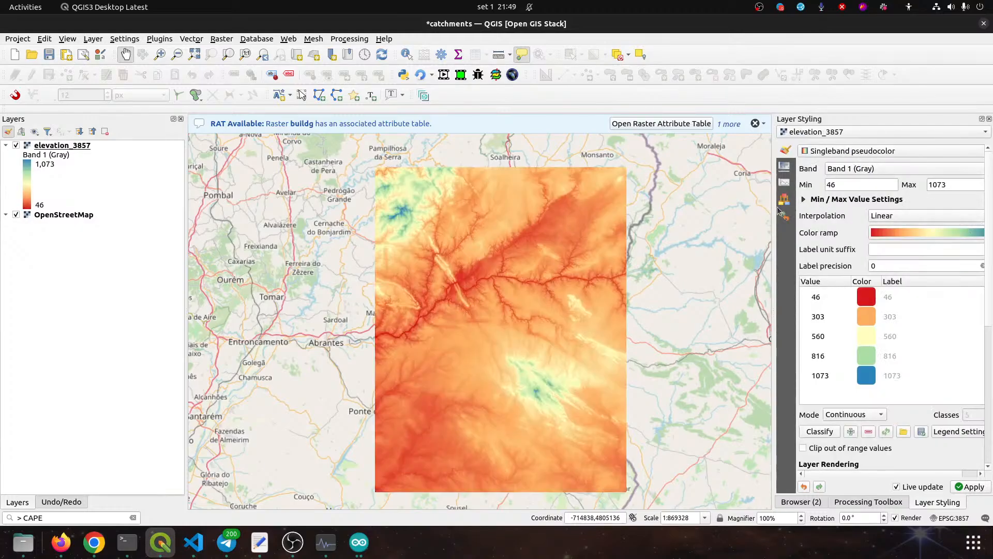
Start a new color ramp for elevation_3857 from the cpt-city catalog, widening the styling panel first
{"action": "left_click_drag", "start_coordinate": [775, 208], "coordinate": [697, 214]}
{"action": "left_click", "coordinate": [980, 232]}
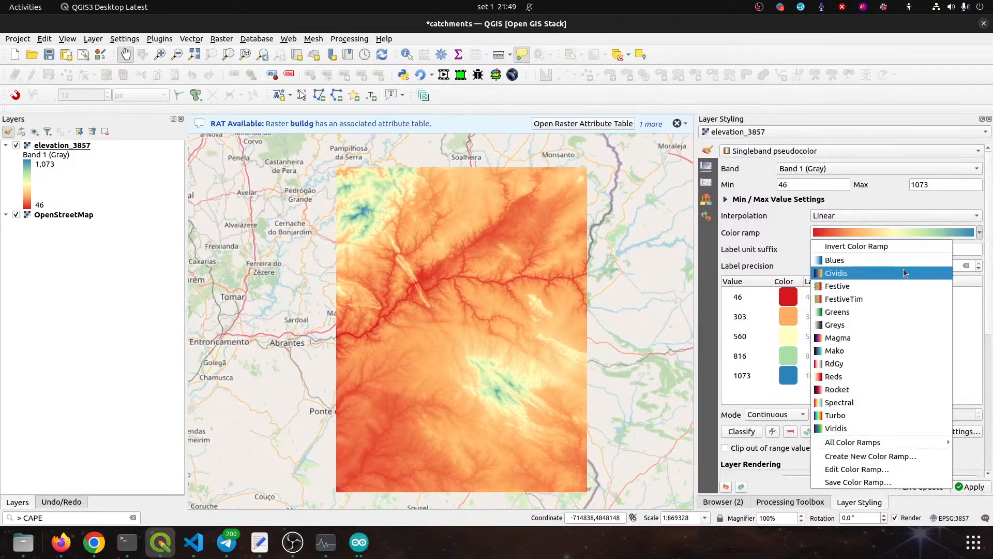
{"action": "left_click", "coordinate": [850, 459]}
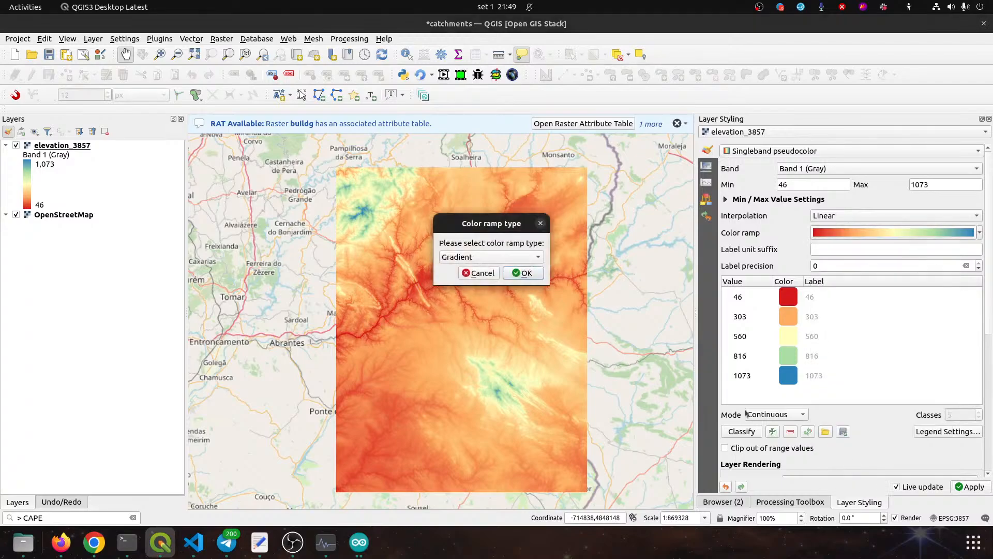
{"action": "left_click", "coordinate": [477, 257]}
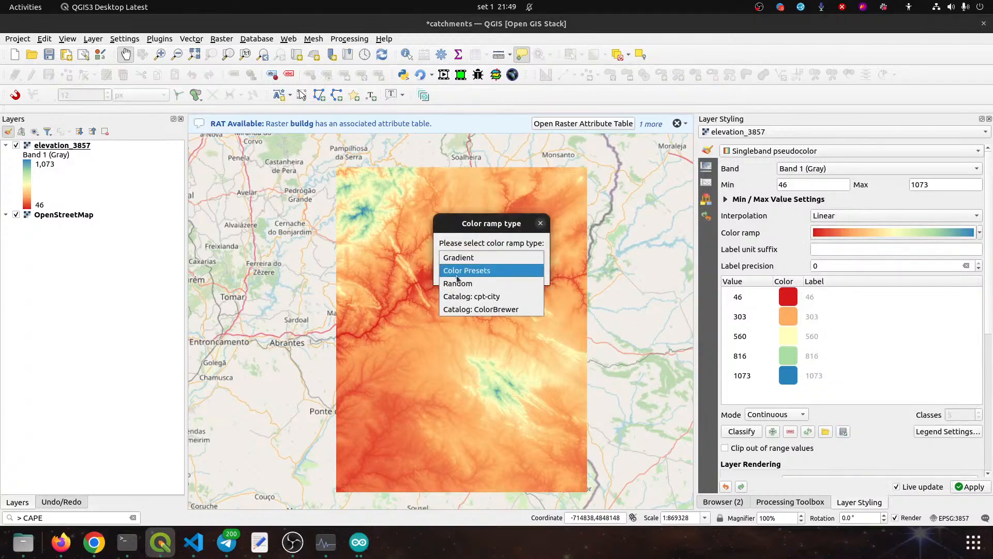
{"action": "left_click", "coordinate": [464, 309]}
{"action": "left_click", "coordinate": [497, 255]}
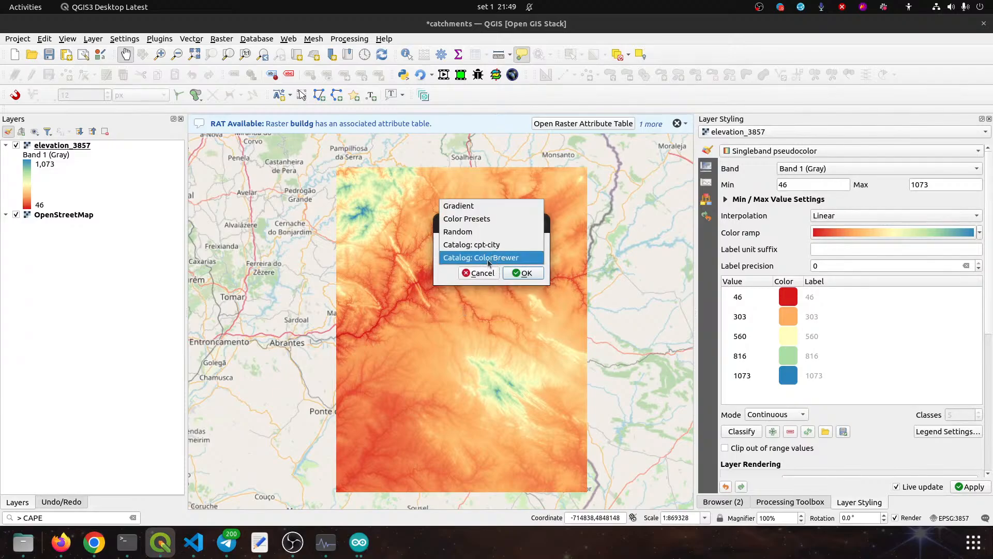
{"action": "left_click", "coordinate": [490, 243]}
{"action": "left_click", "coordinate": [511, 273]}
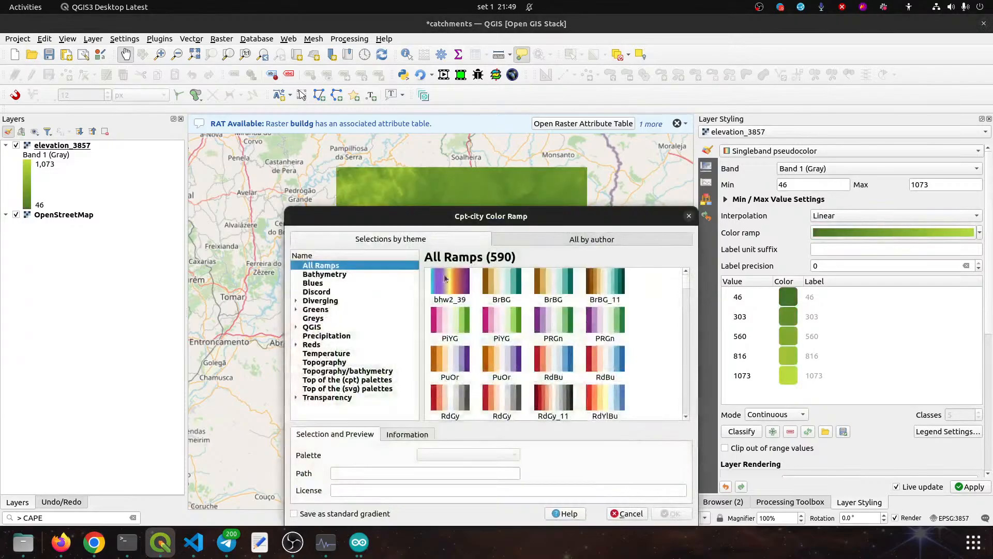
Apply the sd-a ramp from the cpt-city Topography theme to the elevation_3857 layer
{"action": "left_click", "coordinate": [315, 362]}
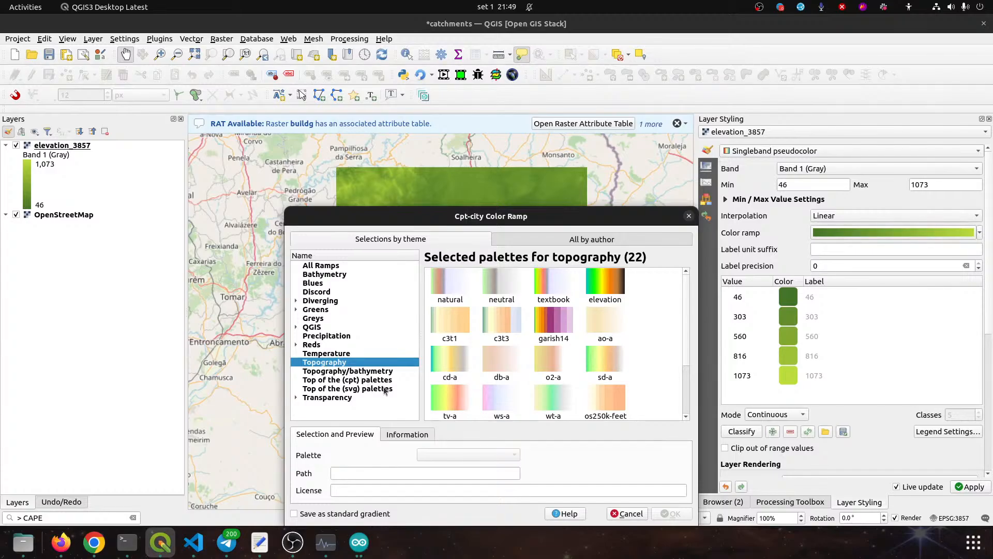
{"action": "scroll", "coordinate": [528, 374], "scroll_direction": "down", "scroll_amount": 3}
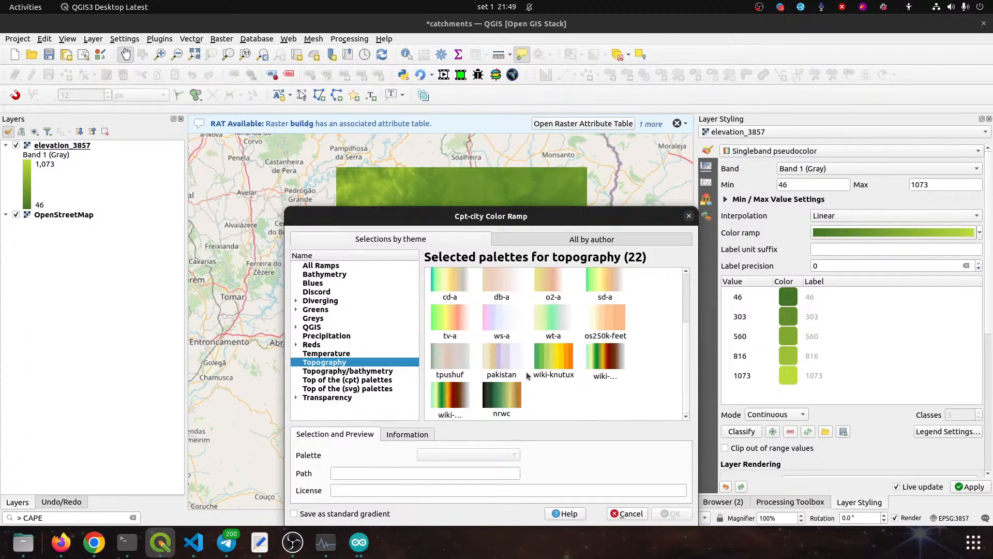
{"action": "scroll", "coordinate": [527, 372], "scroll_direction": "up", "scroll_amount": 2}
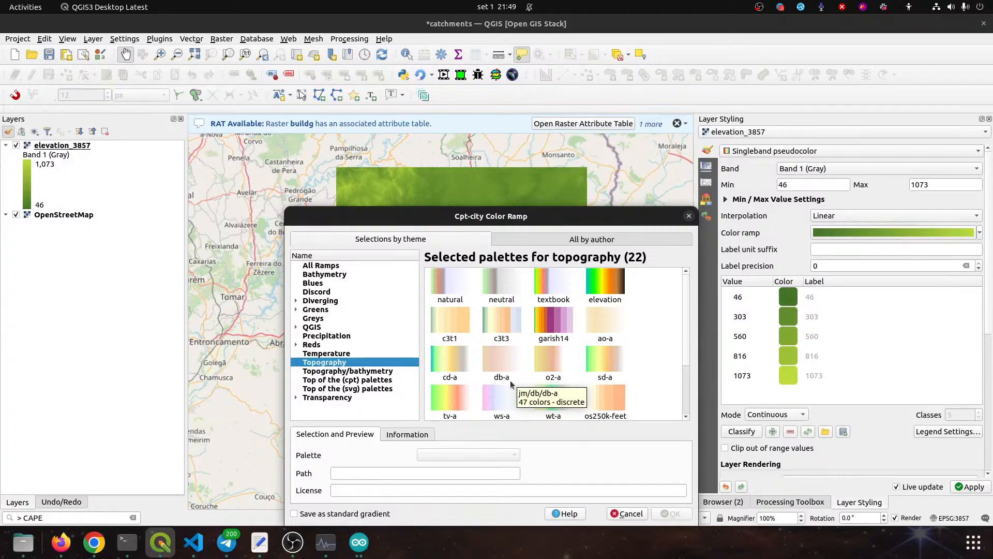
{"action": "scroll", "coordinate": [609, 377], "scroll_direction": "down", "scroll_amount": 2}
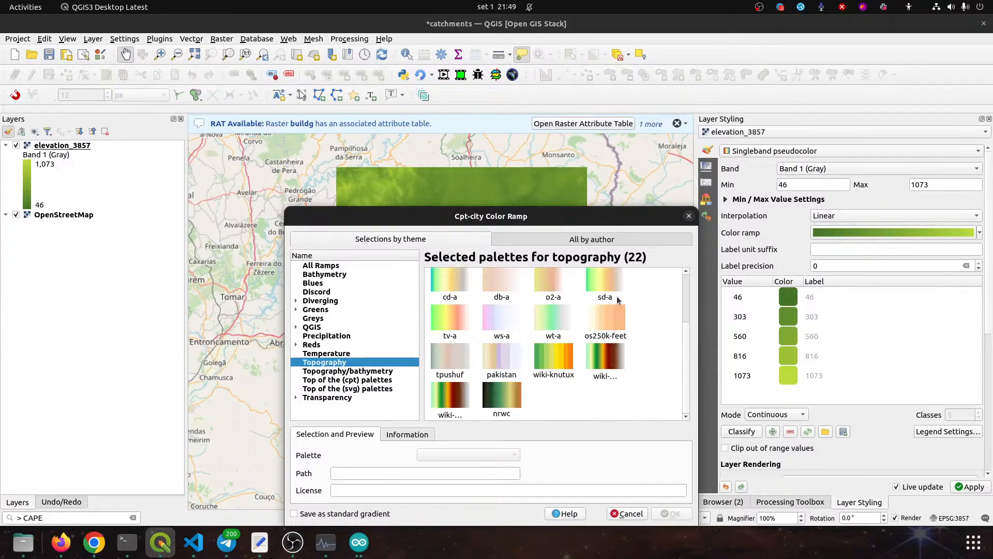
{"action": "left_click", "coordinate": [609, 283]}
{"action": "left_click", "coordinate": [668, 513]}
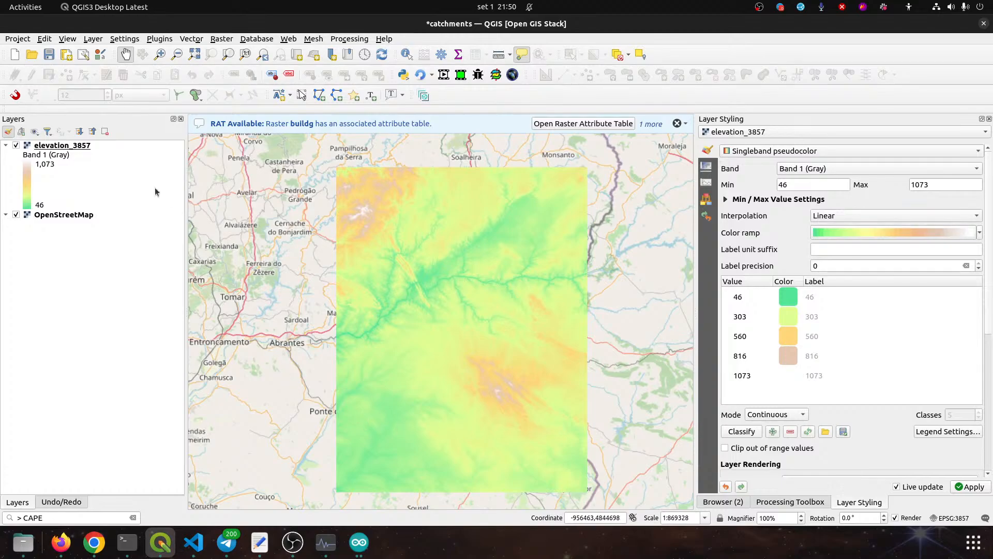
Duplicate the elevation_3857 layer and render the visible copy as a Hillshade
{"action": "left_click", "coordinate": [76, 146]}
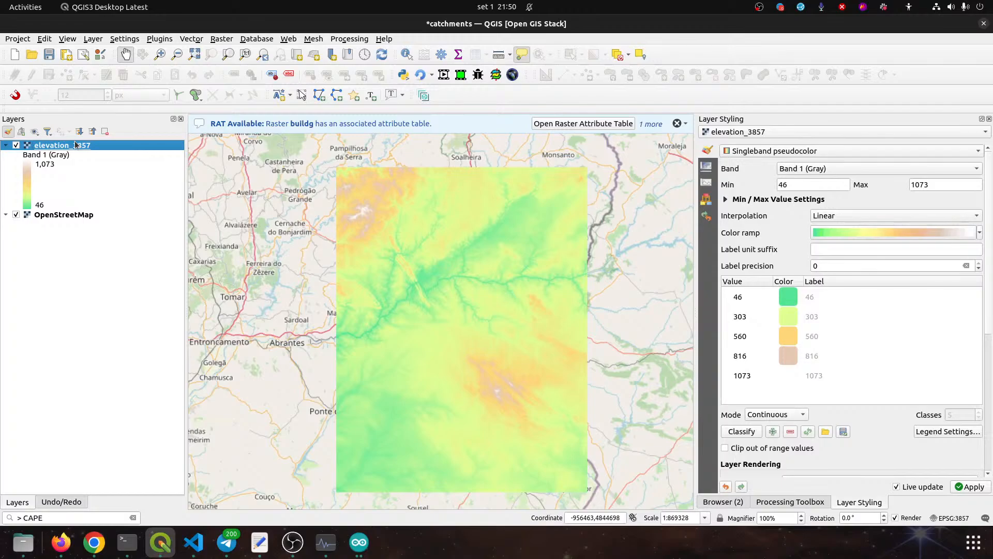
{"action": "right_click", "coordinate": [75, 146]}
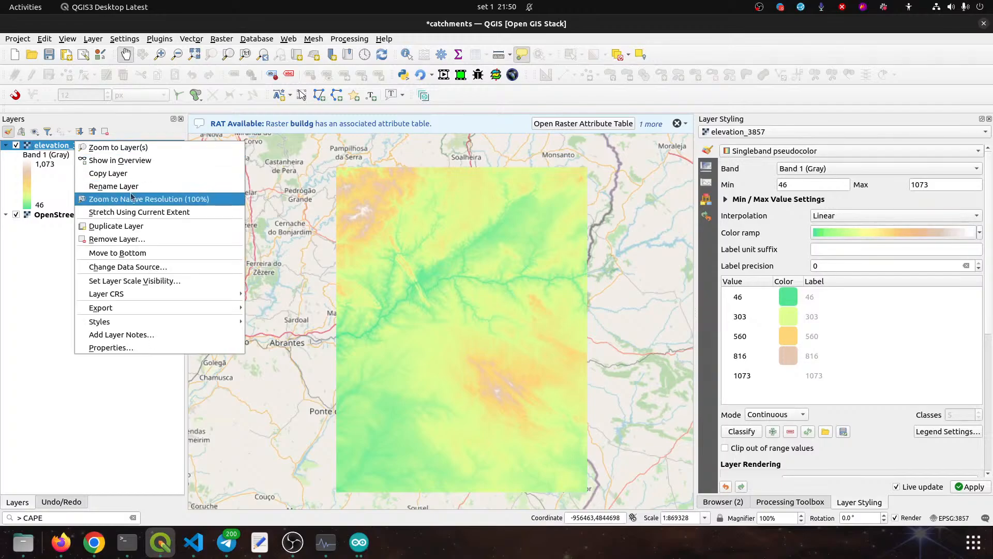
{"action": "left_click", "coordinate": [139, 226]}
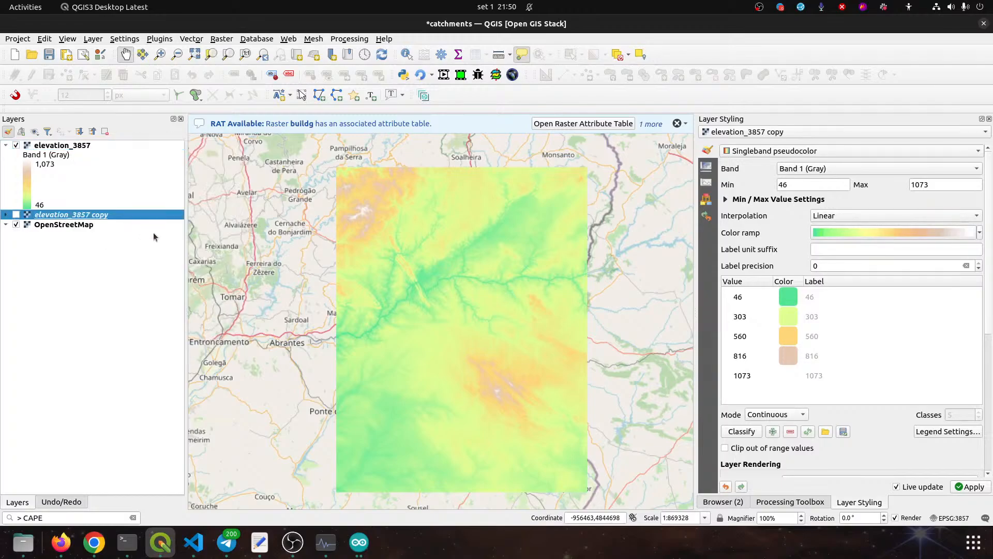
{"action": "left_click", "coordinate": [13, 214]}
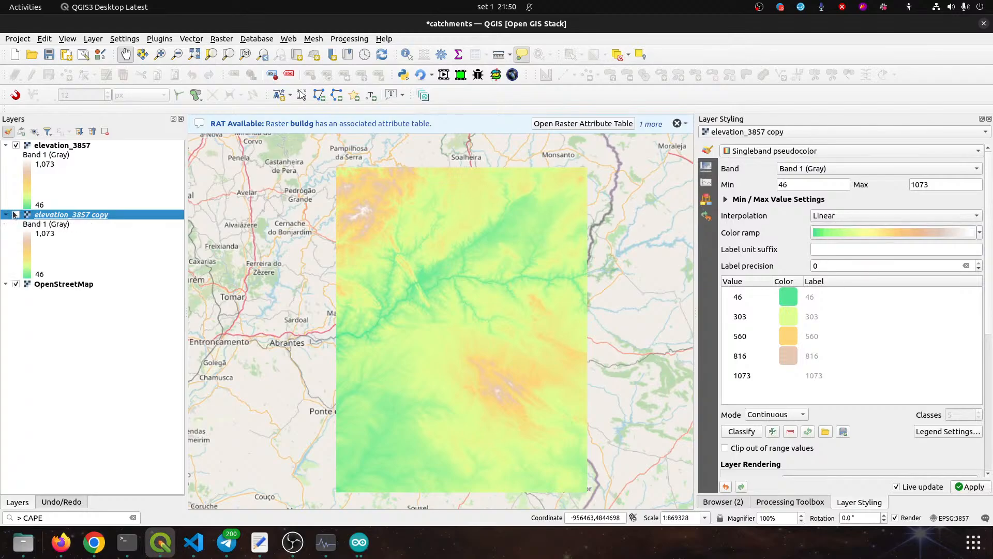
{"action": "left_click", "coordinate": [778, 150]}
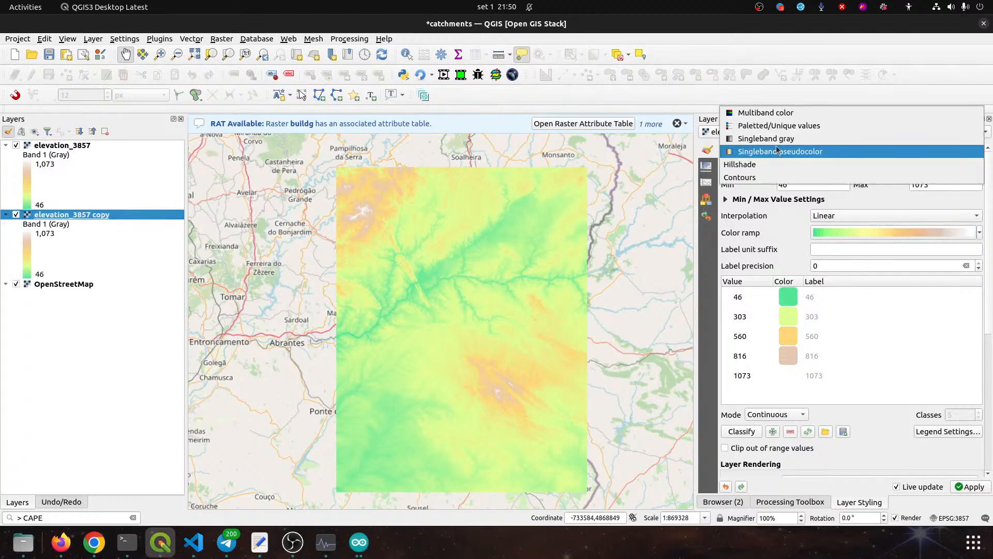
{"action": "left_click", "coordinate": [750, 164]}
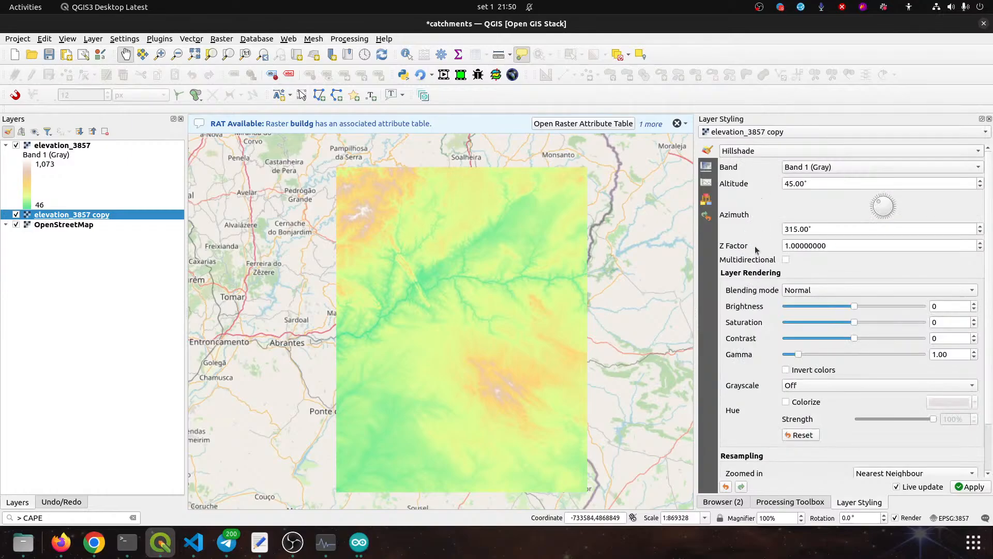
Set the elevation_3857 layer's blending mode to Multiply and its brightness to 33, and save the project
{"action": "left_click", "coordinate": [63, 147]}
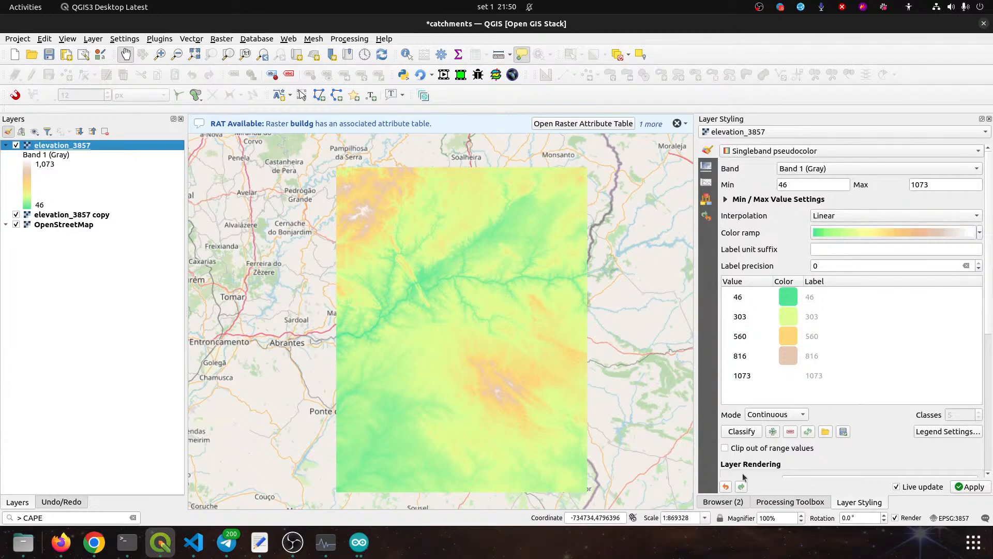
{"action": "scroll", "coordinate": [745, 473], "scroll_direction": "down", "scroll_amount": 2}
{"action": "left_click", "coordinate": [805, 421]}
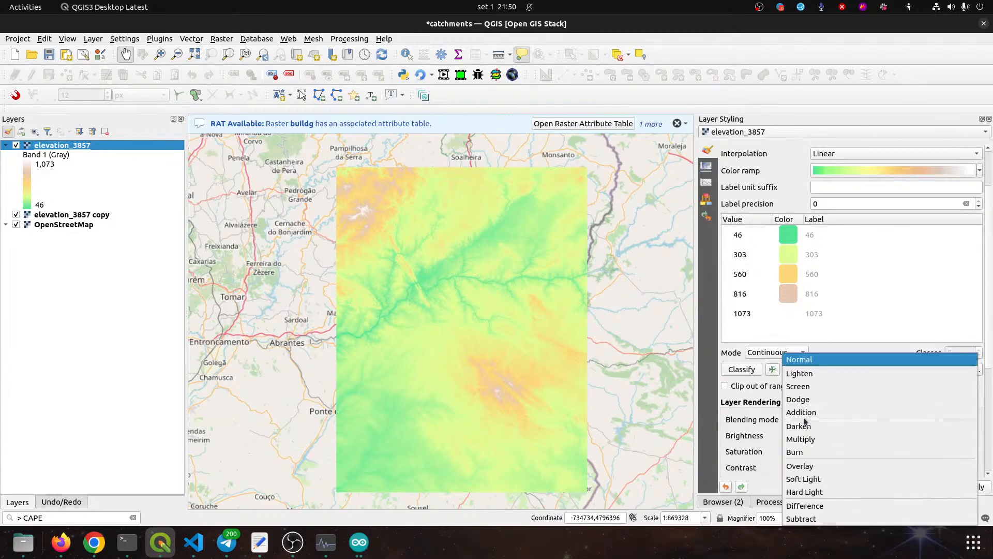
{"action": "left_click", "coordinate": [809, 440]}
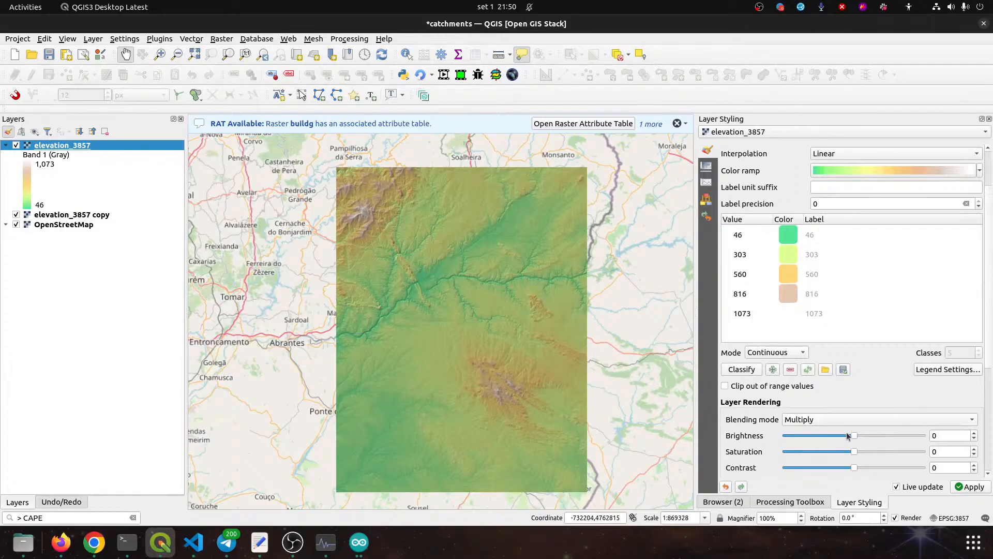
{"action": "left_click_drag", "start_coordinate": [855, 435], "coordinate": [864, 435]}
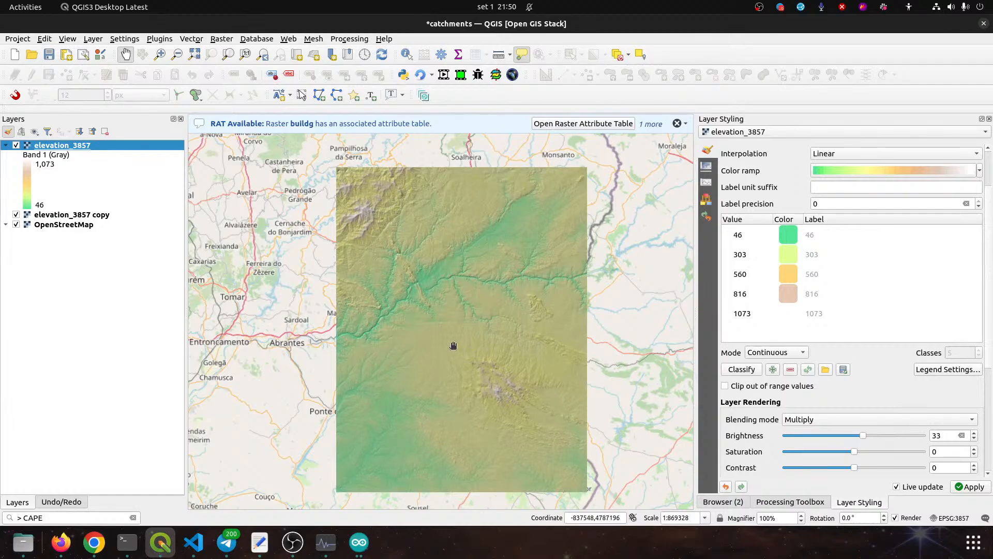
{"action": "left_click", "coordinate": [49, 54]}
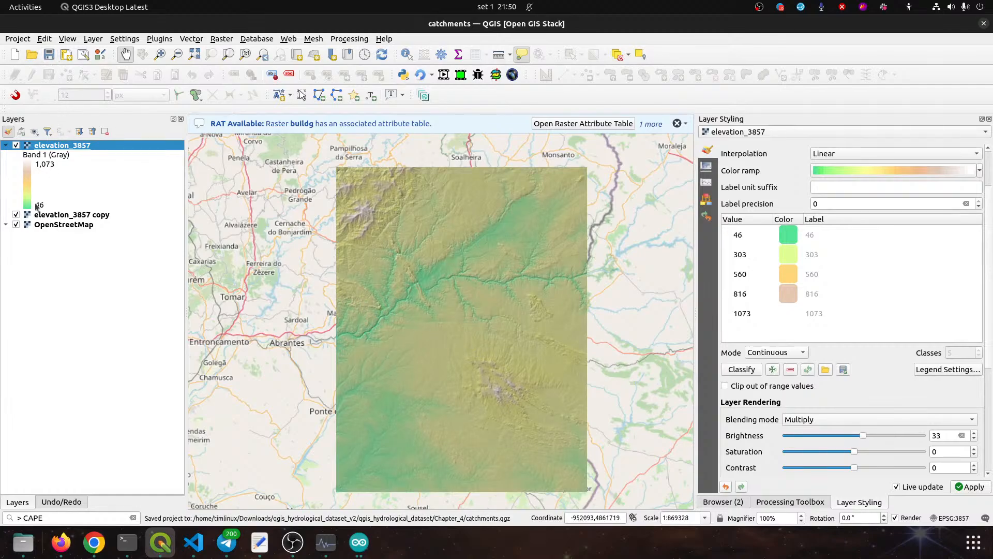
Compare the elevation map with the hillshade copy hidden and shown, inspect the relief closely, and save the project
{"action": "left_click", "coordinate": [16, 214]}
{"action": "left_click", "coordinate": [16, 214]}
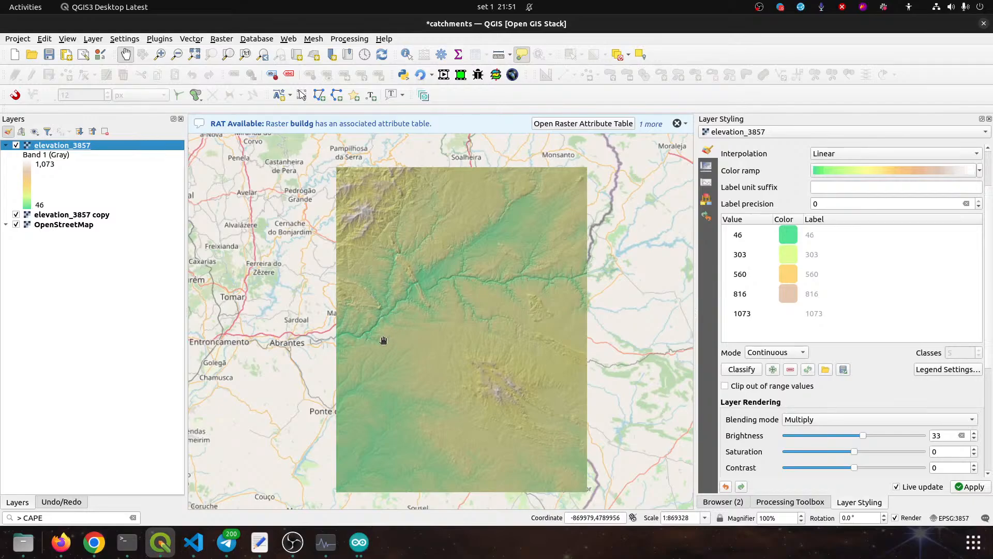
{"action": "left_click_drag", "start_coordinate": [383, 339], "coordinate": [429, 323]}
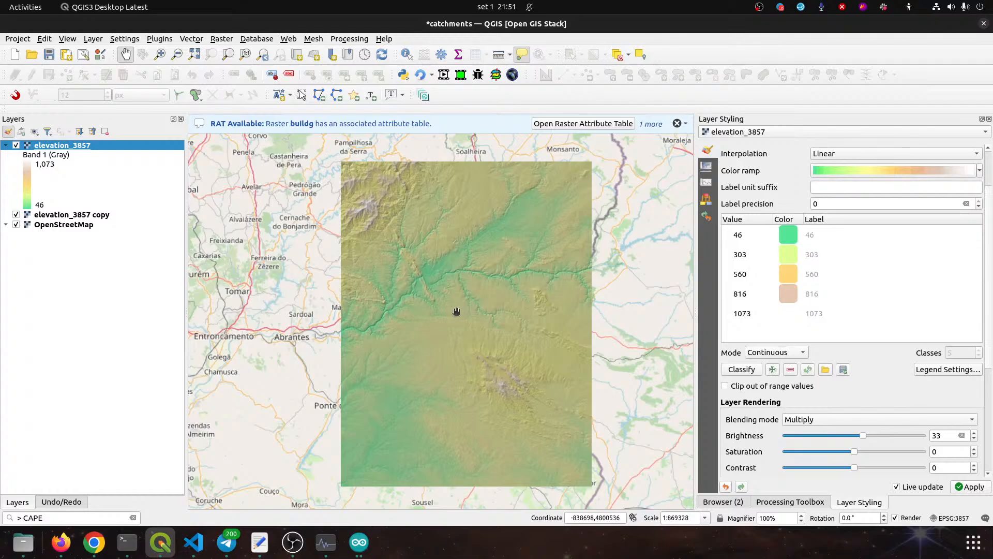
{"action": "left_click_drag", "start_coordinate": [317, 337], "coordinate": [492, 295]}
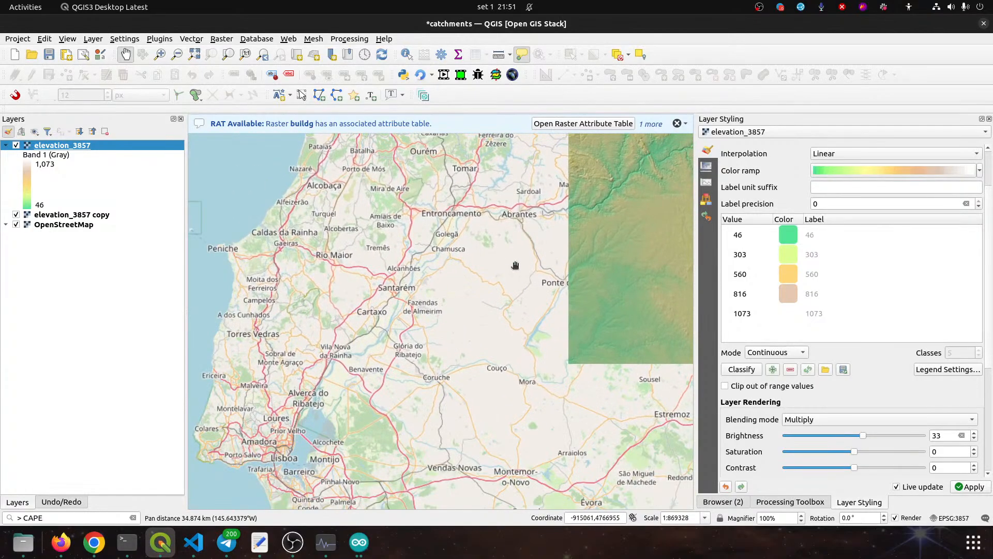
{"action": "left_click_drag", "start_coordinate": [519, 279], "coordinate": [313, 316]}
{"action": "left_click_drag", "start_coordinate": [519, 311], "coordinate": [435, 321]}
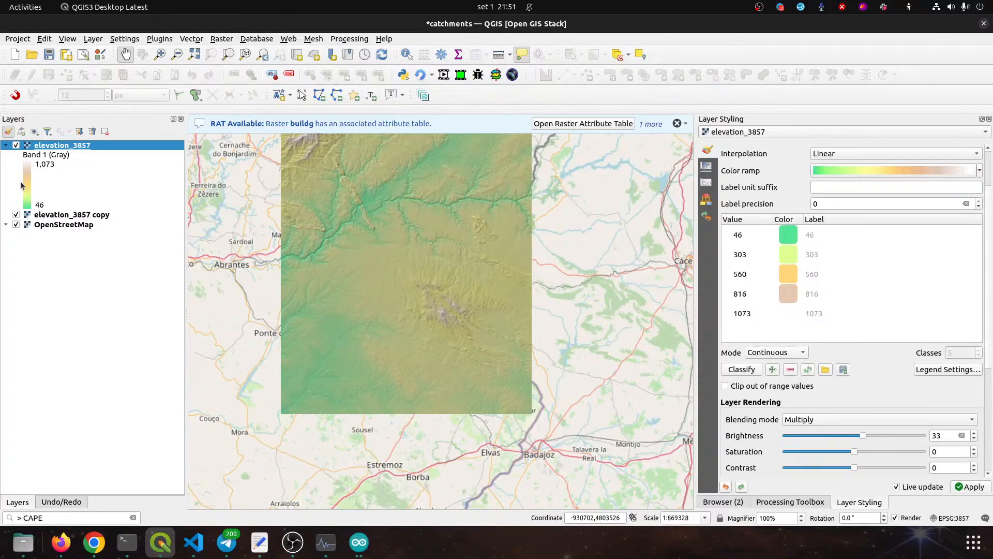
{"action": "left_click", "coordinate": [15, 214]}
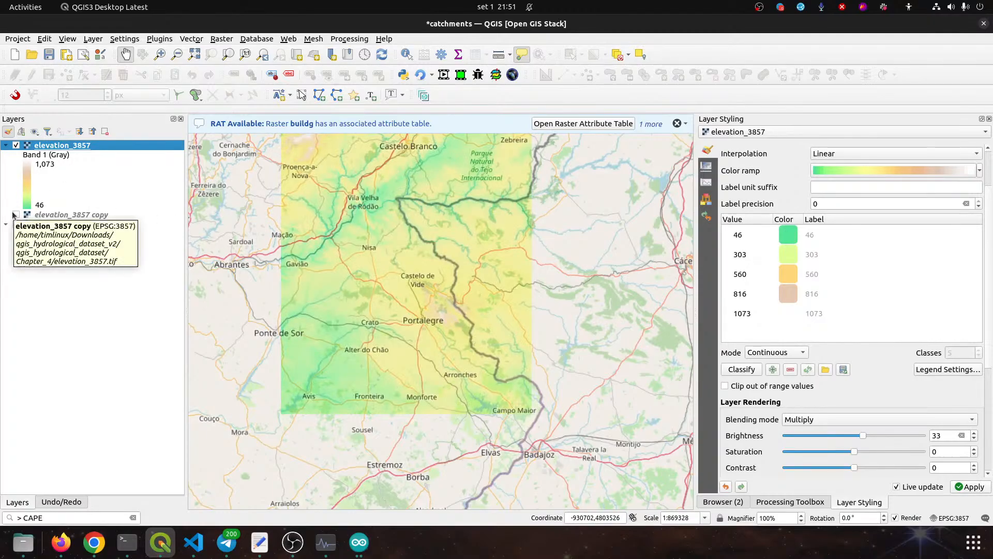
{"action": "left_click", "coordinate": [14, 214]}
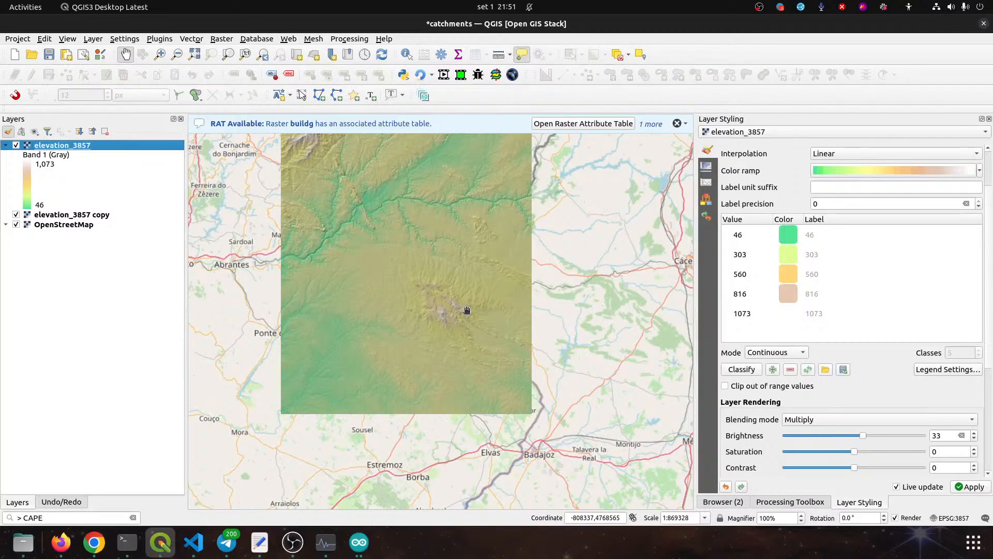
{"action": "scroll", "coordinate": [437, 265], "scroll_direction": "up", "scroll_amount": 1}
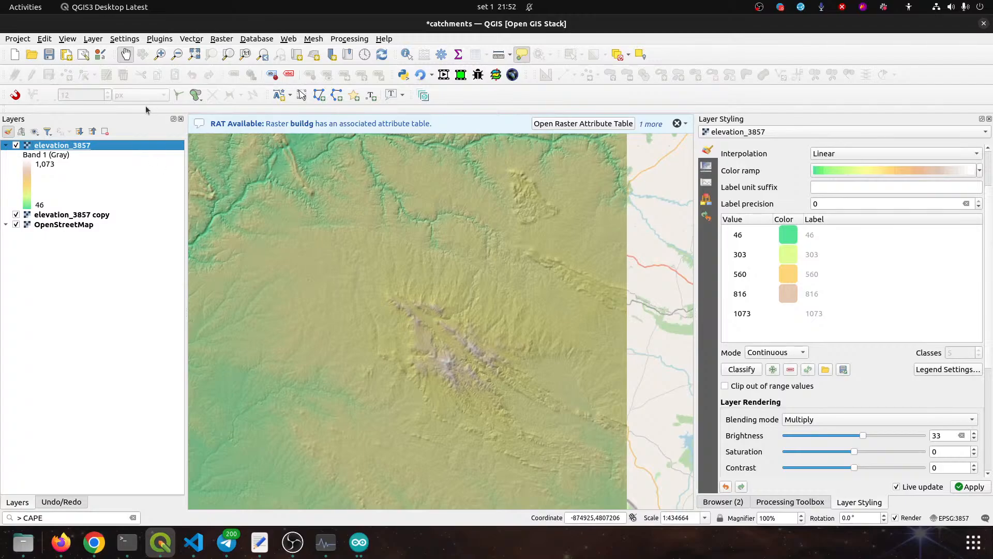
{"action": "left_click", "coordinate": [48, 55]}
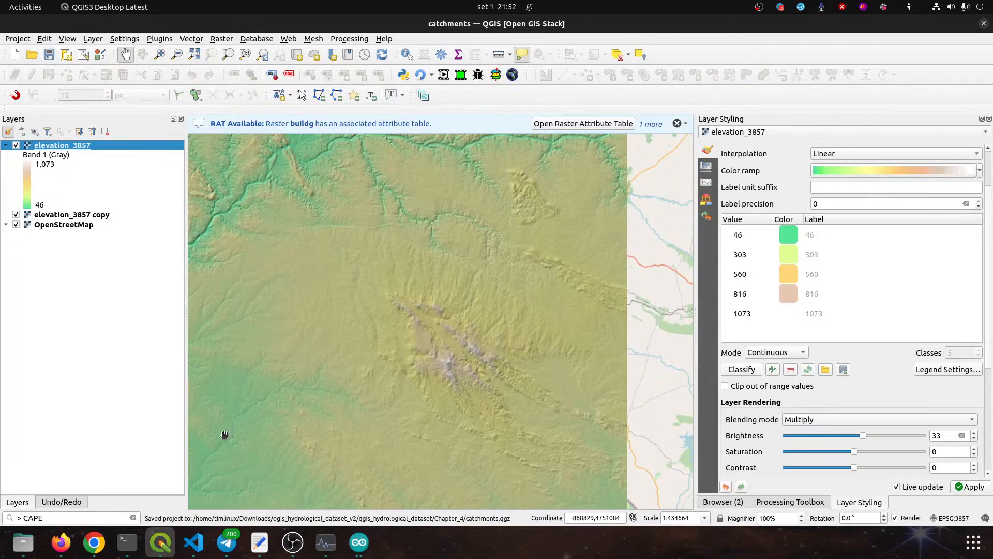
Switch to Firefox, search for "pcraster qgis" in a new Work container tab and open the PCRaster Tools plugin page
{"action": "left_click", "coordinate": [57, 549]}
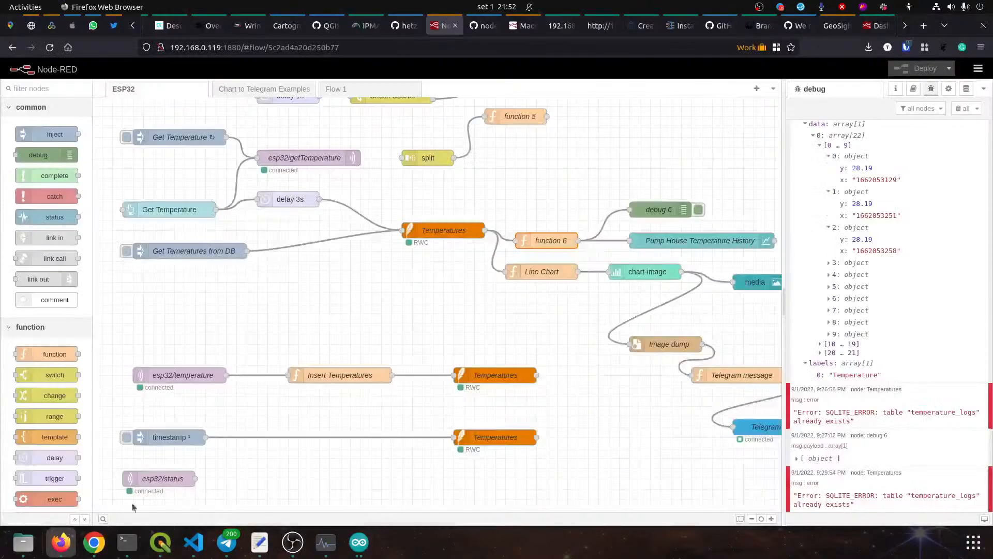
{"action": "right_click", "coordinate": [924, 30]}
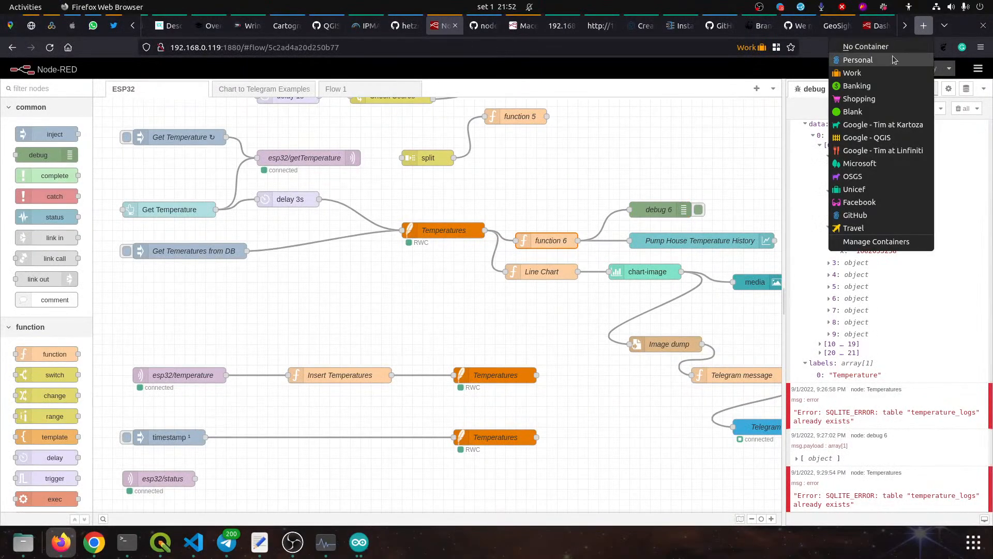
{"action": "left_click", "coordinate": [789, 71]}
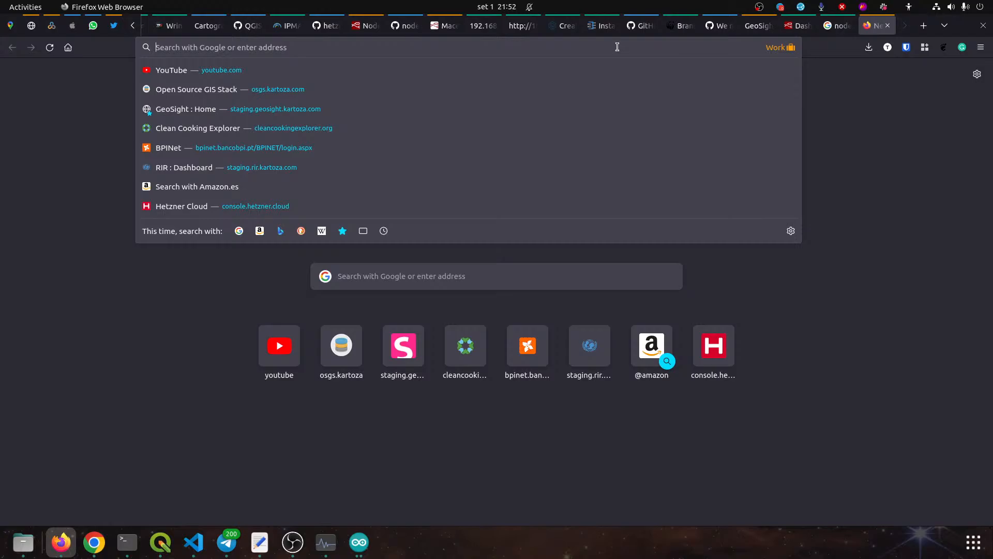
{"action": "type", "text": "pcrast"}
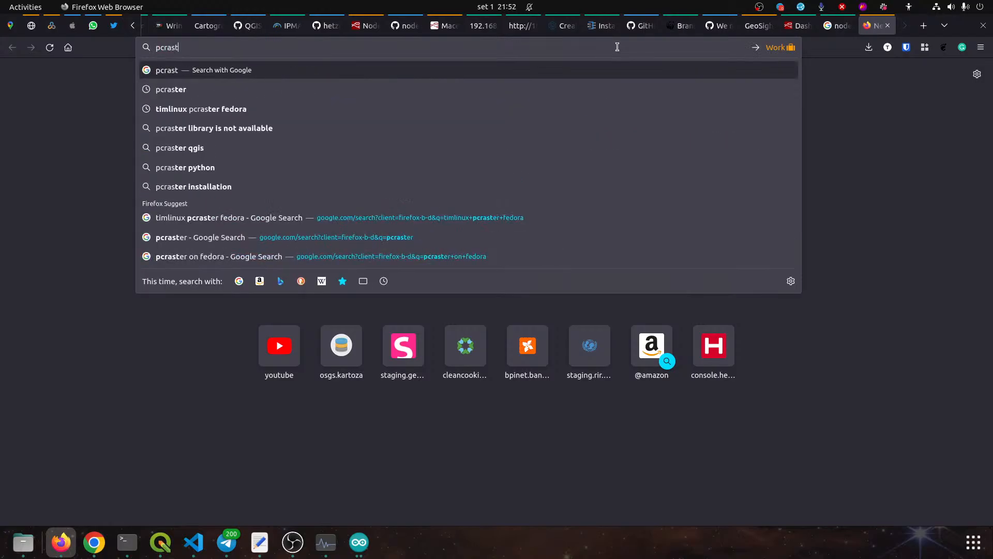
{"action": "type", "text": "er qgis"}
{"action": "key", "text": "Return"}
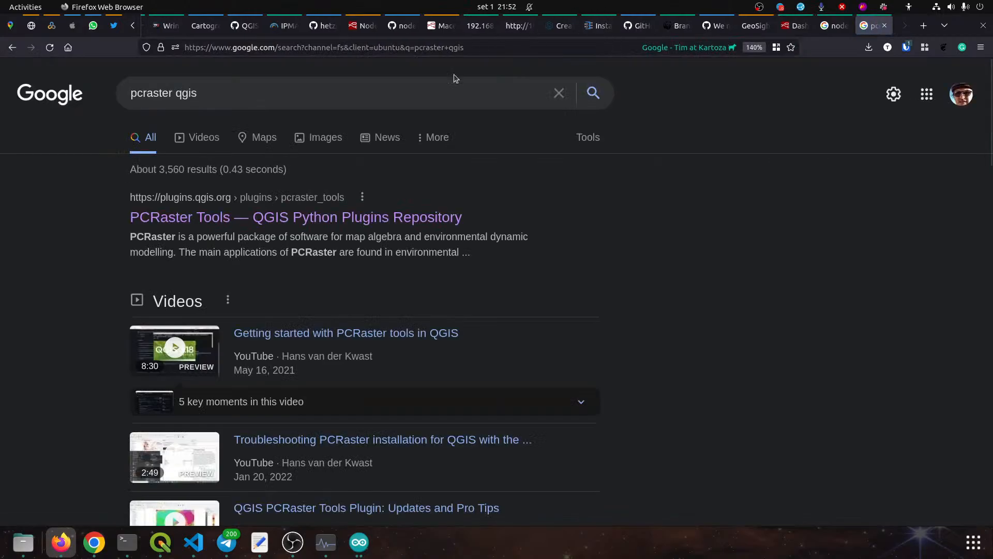
{"action": "left_click", "coordinate": [181, 224]}
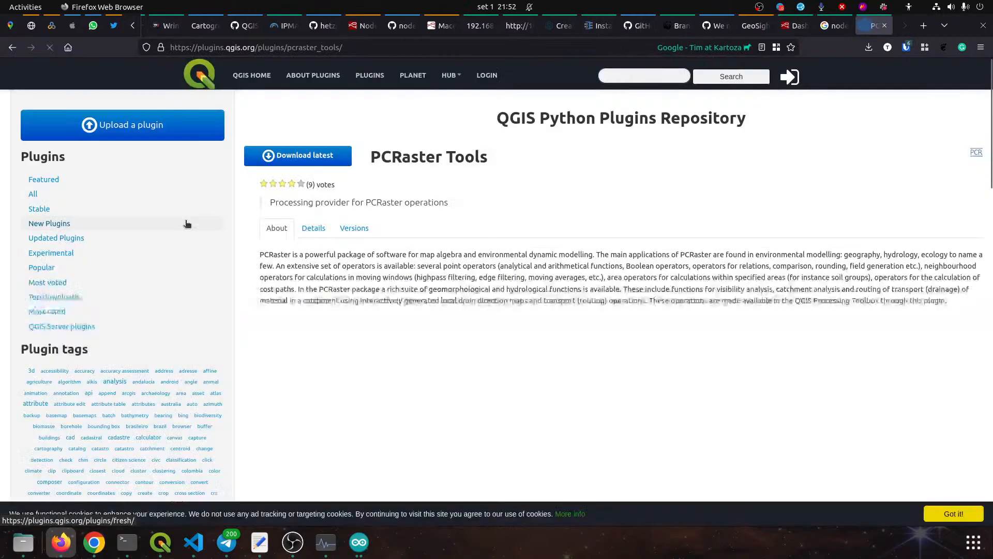
Open the plugin home page from the PCRaster Tools details and read the installation instructions down to the section on building from source on Linux
{"action": "left_click", "coordinate": [327, 233]}
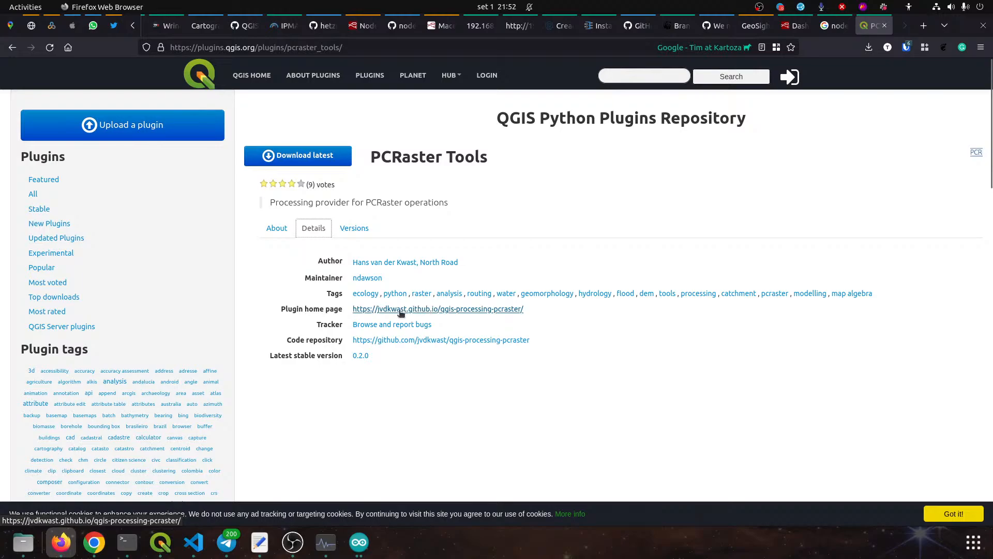
{"action": "left_click", "coordinate": [383, 309]}
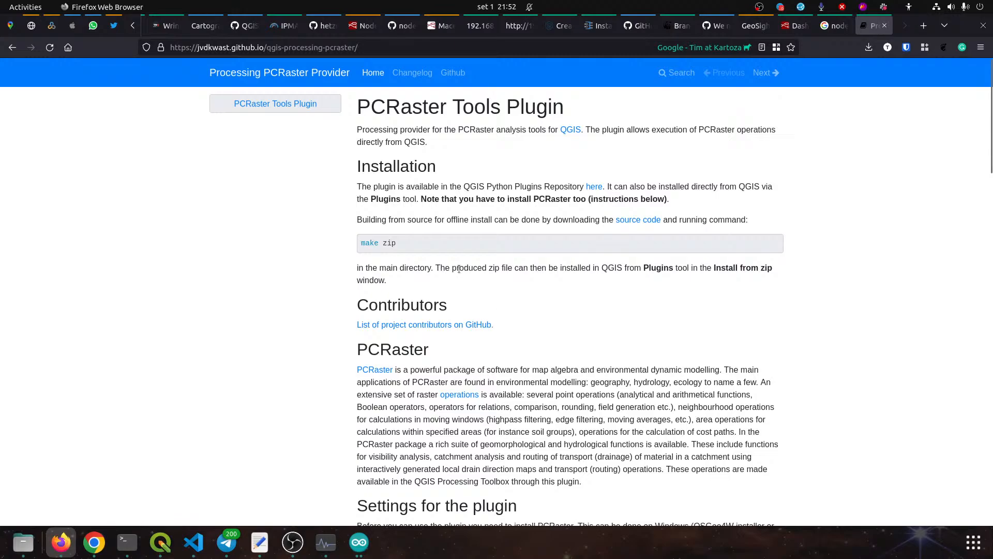
{"action": "scroll", "coordinate": [452, 293], "scroll_direction": "down", "scroll_amount": 2}
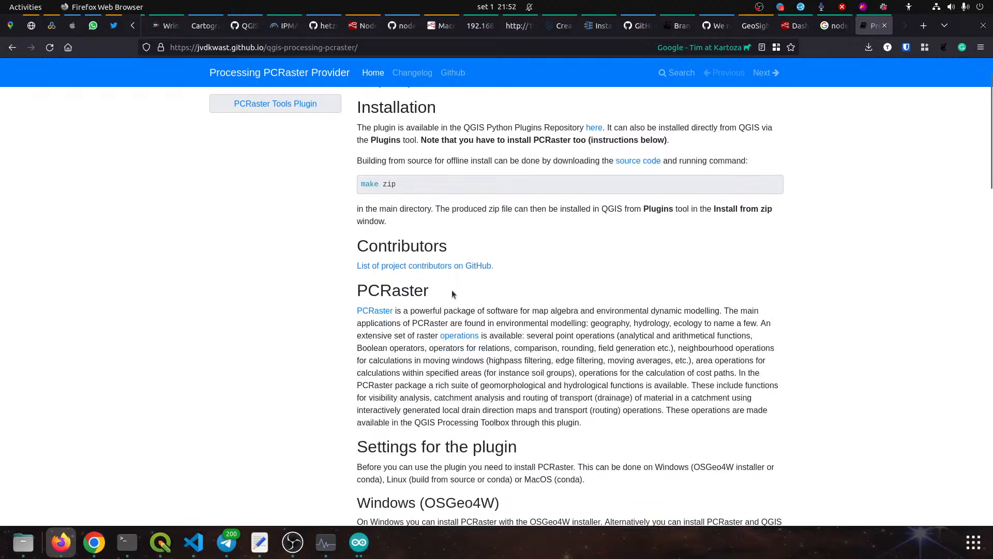
{"action": "scroll", "coordinate": [451, 294], "scroll_direction": "down", "scroll_amount": 6}
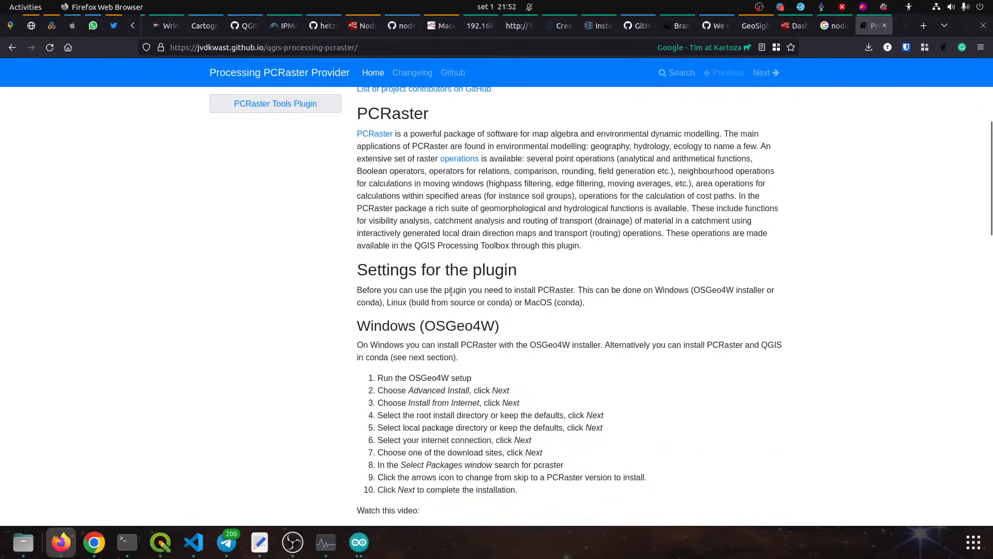
{"action": "scroll", "coordinate": [452, 295], "scroll_direction": "down", "scroll_amount": 4}
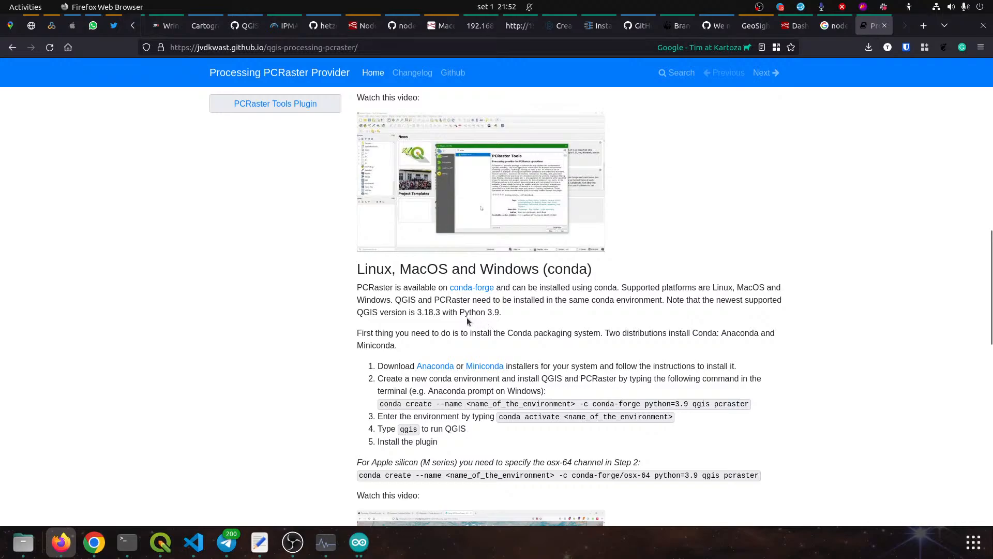
{"action": "scroll", "coordinate": [467, 318], "scroll_direction": "down", "scroll_amount": 2}
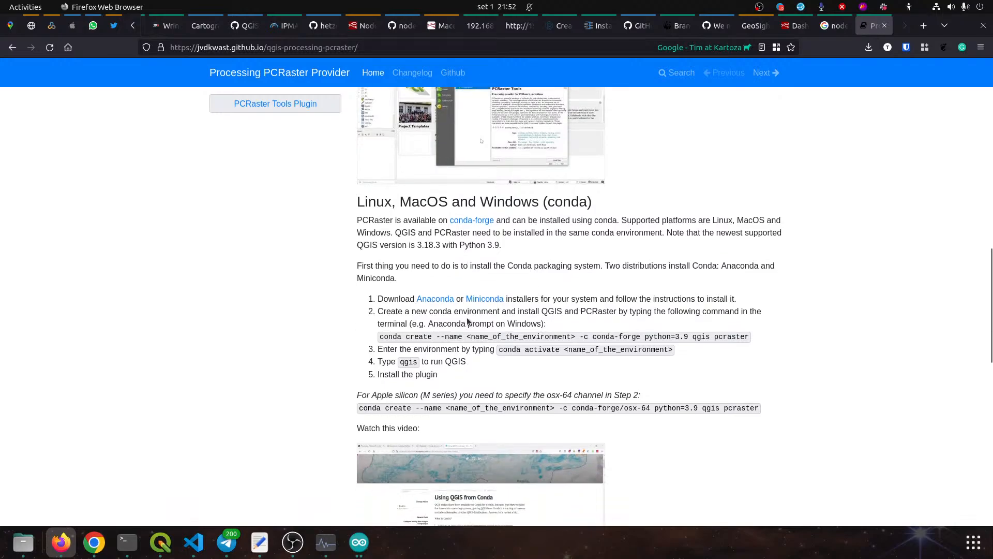
{"action": "scroll", "coordinate": [468, 321], "scroll_direction": "down", "scroll_amount": 3}
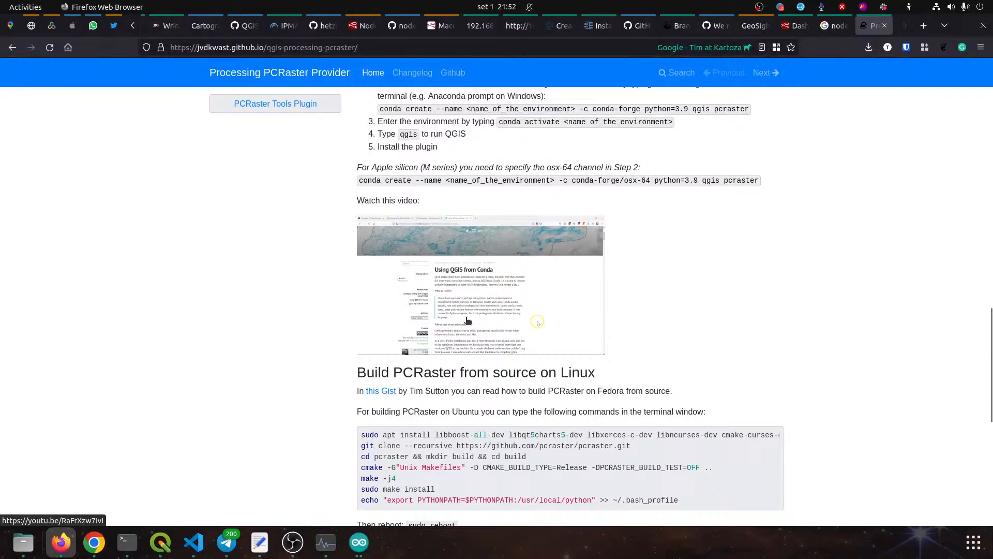
{"action": "scroll", "coordinate": [468, 321], "scroll_direction": "down", "scroll_amount": 2}
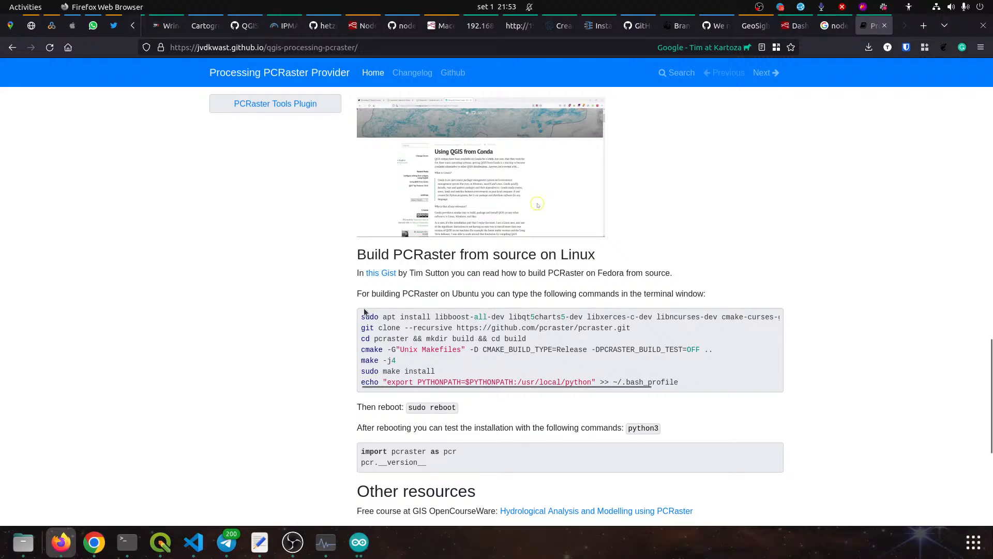
Switch to the Terminal, open a new session with a cleared screen, and change to the home directory
{"action": "left_click", "coordinate": [128, 540]}
{"action": "key", "text": "ctrl+Page_Up"}
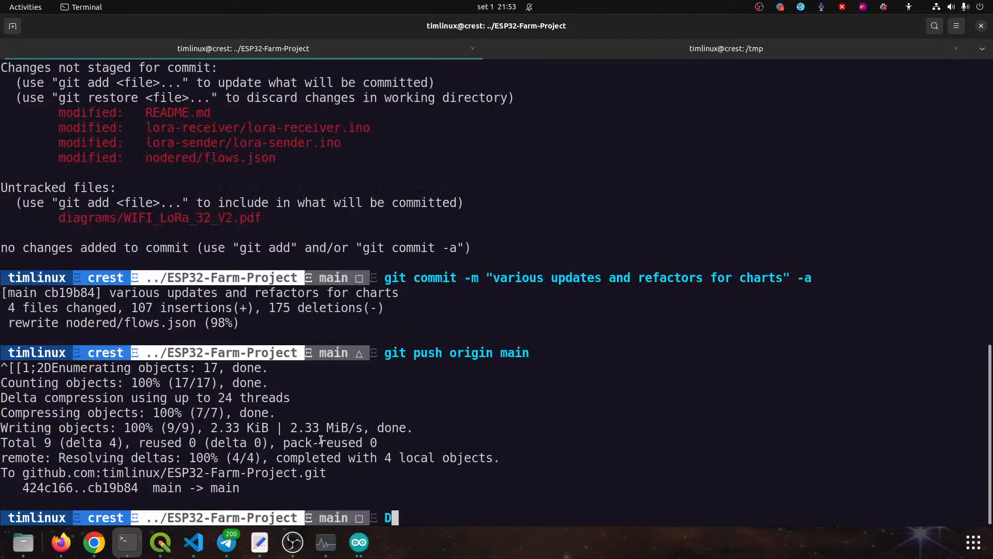
{"action": "key", "text": "ctrl+l"}
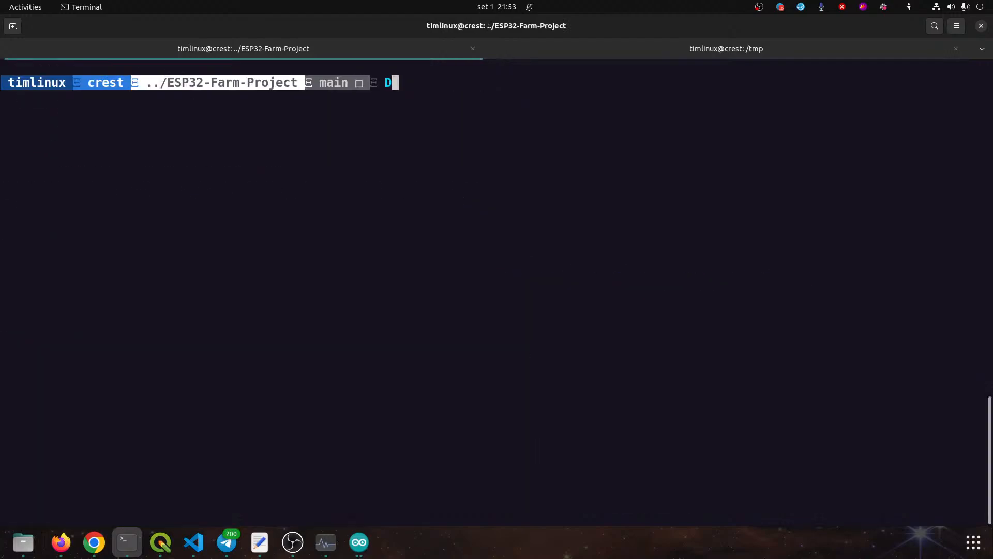
{"action": "key", "text": "ctrl+shift+t"}
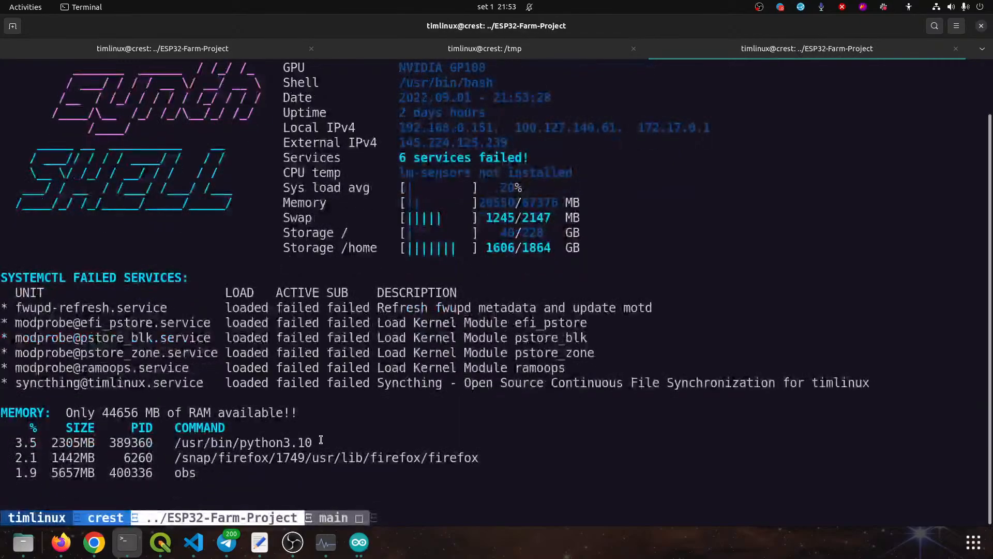
{"action": "key", "text": "ctrl+l"}
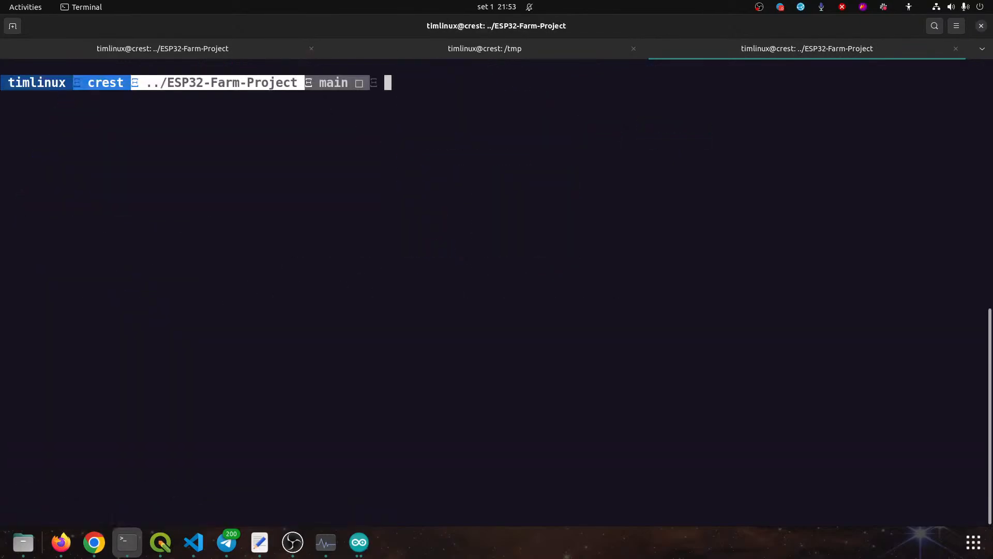
{"action": "type", "text": "cd"}
{"action": "key", "text": "Return"}
{"action": "key", "text": "ctrl+l"}
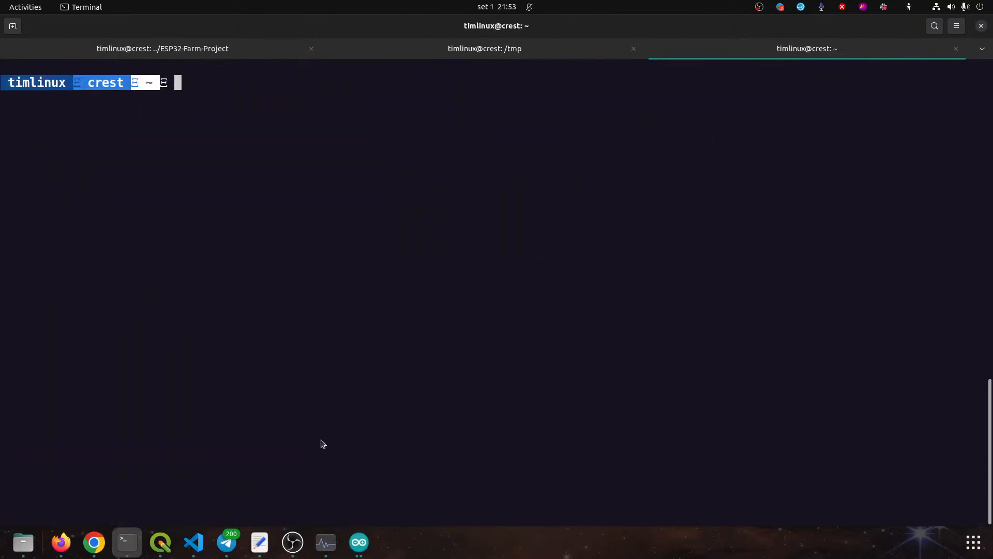
Run the sudo apt install line for the PCRaster build dependencies from the Firefox instructions in the Terminal, entering the account password and accepting the installation
{"action": "key", "text": "alt+Tab"}
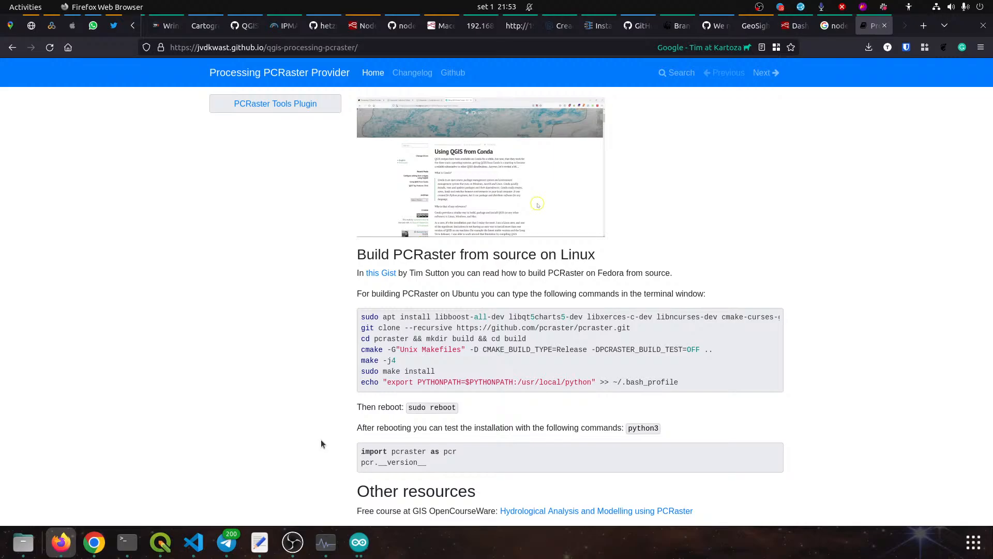
{"action": "triple_click", "coordinate": [693, 313]}
{"action": "key", "text": "alt+Tab"}
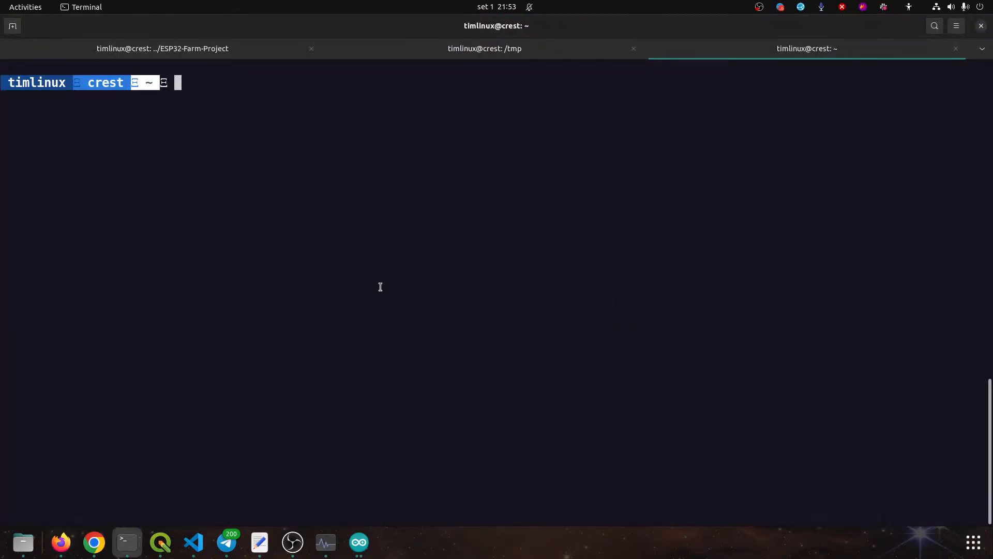
{"action": "key", "text": "ctrl+shift+v"}
{"action": "key", "text": "Return"}
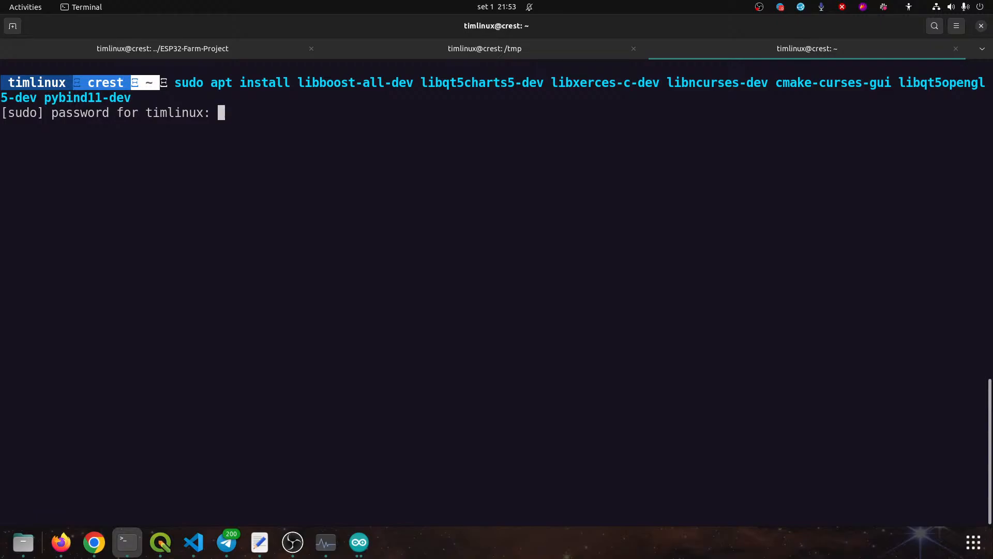
{"action": "key", "text": "Return"}
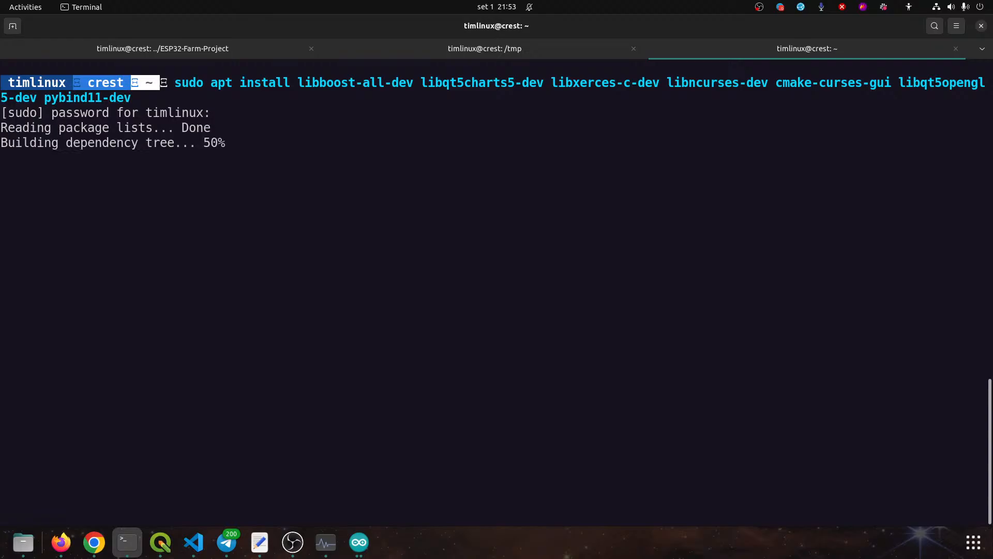
{"action": "type", "text": "y"}
{"action": "key", "text": "Return"}
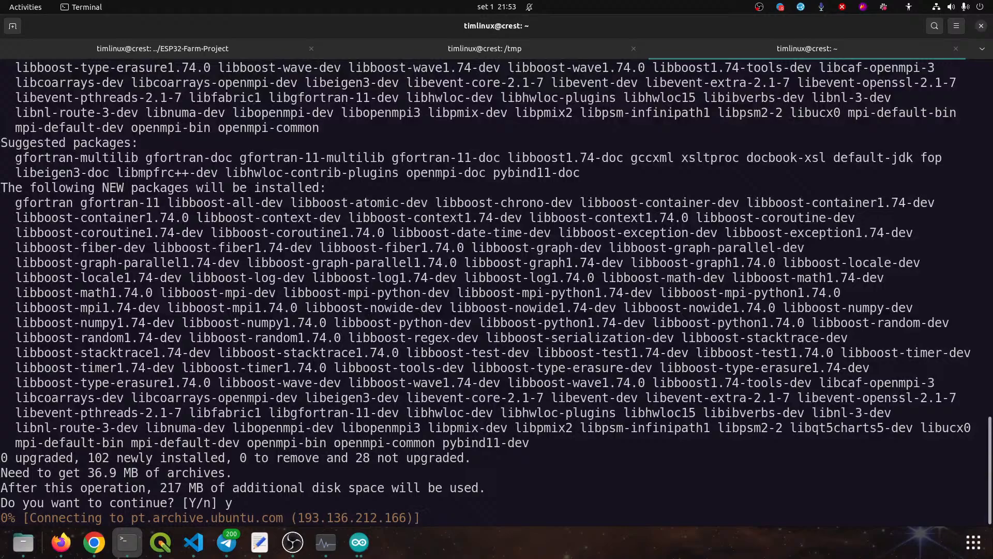
{"action": "key", "text": "alt+Tab"}
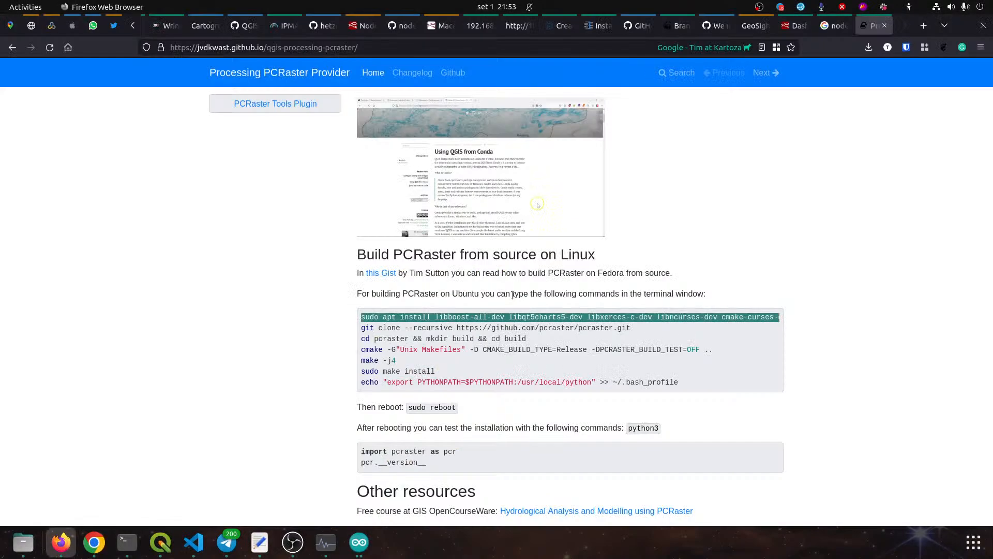
{"action": "left_click_drag", "start_coordinate": [627, 328], "coordinate": [337, 326]}
{"action": "left_click", "coordinate": [376, 328]}
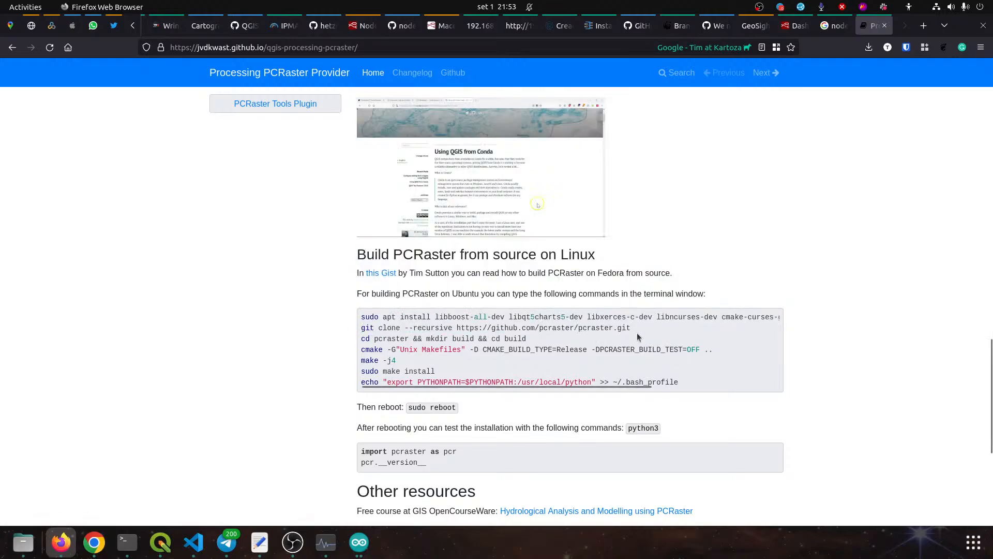
{"action": "left_click_drag", "start_coordinate": [631, 328], "coordinate": [358, 328]}
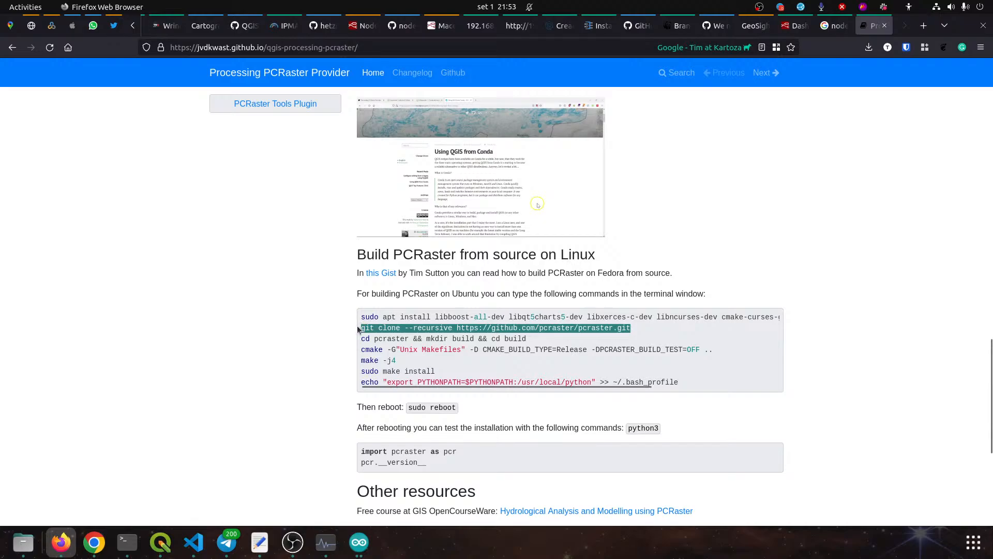
Switch to the Terminal, open another session with a cleared screen, and change to the ~/dev/cpp directory
{"action": "key", "text": "alt+Tab"}
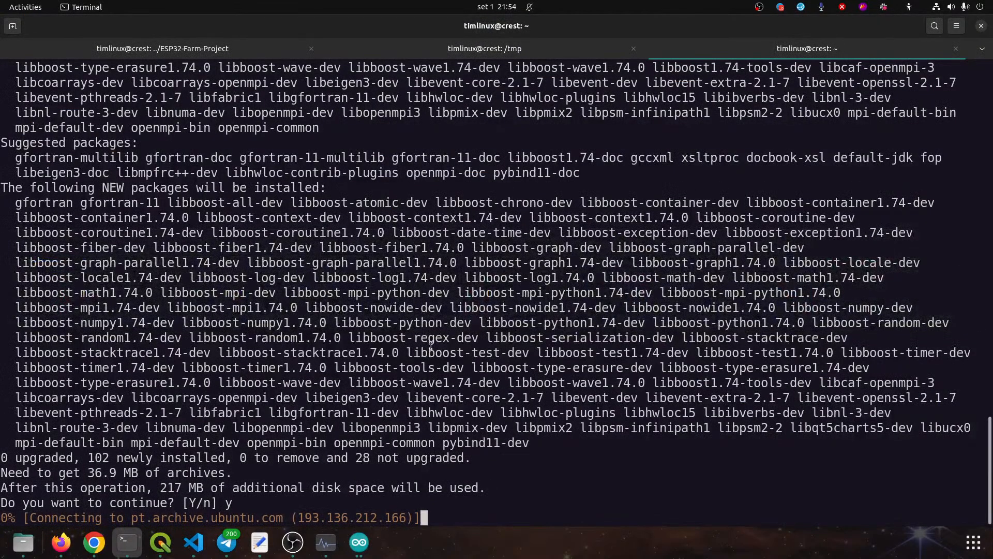
{"action": "key", "text": "ctrl+shift+t"}
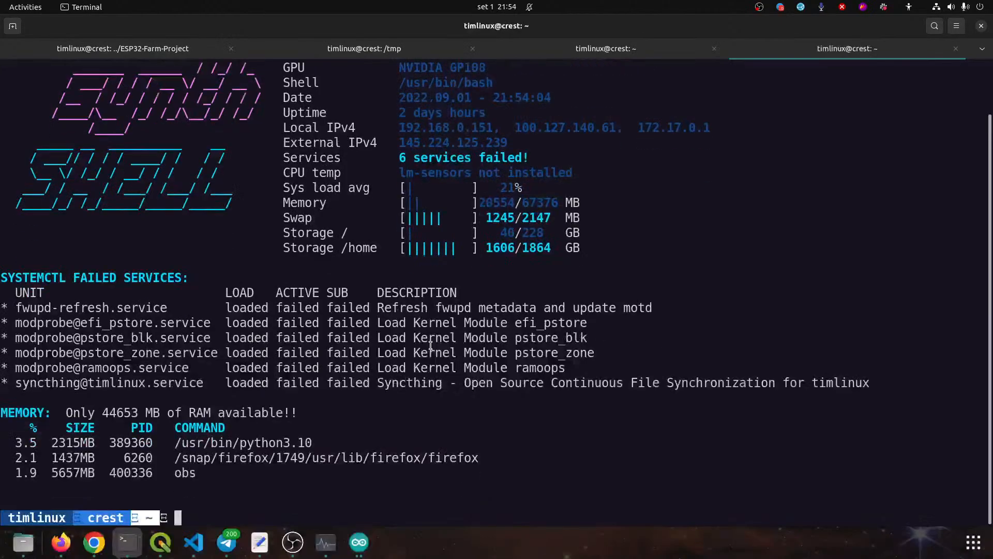
{"action": "key", "text": "ctrl+l"}
{"action": "key", "text": "Return"}
{"action": "type", "text": "cd dev"}
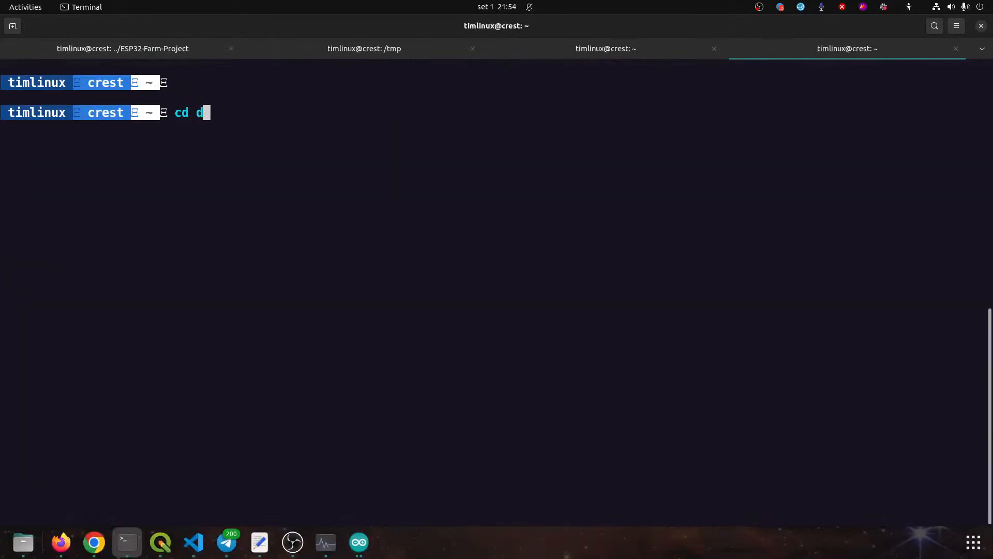
{"action": "key", "text": "Return"}
{"action": "type", "text": "cd cpp/"}
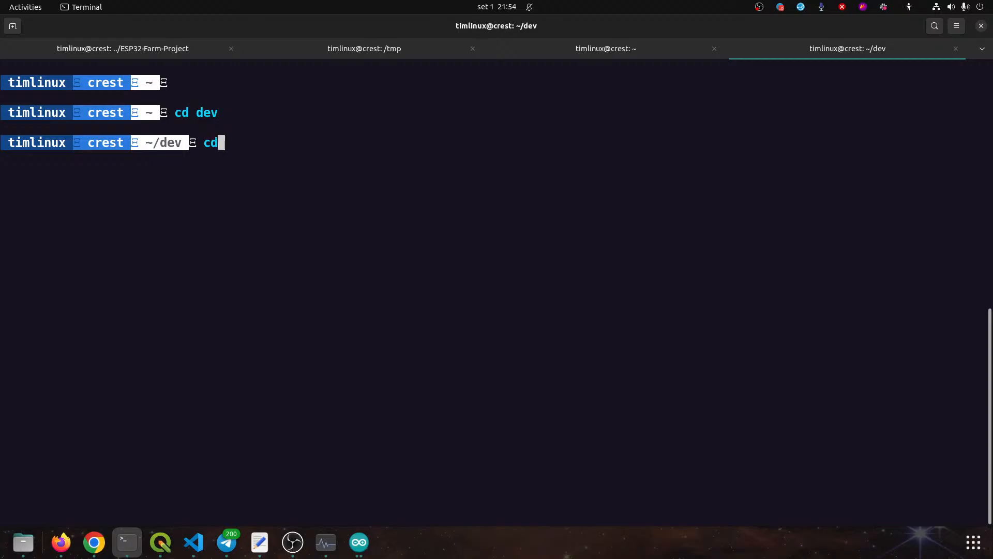
{"action": "key", "text": "Return"}
Enter the pcraster source directory and update the existing checkout with git pull
{"action": "type", "text": "cd p"}
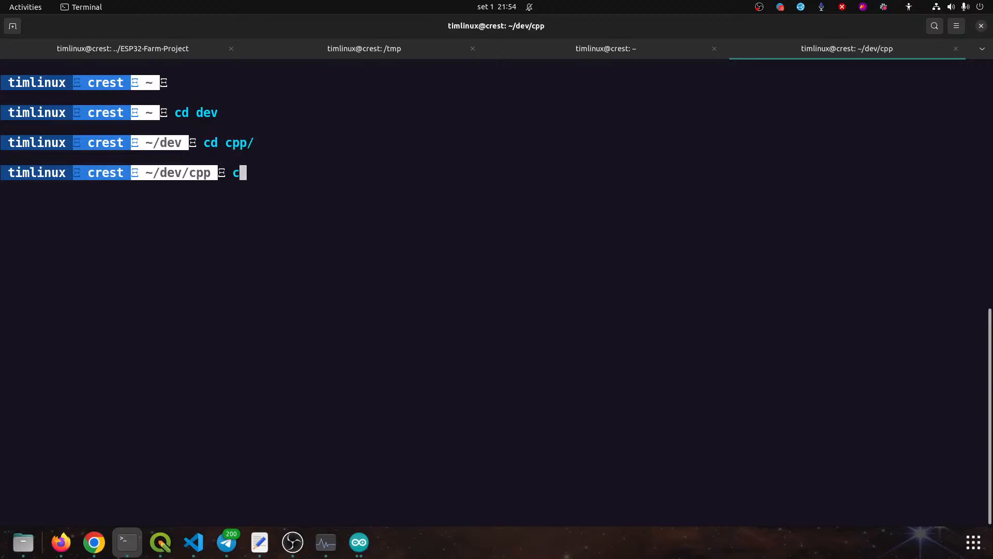
{"action": "key", "text": "Tab"}
{"action": "key", "text": "Tab"}
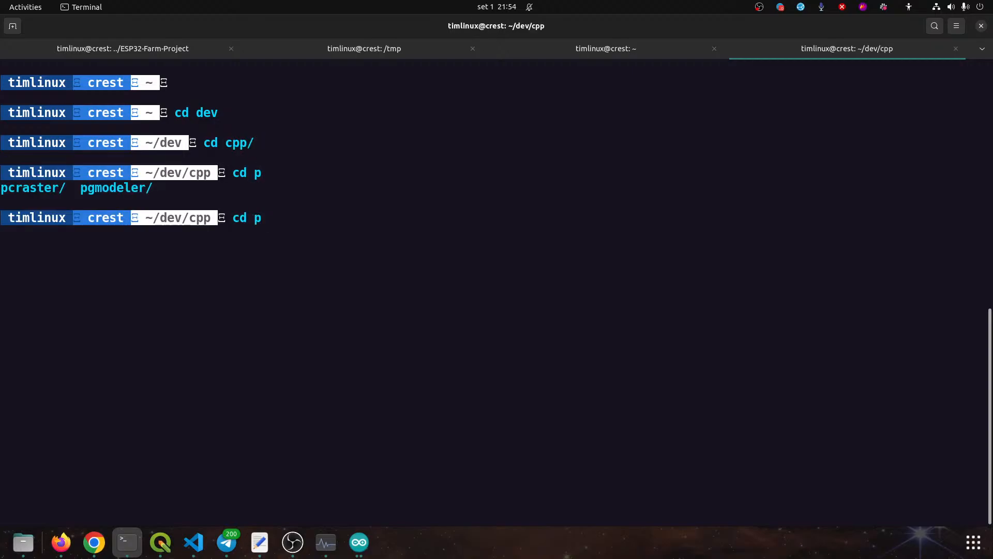
{"action": "type", "text": "c"}
{"action": "key", "text": "Tab"}
{"action": "key", "text": "Return"}
{"action": "type", "text": "git pull"}
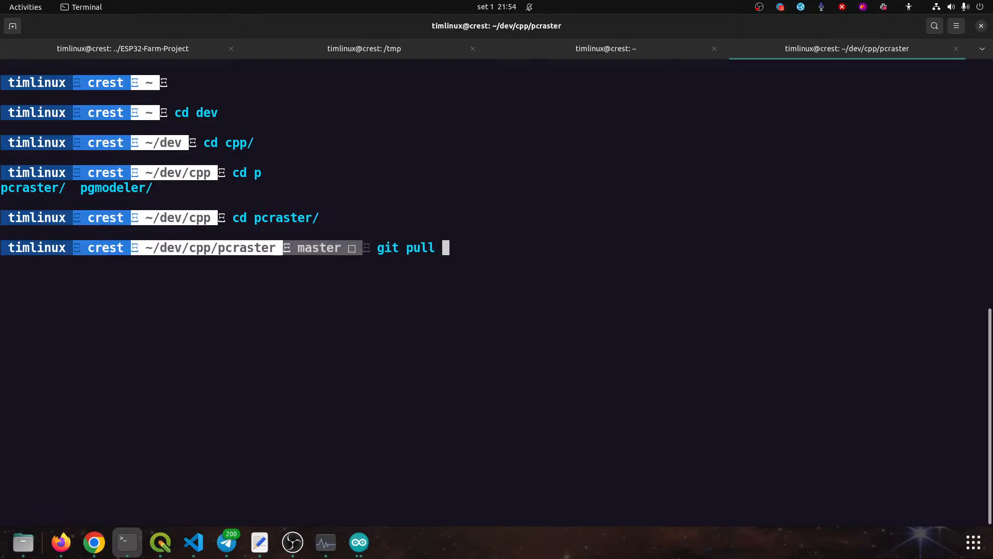
{"action": "key", "text": "Return"}
Check the build instructions in Firefox and change to the build/ directory of the pcraster checkout in the Terminal
{"action": "key", "text": "alt+Tab"}
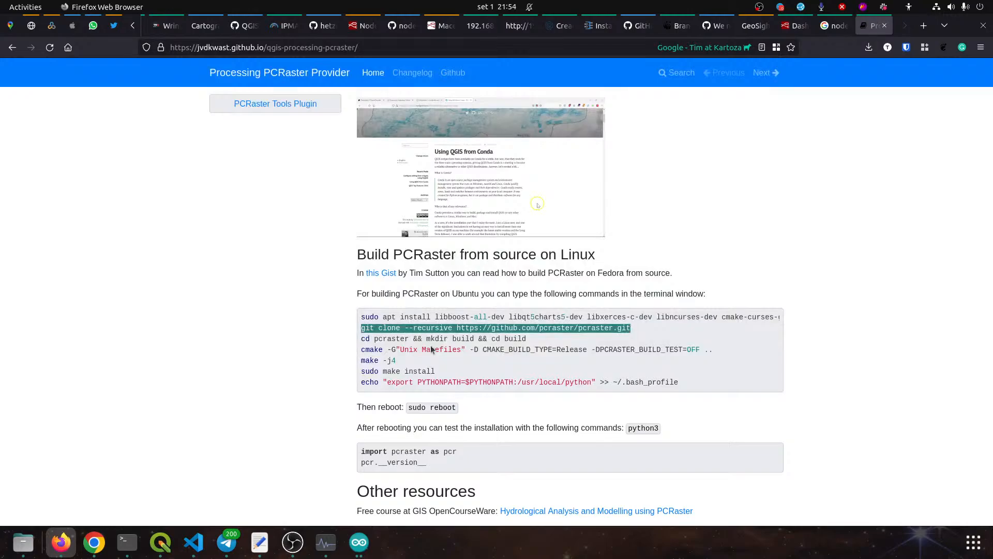
{"action": "key", "text": "alt+Tab"}
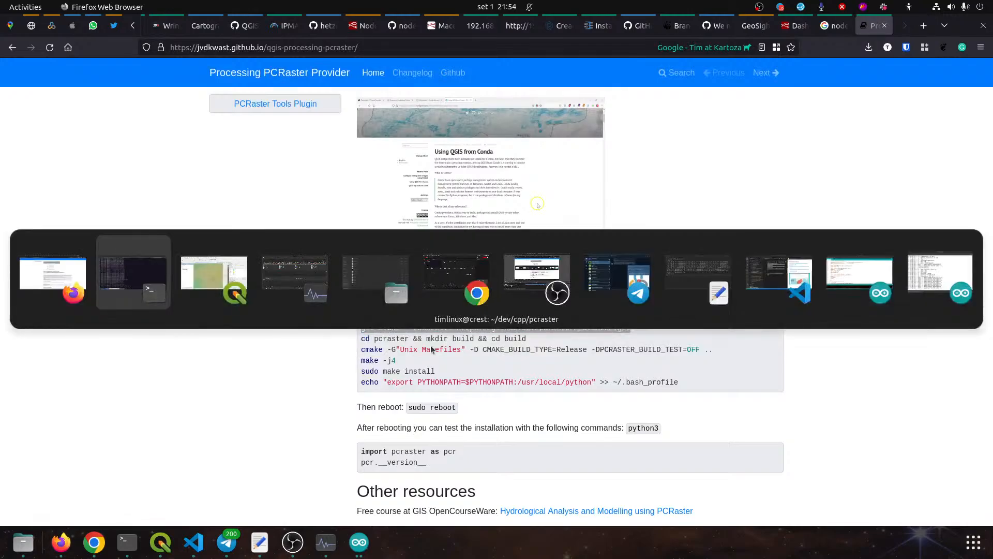
{"action": "key", "text": "alt+shift+Tab"}
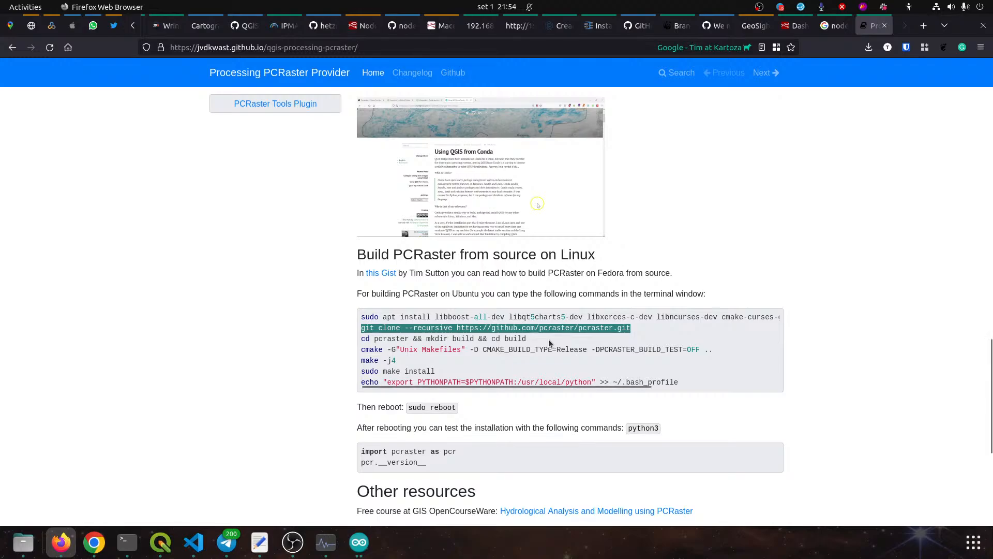
{"action": "key", "text": "alt+Tab"}
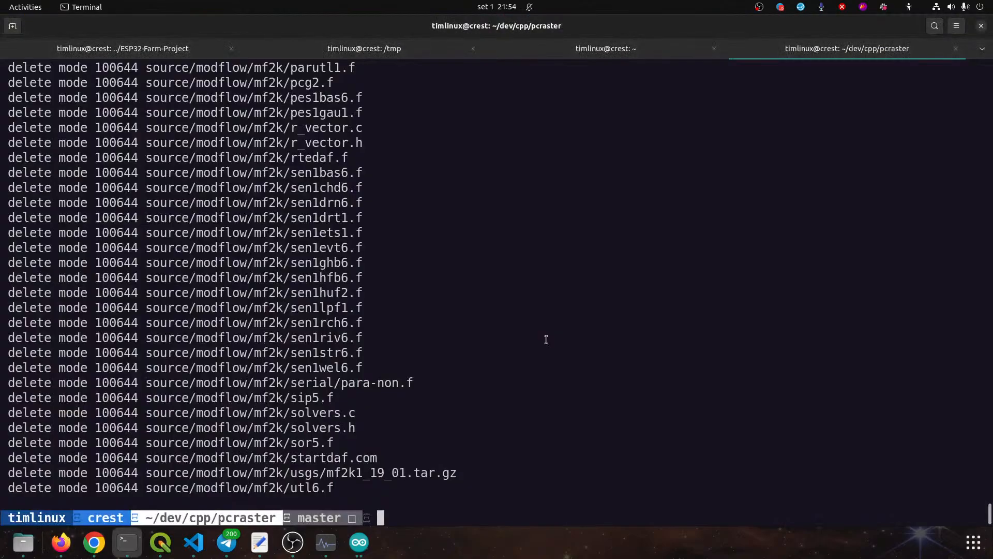
{"action": "type", "text": "cd build/"}
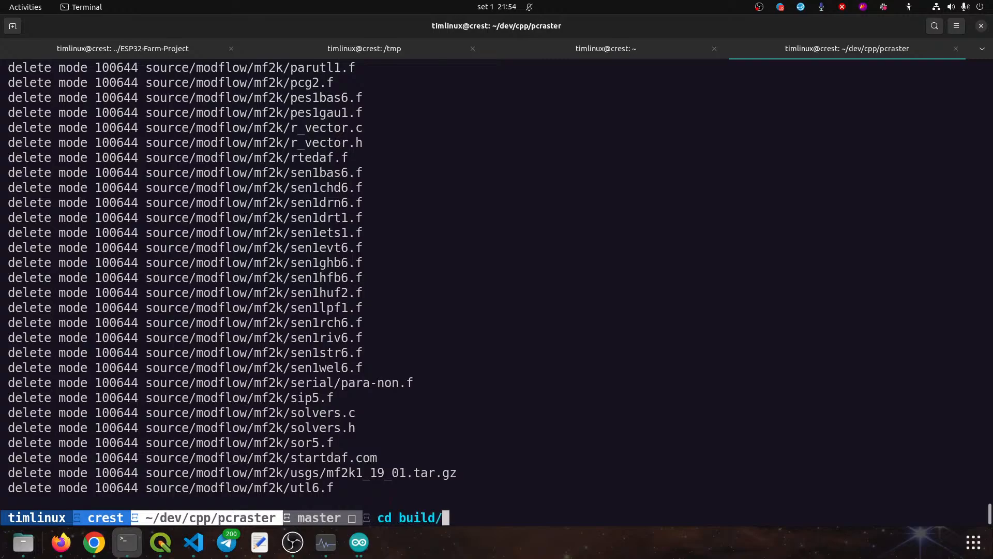
{"action": "key", "text": "Return"}
Switch to Firefox, select the cmake configure command in the Ubuntu build instructions, and return to the Terminal
{"action": "key", "text": "alt+Tab"}
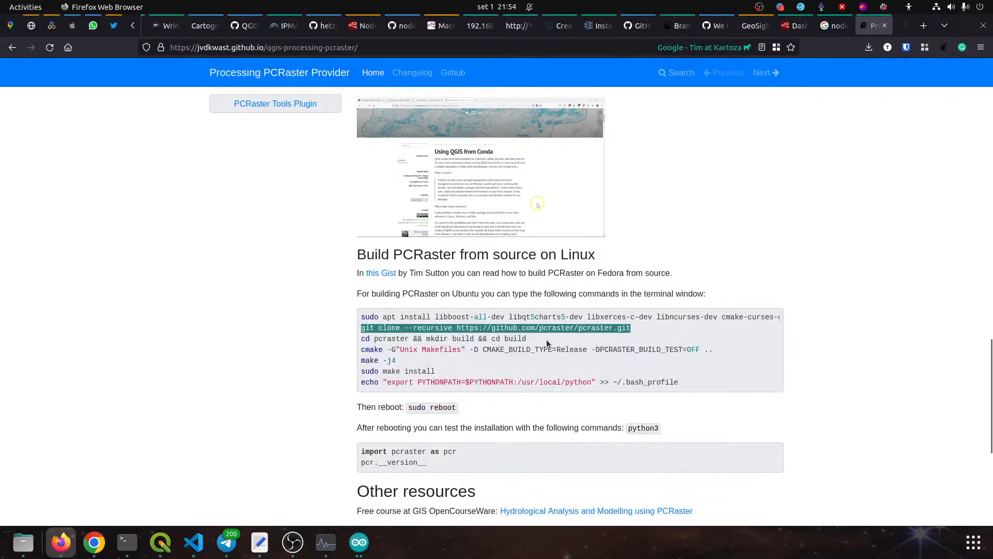
{"action": "left_click_drag", "start_coordinate": [719, 349], "coordinate": [350, 349]}
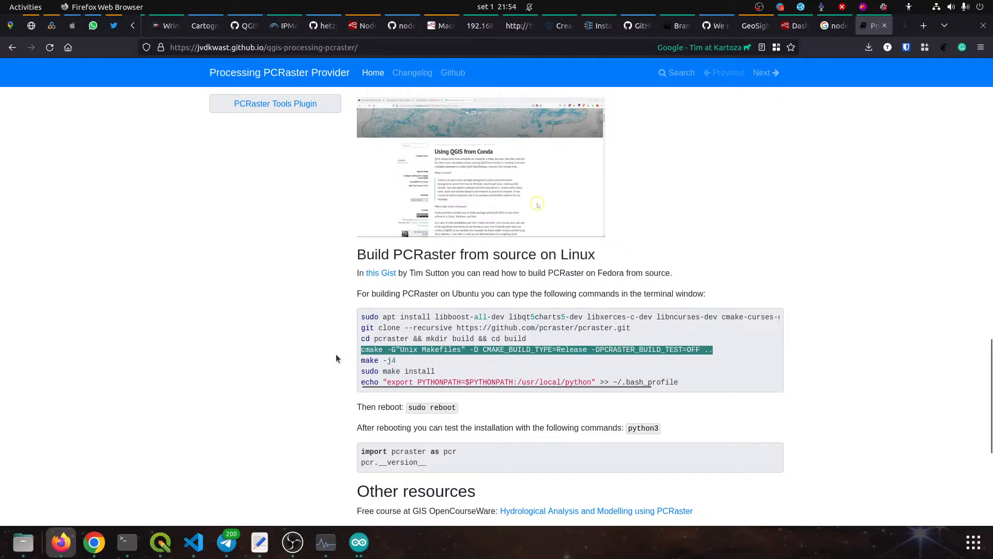
{"action": "key", "text": "alt+Tab"}
Refresh the package lists with sudo apt update in the home-directory Terminal session
{"action": "key", "text": "ctrl+Page_Up"}
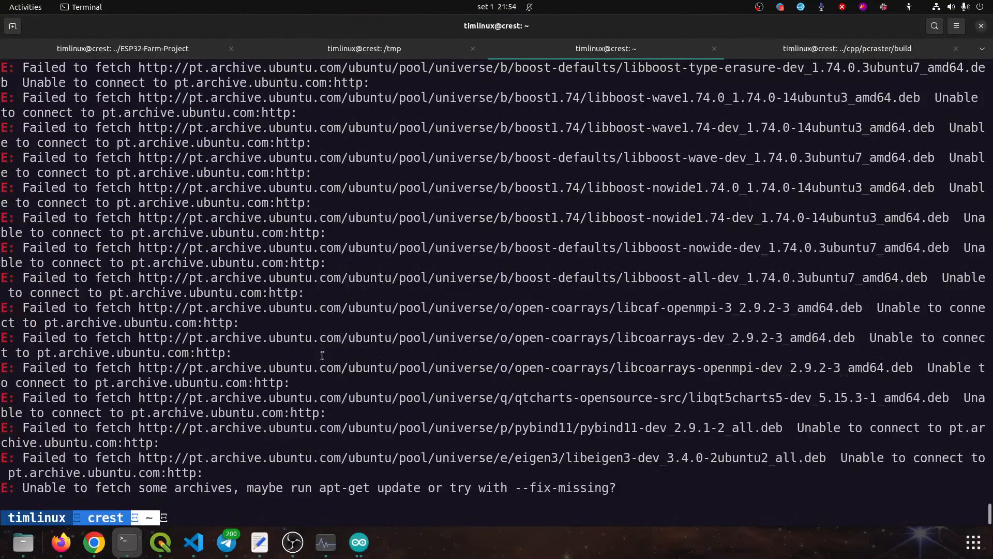
{"action": "type", "text": "sudo apt install libboost-all-dev libqt5charts5-dev libxerces-c-dev libncurses-dev cmake-curses-gui libqt5opengl5-dev pybind11-dev"}
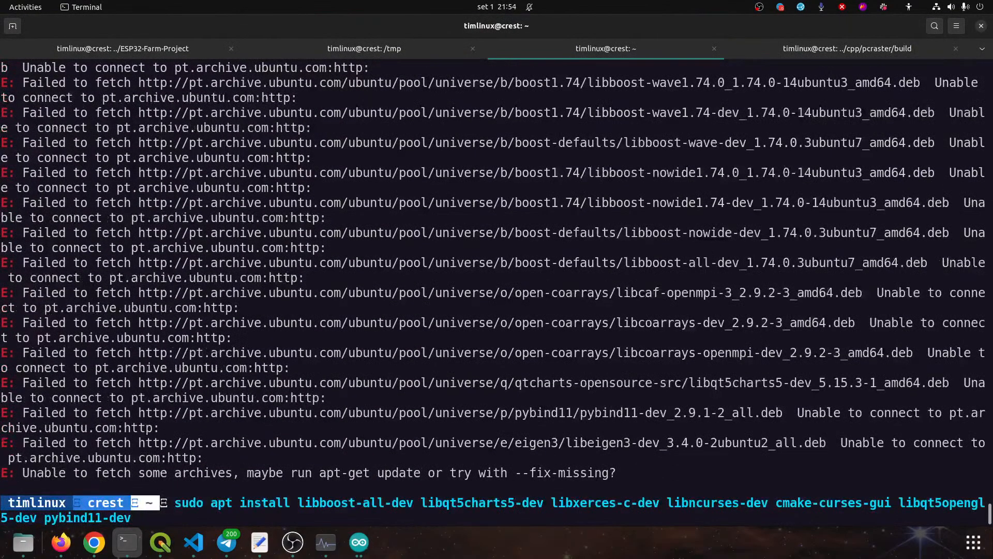
{"action": "key", "text": "ctrl+u"}
{"action": "type", "text": "sudo "}
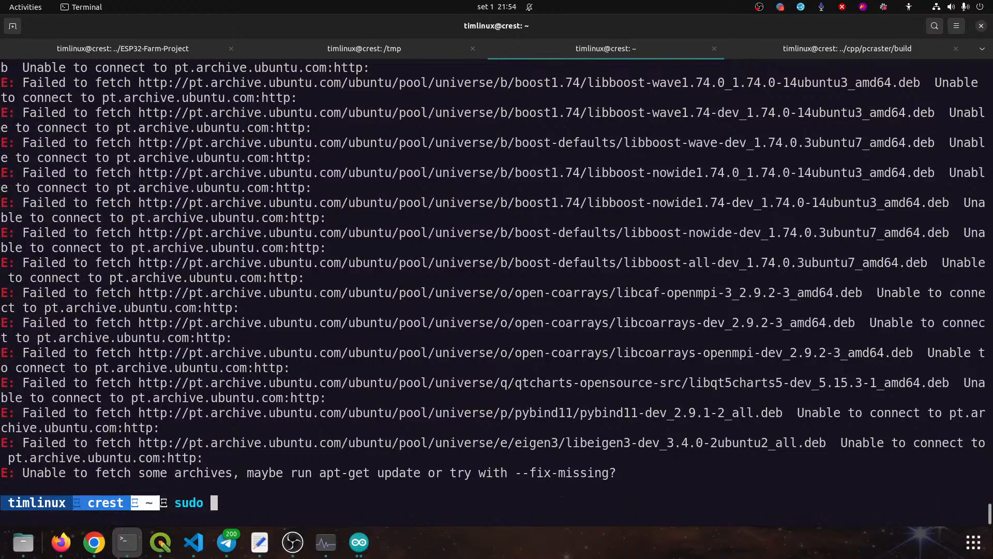
{"action": "type", "text": "apt update"}
{"action": "key", "text": "Return"}
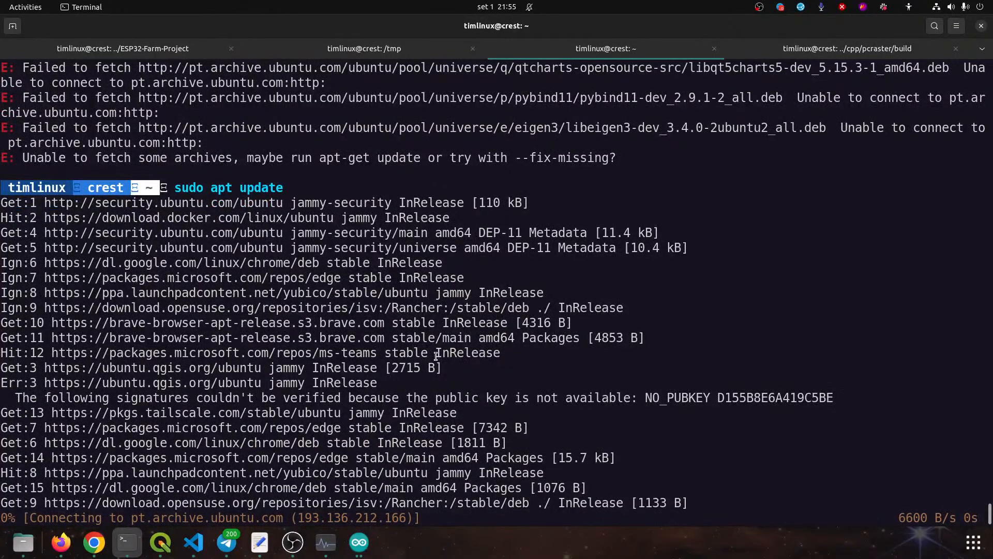
Review the PCRaster installation options and Linux build instructions in Firefox, checking the package update in the Terminal
{"action": "key", "text": "alt+Tab"}
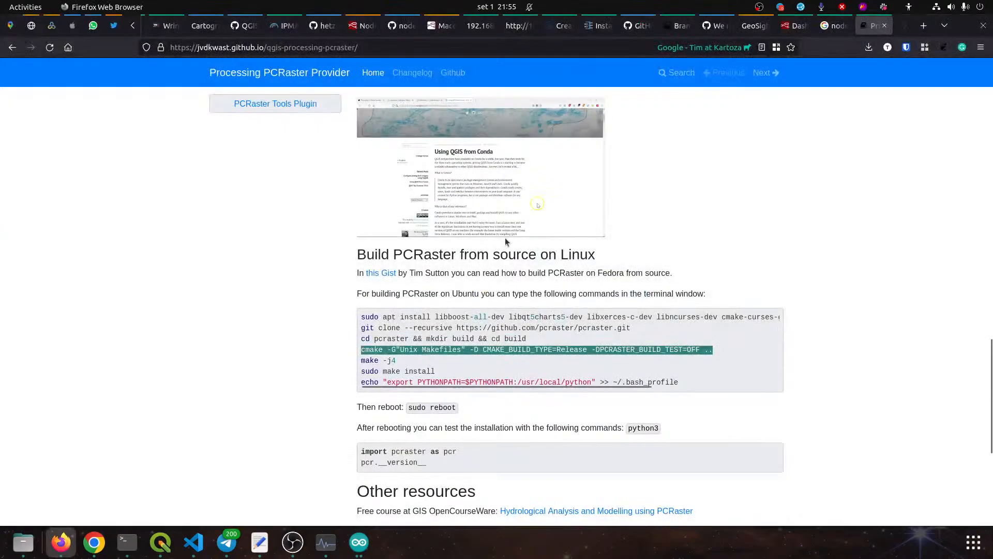
{"action": "scroll", "coordinate": [505, 237], "scroll_direction": "up", "scroll_amount": 10}
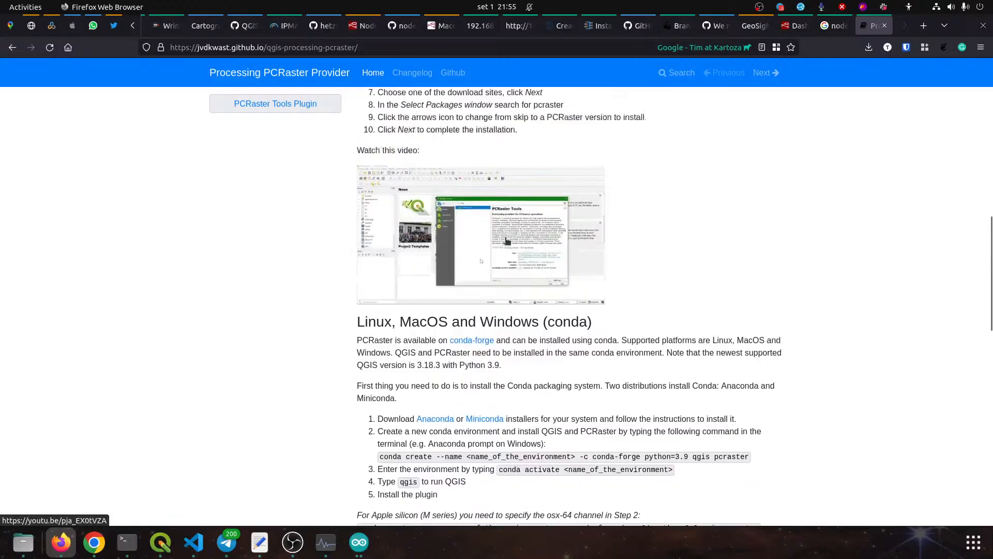
{"action": "scroll", "coordinate": [507, 241], "scroll_direction": "up", "scroll_amount": 5}
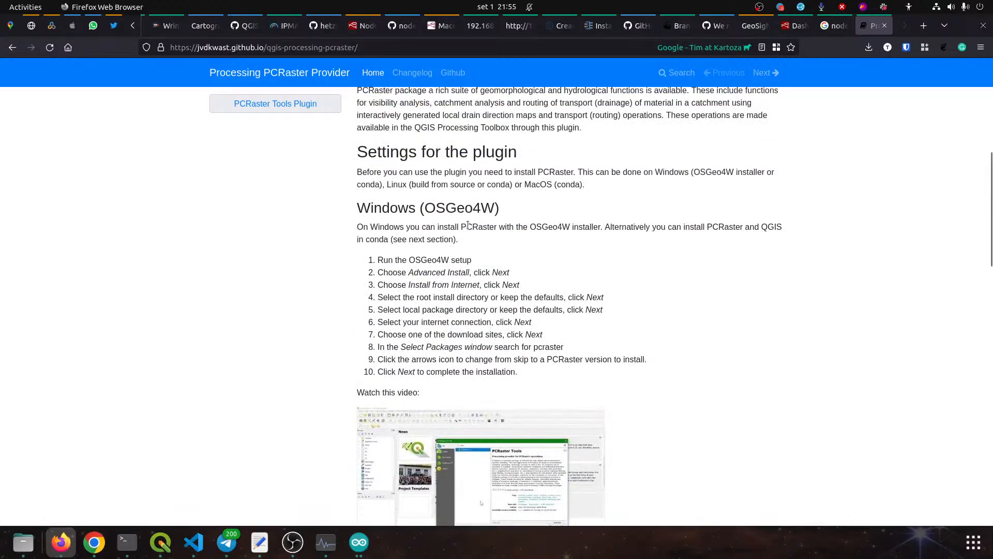
{"action": "scroll", "coordinate": [538, 359], "scroll_direction": "down", "scroll_amount": 4}
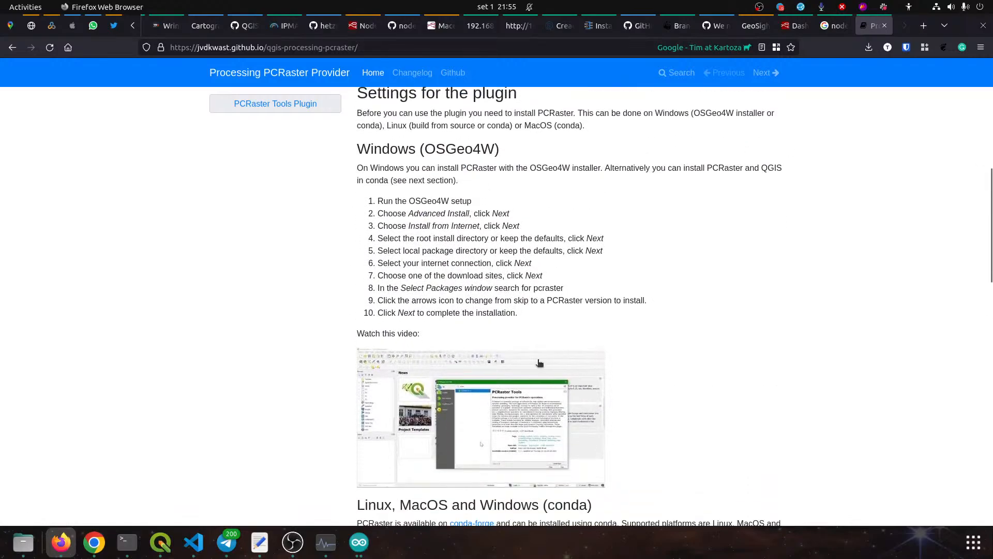
{"action": "scroll", "coordinate": [538, 362], "scroll_direction": "down", "scroll_amount": 3}
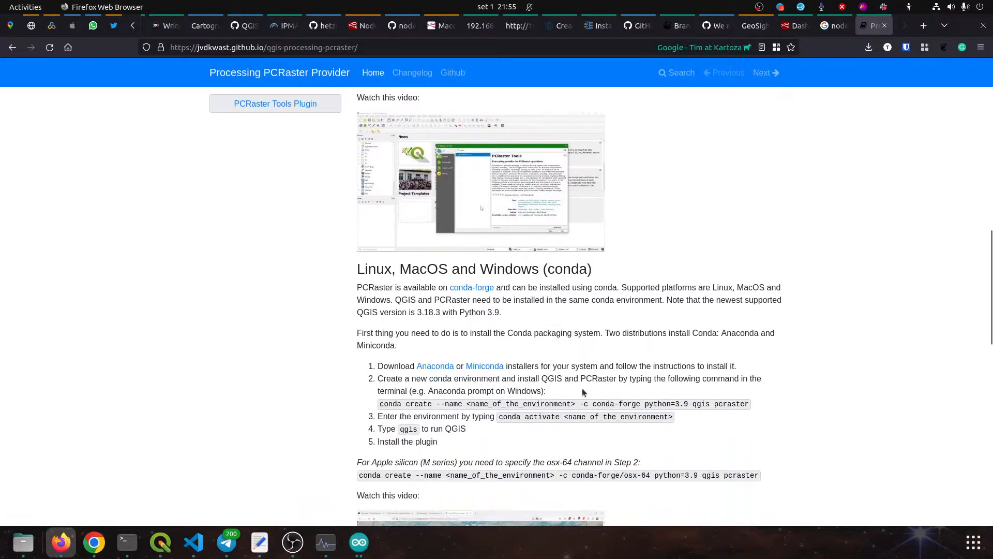
{"action": "scroll", "coordinate": [590, 393], "scroll_direction": "down", "scroll_amount": 10}
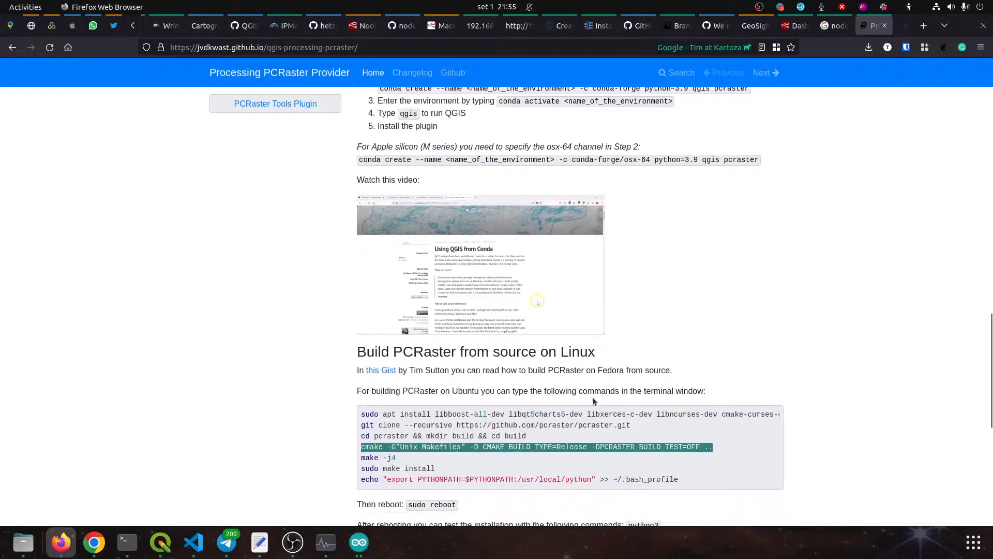
{"action": "scroll", "coordinate": [592, 396], "scroll_direction": "down", "scroll_amount": 1}
{"action": "scroll", "coordinate": [483, 330], "scroll_direction": "up", "scroll_amount": 1}
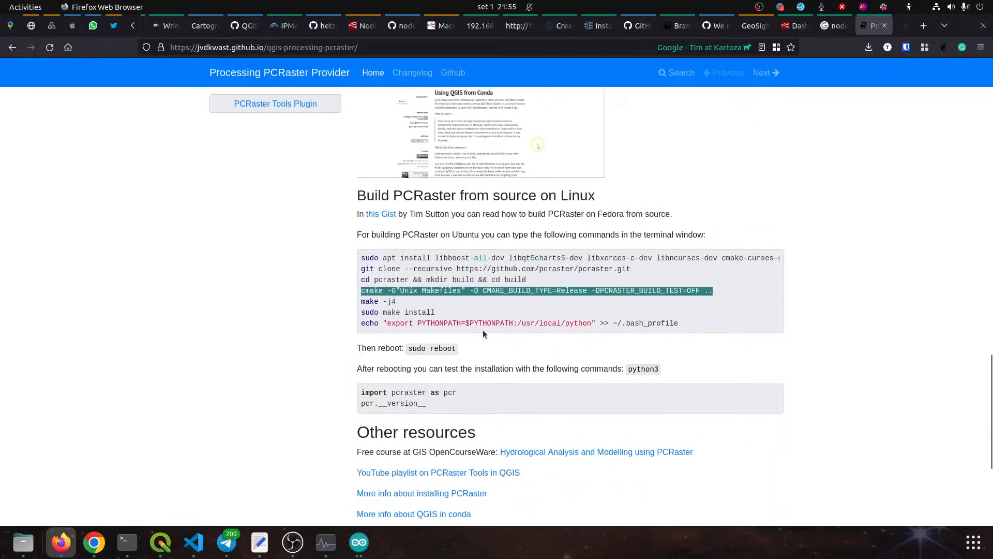
{"action": "key", "text": "alt+Tab"}
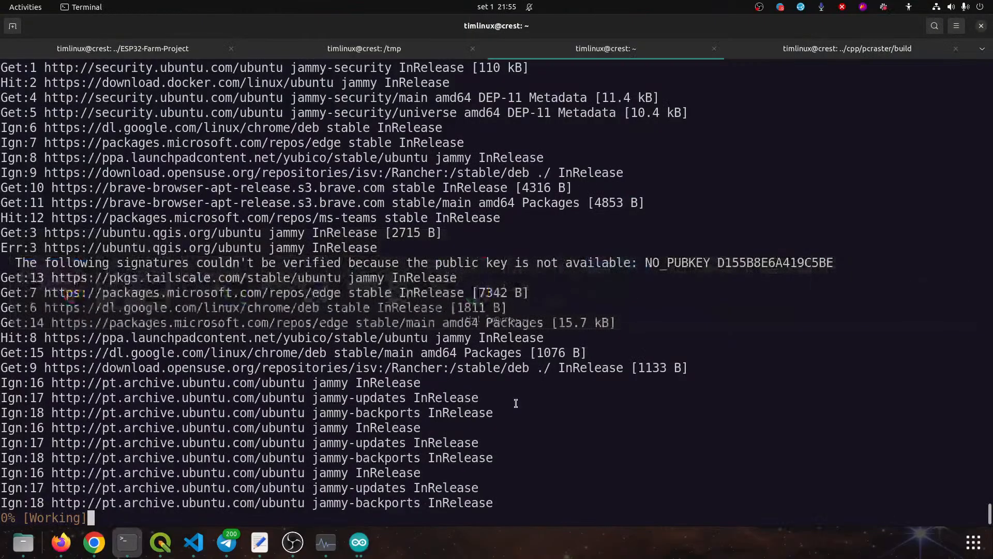
{"action": "key", "text": "alt+Tab"}
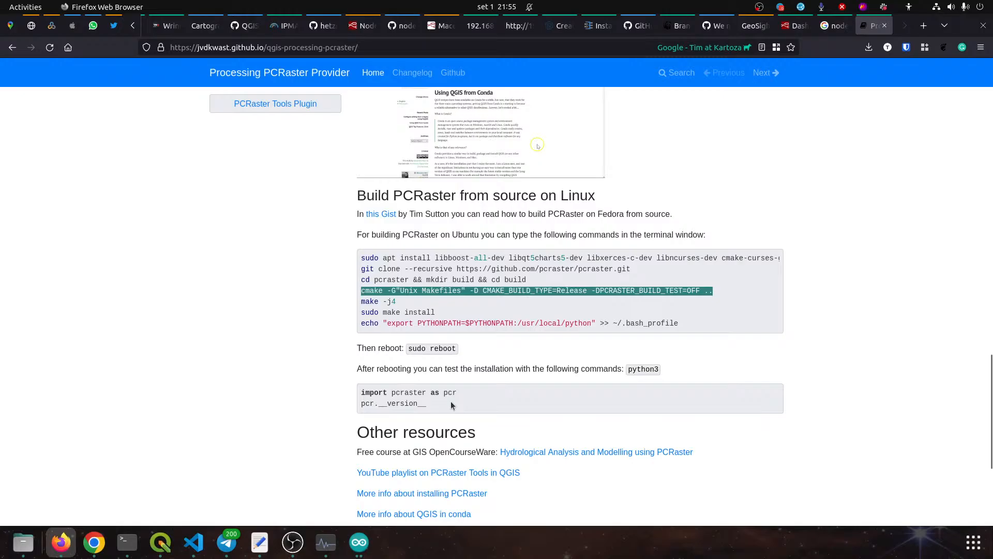
{"action": "key", "text": "alt+Tab"}
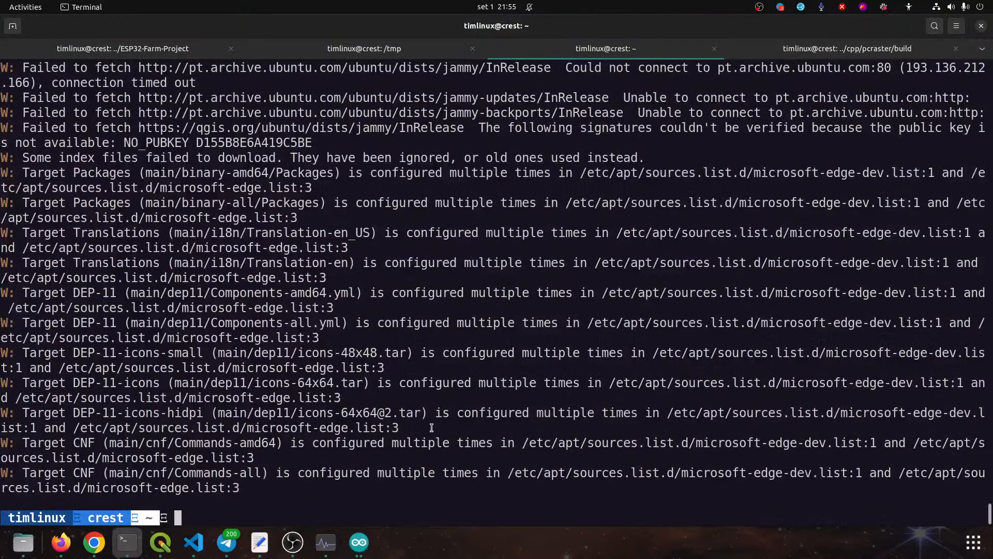
{"action": "type", "text": "cmake -G\"Unix Makefiles\" -D CMAKE_BUILD_TYPE=Release -DPCRASTER_BUILD_TEST=OFF .."}
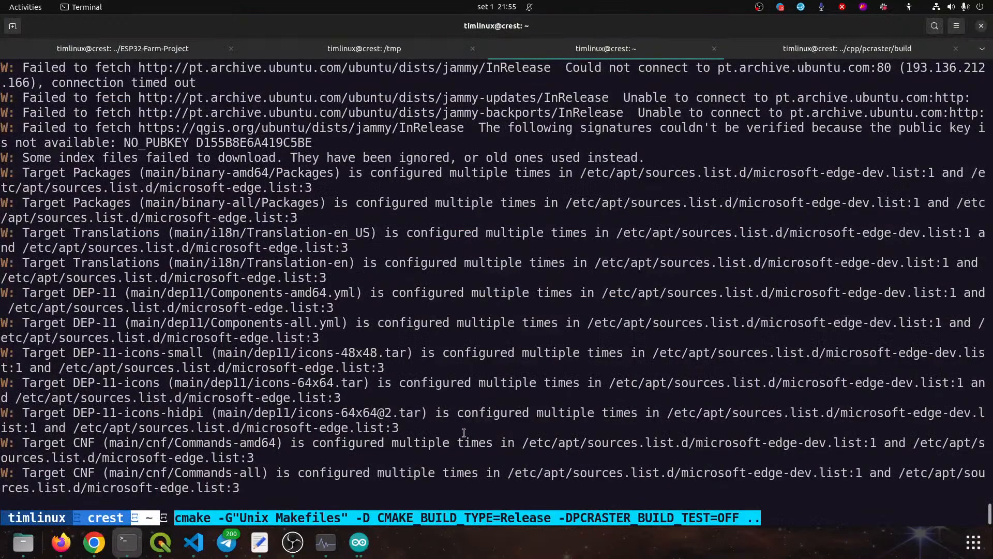
{"action": "key", "text": "ctrl+w"}
{"action": "key", "text": "ctrl+w"}
{"action": "key", "text": "ctrl+w"}
{"action": "key", "text": "ctrl+w"}
{"action": "key", "text": "ctrl+w"}
{"action": "key", "text": "ctrl+w"}
{"action": "key", "text": "ctrl+w"}
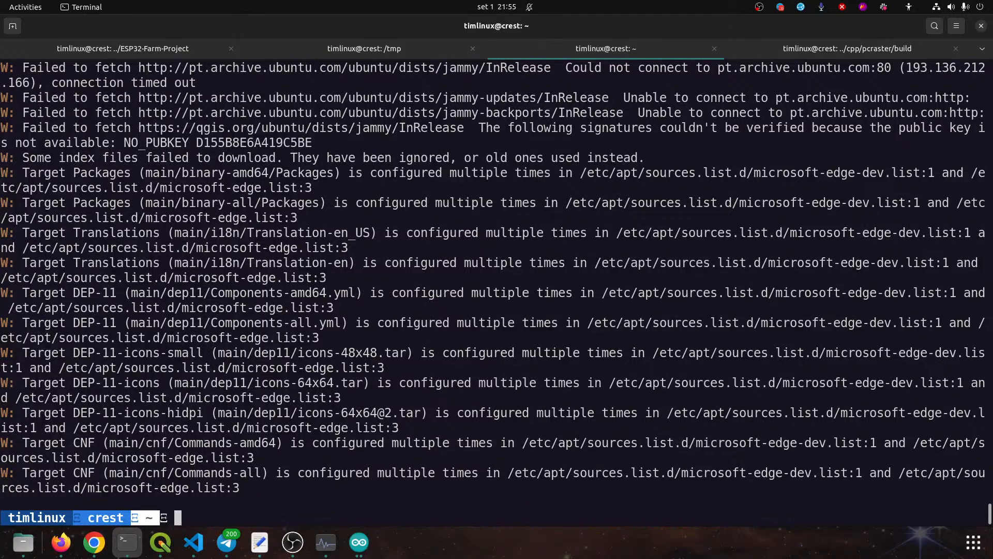
Install libboost-all-dev, libqt5charts5-dev, libxerces-c-dev, libncurses-dev, cmake-curses-gui, libqt5opengl5-dev and pybind11-dev with sudo apt install, confirming the installation
{"action": "key", "text": "Up"}
{"action": "key", "text": "Up"}
{"action": "key", "text": "Return"}
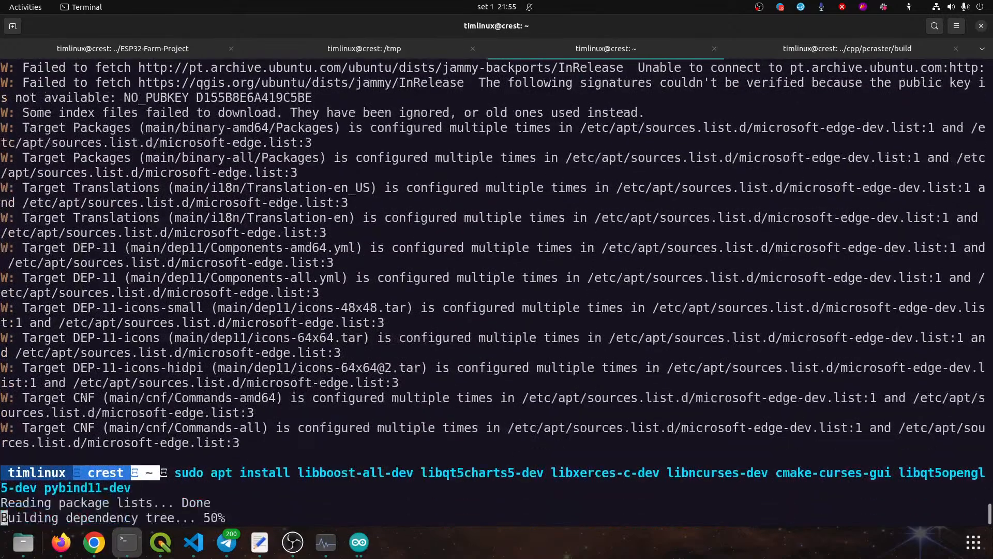
{"action": "type", "text": "y"}
{"action": "key", "text": "Return"}
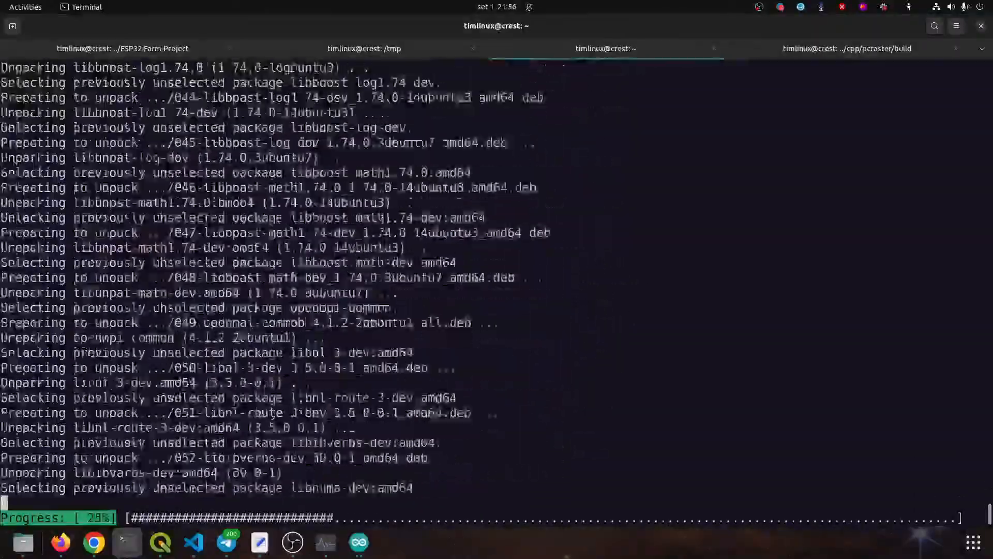
Check the CPU, memory and network graphs in System Monitor and switch back to the Terminal
{"action": "key", "text": "alt+Tab"}
{"action": "key", "text": "Tab"}
{"action": "key", "text": "Tab"}
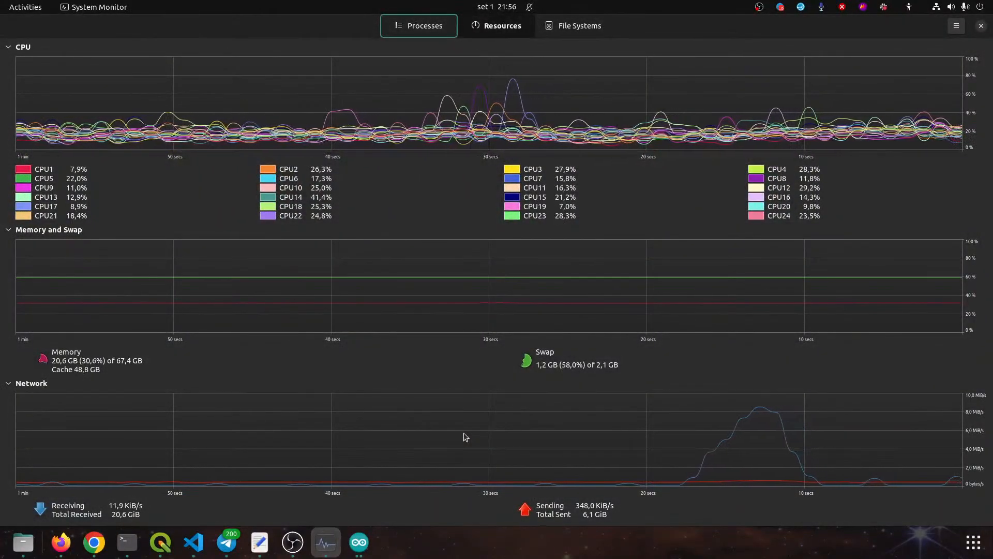
{"action": "key", "text": "alt+Tab"}
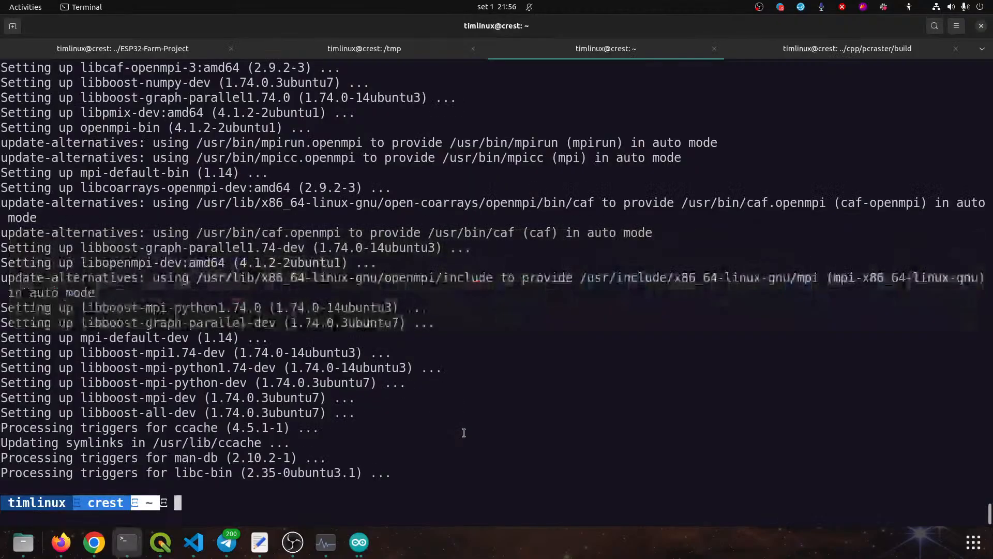
Try to configure the build in pcraster/build with cmake -G"Unix Makefiles" -D CMAKE_BUILD_TYPE=Release -DPCRASTER_BUILD_TEST=OFF .
{"action": "key", "text": "ctrl+Page_Down"}
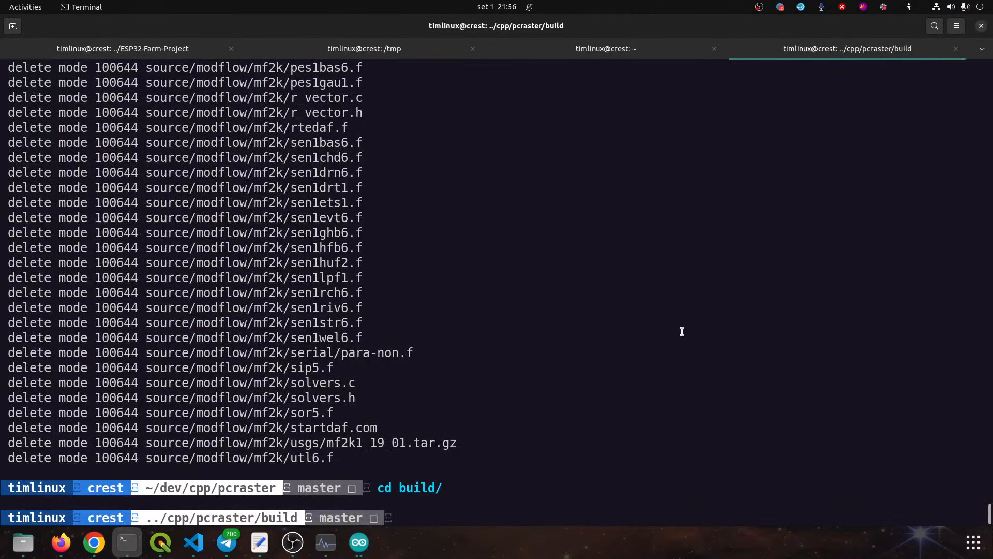
{"action": "type", "text": "cmake -G\"Unix Makefiles\" -D CMAKE_BUILD_TYPE=Release -DPCRASTER_BUILD_TEST=OFF .."}
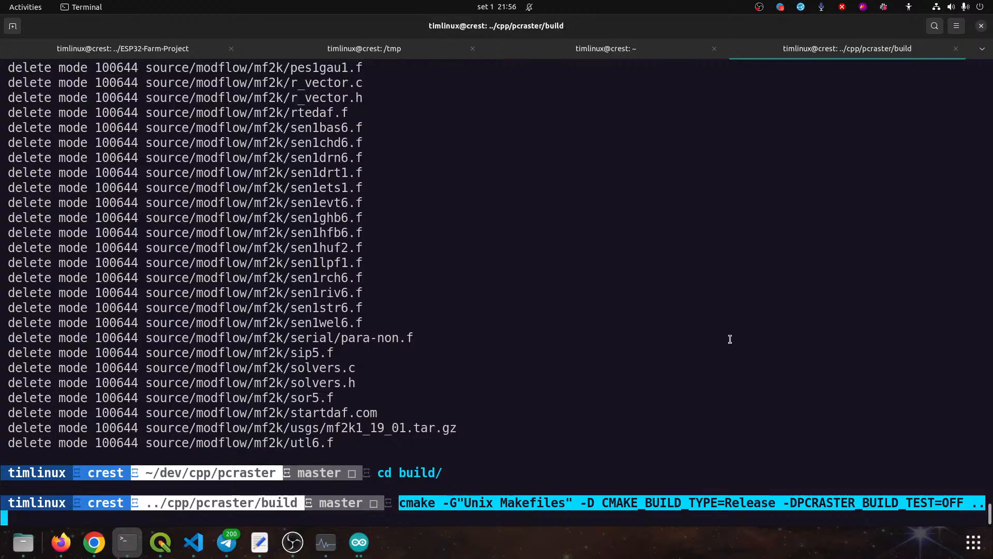
{"action": "key", "text": "Return"}
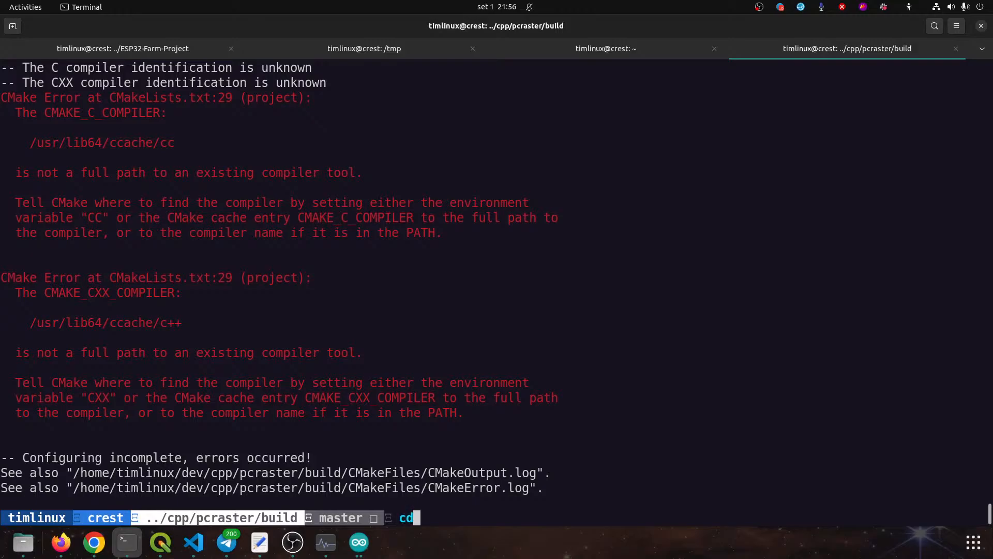
Go up to the pcraster directory and try to delete the old build directory with rm -rf build/
{"action": "type", "text": "cd .."}
{"action": "key", "text": "Return"}
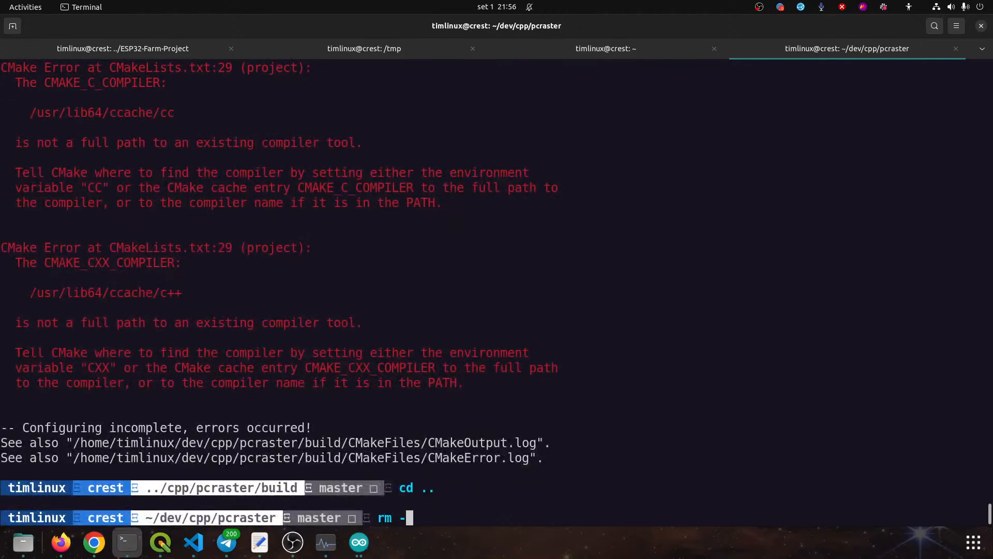
{"action": "type", "text": "rm -rf build/"}
{"action": "key", "text": "Return"}
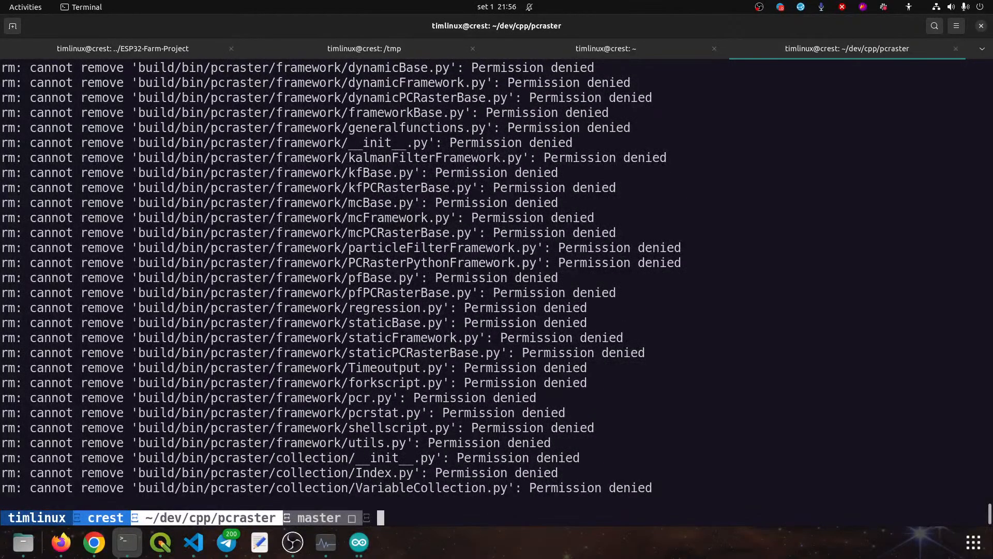
Delete the build directory with sudo rm -rf build/, entering the sudo password
{"action": "key", "text": "Up"}
{"action": "type", "text": "s"}
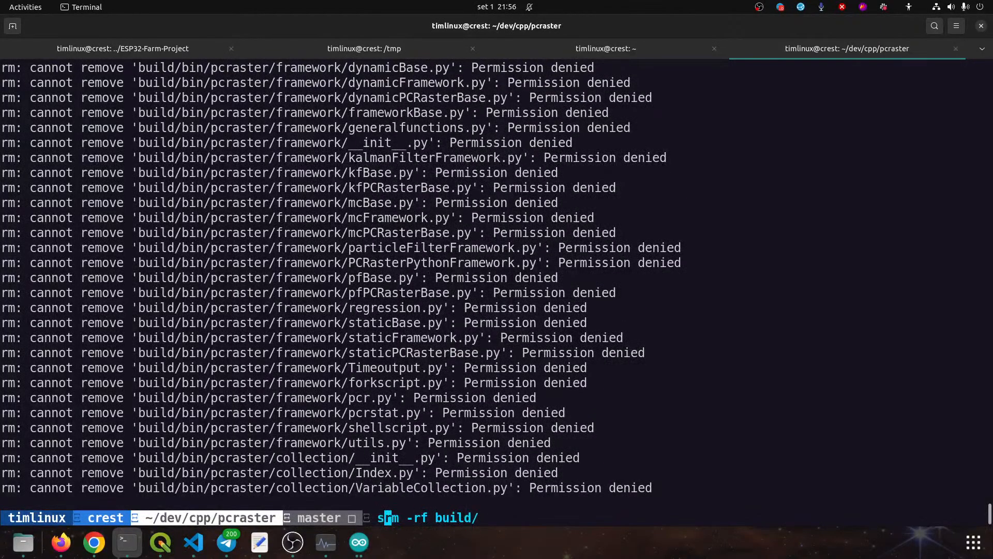
{"action": "type", "text": "udo"}
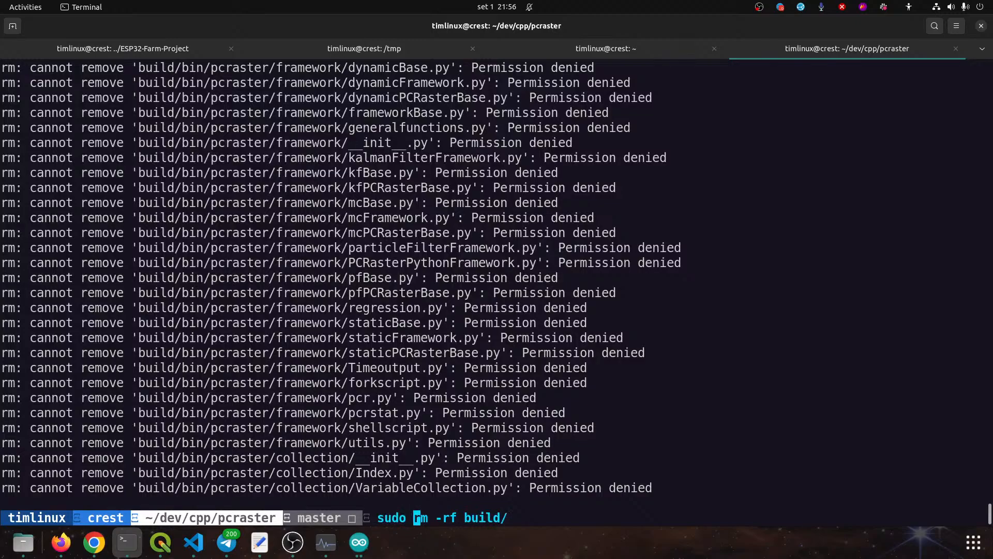
{"action": "key", "text": "Return"}
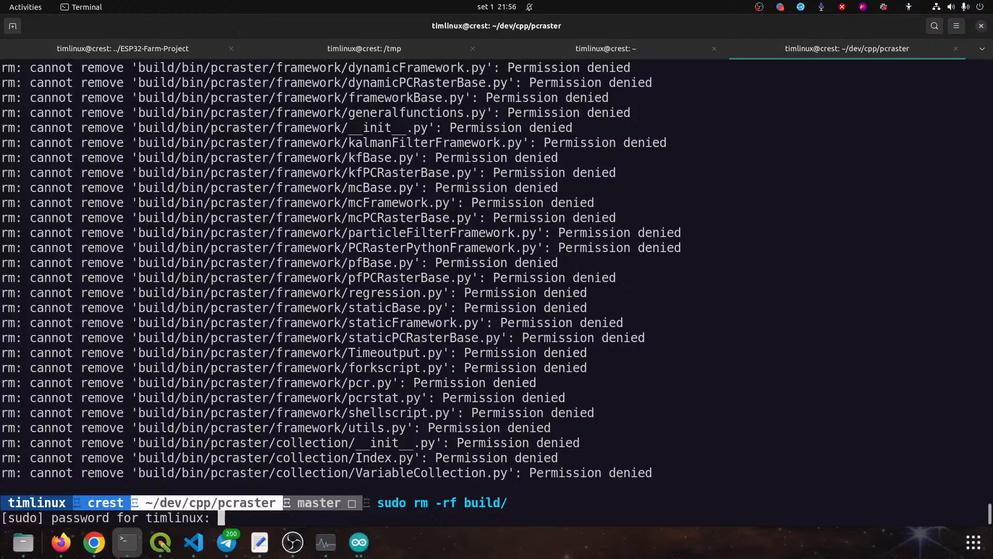
{"action": "key", "text": "Return"}
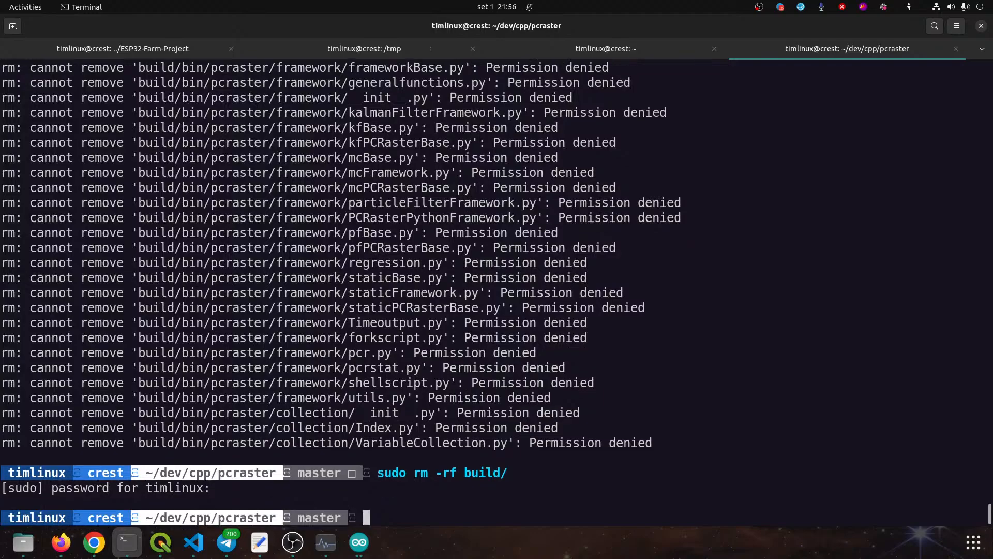
Copy the directory and cmake commands from the PCRaster page in Firefox and try to run them in the Terminal's pcraster directory
{"action": "key", "text": "alt+Tab"}
{"action": "key", "text": "alt+Tab"}
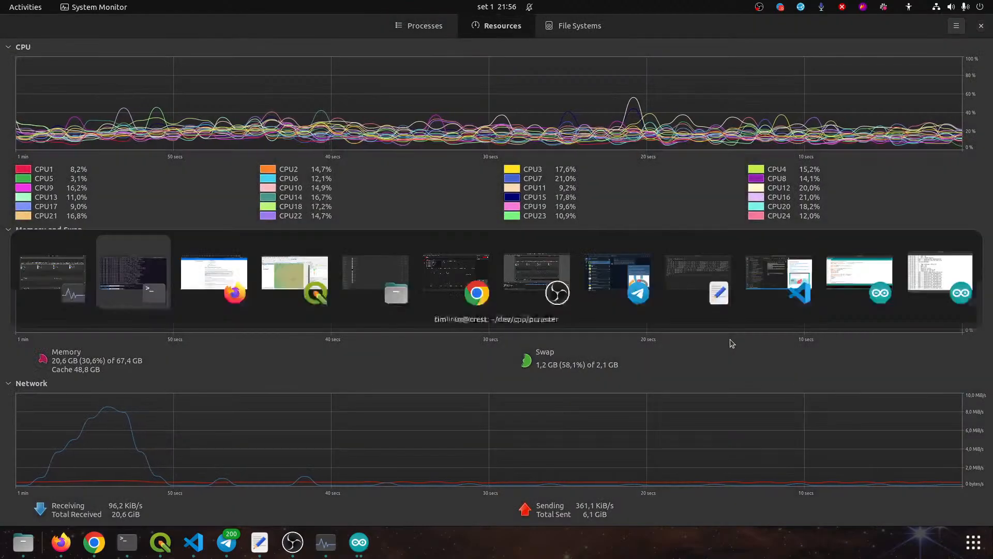
{"action": "key", "text": "alt+Tab"}
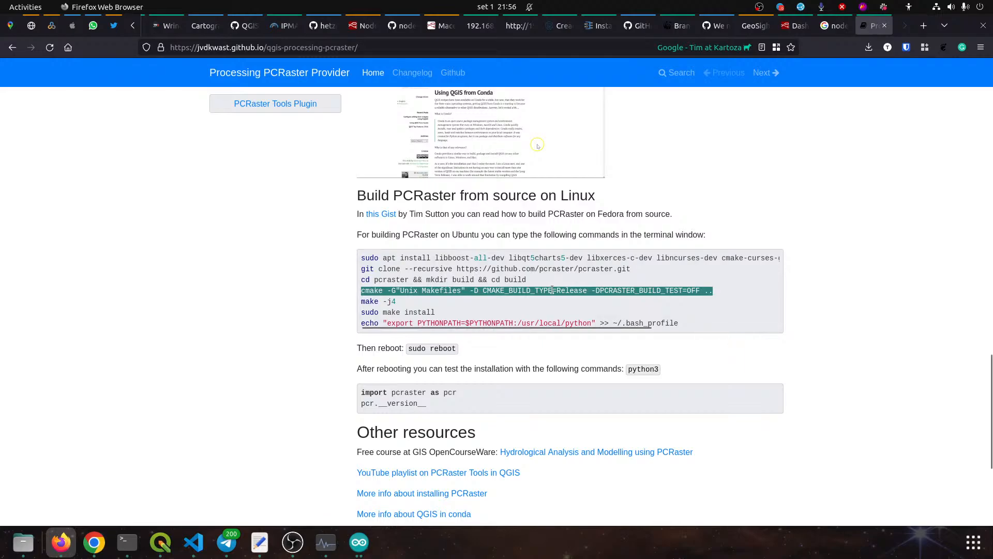
{"action": "left_click_drag", "start_coordinate": [707, 290], "coordinate": [353, 281]}
{"action": "key", "text": "ctrl+c"}
{"action": "key", "text": "alt+Tab"}
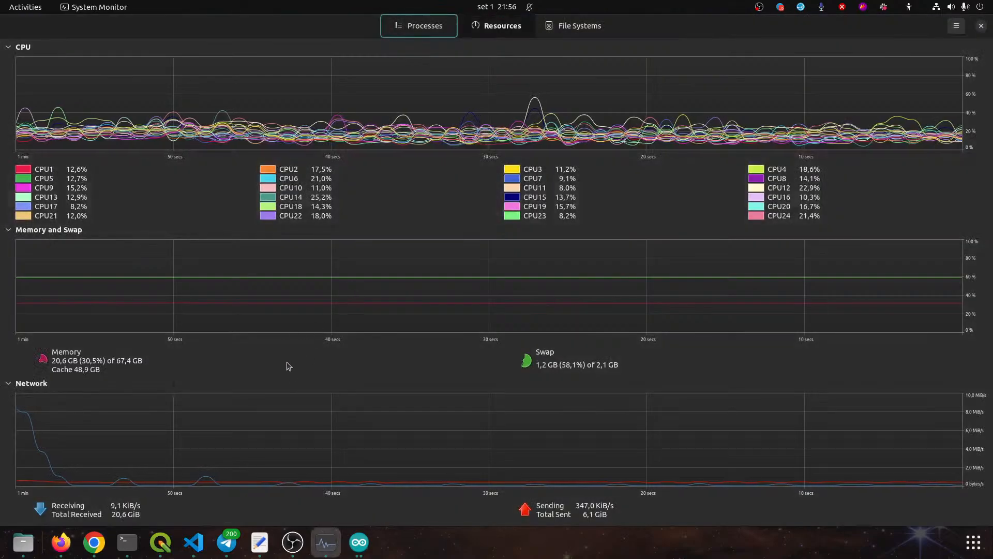
{"action": "key", "text": "alt+Tab"}
{"action": "type", "text": "cd pcraster && mkdir build && cd build cmake -G\"Unix Makefiles\" -D CMAKE_BUILD_TYPE=Release -DPCRASTER_BUILD_TEST=OFF .."}
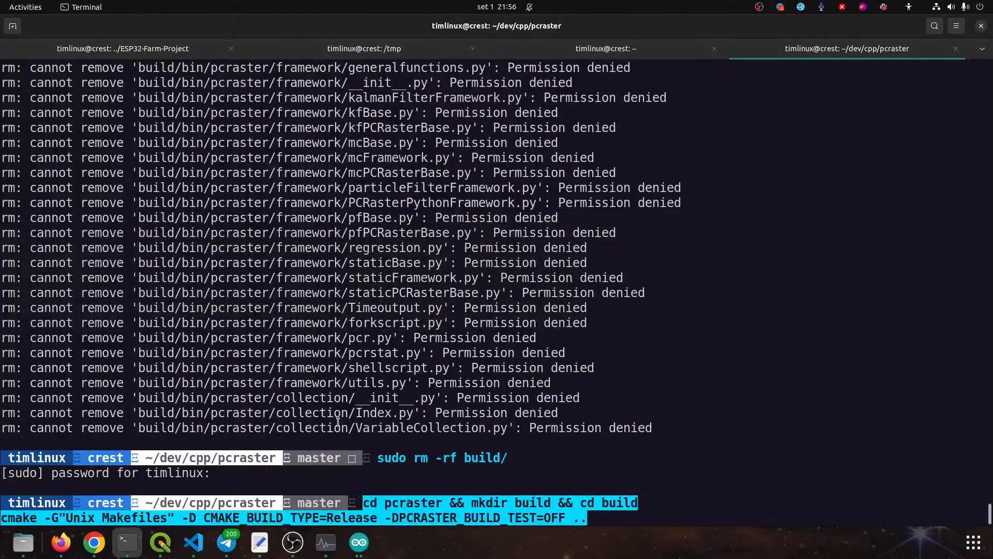
{"action": "key", "text": "Return"}
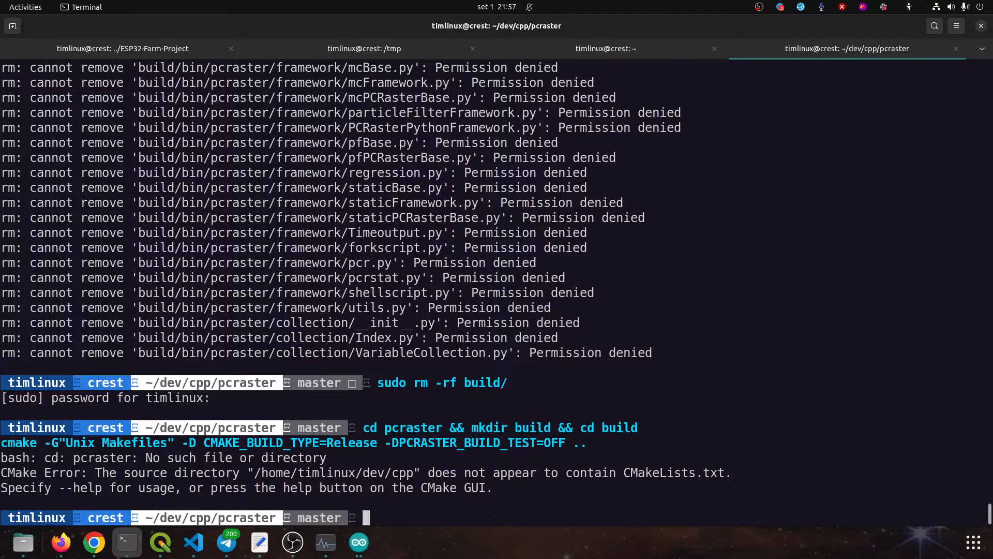
Create a new build directory inside pcraster with mkdir build and change into it
{"action": "type", "text": "kdir build"}
{"action": "key", "text": "Return"}
{"action": "type", "text": "cd b"}
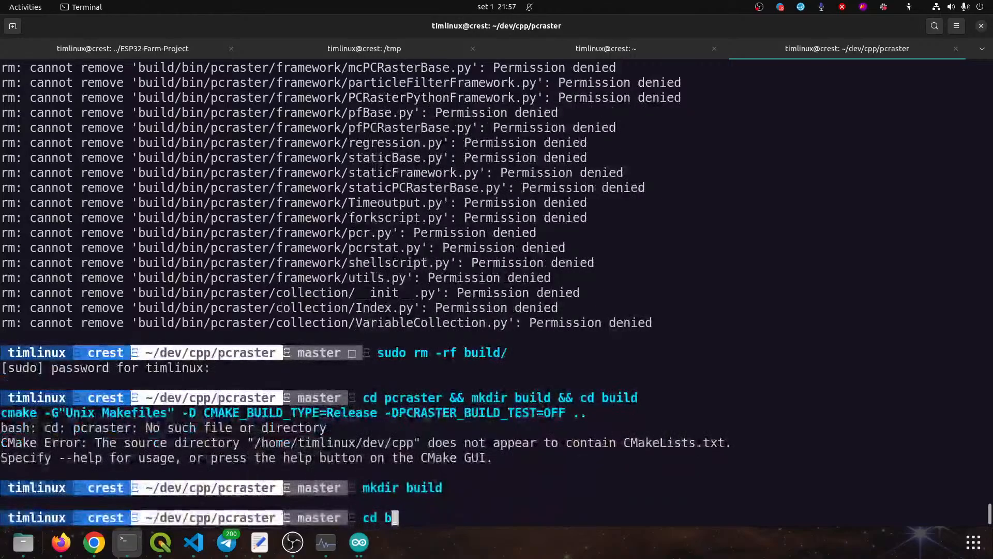
{"action": "key", "text": "Tab"}
{"action": "key", "text": "Return"}
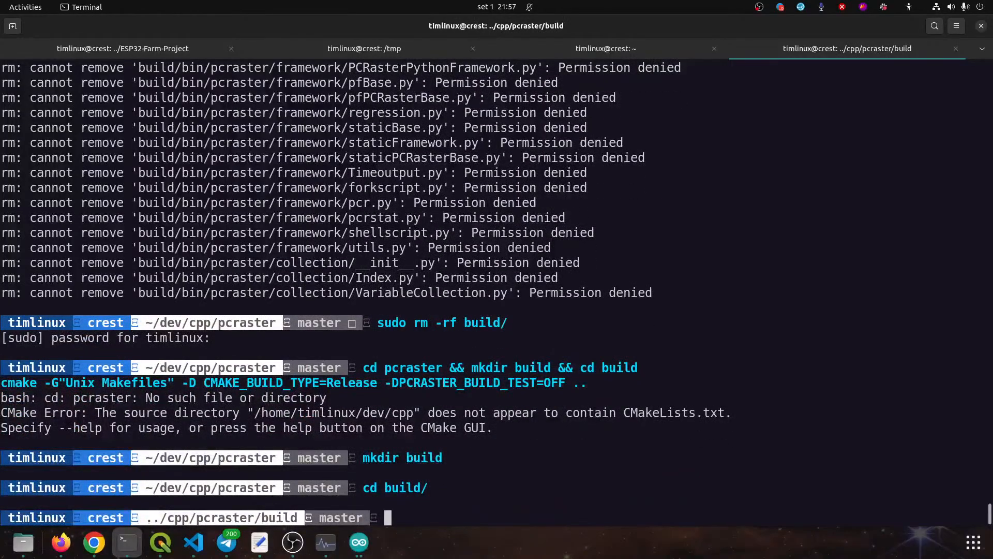
Configure the build with cmake -G"Unix Makefiles" -D CMAKE_BUILD_TYPE=Release -DPCRASTER_BUILD_TEST=OFF .
{"action": "left_click_drag", "start_coordinate": [590, 384], "coordinate": [1, 383]}
{"action": "middle_click", "coordinate": [414, 496]}
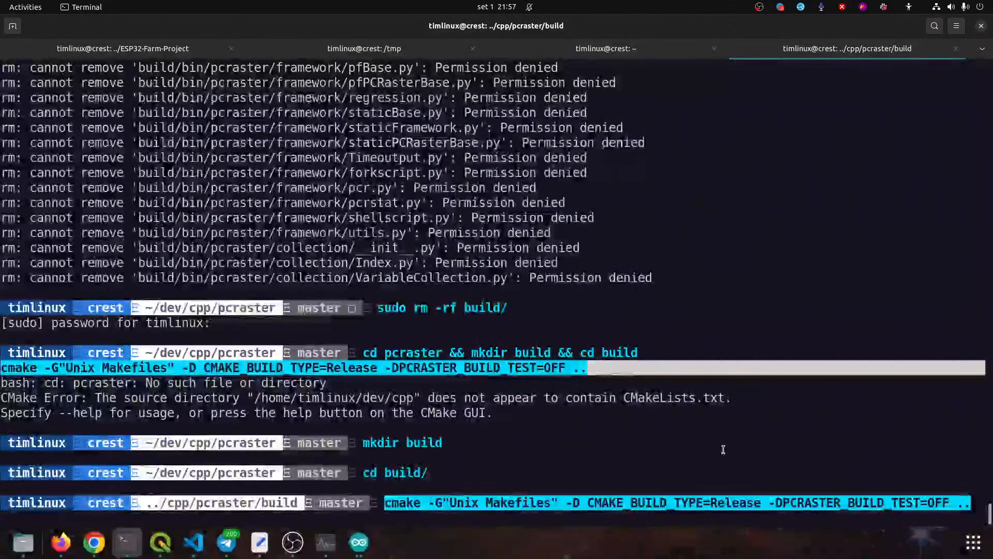
{"action": "key", "text": "Return"}
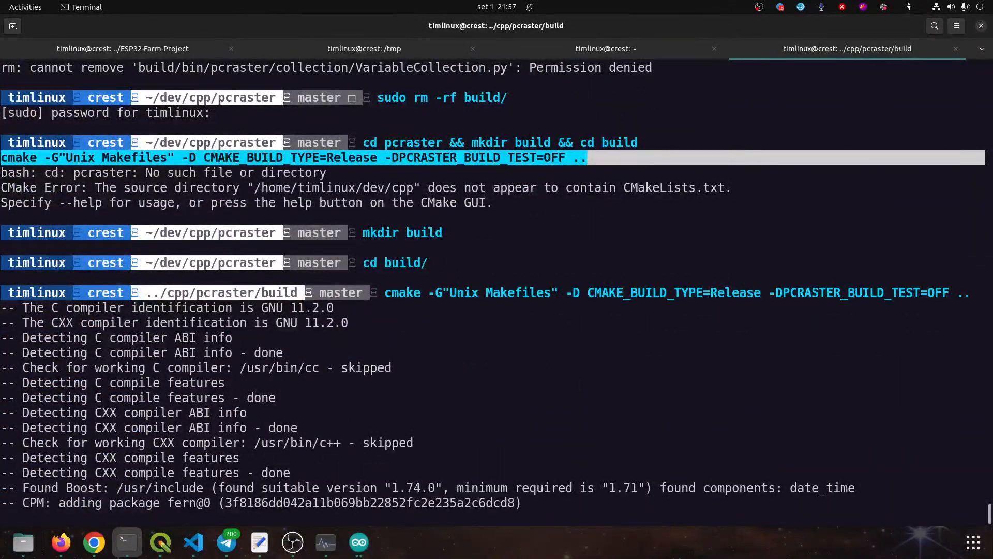
Copy the make command from the Firefox instructions and compile PCRaster in the Terminal with make -j24
{"action": "key", "text": "alt+Tab"}
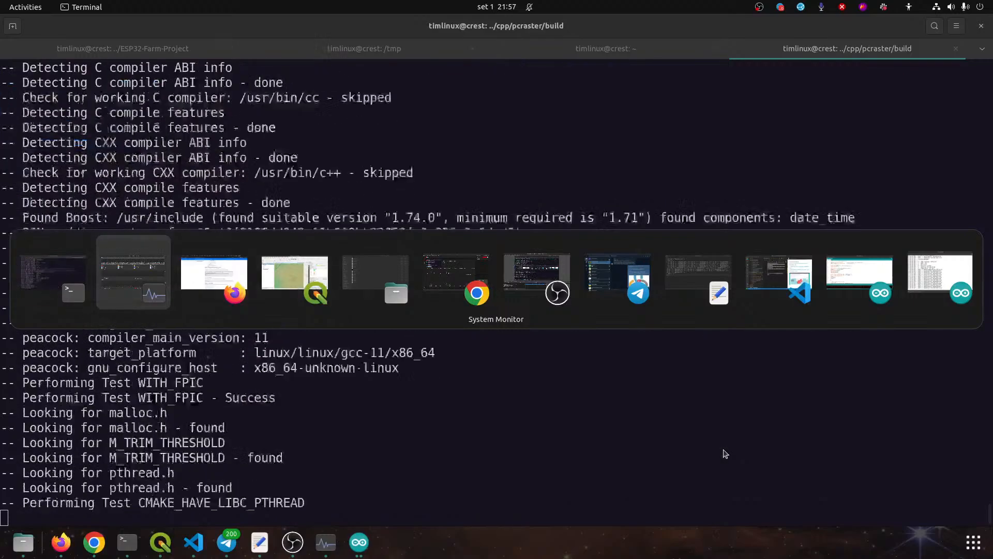
{"action": "key", "text": "alt+Tab"}
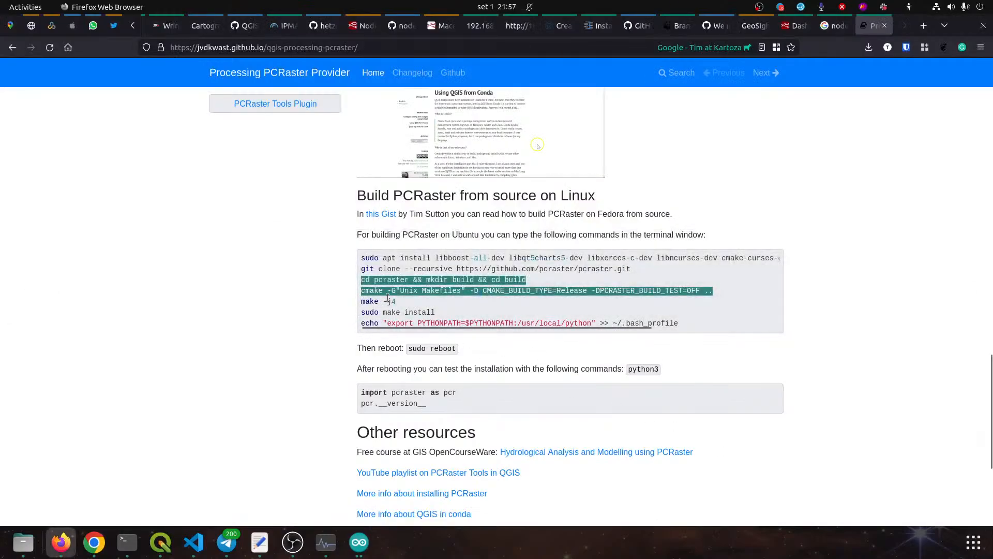
{"action": "left_click_drag", "start_coordinate": [392, 301], "coordinate": [354, 302]}
{"action": "key", "text": "alt+Tab"}
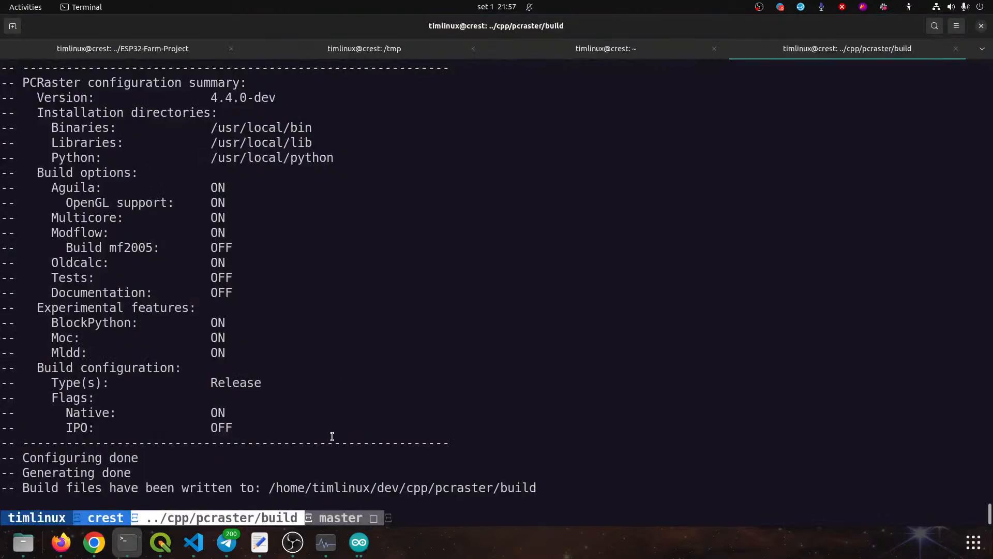
{"action": "type", "text": "make -j"}
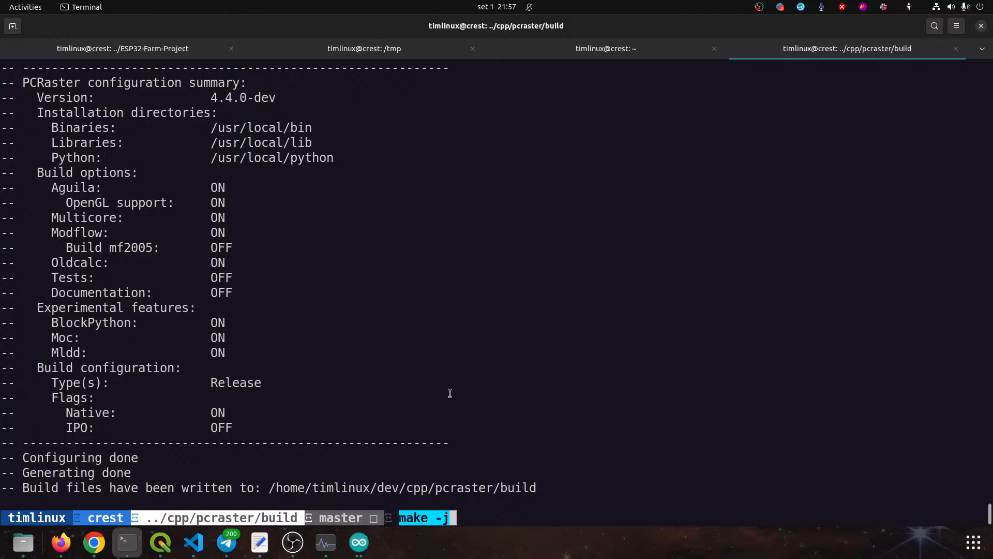
{"action": "type", "text": "24"}
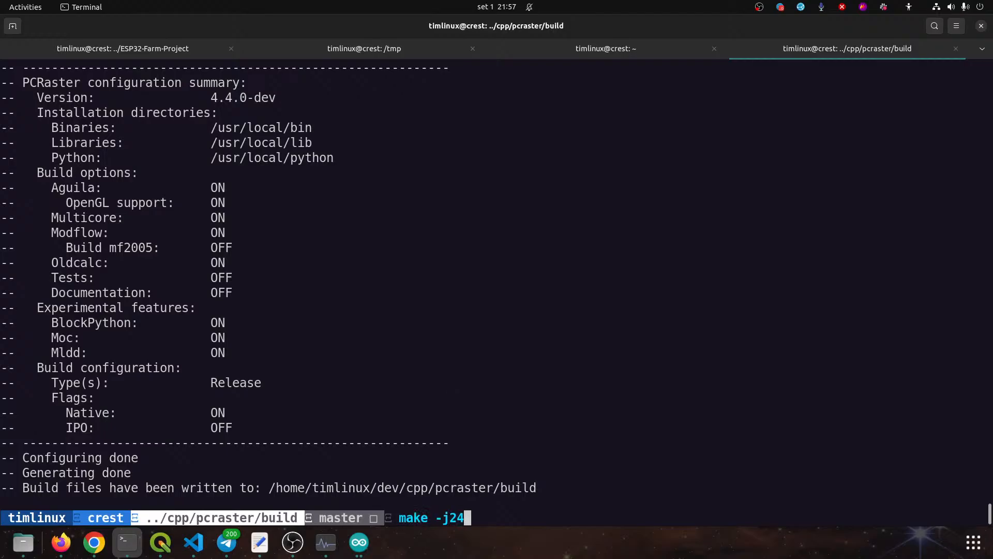
{"action": "key", "text": "Return"}
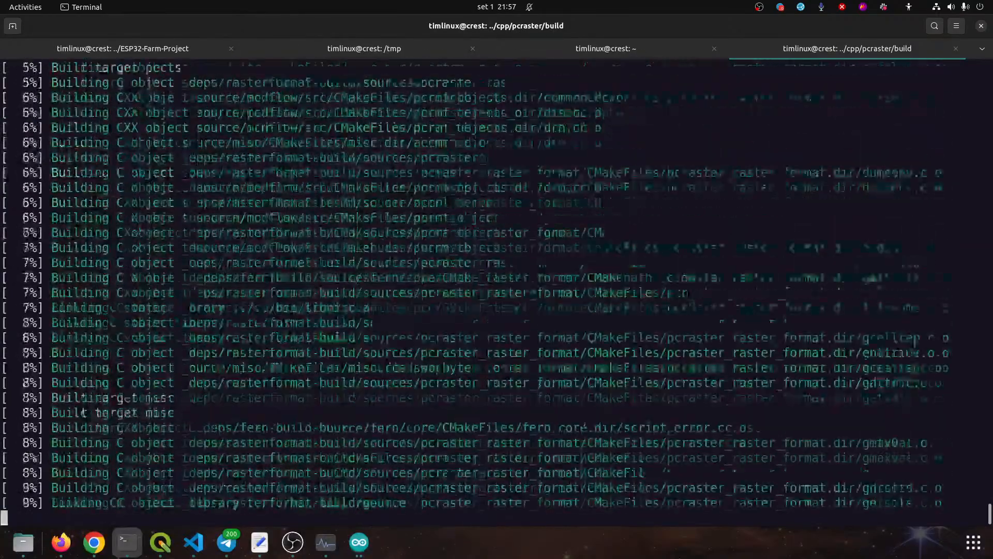
Check the CPU load in System Monitor during compilation and review the remaining Linux build instructions in Firefox
{"action": "key", "text": "alt+Tab"}
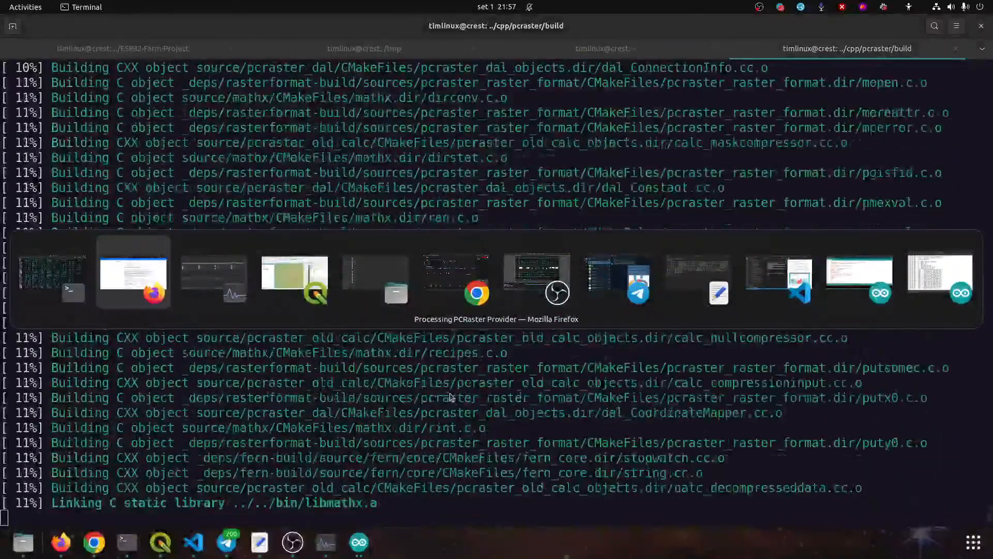
{"action": "key", "text": "alt+Tab"}
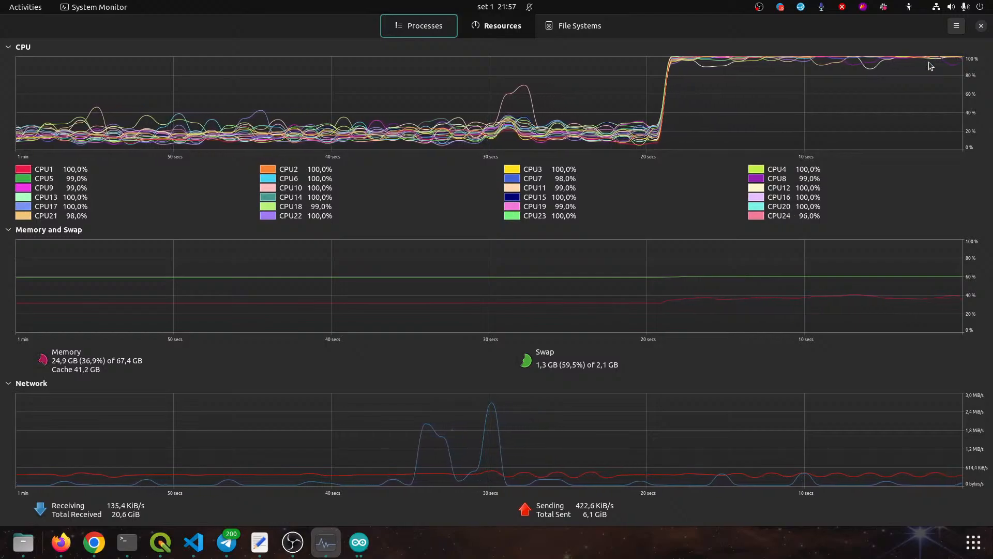
{"action": "left_click", "coordinate": [62, 541]}
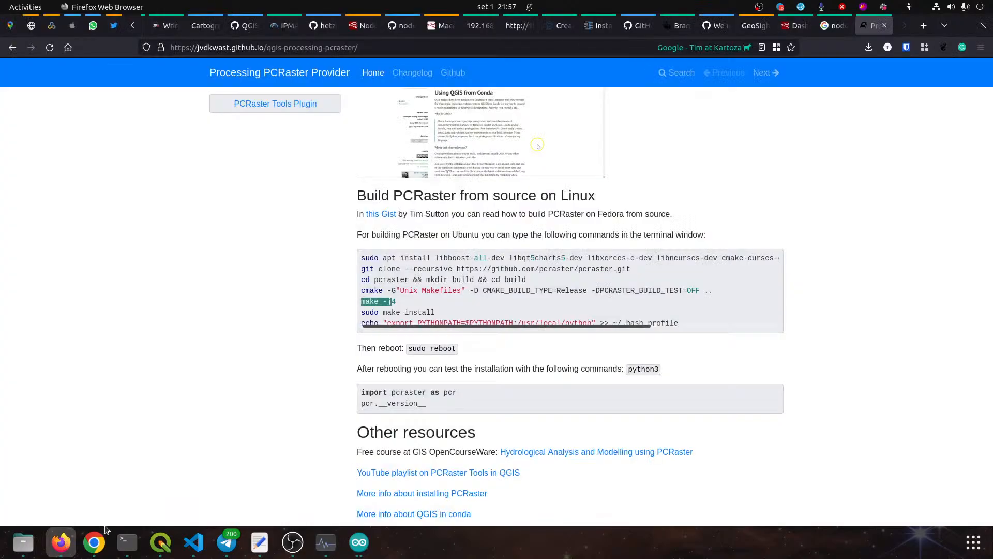
{"action": "left_click", "coordinate": [522, 303]}
{"action": "scroll", "coordinate": [520, 304], "scroll_direction": "down", "scroll_amount": 2}
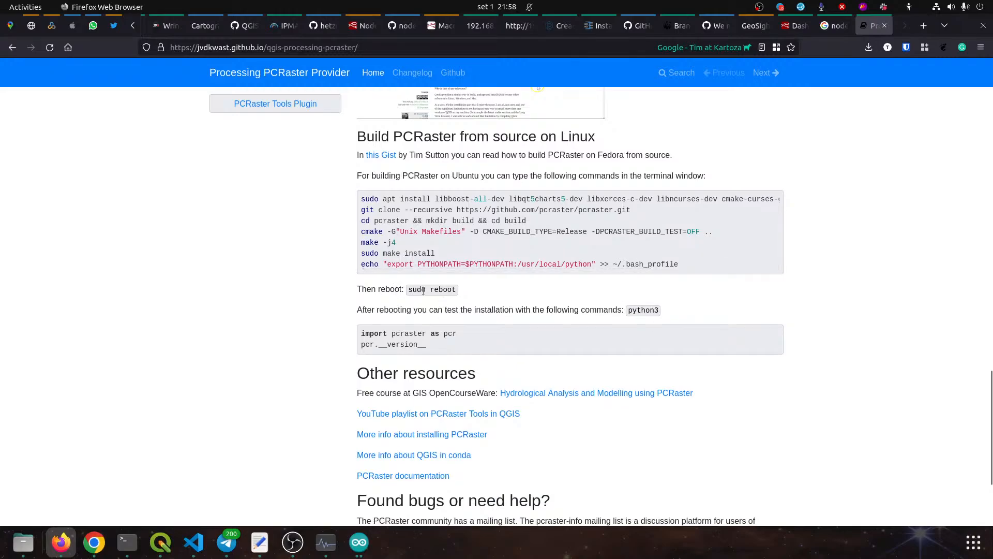
Follow the compilation through the CPU graphs in System Monitor and the build output in the Terminal
{"action": "key", "text": "alt+Tab"}
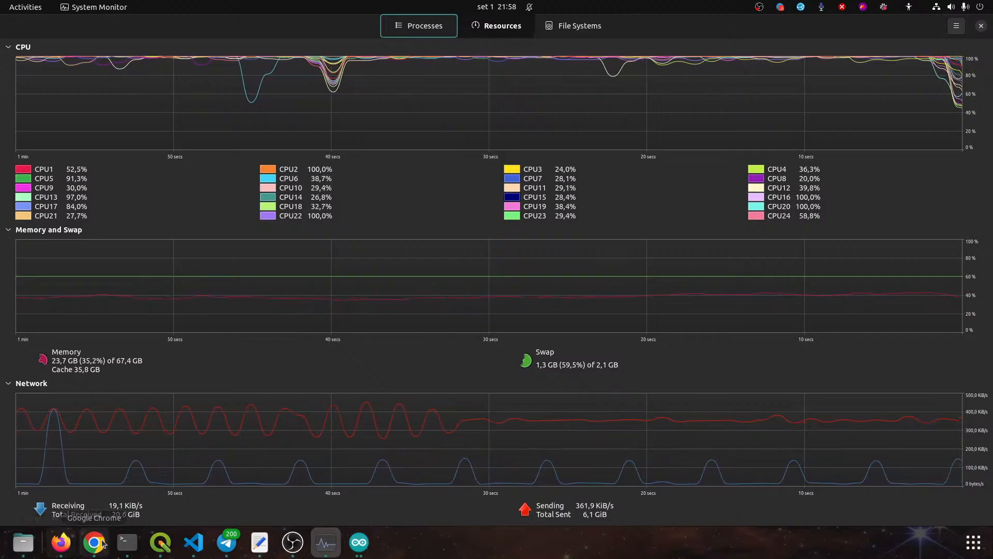
{"action": "left_click", "coordinate": [127, 543]}
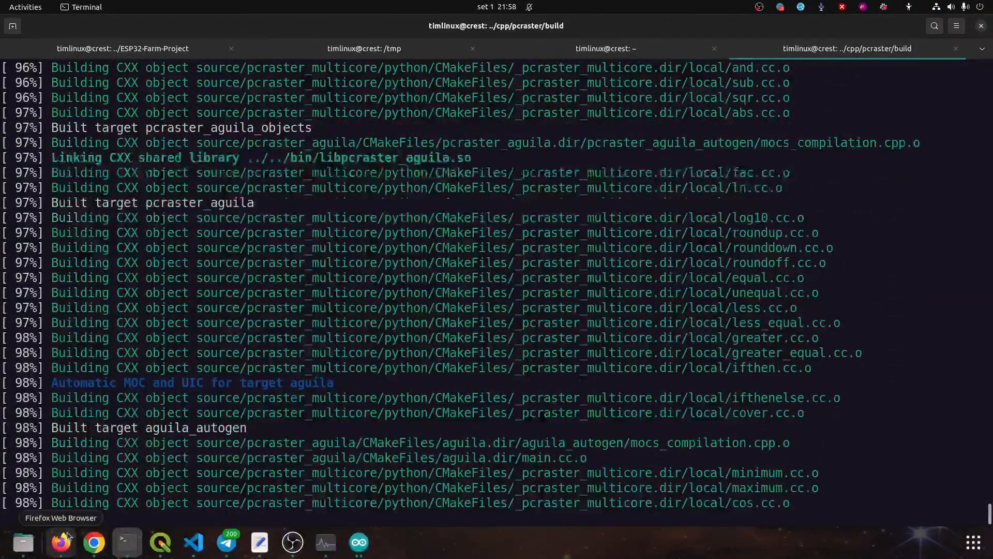
{"action": "left_click", "coordinate": [328, 541]}
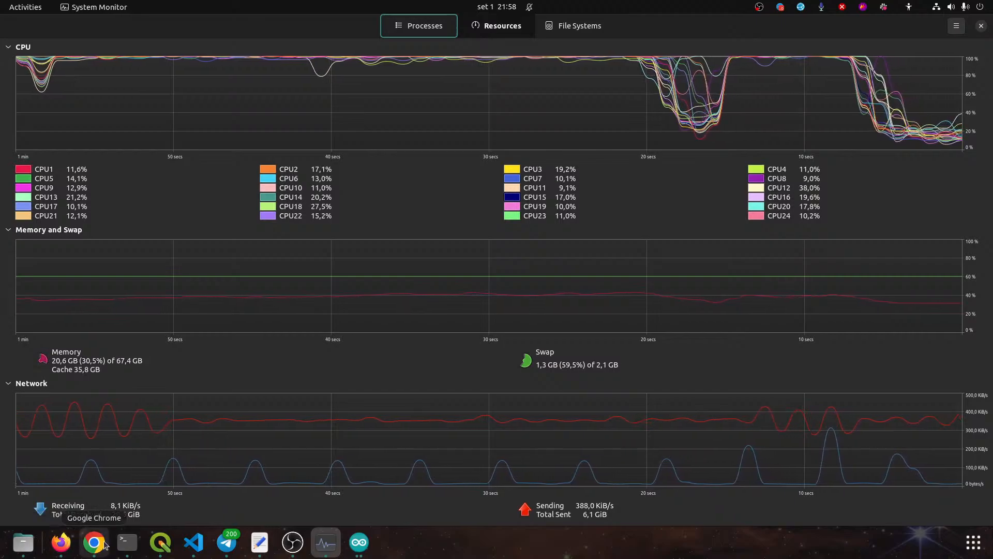
{"action": "left_click", "coordinate": [130, 542]}
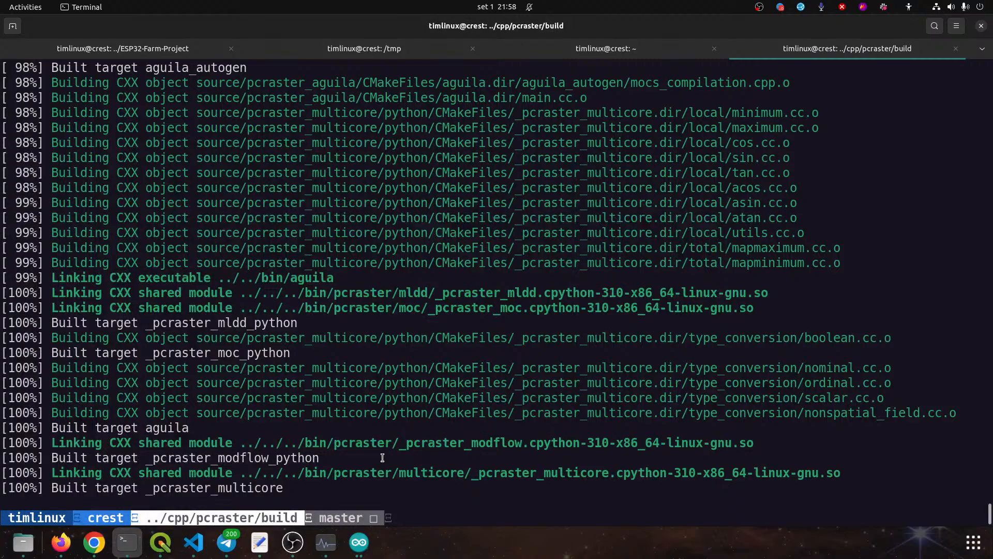
Copy sudo make install from the Firefox instructions and run it in the Terminal's build directory to install PCRaster
{"action": "key", "text": "alt+Tab"}
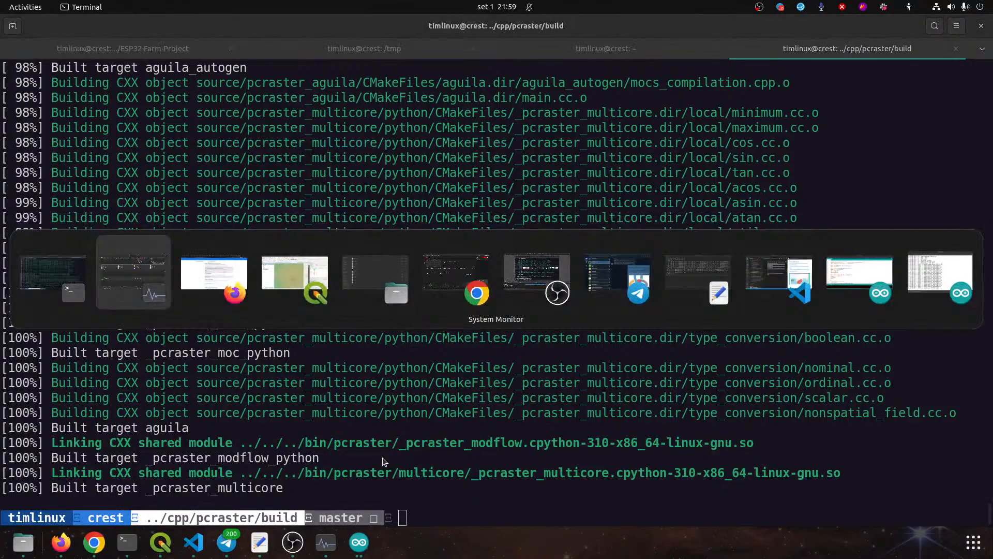
{"action": "key", "text": "alt+Tab"}
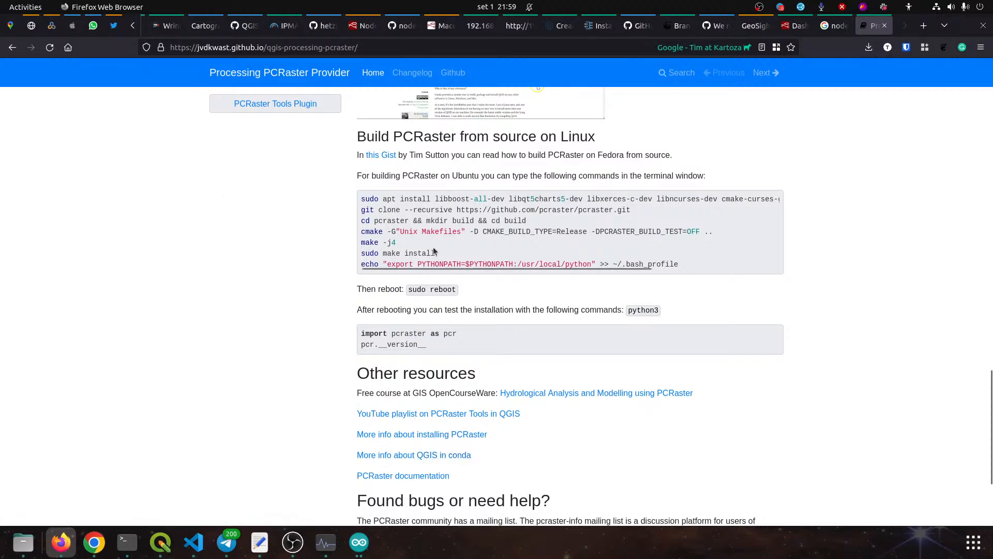
{"action": "left_click_drag", "start_coordinate": [415, 255], "coordinate": [349, 254]}
{"action": "key", "text": "ctrl+c"}
{"action": "key", "text": "alt+Tab"}
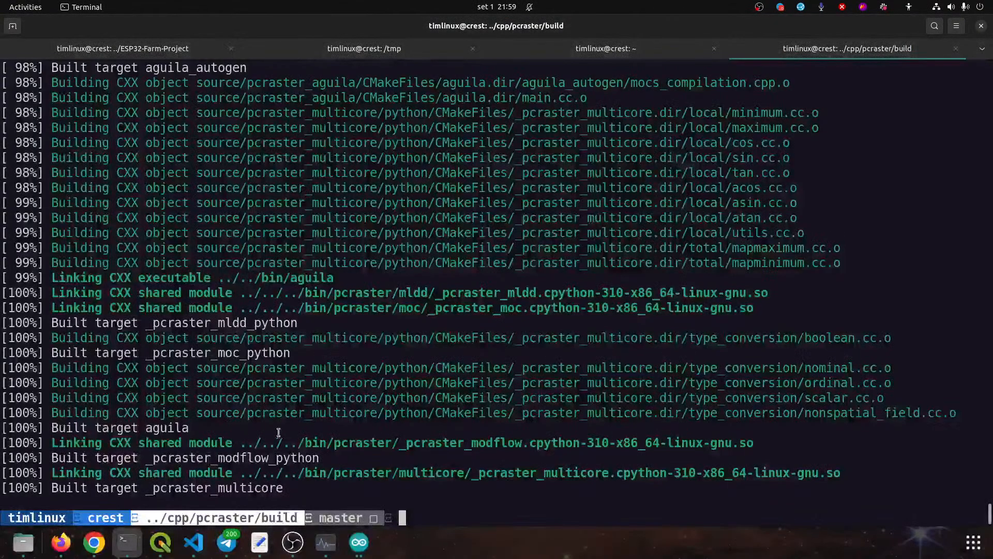
{"action": "key", "text": "ctrl+shift+v"}
{"action": "key", "text": "Return"}
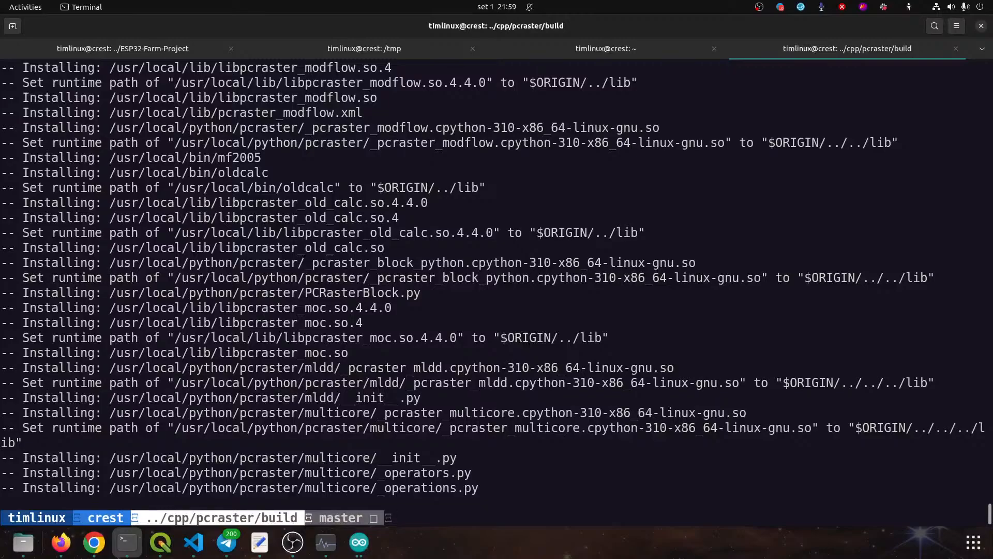
Select the PYTHONPATH export command in the Firefox instructions and inspect the current variable in the Terminal with echo $PYTHONPATH
{"action": "key", "text": "alt+Tab"}
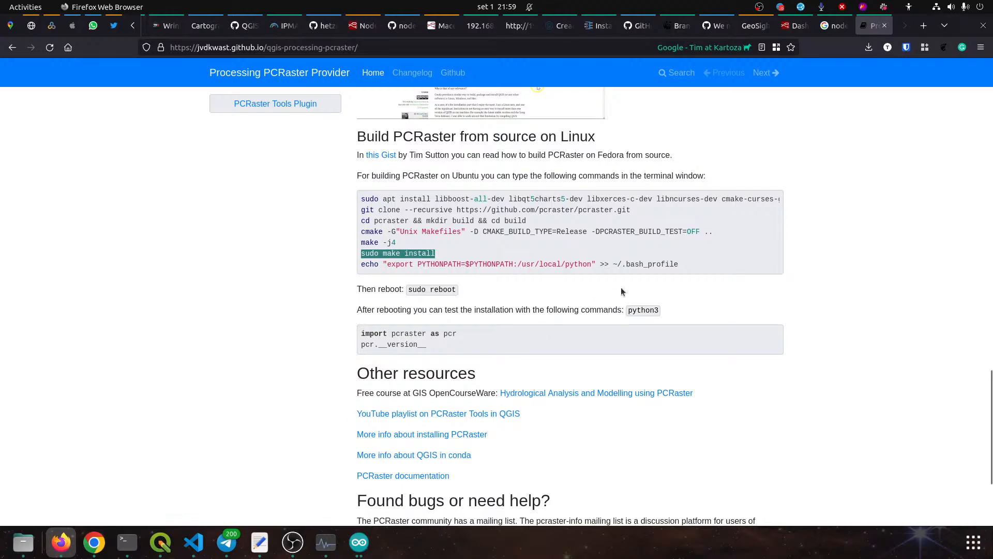
{"action": "left_click", "coordinate": [694, 262]}
{"action": "left_click_drag", "start_coordinate": [426, 272], "coordinate": [353, 265]}
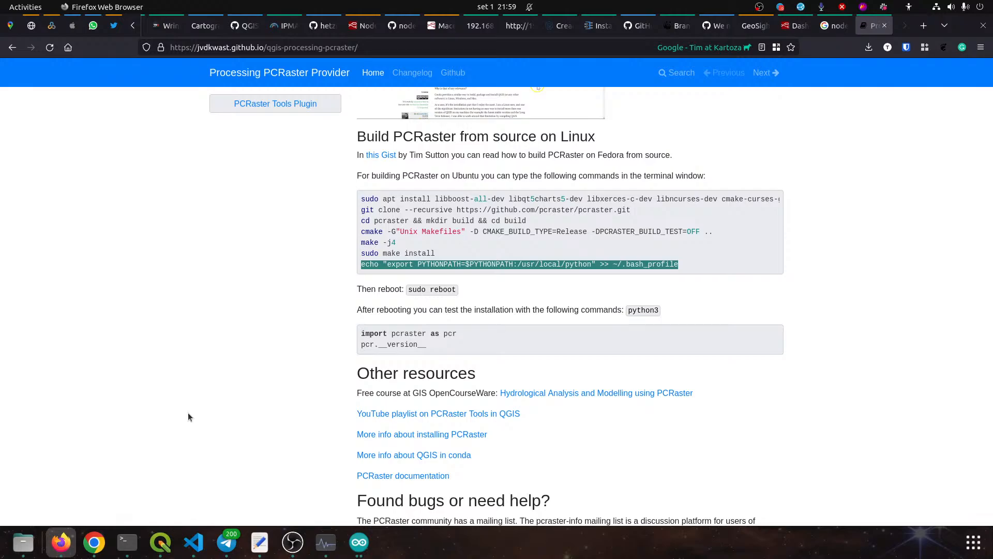
{"action": "key", "text": "alt+Tab"}
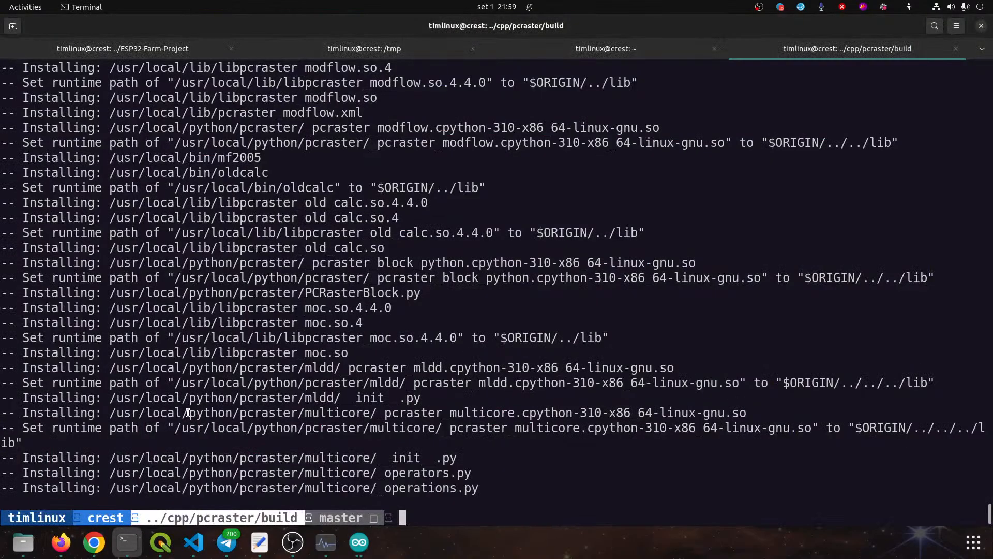
{"action": "type", "text": "echo $PYTH"}
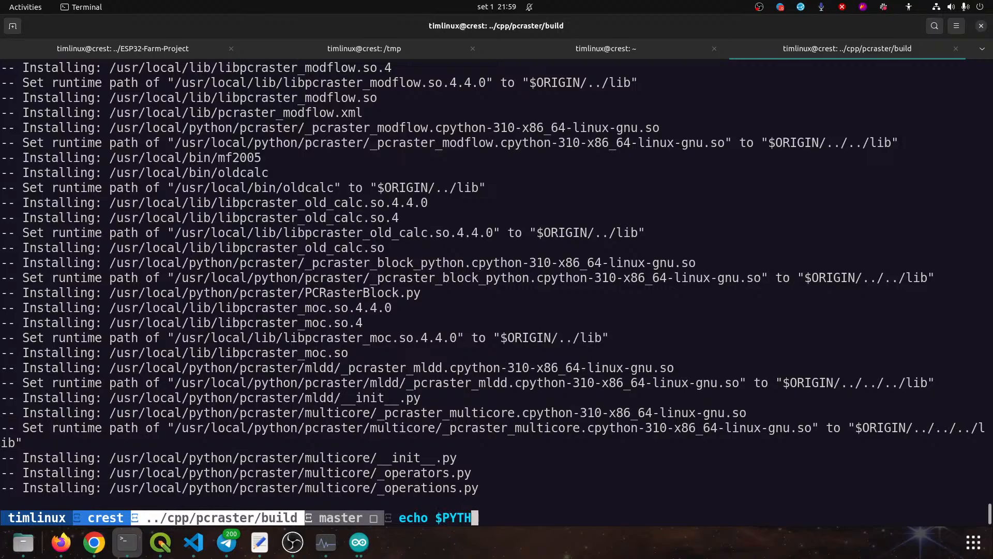
{"action": "type", "text": "ONPATH"}
{"action": "key", "text": "Return"}
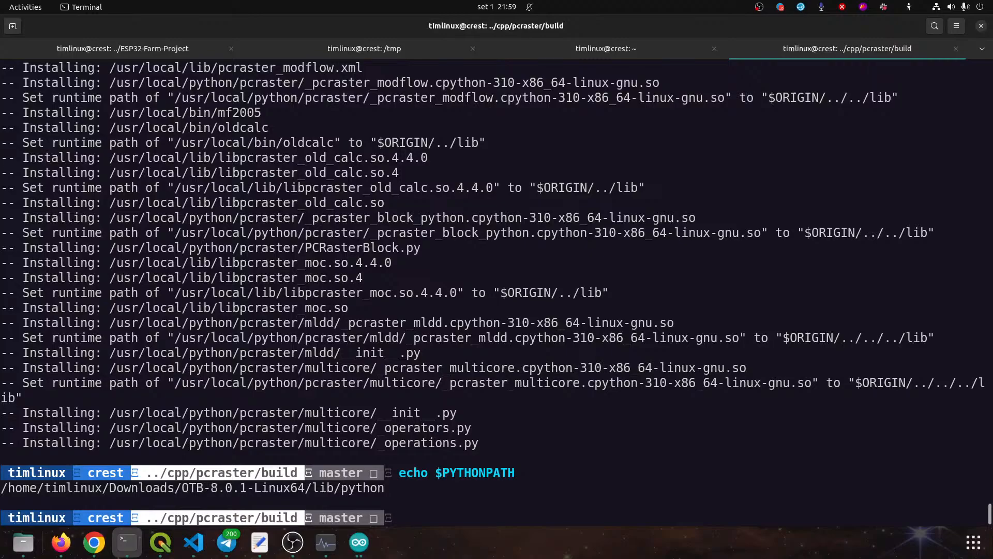
Run the guide's command in the terminal: echo "export PYTHONPATH=$PYTHONPATH:/usr/local/python" >> ~/.bash_profile
{"action": "key", "text": "alt+Tab"}
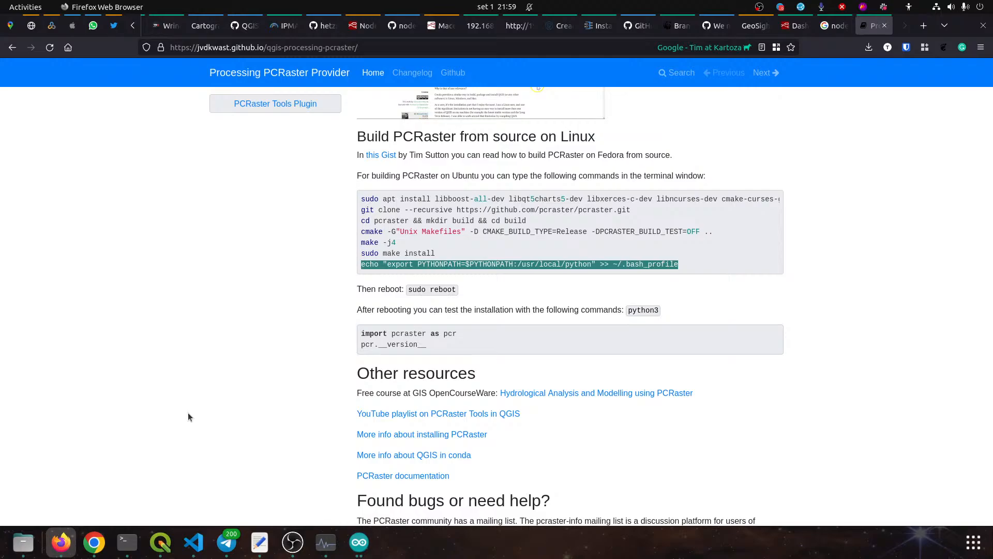
{"action": "key", "text": "alt+Tab"}
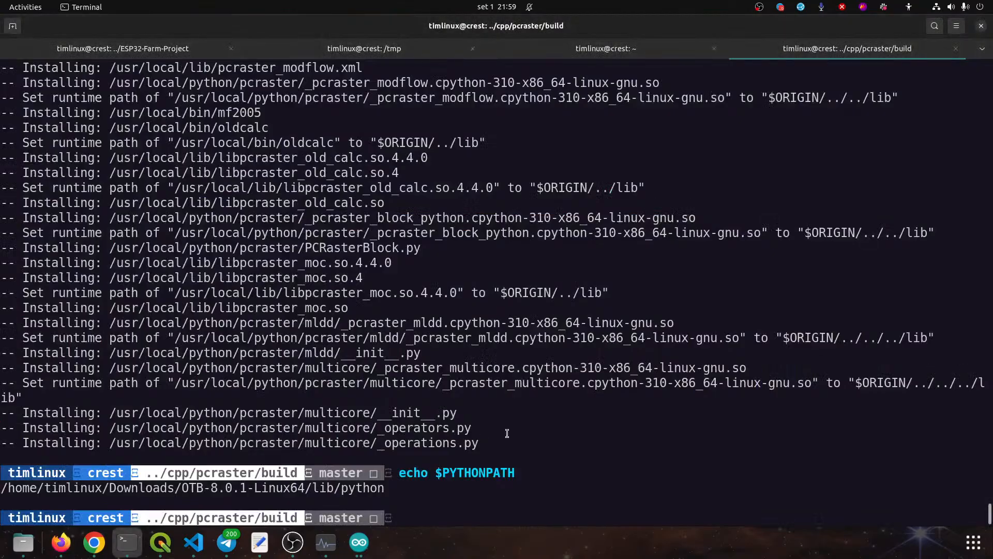
{"action": "key", "text": "ctrl+shift+v"}
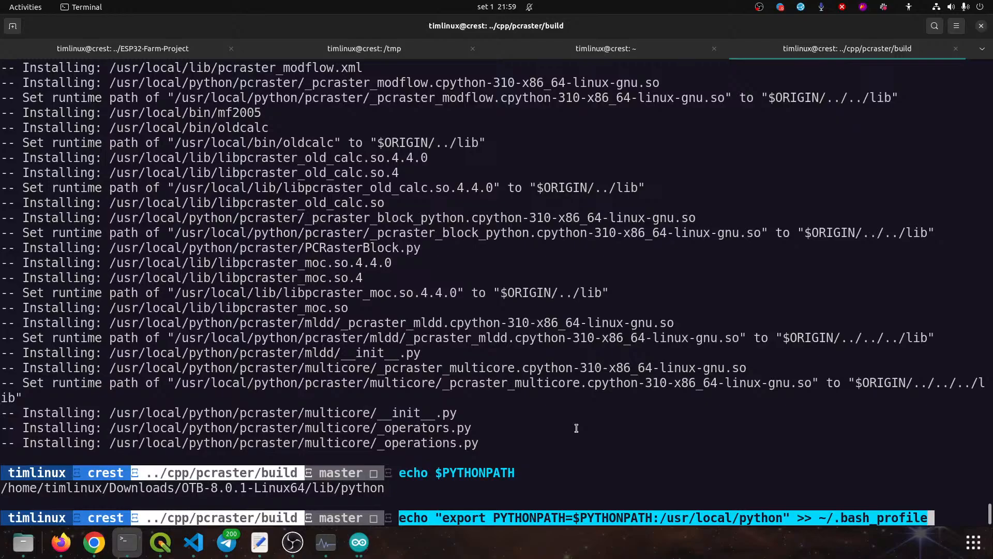
{"action": "key", "text": "Return"}
Copy only the export PYTHONPATH=$PYTHONPATH:/usr/local/python part from the web guide and run it in the current terminal session
{"action": "key", "text": "alt+Tab"}
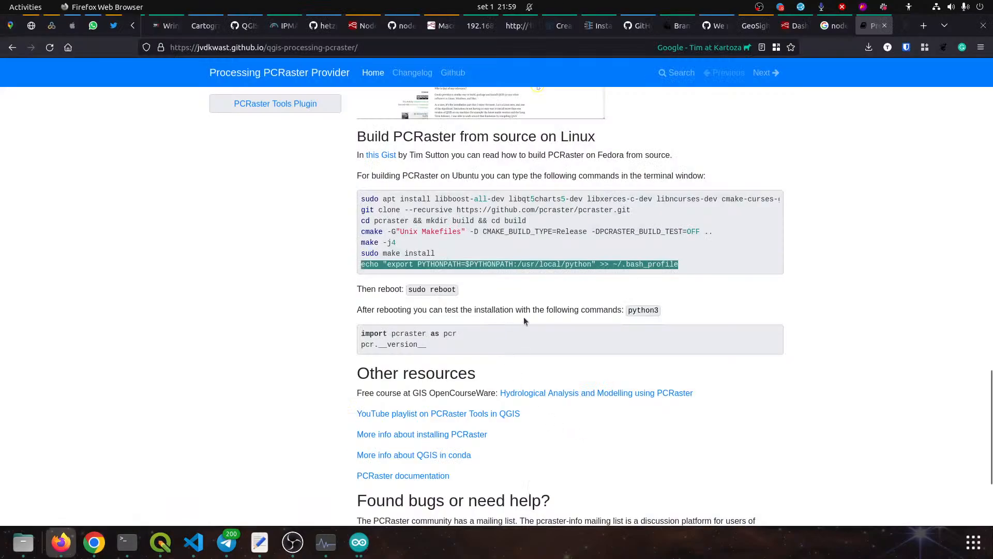
{"action": "left_click_drag", "start_coordinate": [590, 263], "coordinate": [388, 264]}
{"action": "left_click", "coordinate": [588, 252]}
{"action": "key", "text": "ctrl+c"}
{"action": "key", "text": "alt+Tab"}
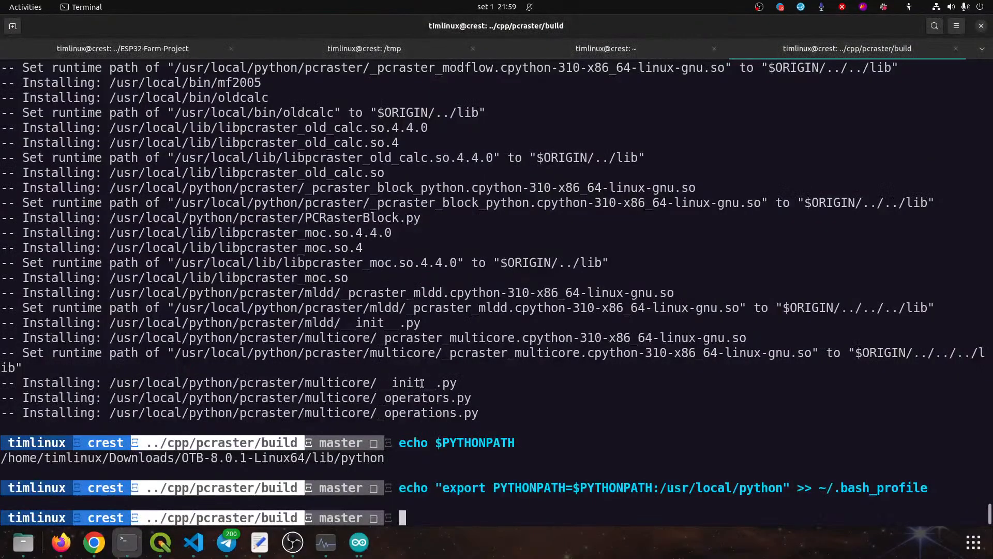
{"action": "key", "text": "ctrl+shift+v"}
{"action": "key", "text": "Return"}
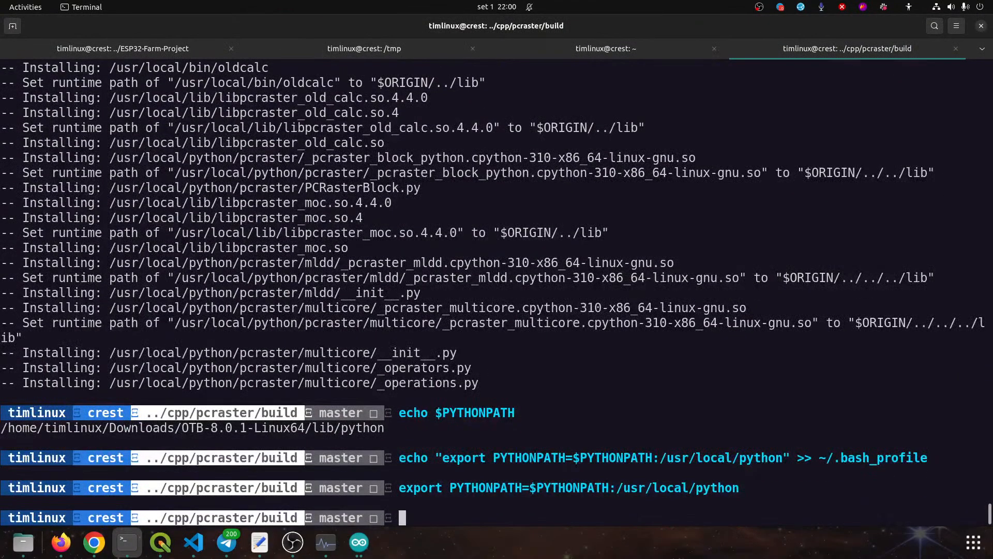
Test the installation in a terminal python3 session with import pcraster as pcr and pcr.__version__, and leave with quit()
{"action": "key", "text": "alt+Tab"}
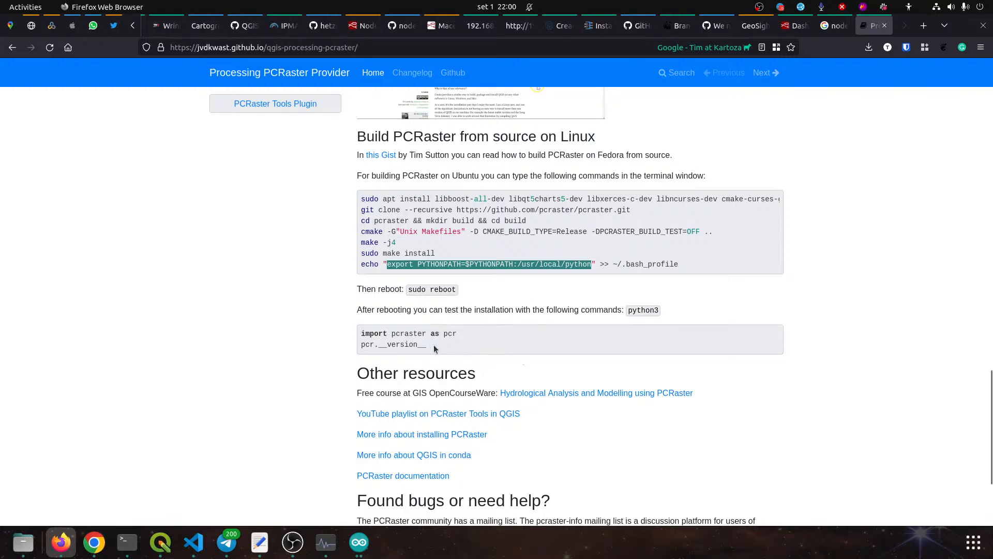
{"action": "left_click_drag", "start_coordinate": [434, 348], "coordinate": [355, 322]}
{"action": "key", "text": "alt+Tab"}
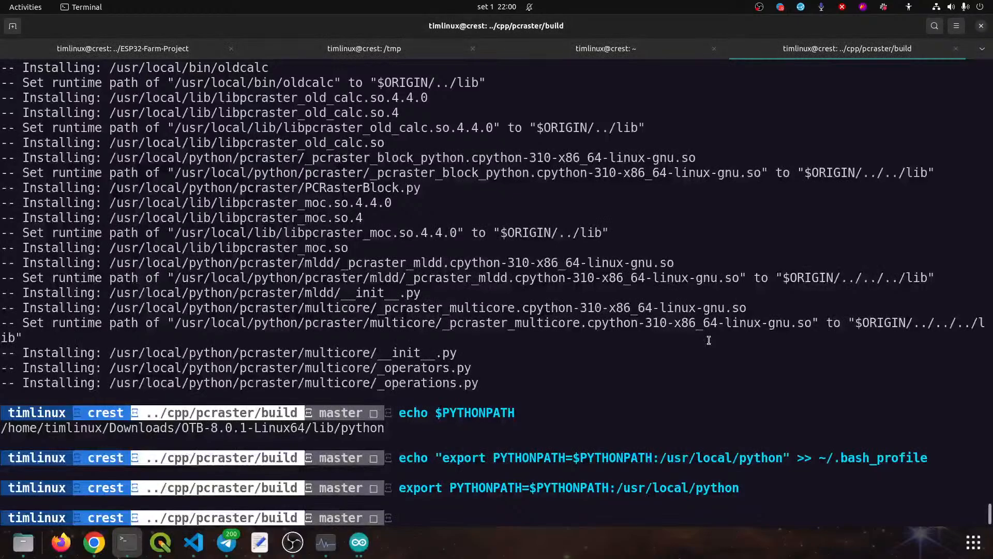
{"action": "type", "text": "python3"}
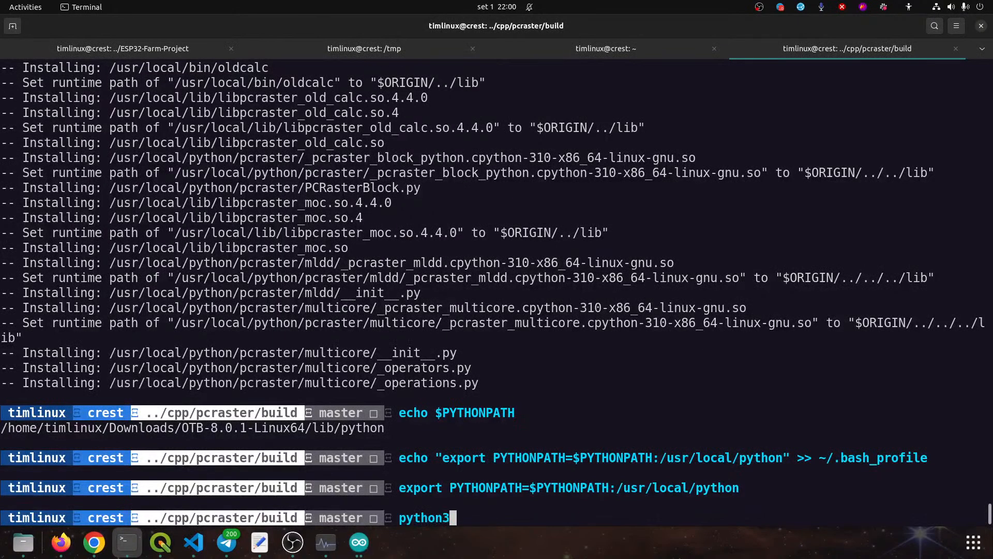
{"action": "key", "text": "Return"}
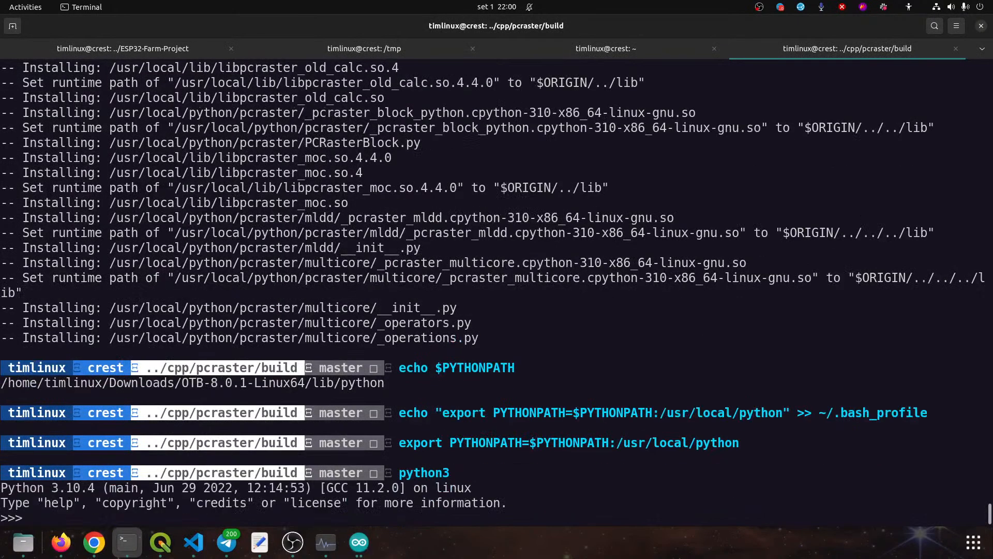
{"action": "middle_click", "coordinate": [651, 331]}
{"action": "type", "text": "pcr.__version__"}
{"action": "key", "text": "Return"}
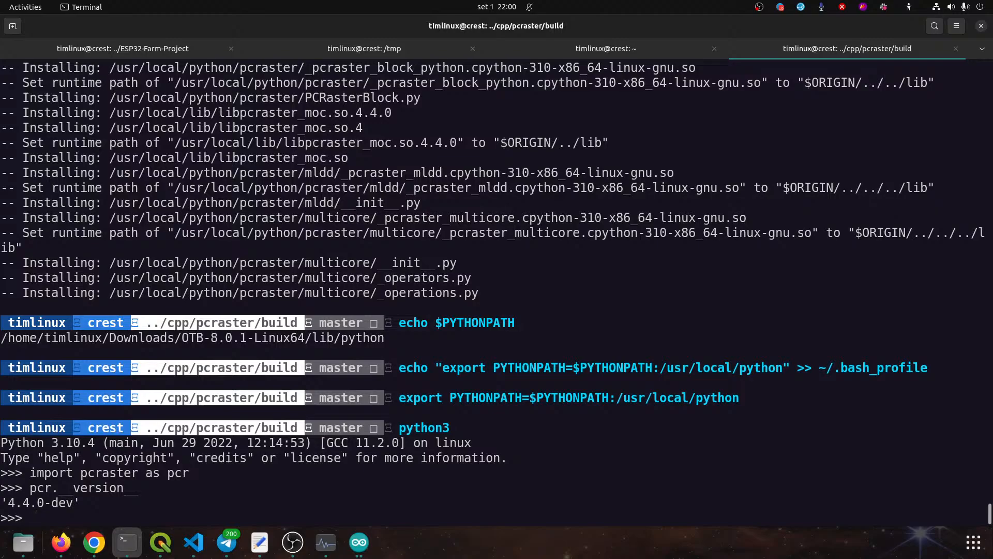
{"action": "type", "text": "quit()"}
{"action": "key", "text": "Return"}
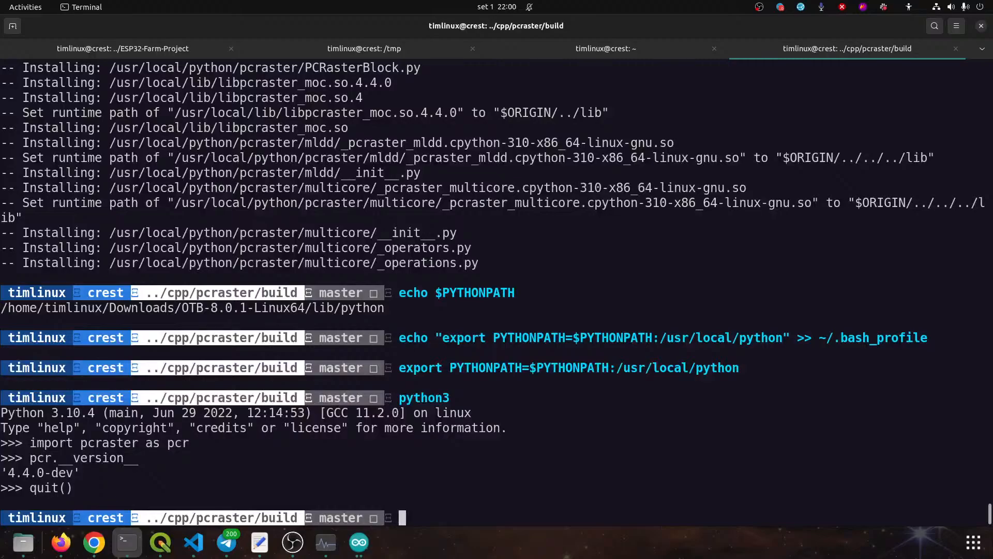
Switch to QGIS, save the catchments project, and open the Python Console with its area enlarged
{"action": "left_click", "coordinate": [149, 538]}
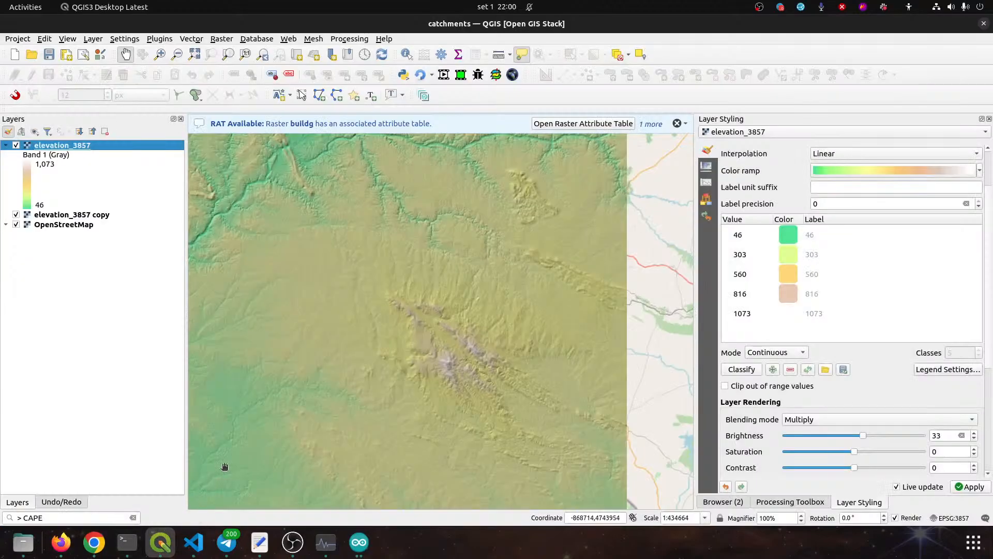
{"action": "left_click", "coordinate": [49, 55]}
{"action": "left_click", "coordinate": [159, 39]}
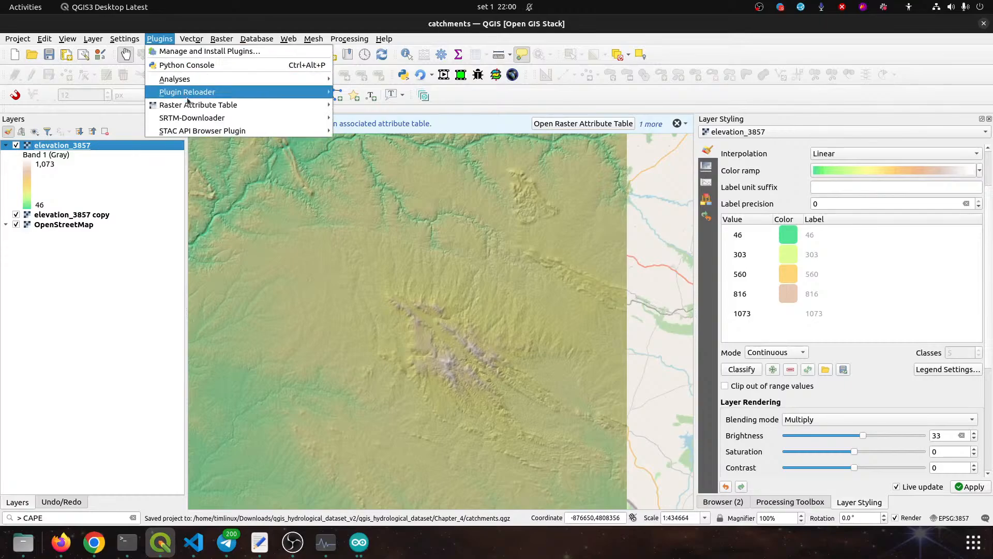
{"action": "left_click", "coordinate": [192, 66]}
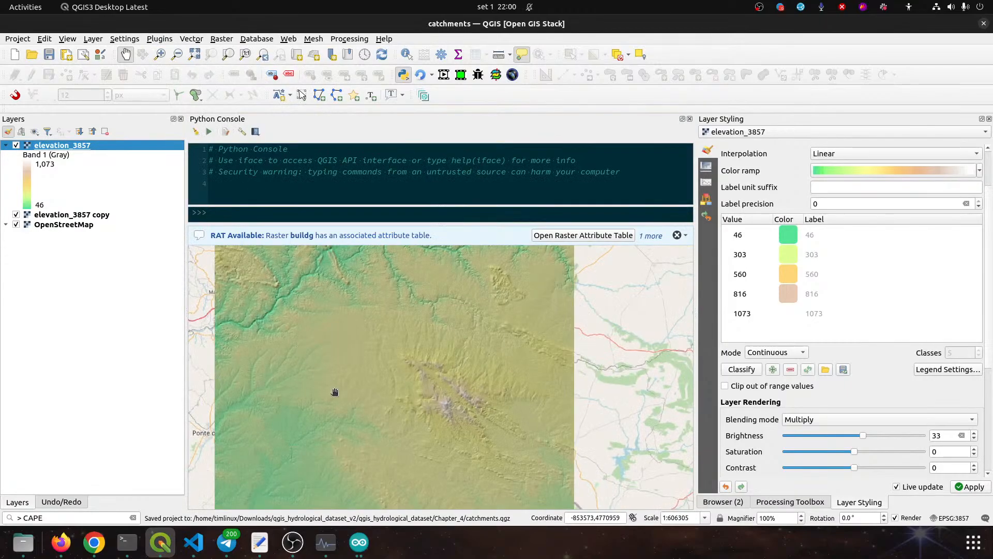
{"action": "left_click", "coordinate": [375, 216]}
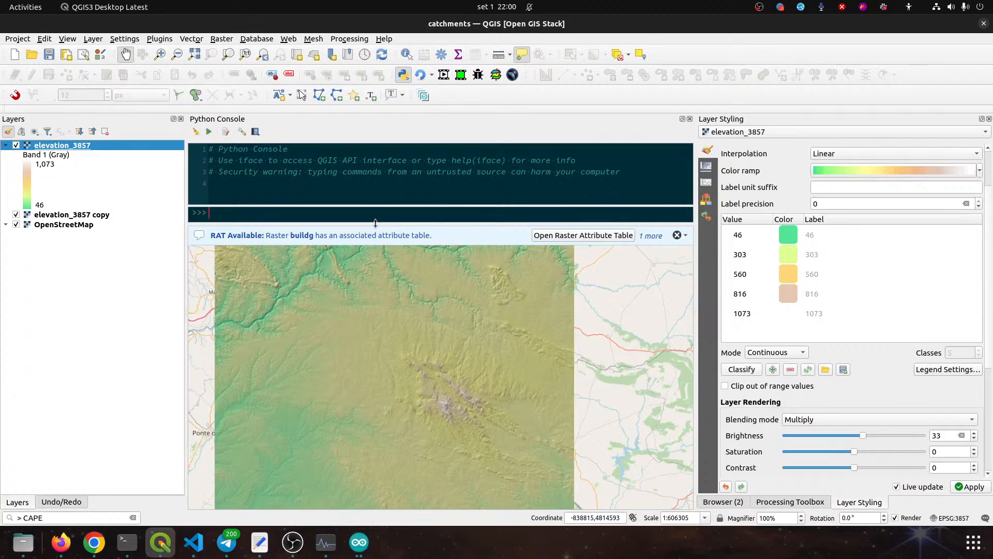
{"action": "left_click_drag", "start_coordinate": [375, 224], "coordinate": [373, 314]}
{"action": "right_click", "coordinate": [246, 295]}
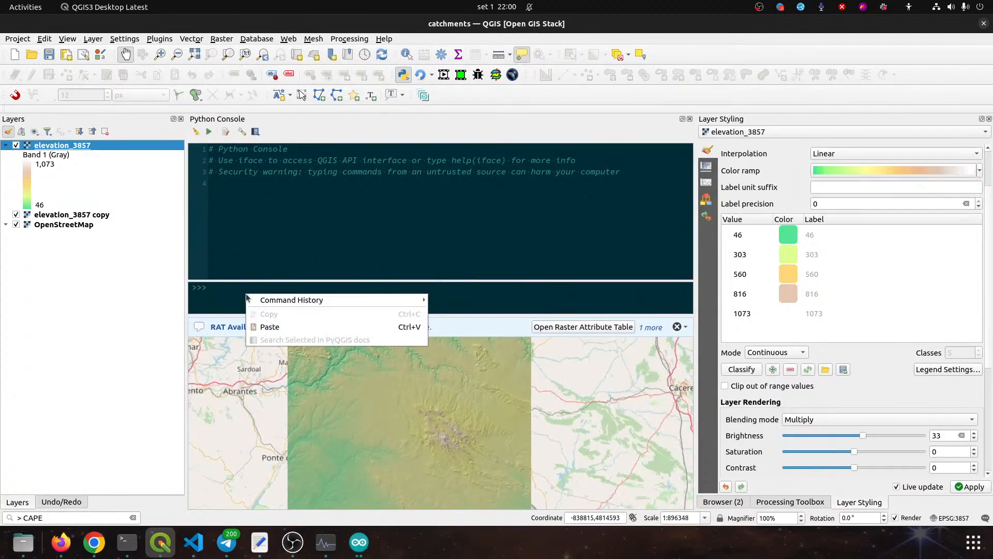
{"action": "left_click", "coordinate": [270, 327]}
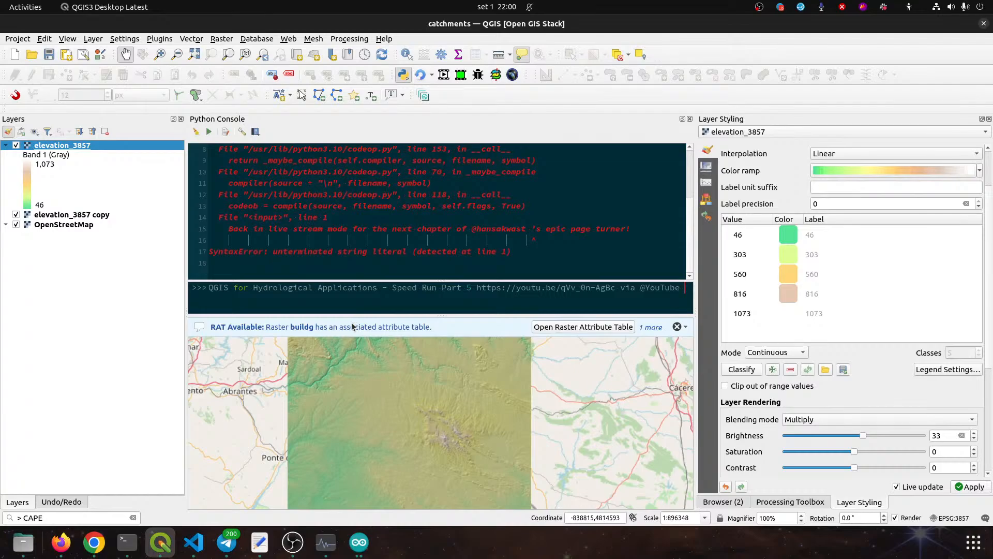
{"action": "key", "text": "Return"}
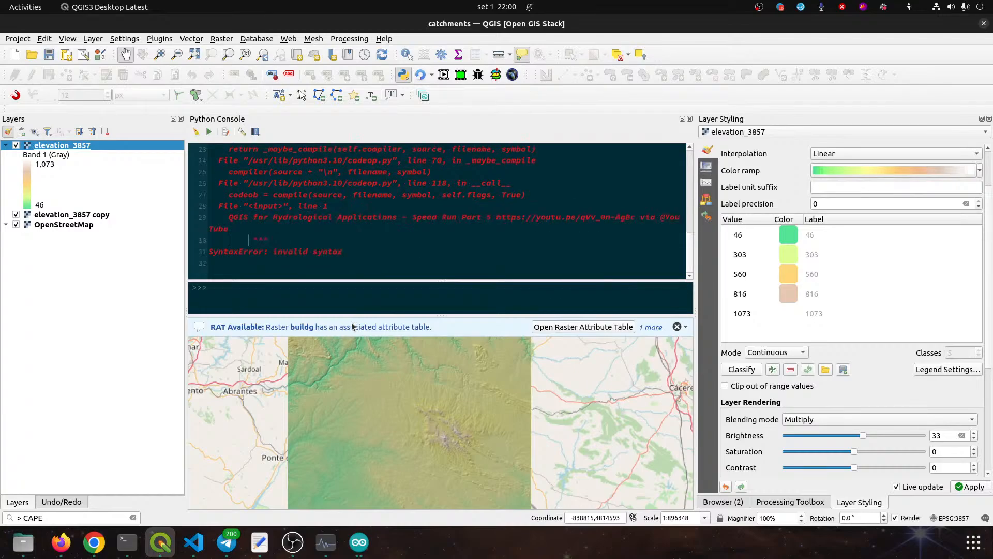
Copy import pcraster as pcr from the terminal and try to run it in the QGIS Python Console
{"action": "key", "text": "alt+Tab"}
{"action": "key", "text": "alt+Tab"}
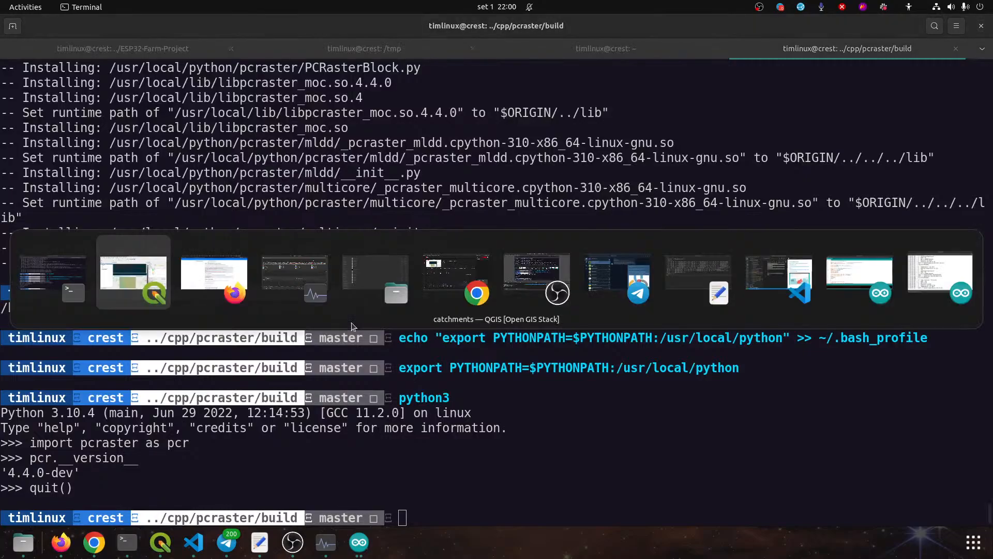
{"action": "key", "text": "alt+Tab"}
{"action": "mouse_move", "coordinate": [197, 445]}
{"action": "left_mouse_down"}
{"action": "mouse_move", "coordinate": [64, 454]}
{"action": "mouse_move", "coordinate": [31, 445]}
{"action": "mouse_move", "coordinate": [189, 443]}
{"action": "left_mouse_up"}
{"action": "key", "text": "ctrl+c"}
{"action": "key", "text": "alt+Tab"}
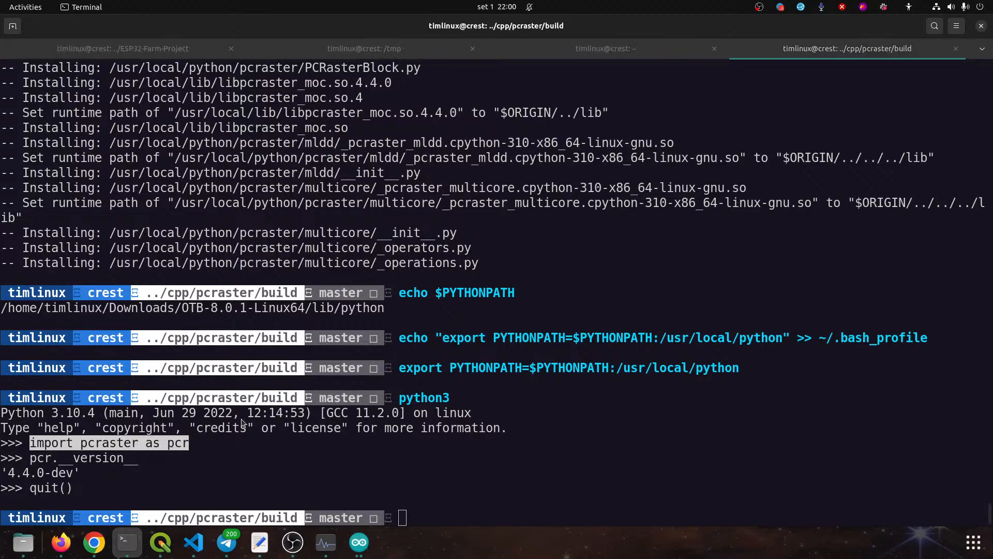
{"action": "middle_click", "coordinate": [310, 289]}
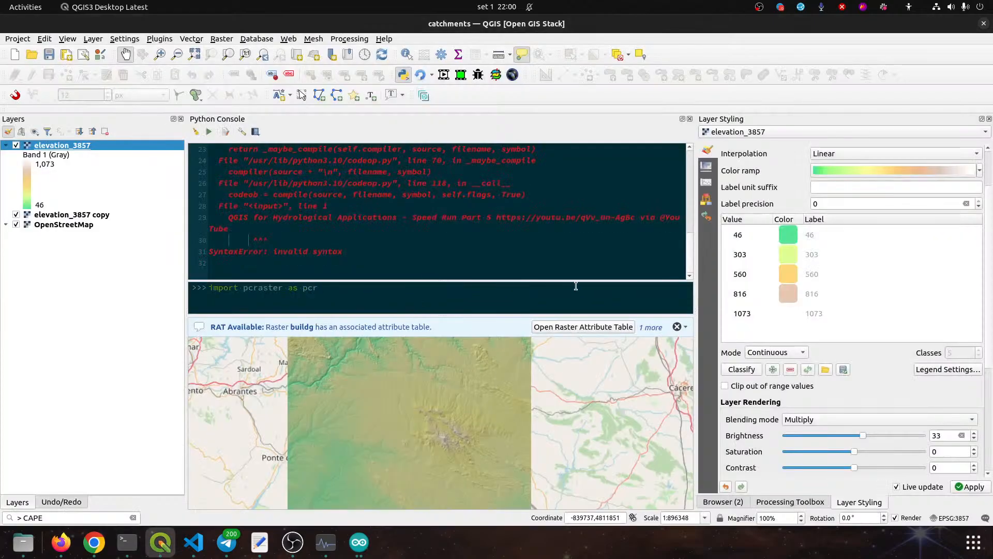
{"action": "key", "text": "Return"}
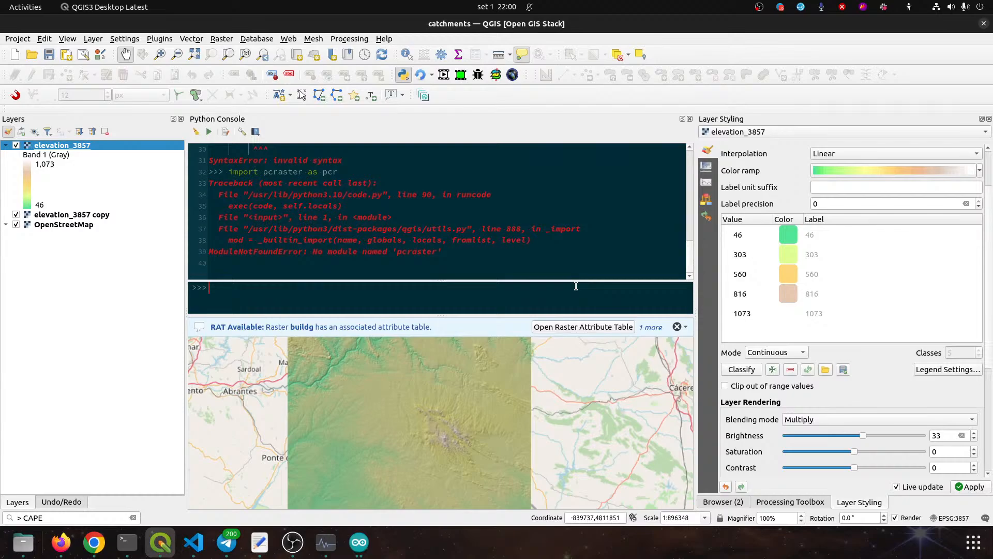
Close QGIS and query its installed version in the terminal with qgis --version
{"action": "left_click", "coordinate": [983, 24]}
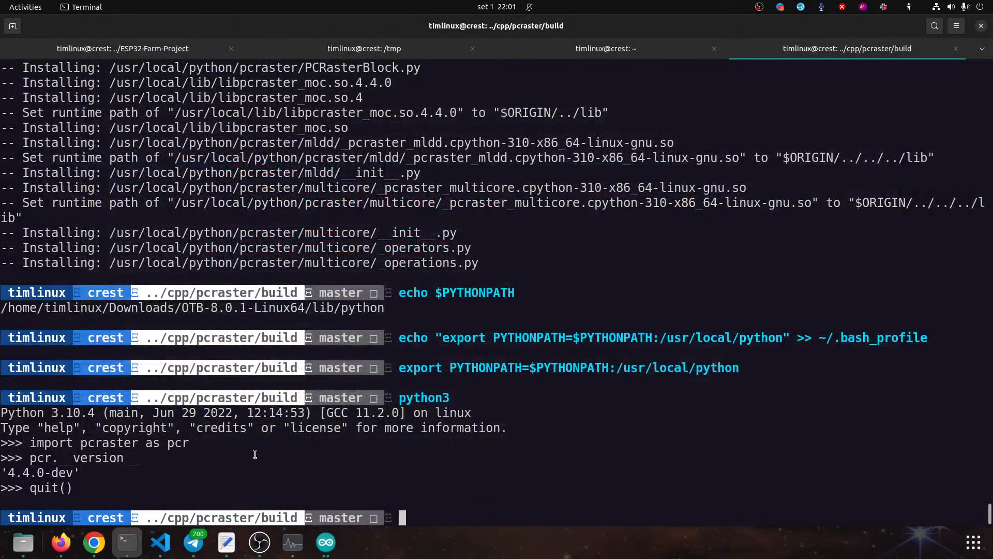
{"action": "type", "text": "qg"}
{"action": "key", "text": "Tab"}
{"action": "key", "text": "Tab"}
{"action": "type", "text": "is"}
{"action": "key", "text": "Tab"}
{"action": "key", "text": "Tab"}
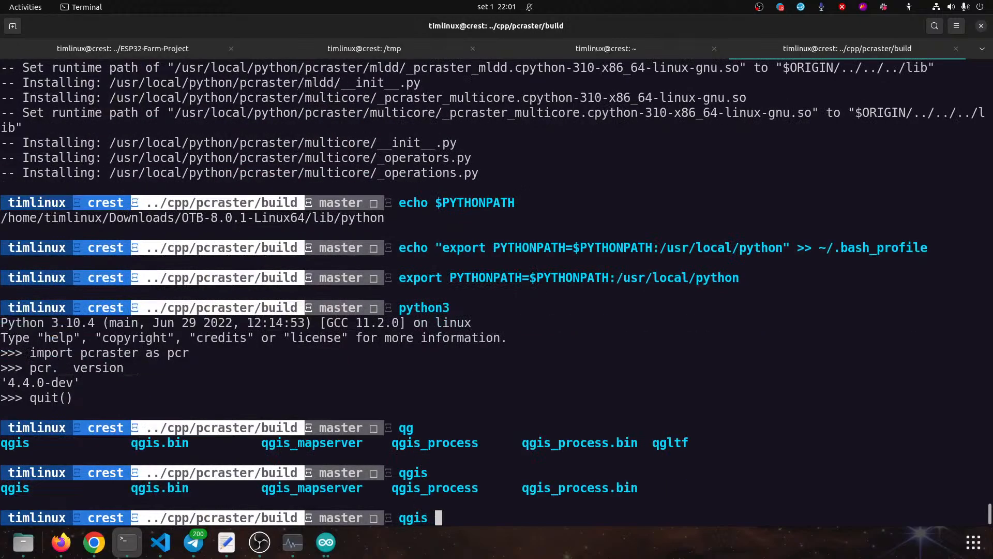
{"action": "type", "text": "--version"}
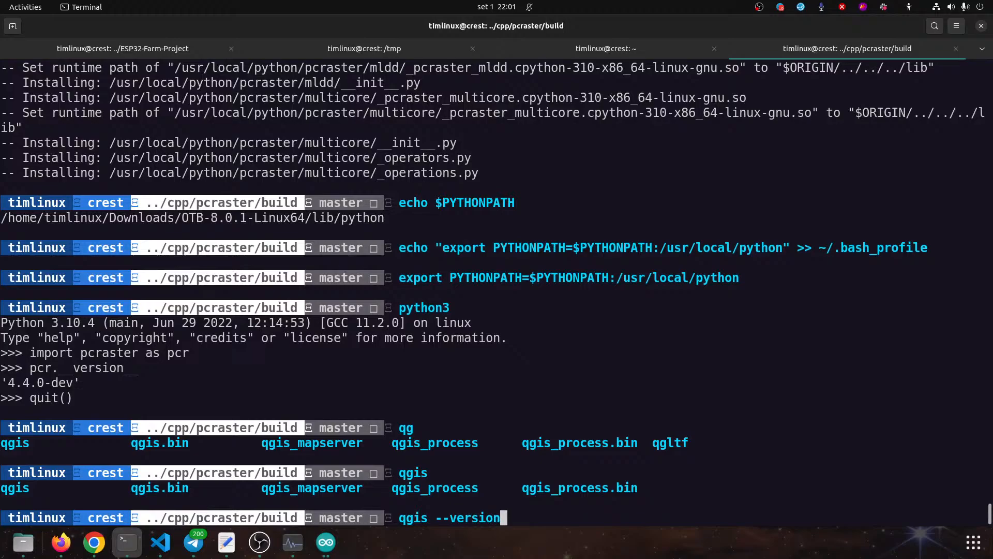
{"action": "key", "text": "Return"}
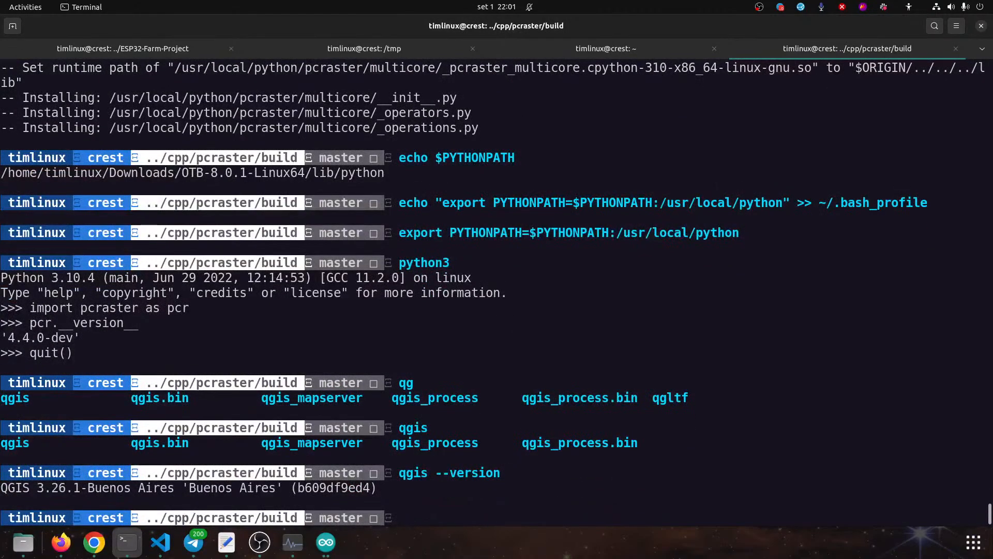
Launch QGIS from the terminal with qgis and run import pcraster as pcr in its Python Console
{"action": "type", "text": "qgis"}
{"action": "key", "text": "Return"}
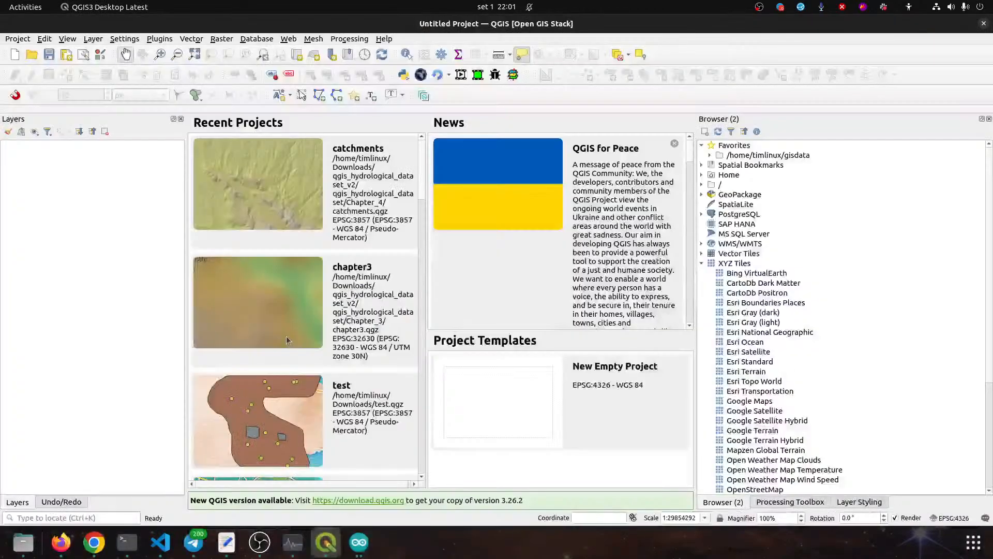
{"action": "left_click", "coordinate": [126, 39]}
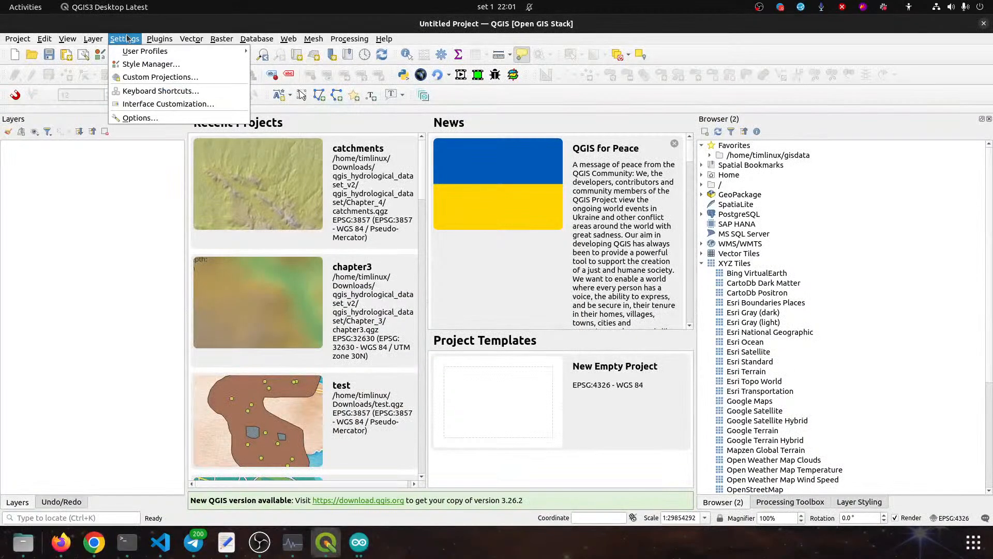
{"action": "mouse_move", "coordinate": [154, 39]}
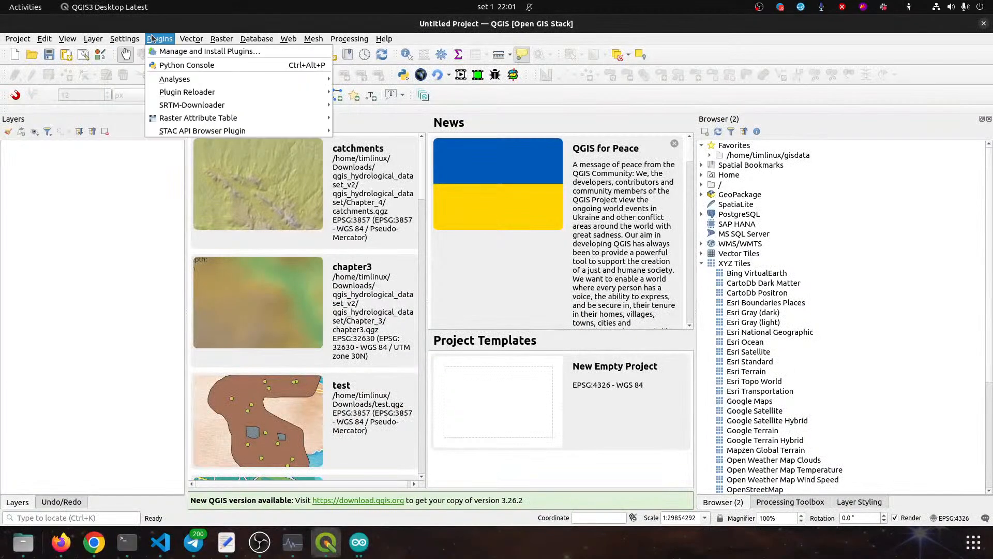
{"action": "left_click", "coordinate": [170, 66]}
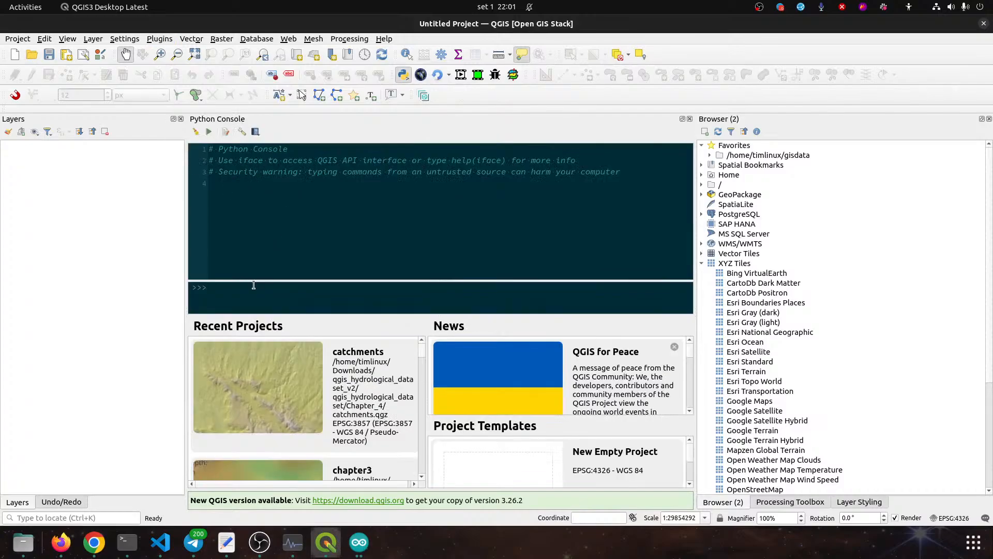
{"action": "key", "text": "ctrl+v"}
{"action": "key", "text": "Return"}
Copy pcr.__version__ from the earlier terminal Python session and run it in the QGIS Python Console
{"action": "key", "text": "alt+Tab"}
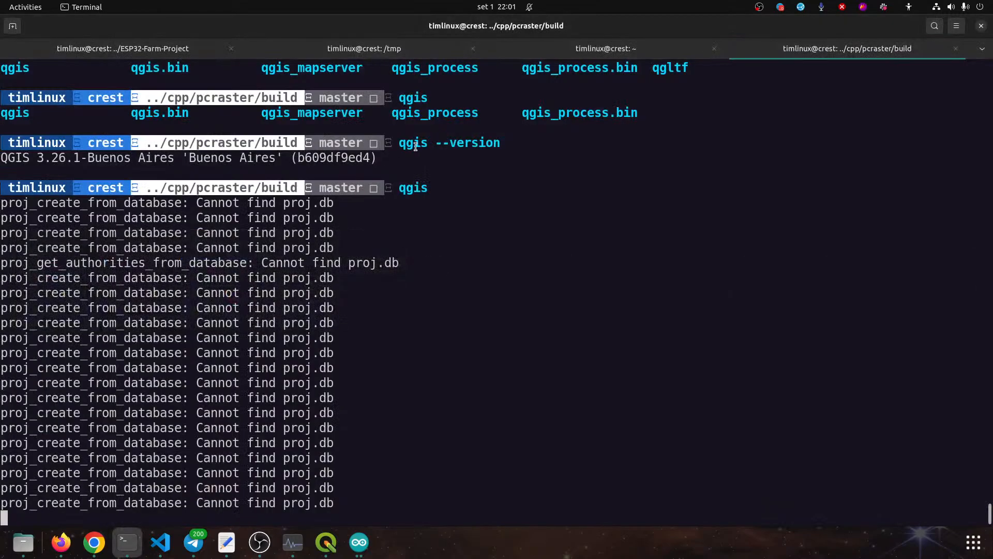
{"action": "scroll", "coordinate": [164, 169], "scroll_direction": "up", "scroll_amount": 4}
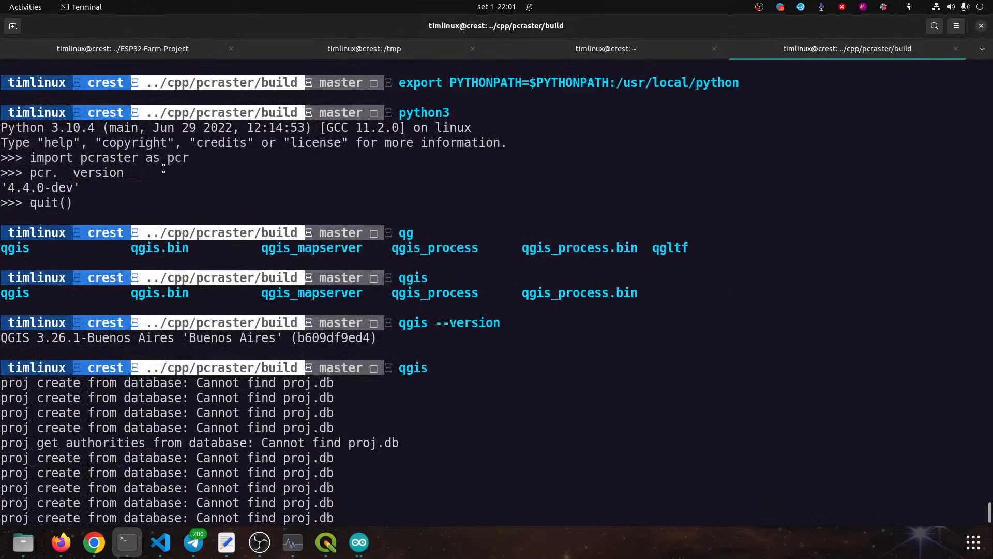
{"action": "left_click_drag", "start_coordinate": [148, 171], "coordinate": [30, 176]}
{"action": "left_click", "coordinate": [134, 174]}
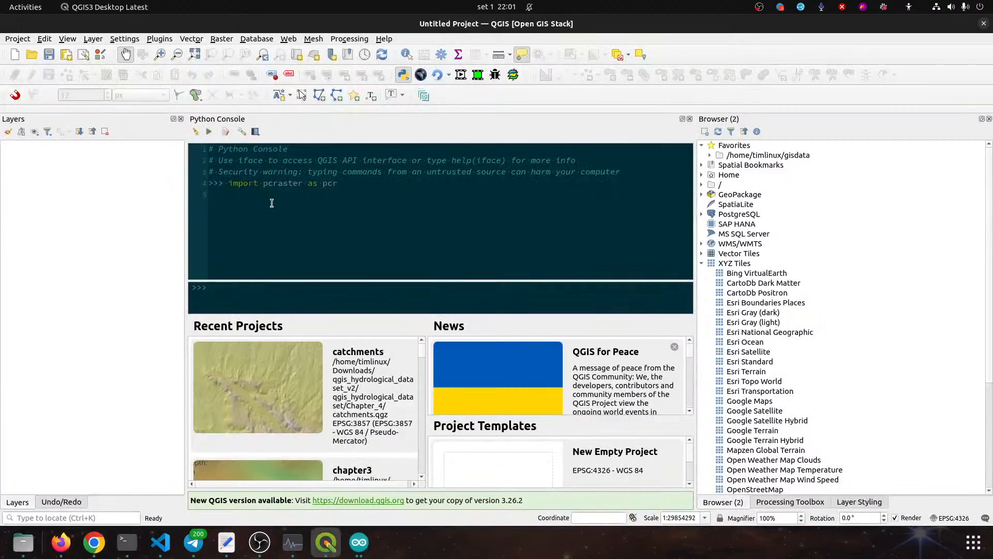
{"action": "middle_click", "coordinate": [232, 300]}
{"action": "key", "text": "Return"}
Move the empty toolbar beneath the annotation tools up to the end of their row
{"action": "left_click_drag", "start_coordinate": [7, 110], "coordinate": [453, 95]}
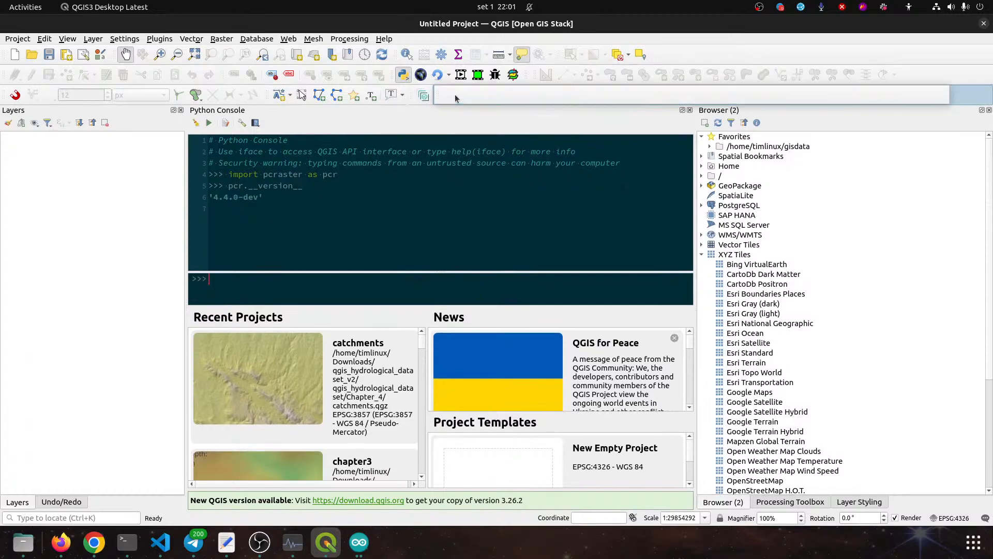
Search the installed QGIS plugins for pcraster and close the plugin manager
{"action": "left_click", "coordinate": [152, 41]}
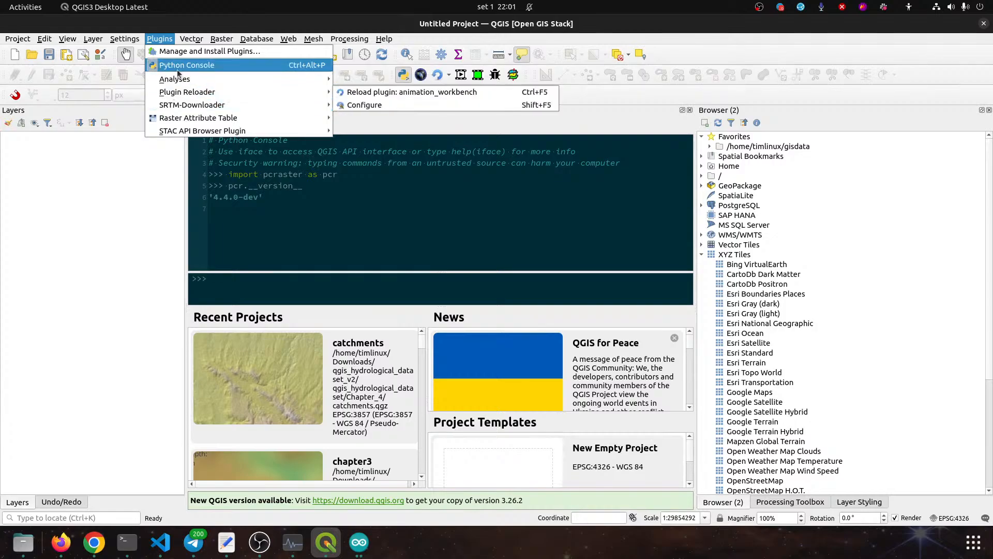
{"action": "left_click", "coordinate": [182, 52]}
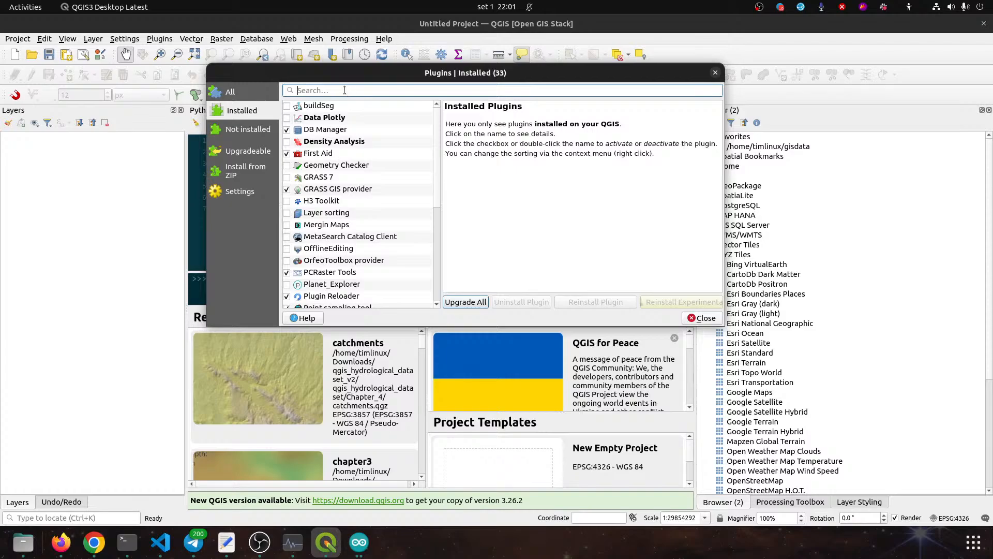
{"action": "type", "text": "pcraster"}
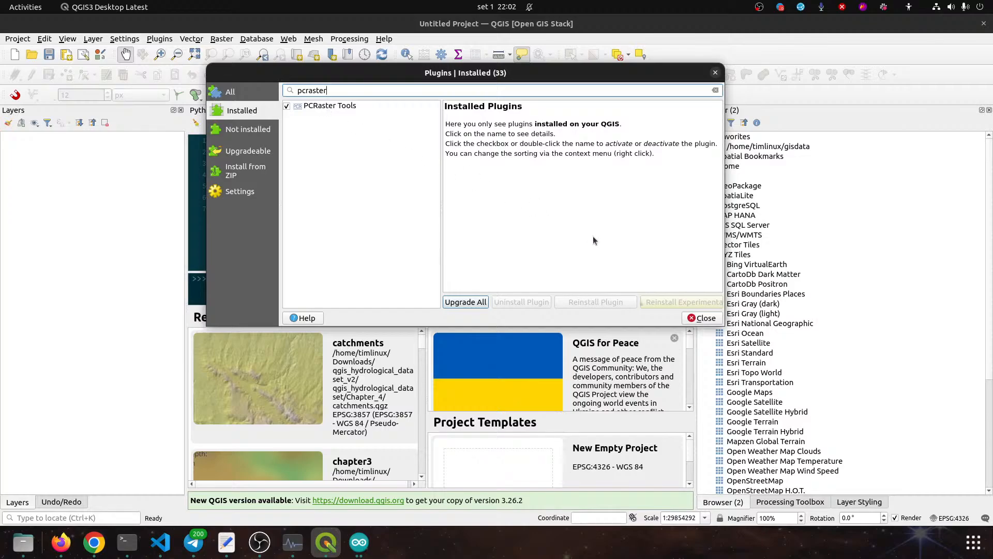
{"action": "left_click", "coordinate": [704, 320]}
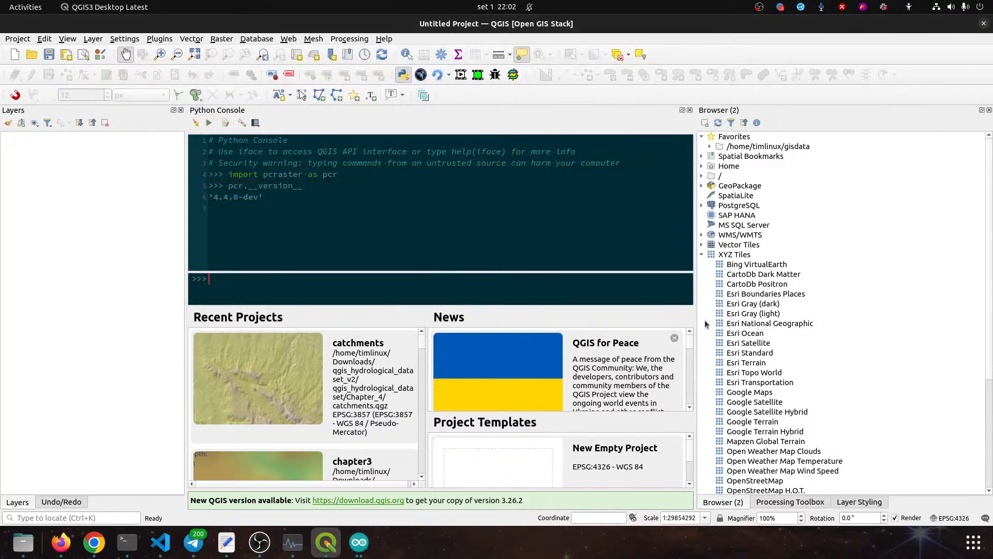
Close the Python Console and expand PCRaster's Area operations in the Processing Toolbox
{"action": "left_click", "coordinate": [663, 277]}
{"action": "left_click", "coordinate": [690, 110]}
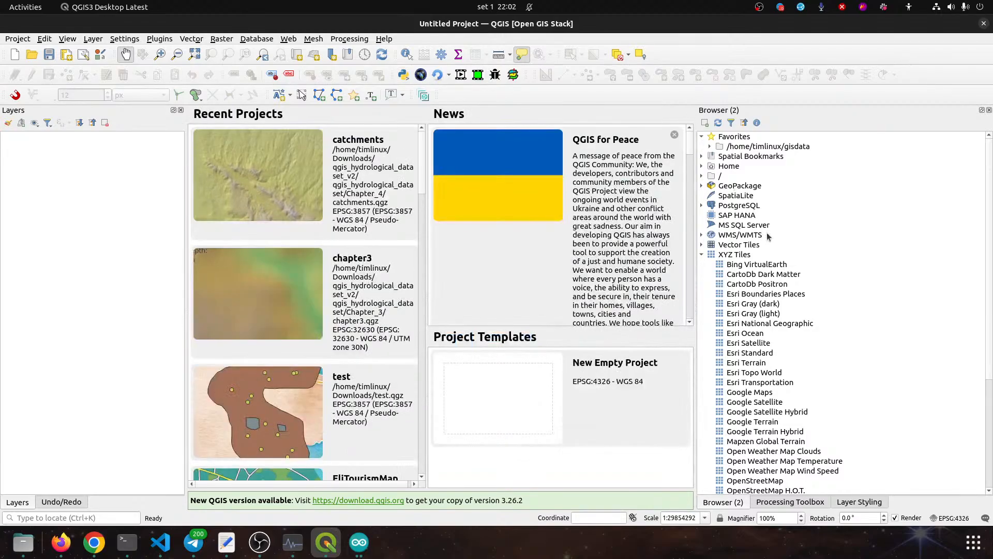
{"action": "left_click", "coordinate": [797, 503]}
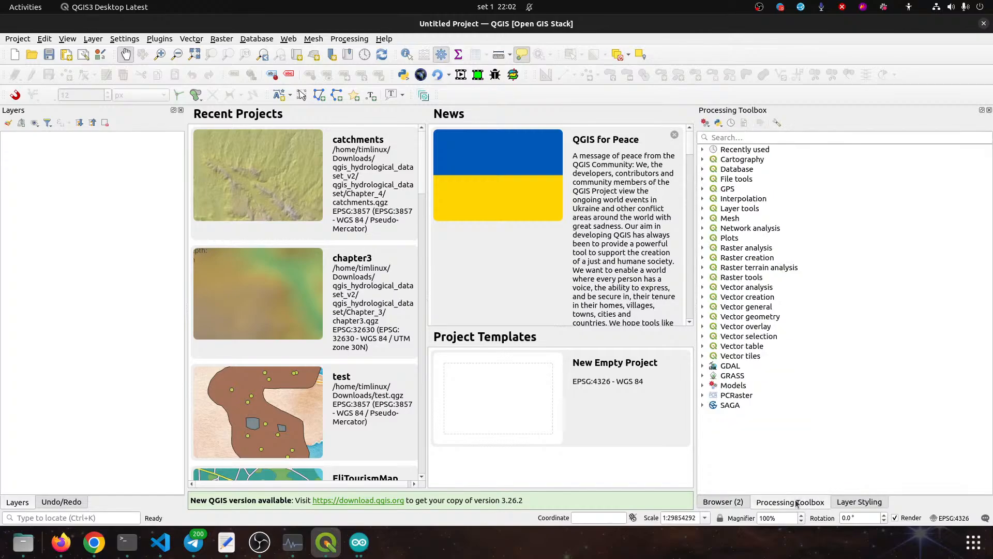
{"action": "left_click", "coordinate": [703, 396]}
{"action": "scroll", "coordinate": [807, 414], "scroll_direction": "down", "scroll_amount": 1}
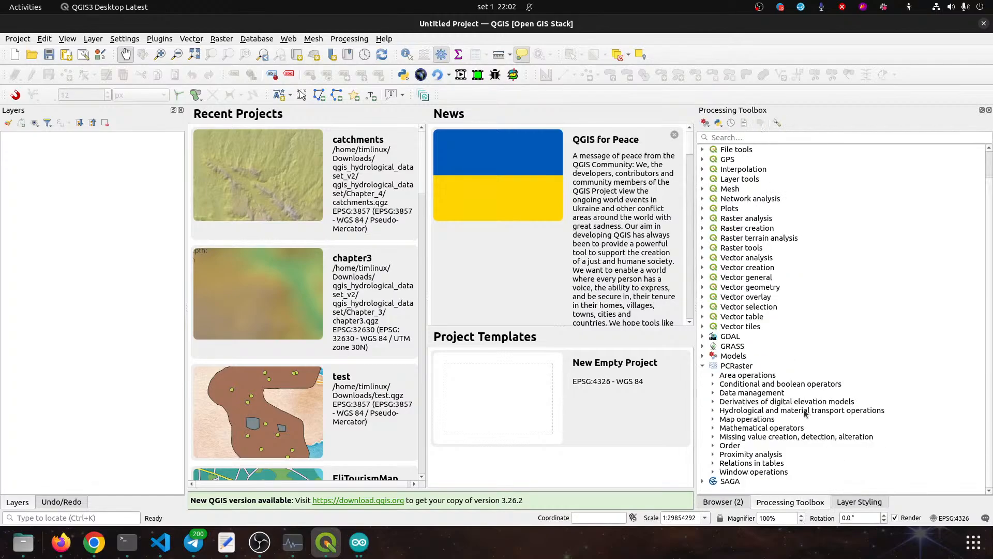
{"action": "left_click", "coordinate": [714, 375]}
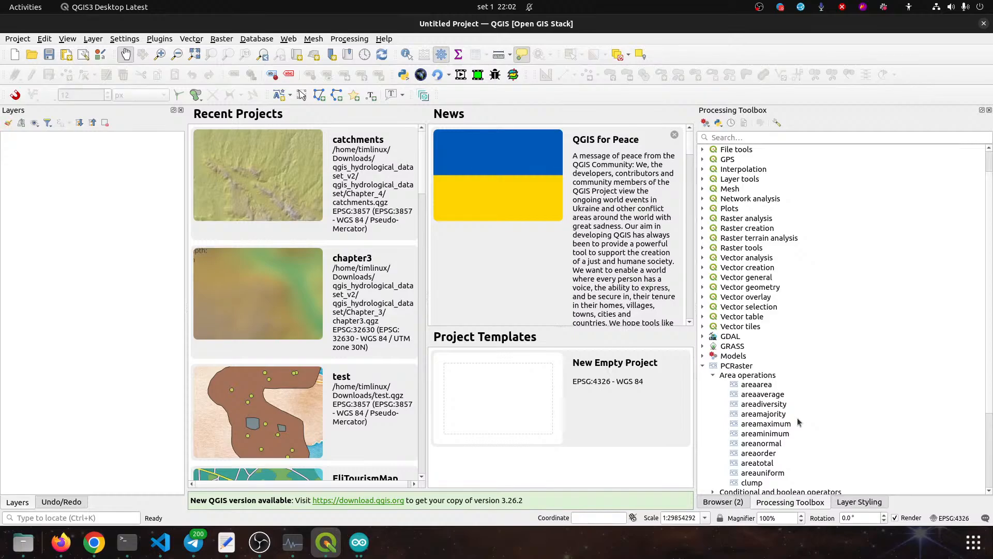
Open the recent catchments project and bring up PCRaster's Convert to PCRaster Format algorithm from the Data management group
{"action": "double_click", "coordinate": [296, 192]}
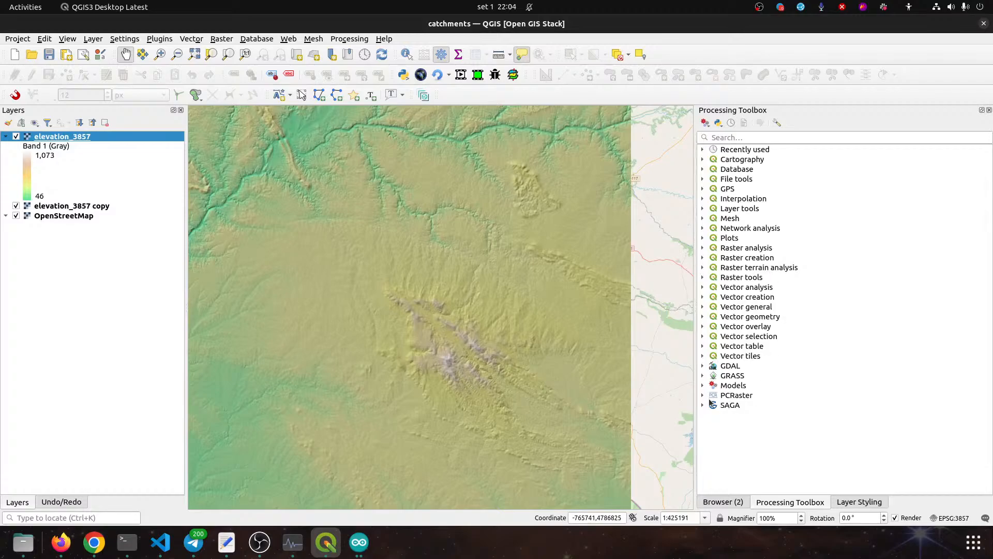
{"action": "left_click", "coordinate": [703, 396]}
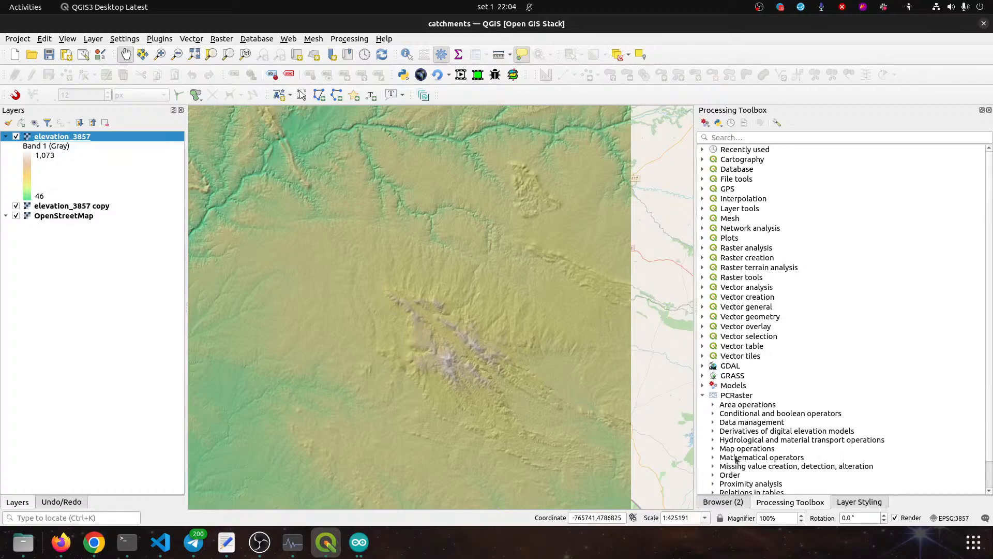
{"action": "left_click", "coordinate": [713, 422]}
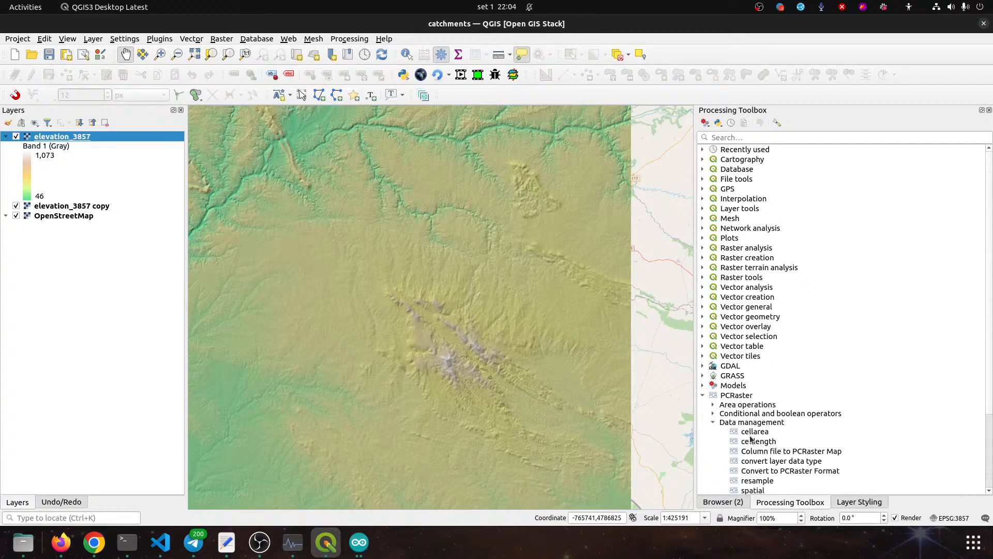
{"action": "scroll", "coordinate": [789, 460], "scroll_direction": "down", "scroll_amount": 2}
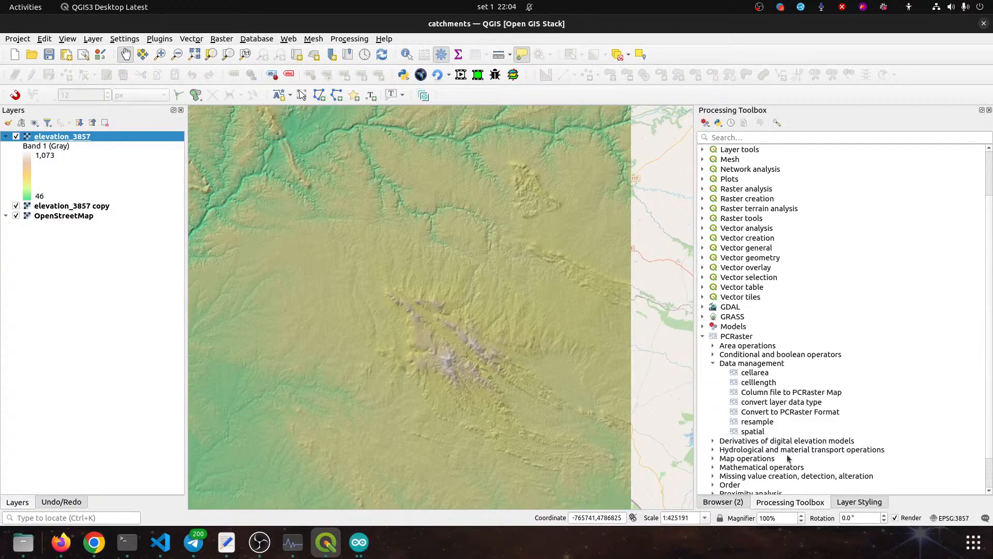
{"action": "double_click", "coordinate": [767, 412]}
{"action": "left_click_drag", "start_coordinate": [652, 105], "coordinate": [424, 111]}
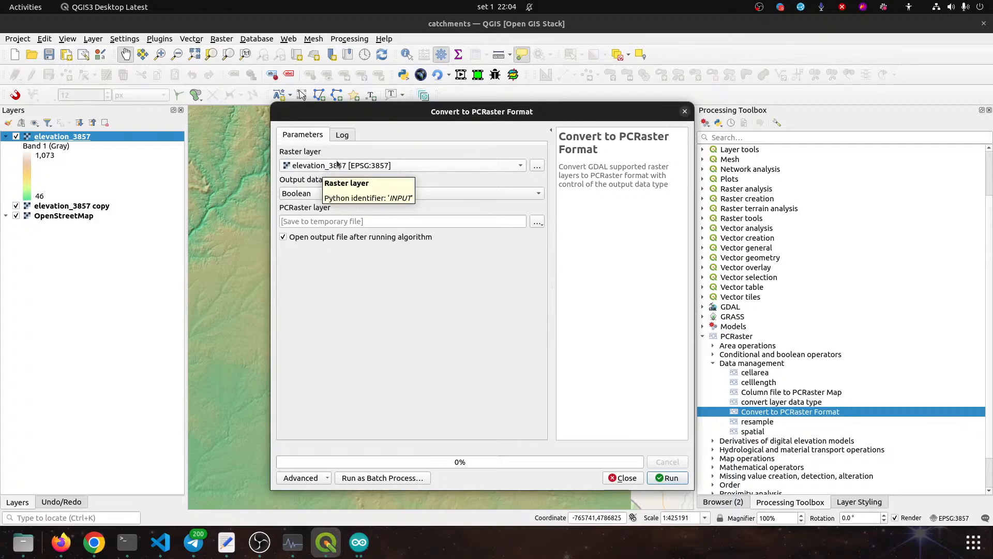
Convert elevation_3857 to PCRaster format with the Scalar output data type, saving it as dem.map in the Chapter_4 folder
{"action": "left_click", "coordinate": [299, 194]}
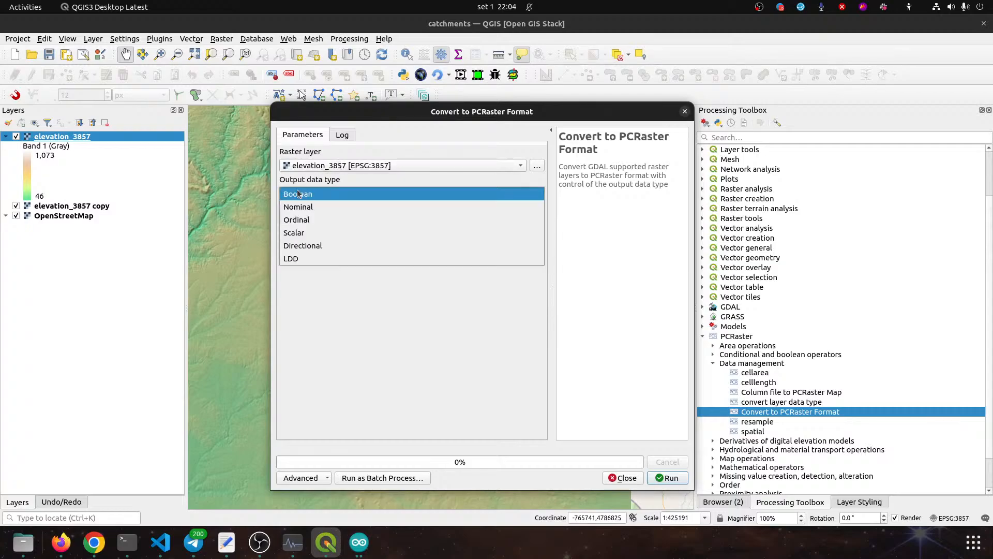
{"action": "left_click", "coordinate": [306, 237]}
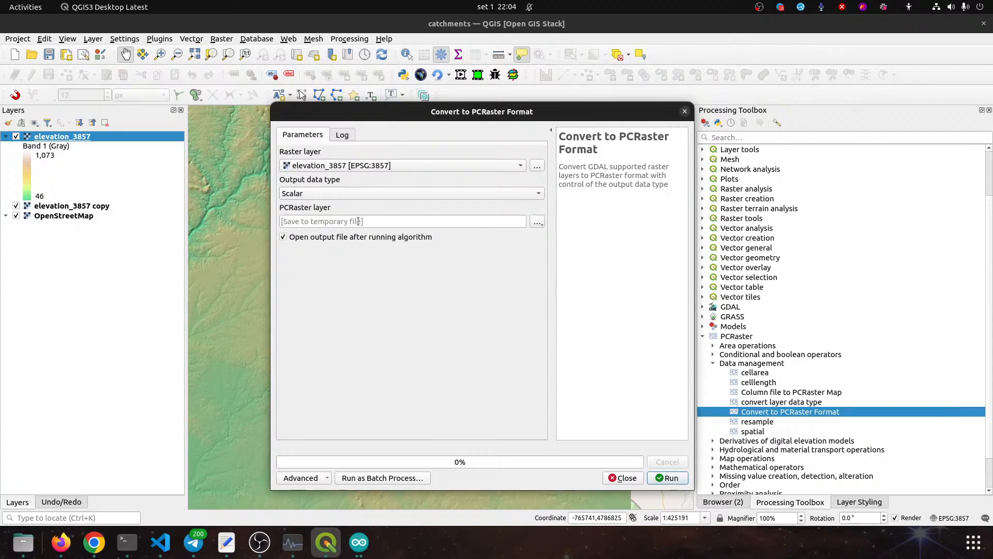
{"action": "left_click", "coordinate": [539, 224]}
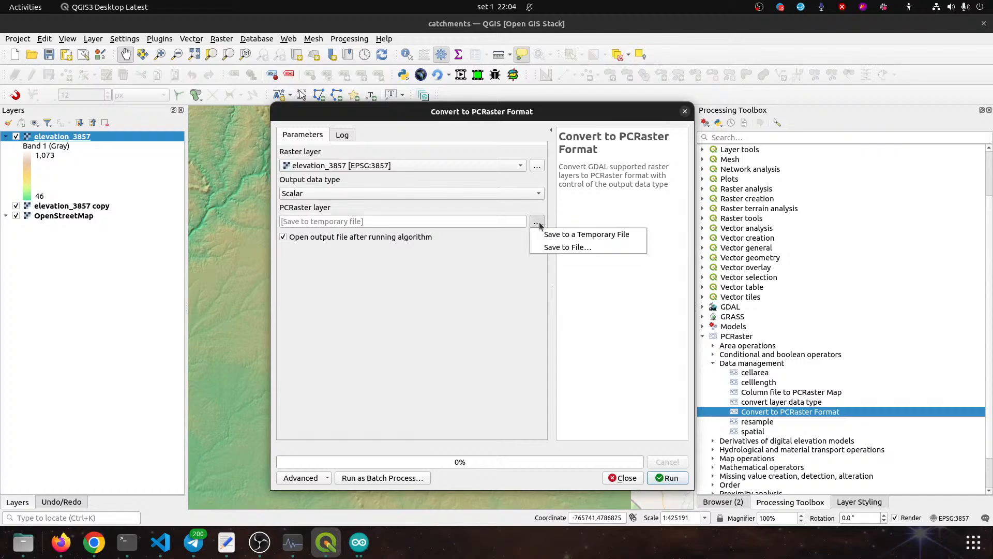
{"action": "left_click", "coordinate": [545, 247]}
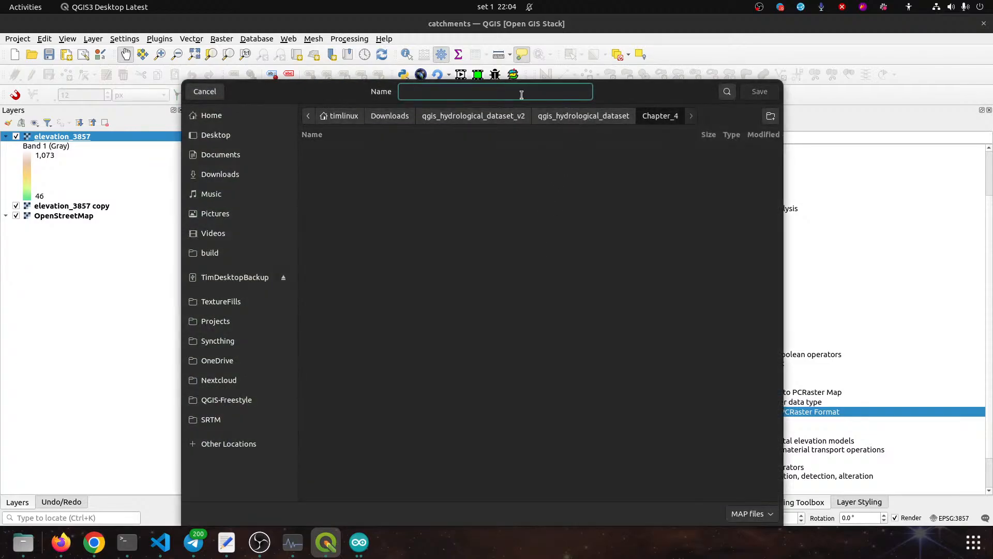
{"action": "type", "text": "dem"}
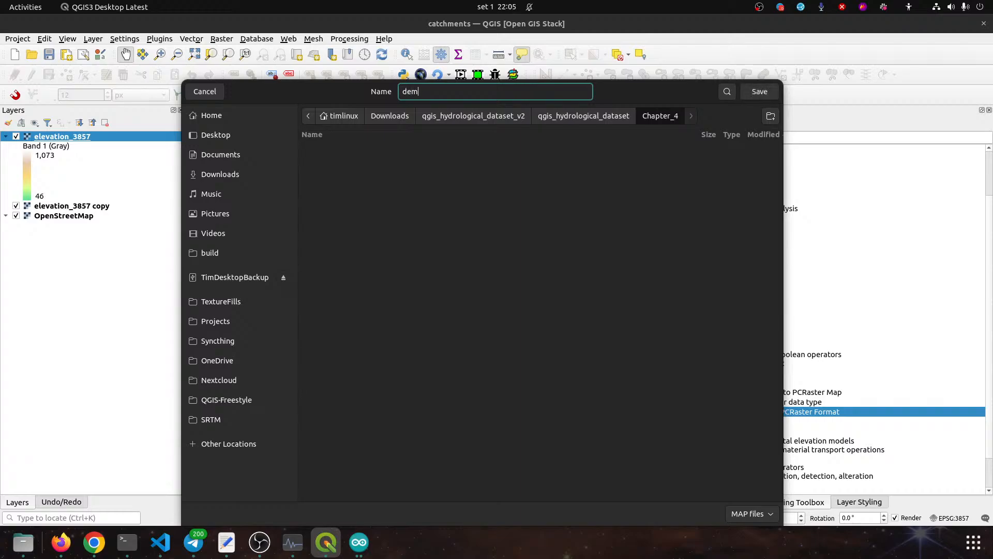
{"action": "type", "text": ".map"}
{"action": "left_click", "coordinate": [760, 92]}
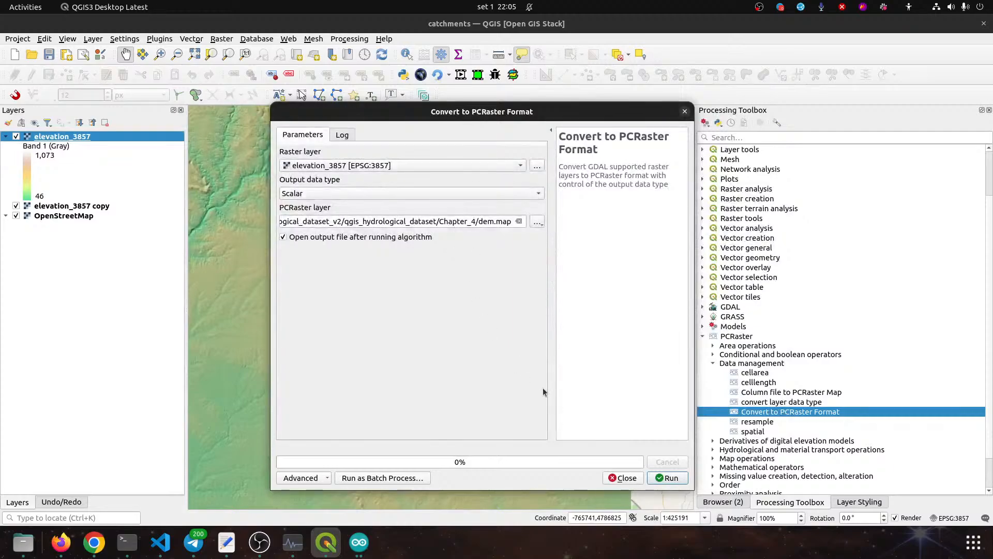
{"action": "left_click", "coordinate": [662, 475]}
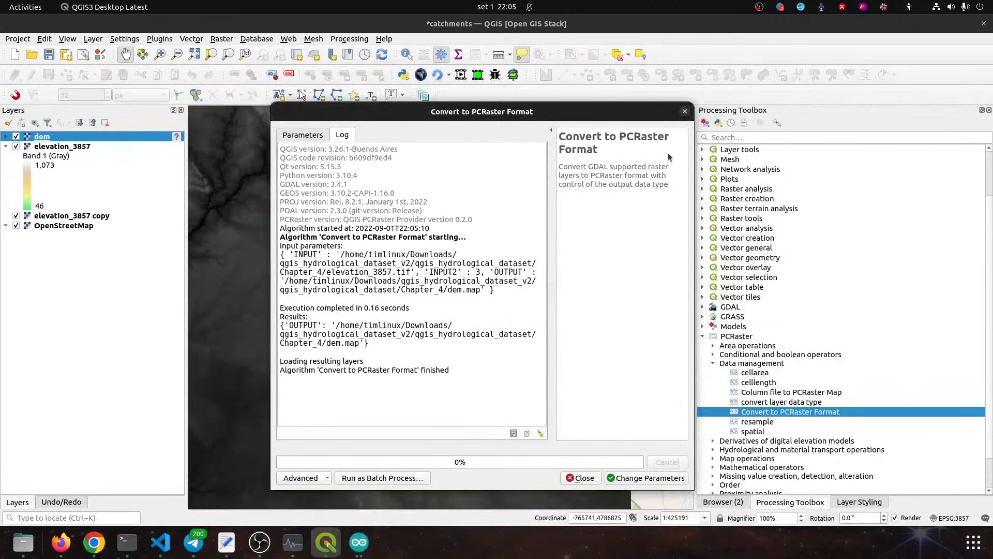
{"action": "left_click", "coordinate": [684, 112]}
Copy the elevation_3857 layer's style and paste it onto the dem layer
{"action": "right_click", "coordinate": [36, 146]}
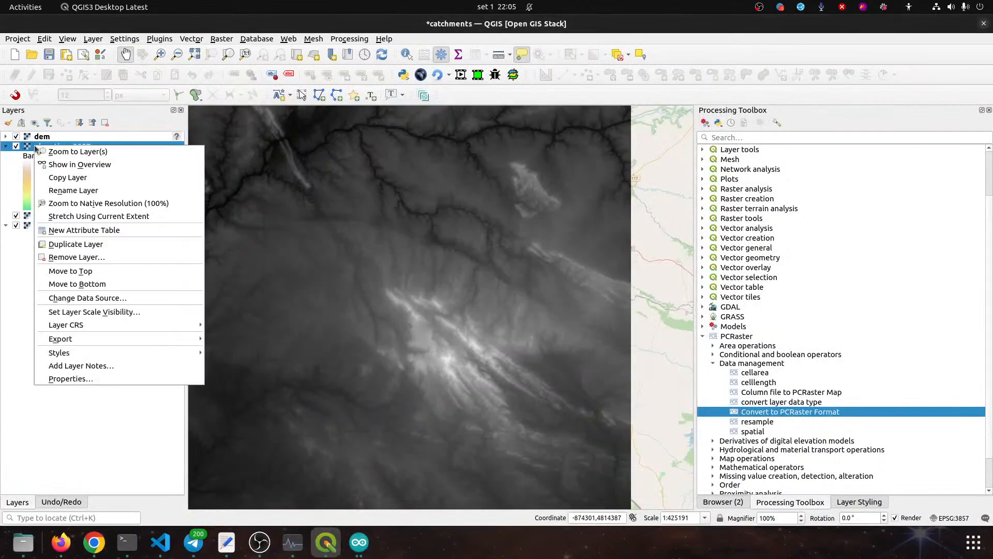
{"action": "mouse_move", "coordinate": [83, 353]}
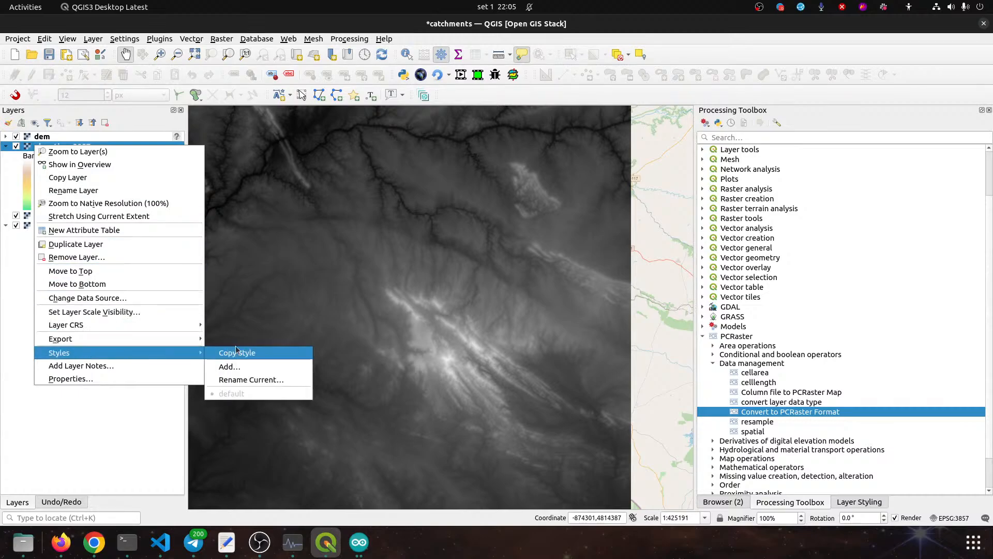
{"action": "left_click", "coordinate": [235, 353]}
{"action": "left_click", "coordinate": [39, 136]}
{"action": "right_click", "coordinate": [35, 137]}
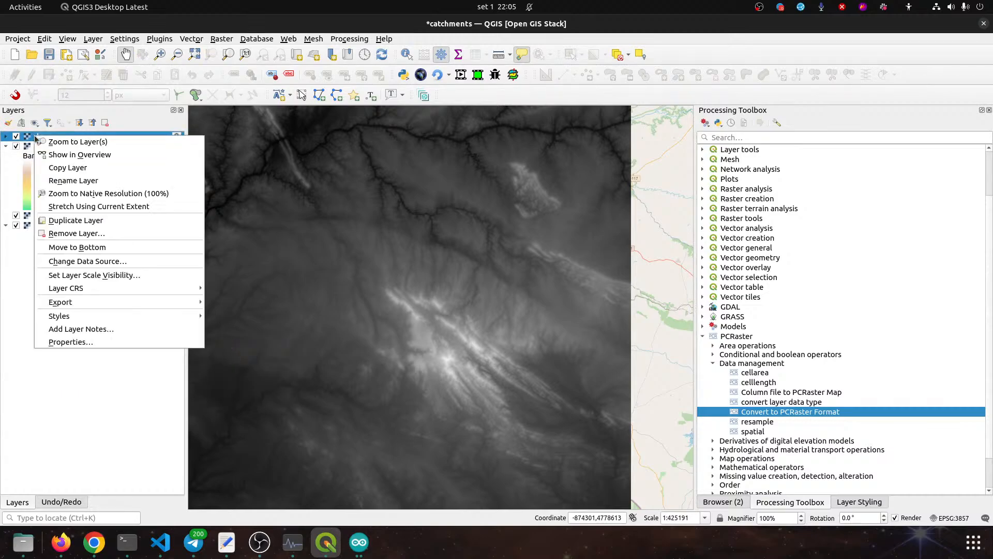
{"action": "left_click", "coordinate": [251, 327]}
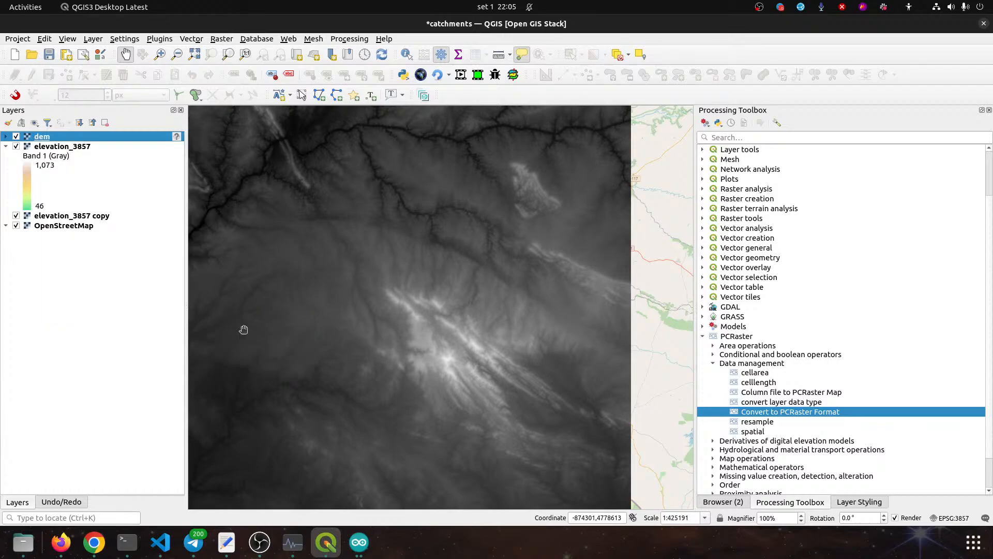
Remove the elevation_3857 layer from the project and save the project
{"action": "left_click", "coordinate": [50, 147]}
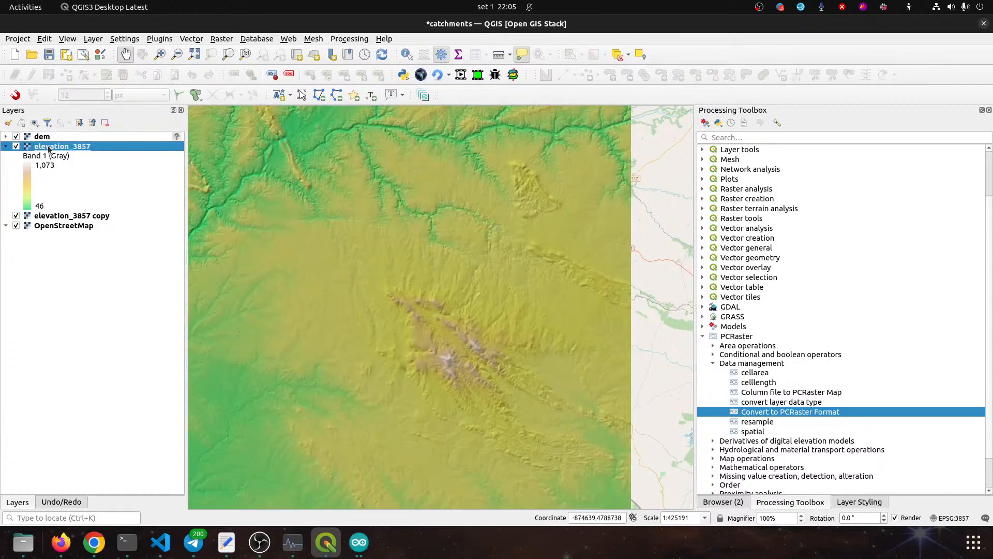
{"action": "key", "text": "ctrl+d"}
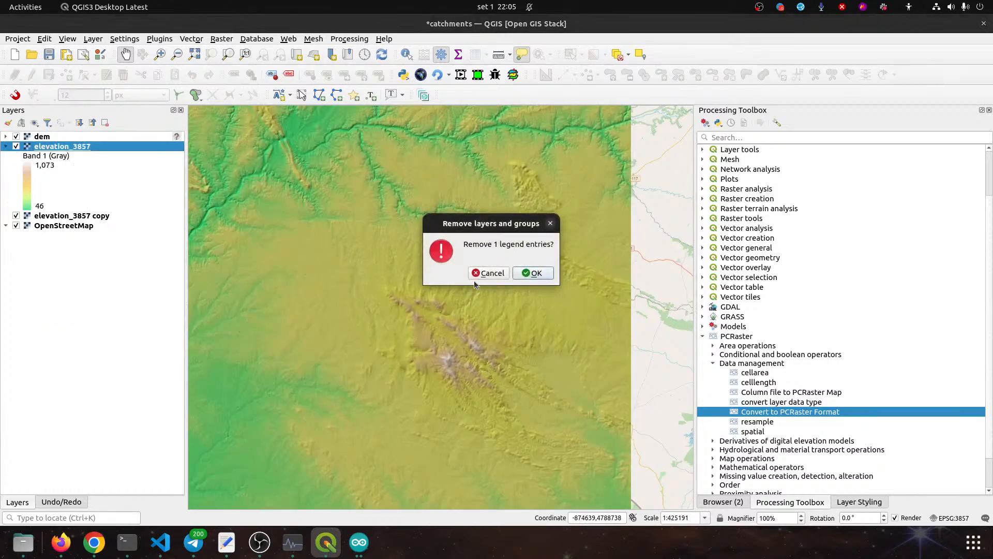
{"action": "left_click", "coordinate": [534, 274]}
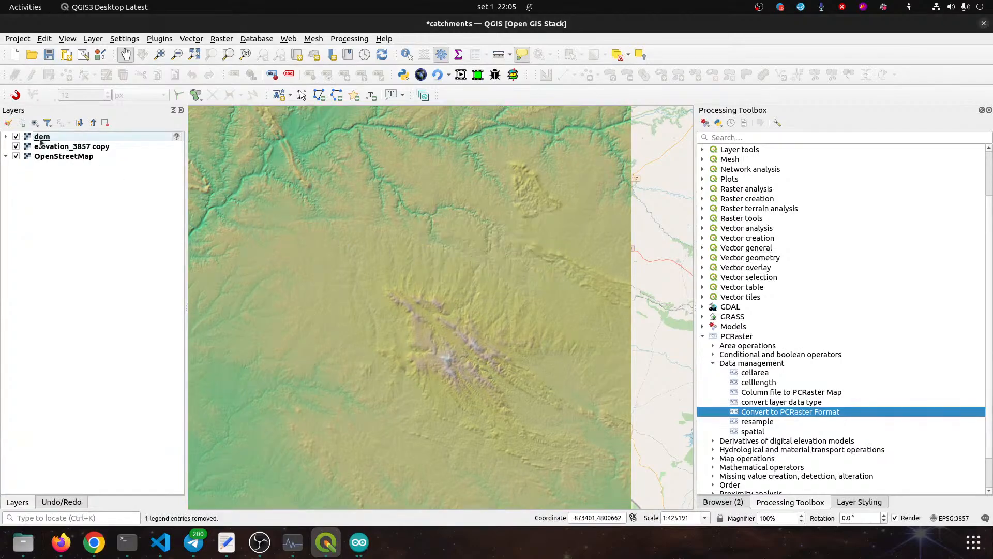
{"action": "left_click", "coordinate": [50, 55]}
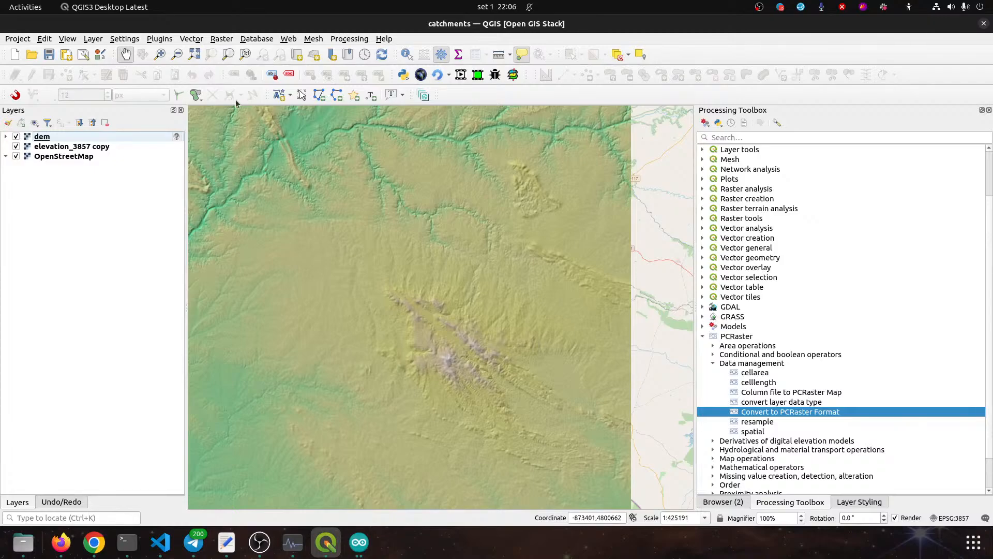
Open PCRaster's lddcreate algorithm from the Hydrological and material transport operations group
{"action": "scroll", "coordinate": [761, 406], "scroll_direction": "down", "scroll_amount": 2}
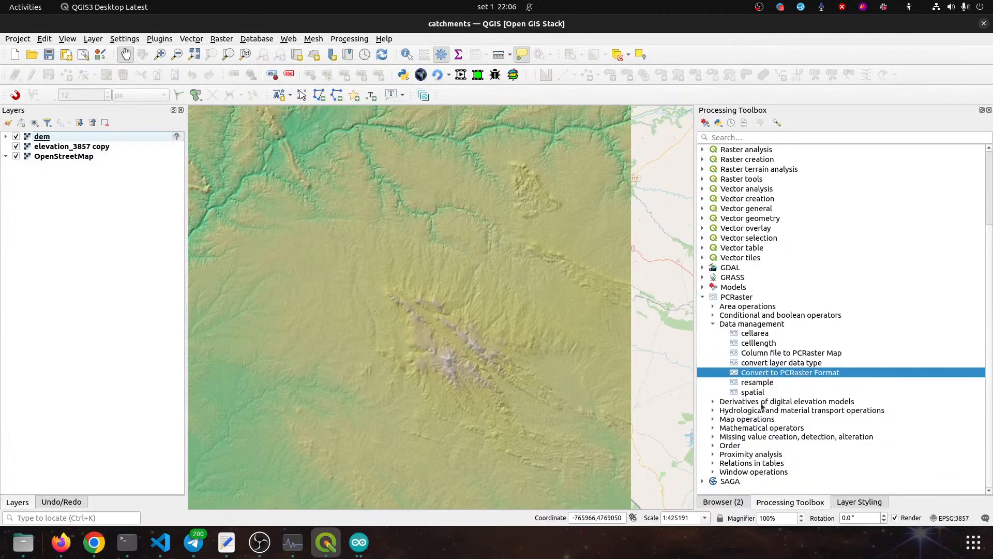
{"action": "left_click", "coordinate": [713, 402]}
{"action": "scroll", "coordinate": [724, 438], "scroll_direction": "down", "scroll_amount": 1}
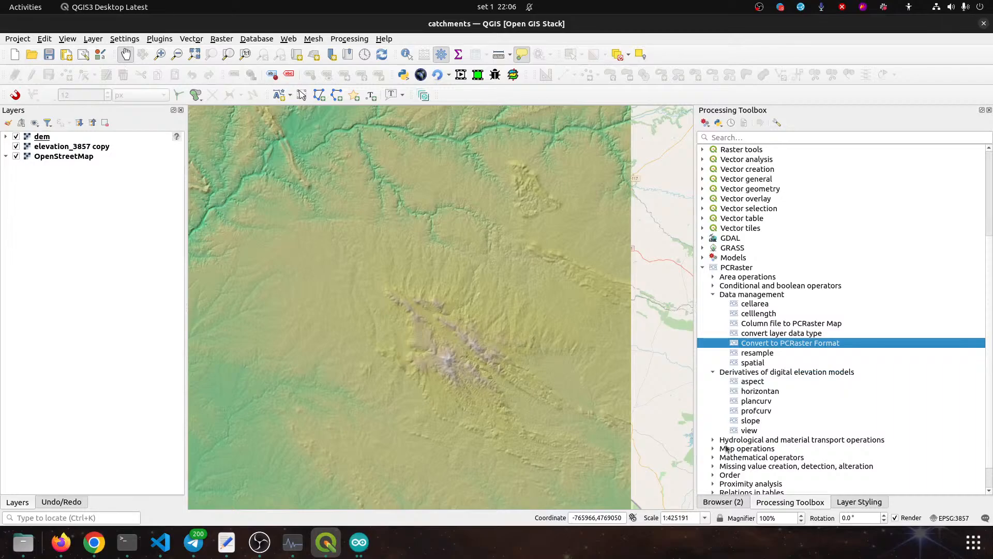
{"action": "scroll", "coordinate": [713, 453], "scroll_direction": "down", "scroll_amount": 1}
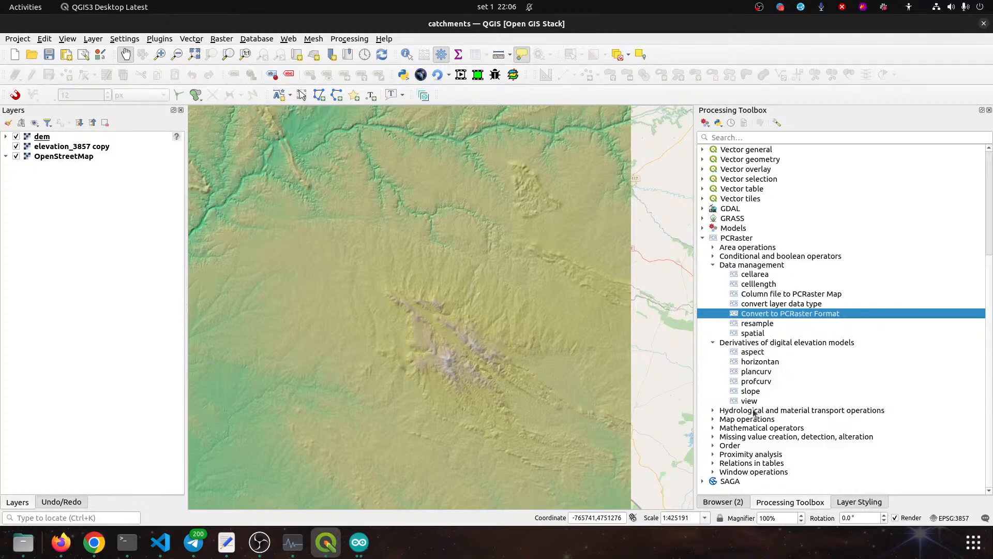
{"action": "left_click", "coordinate": [713, 410]}
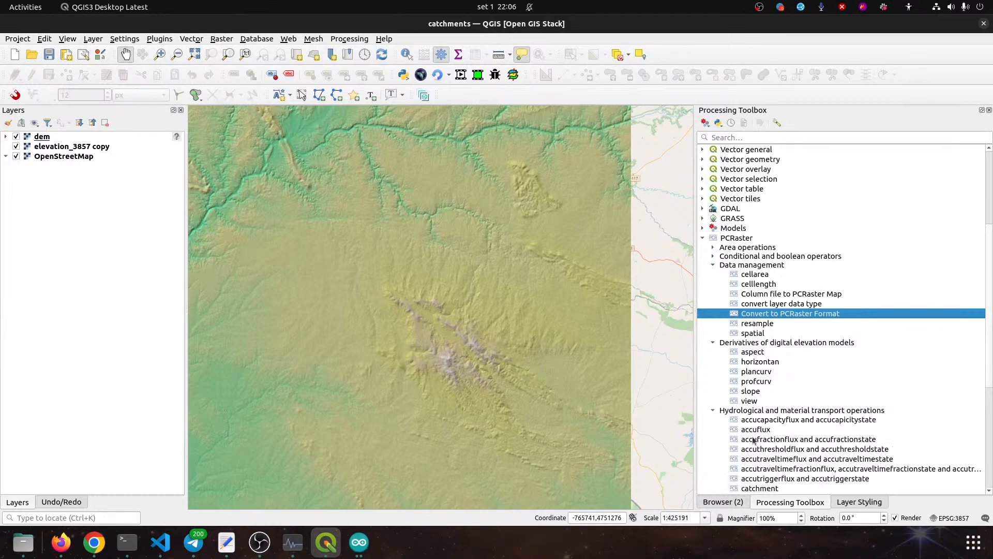
{"action": "scroll", "coordinate": [800, 448], "scroll_direction": "down", "scroll_amount": 3}
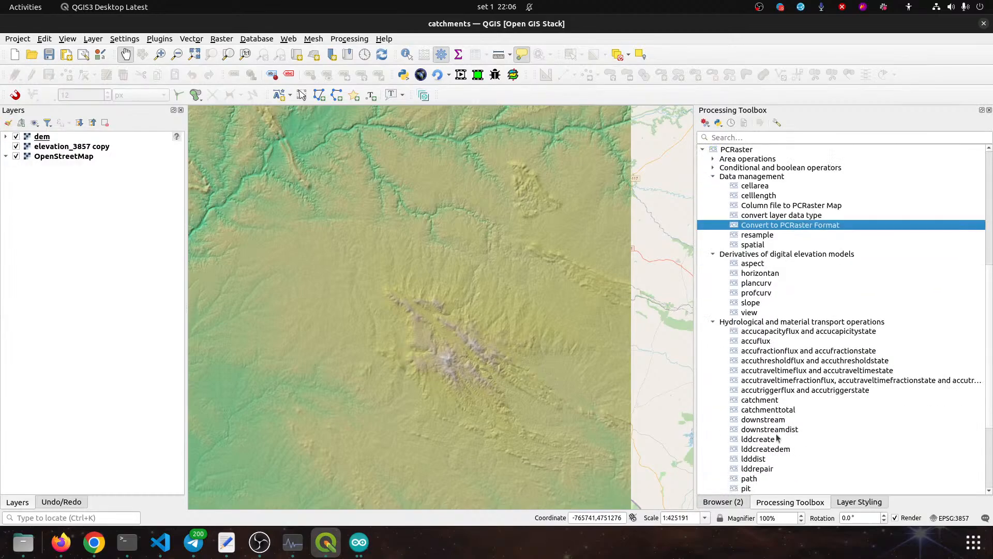
{"action": "left_click", "coordinate": [759, 441]}
{"action": "double_click", "coordinate": [760, 441]}
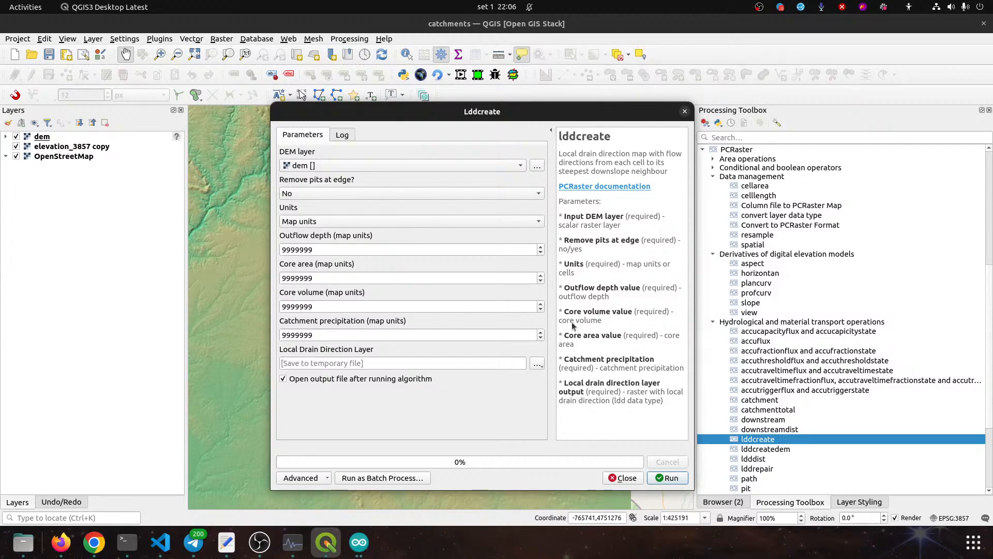
Run lddcreate on the dem layer, saving the local drain direction output as flow_direction.map in the Chapter_4 folder
{"action": "left_click", "coordinate": [535, 366]}
{"action": "left_click", "coordinate": [553, 391]}
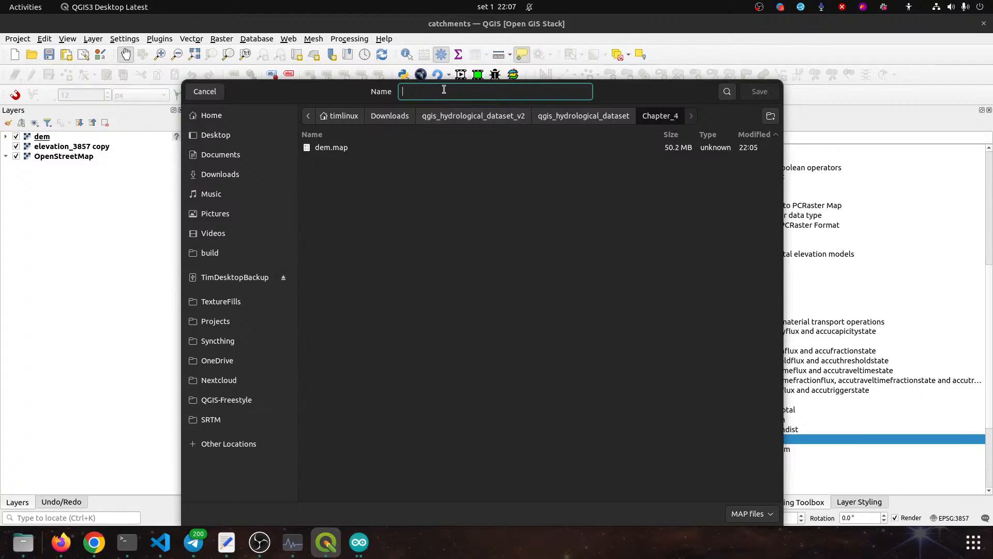
{"action": "type", "text": "flow"}
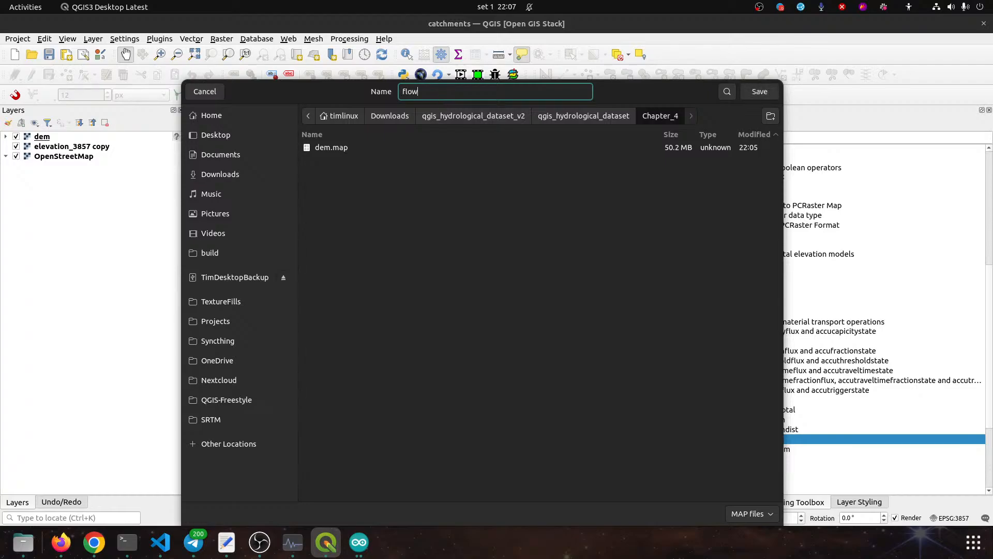
{"action": "type", "text": "_direction.map"}
{"action": "key", "text": "Return"}
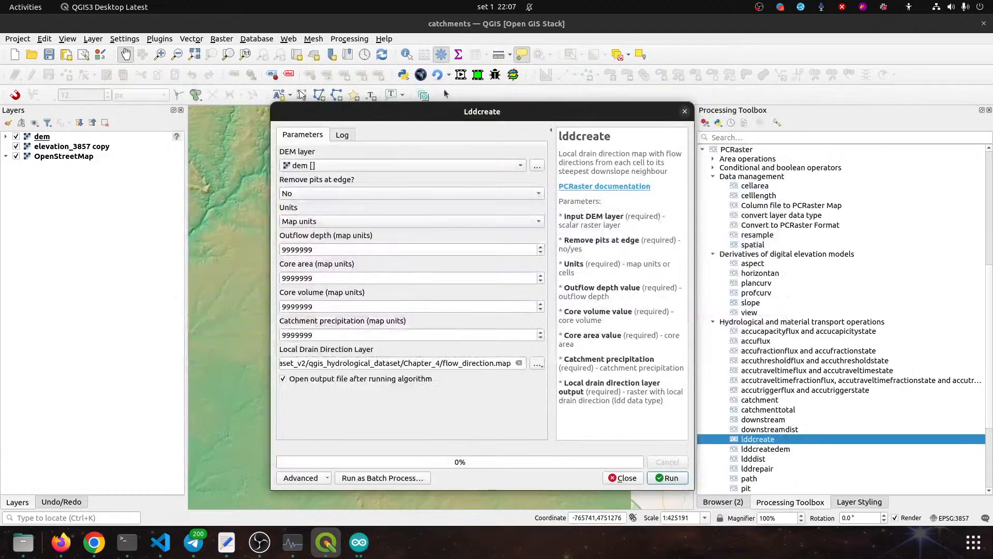
{"action": "left_click", "coordinate": [673, 479]}
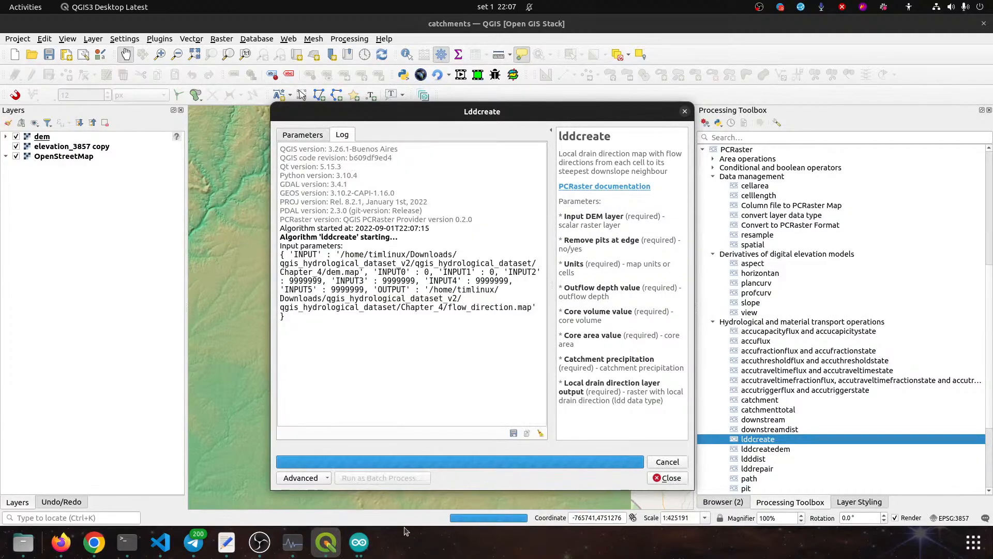
Check the CPU and memory load in System Monitor while the lddcreate run is in progress in QGIS
{"action": "left_click", "coordinate": [293, 542]}
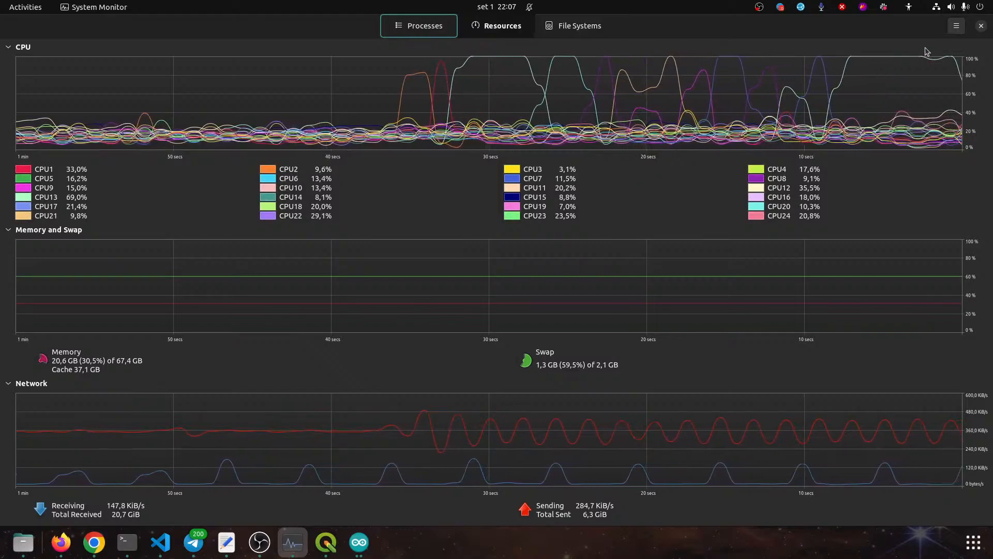
{"action": "left_click", "coordinate": [326, 542]}
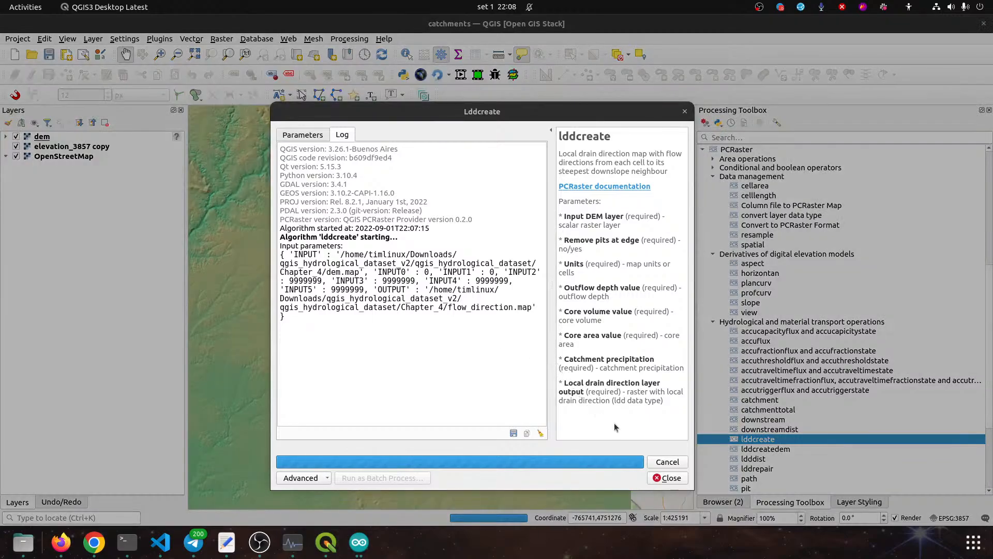
{"action": "left_click", "coordinate": [292, 543]}
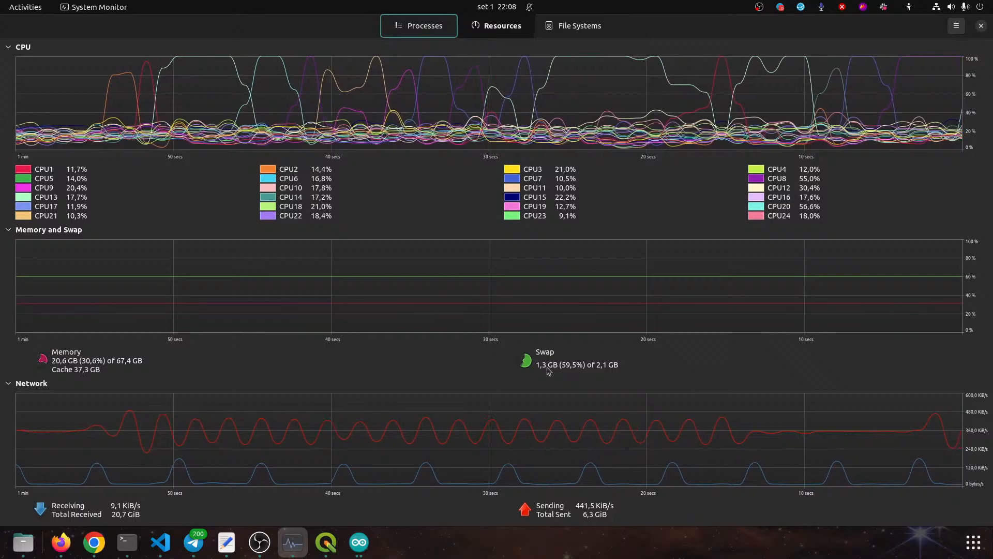
{"action": "left_click", "coordinate": [326, 543]}
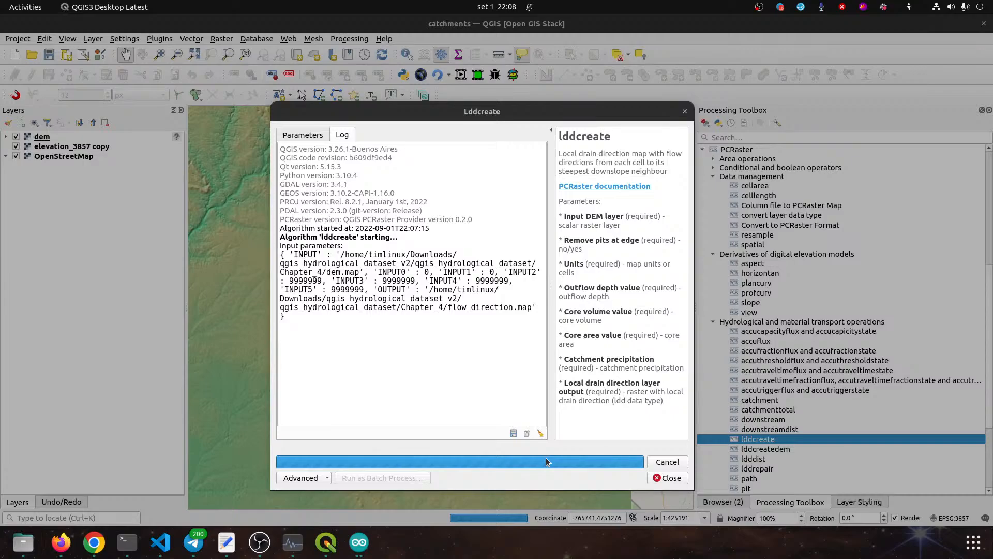
{"action": "left_click", "coordinate": [293, 542]}
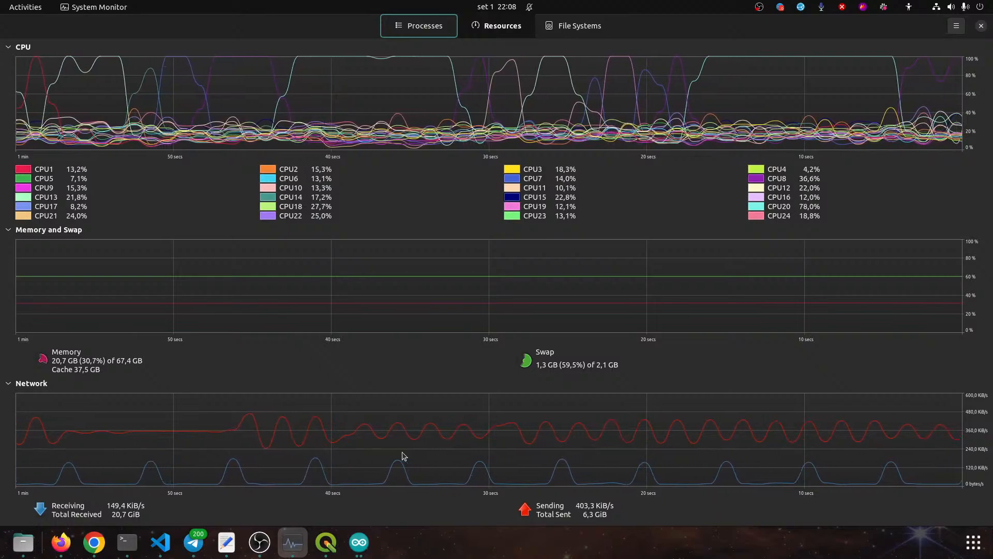
Switch to Chrome and read the QGIS for Hydrological Applications book page, enlarged to 110%, including the second edition's new features
{"action": "left_click", "coordinate": [95, 544]}
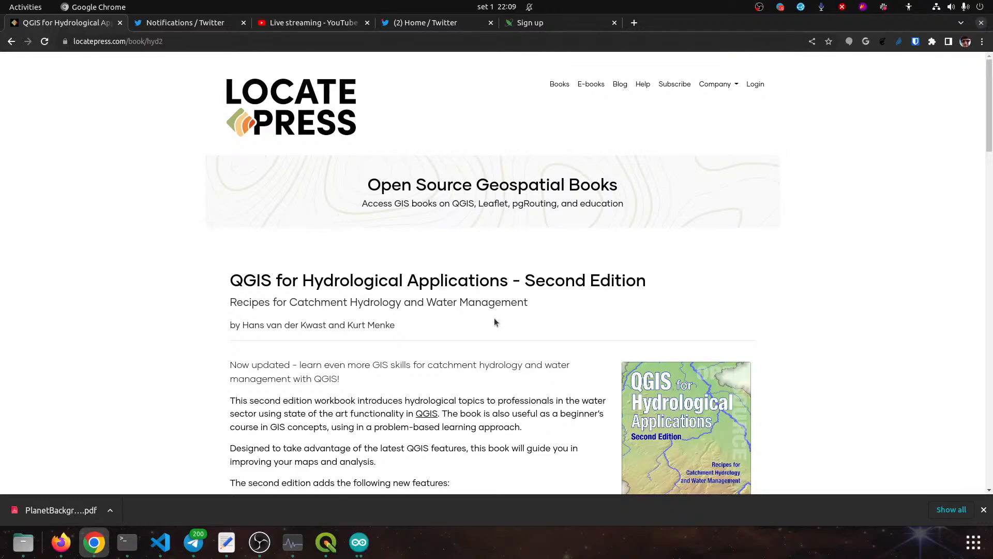
{"action": "key", "text": "ctrl+plus"}
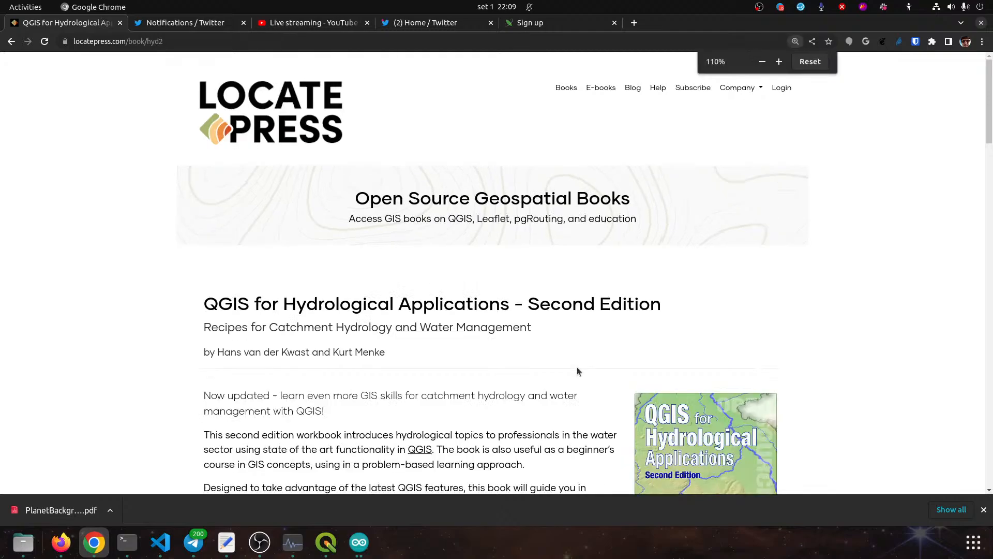
{"action": "scroll", "coordinate": [601, 302], "scroll_direction": "down", "scroll_amount": 2}
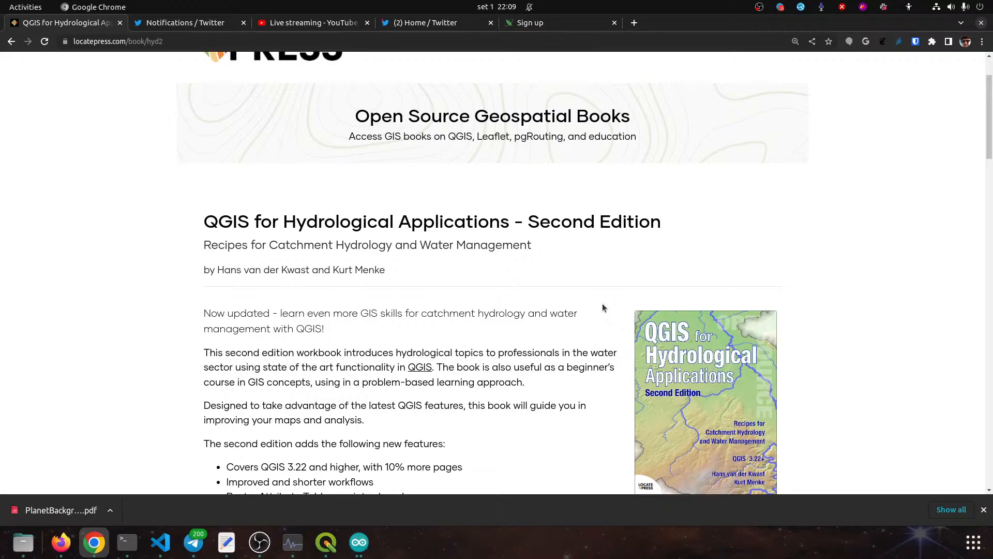
{"action": "scroll", "coordinate": [602, 307], "scroll_direction": "down", "scroll_amount": 2}
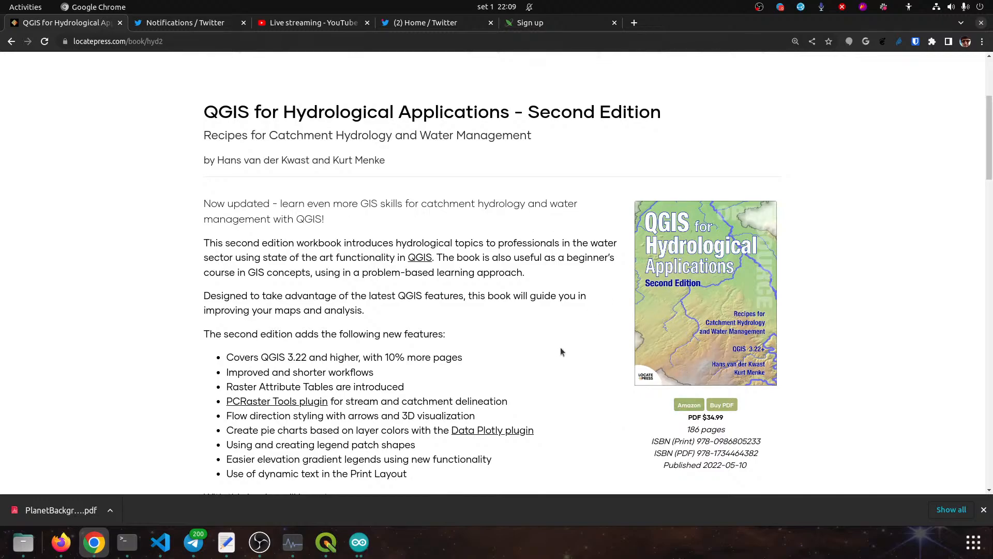
{"action": "scroll", "coordinate": [561, 352], "scroll_direction": "down", "scroll_amount": 1}
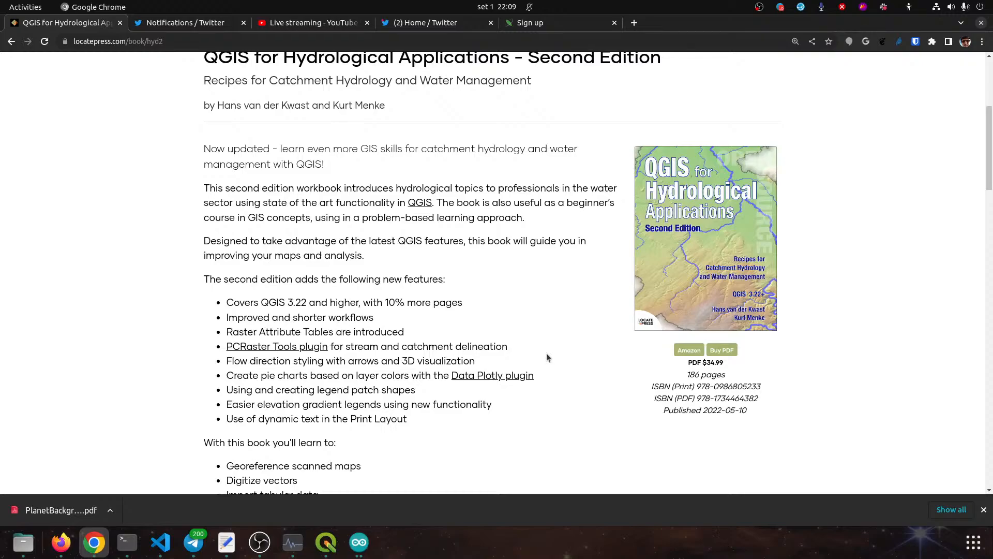
{"action": "scroll", "coordinate": [547, 354], "scroll_direction": "down", "scroll_amount": 5}
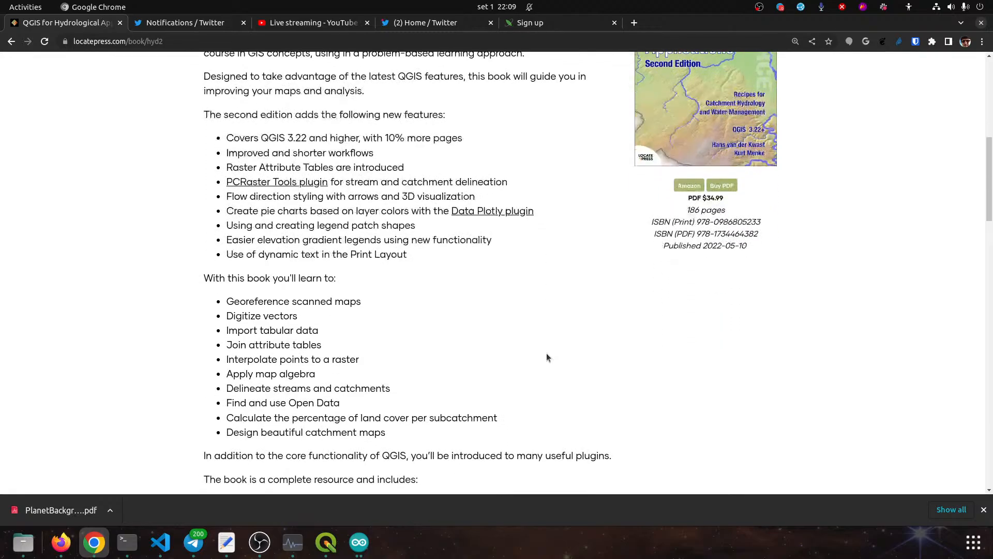
{"action": "scroll", "coordinate": [547, 356], "scroll_direction": "down", "scroll_amount": 2}
{"action": "scroll", "coordinate": [545, 355], "scroll_direction": "up", "scroll_amount": 8}
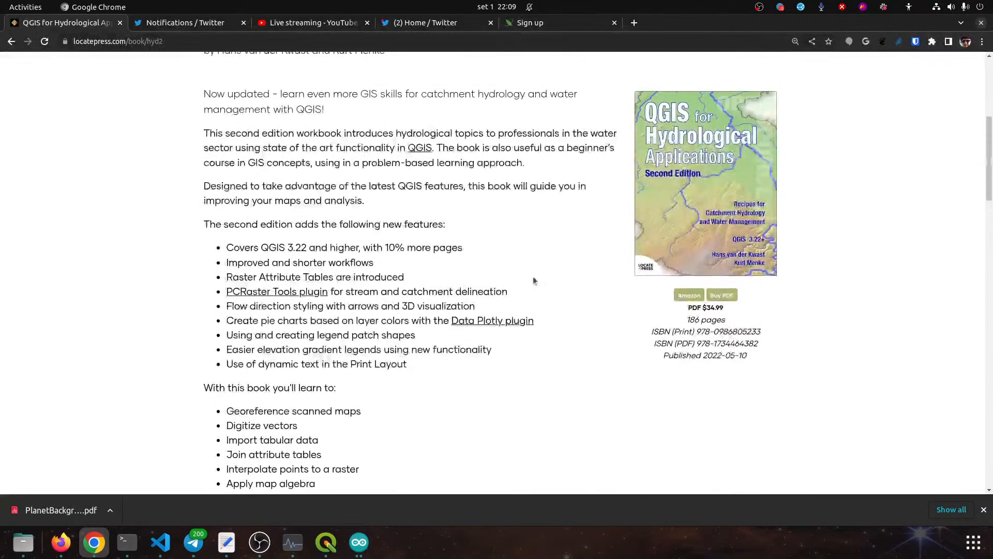
{"action": "scroll", "coordinate": [434, 177], "scroll_direction": "up", "scroll_amount": 3}
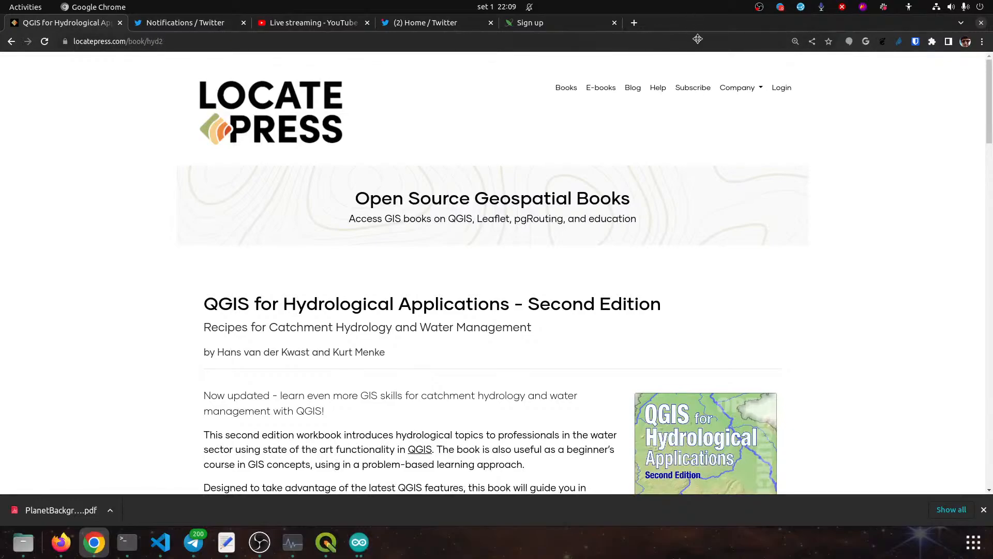
{"action": "left_click_drag", "start_coordinate": [698, 39], "coordinate": [992, 26]}
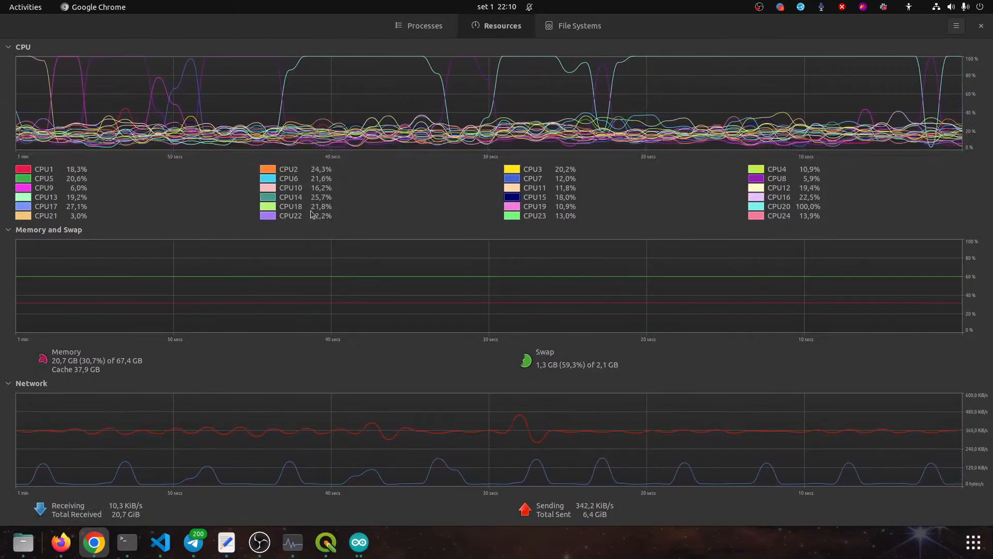
Monitor the lddcreate run until it finishes, close its dialog in QGIS, and save the project
{"action": "left_click", "coordinate": [331, 547]}
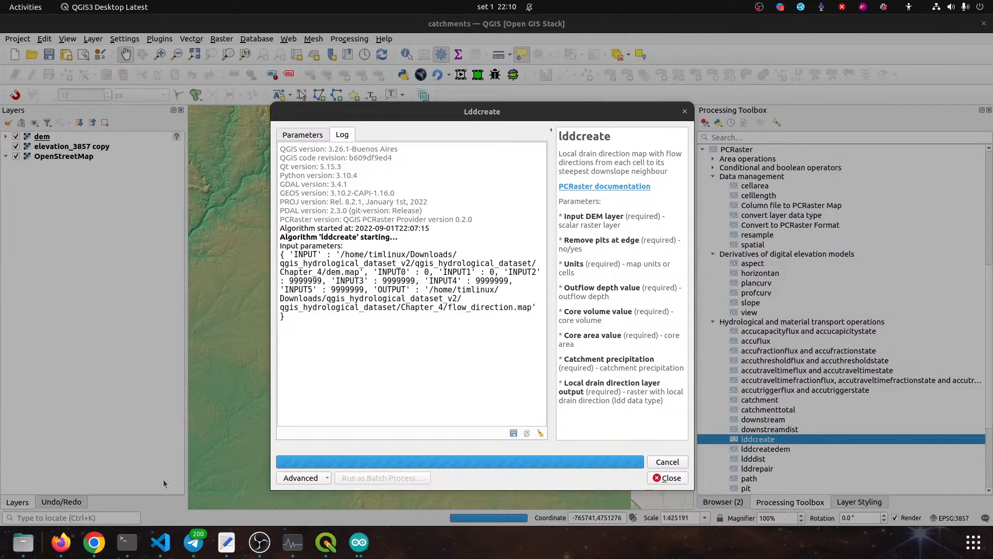
{"action": "left_click", "coordinate": [292, 543]}
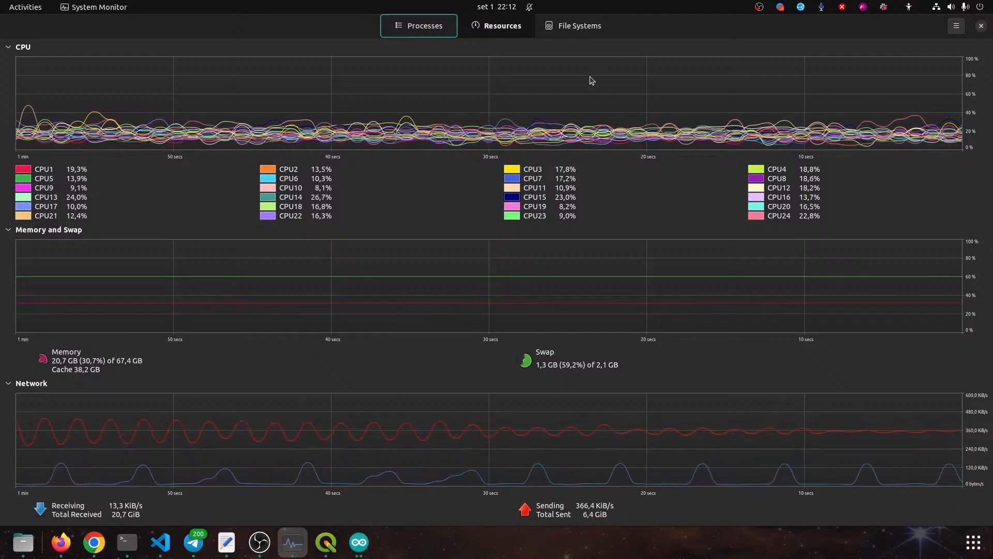
{"action": "left_click", "coordinate": [325, 541]}
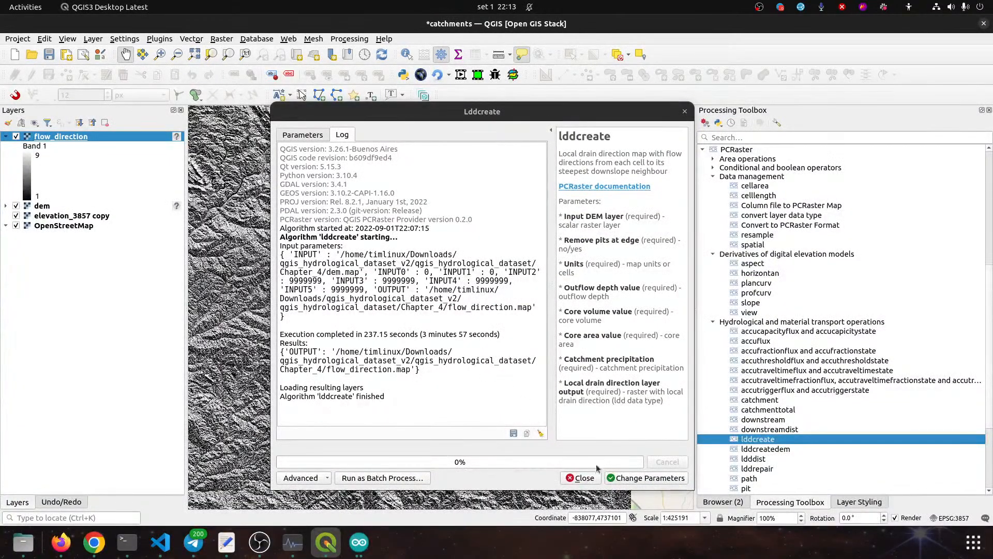
{"action": "left_click", "coordinate": [580, 478]}
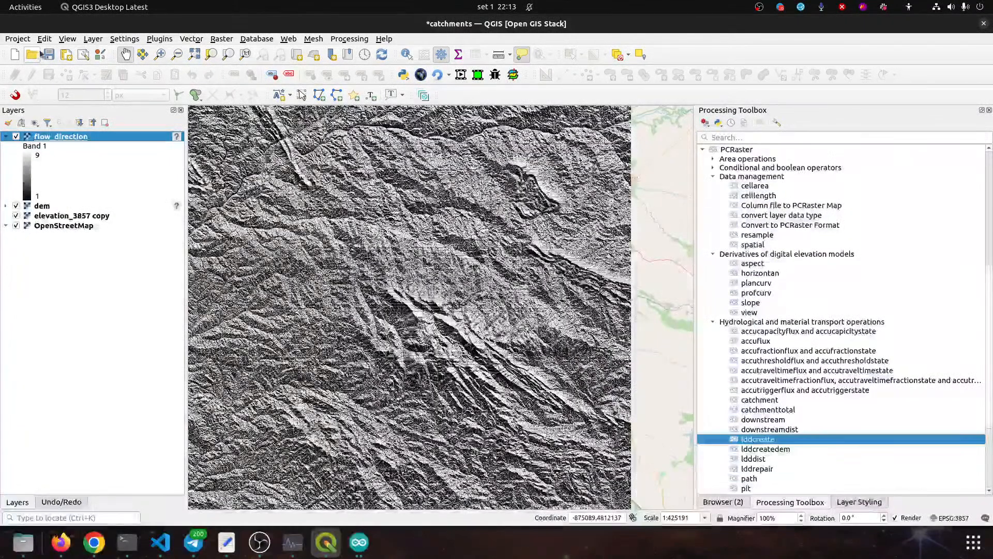
{"action": "left_click", "coordinate": [49, 54]}
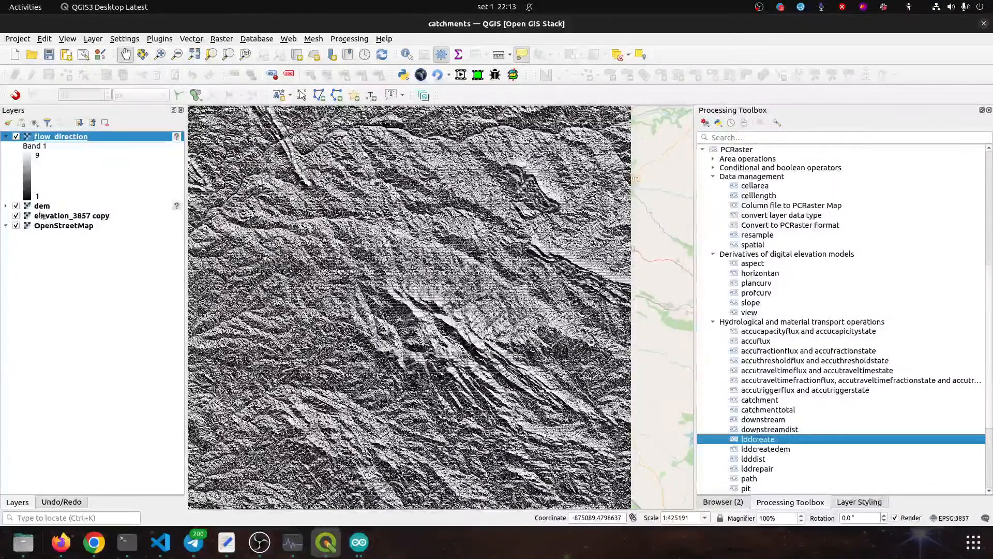
Move the dem layer above flow_direction and set the flow_direction layer's blending mode to Multiply
{"action": "left_click_drag", "start_coordinate": [38, 208], "coordinate": [68, 136]}
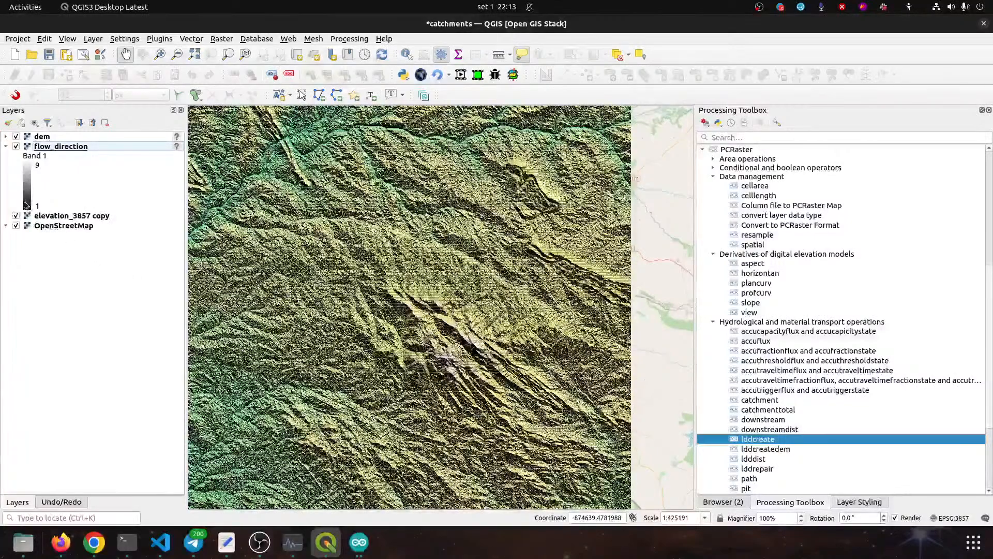
{"action": "double_click", "coordinate": [56, 147]}
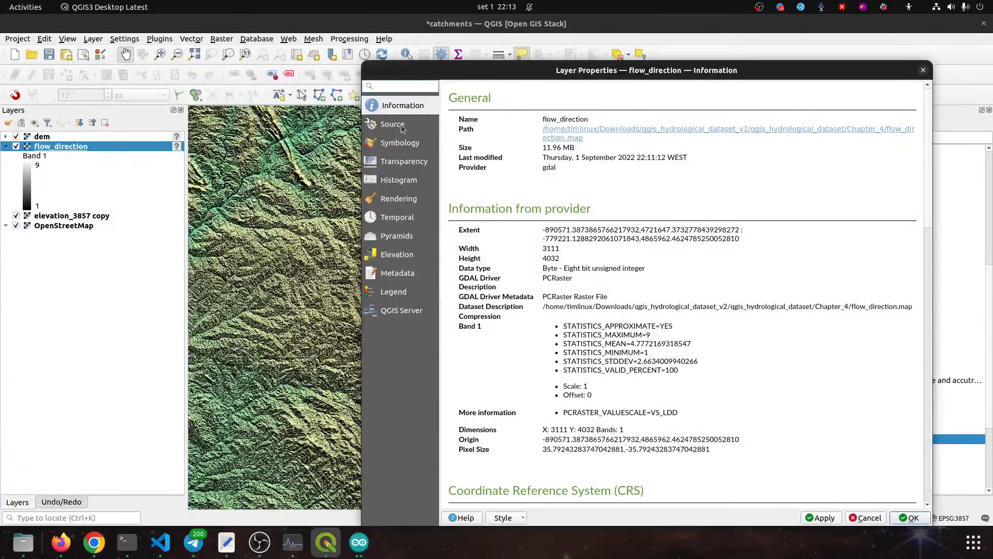
{"action": "left_click", "coordinate": [400, 144]}
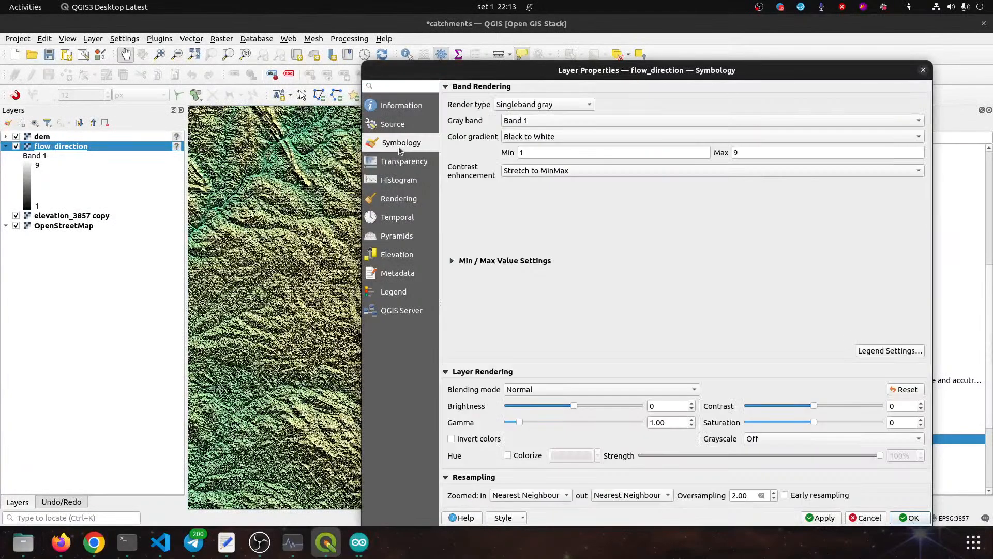
{"action": "left_click", "coordinate": [552, 393]}
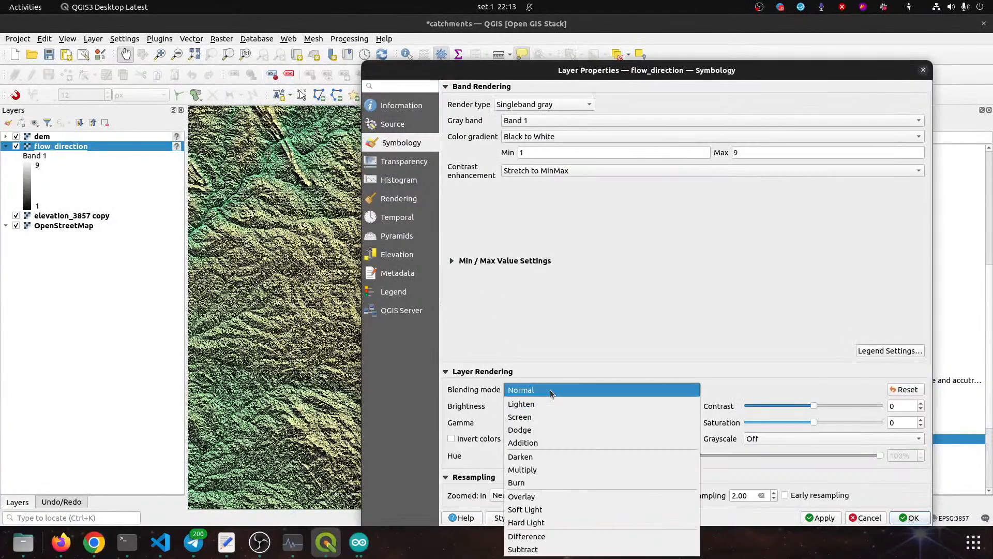
{"action": "left_click", "coordinate": [540, 470]}
{"action": "left_click", "coordinate": [911, 518]}
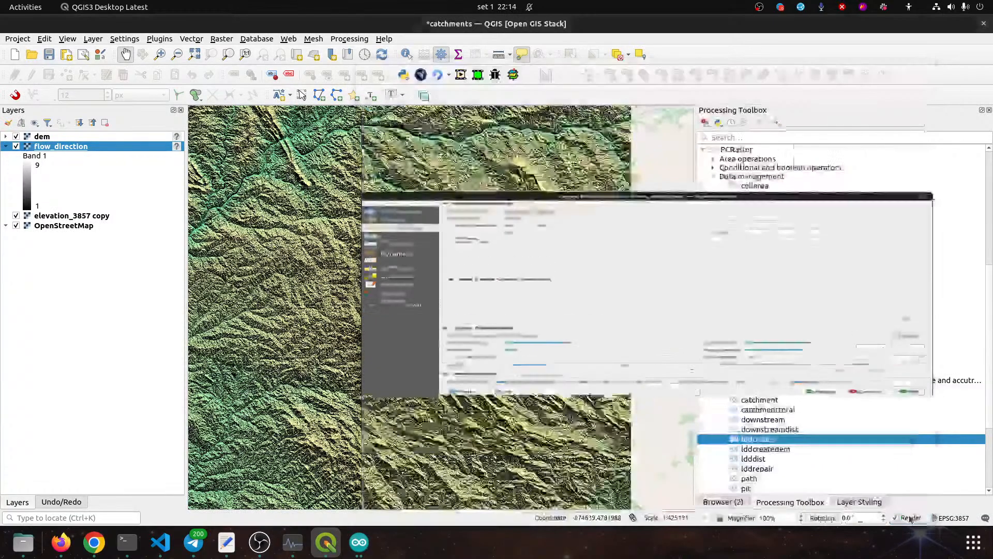
Hide the elevation_3857 copy and OpenStreetMap layers and display the styling options for flow_direction
{"action": "left_click", "coordinate": [16, 216]}
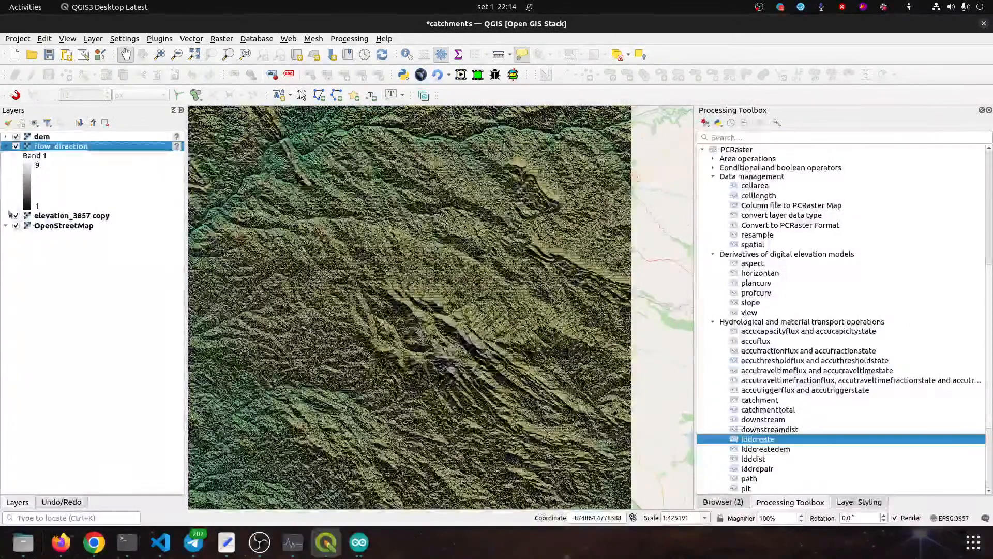
{"action": "left_click", "coordinate": [15, 216]}
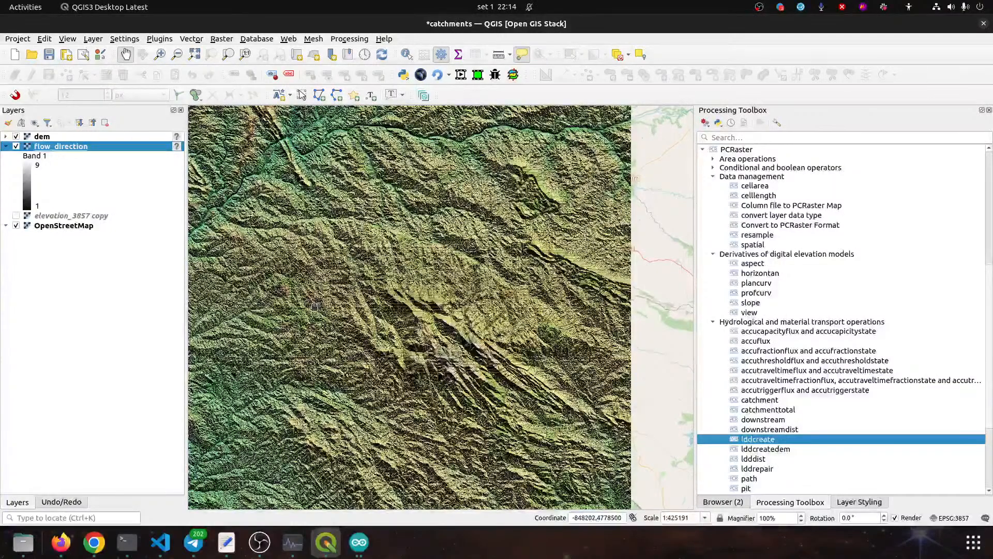
{"action": "scroll", "coordinate": [456, 336], "scroll_direction": "up", "scroll_amount": 2}
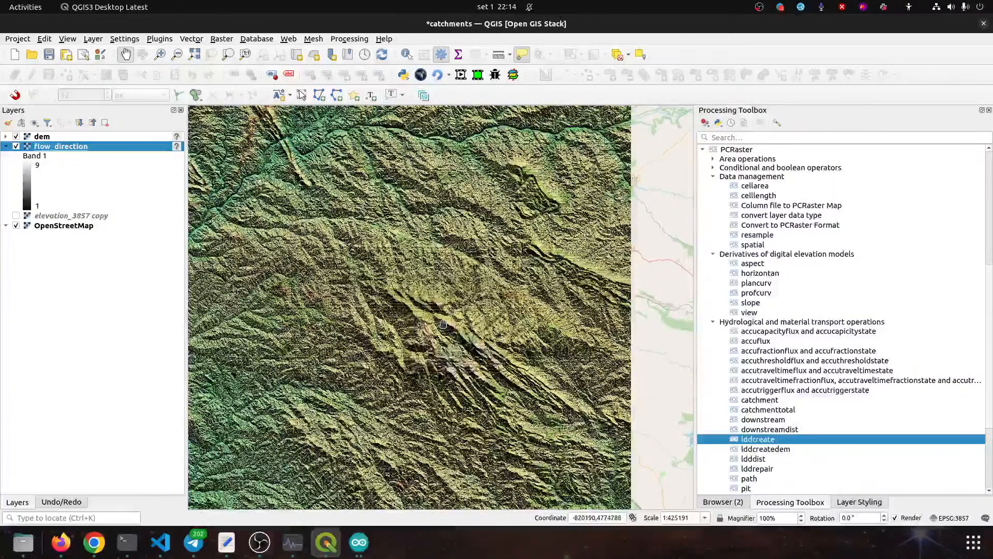
{"action": "scroll", "coordinate": [456, 336], "scroll_direction": "up", "scroll_amount": 1}
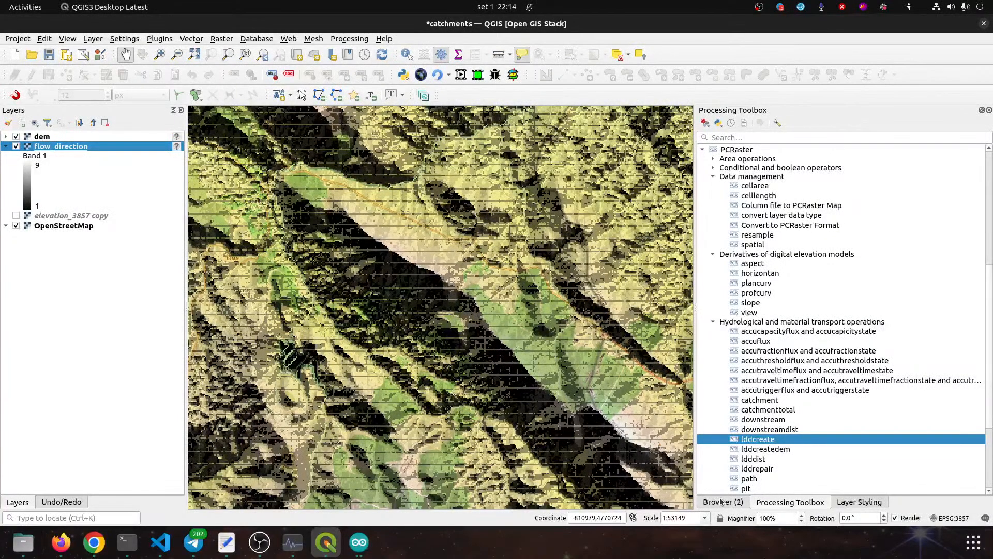
{"action": "left_click", "coordinate": [850, 501]}
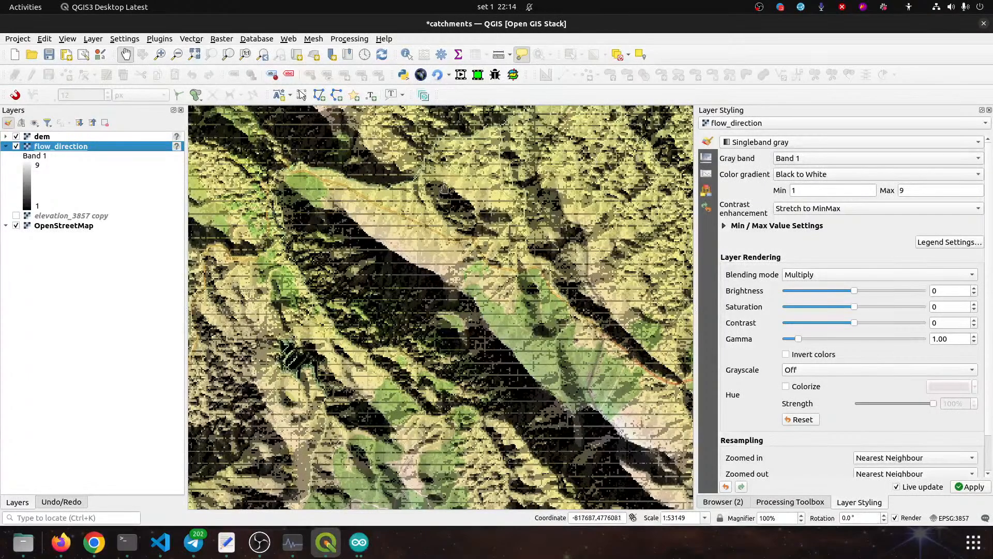
{"action": "left_click", "coordinate": [16, 227]}
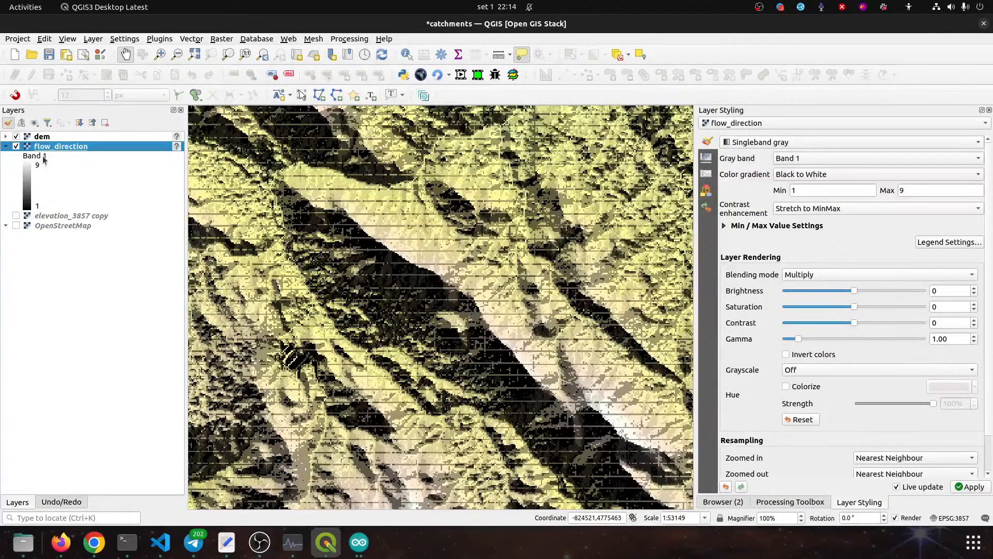
Render flow_direction as Paletted/Unique values on Band 1 and classify it with random colors
{"action": "left_click", "coordinate": [790, 142]}
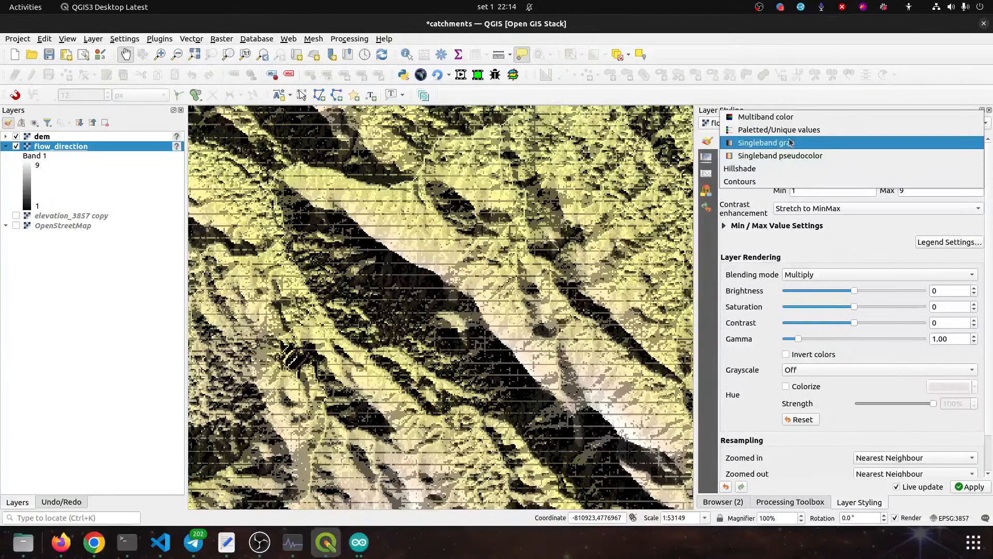
{"action": "left_click", "coordinate": [783, 131]}
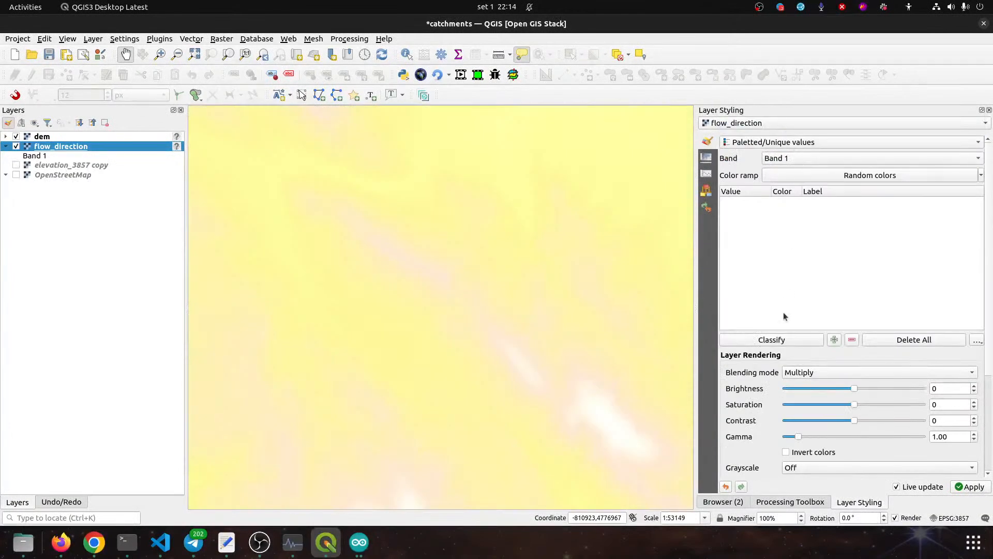
{"action": "left_click", "coordinate": [758, 341]}
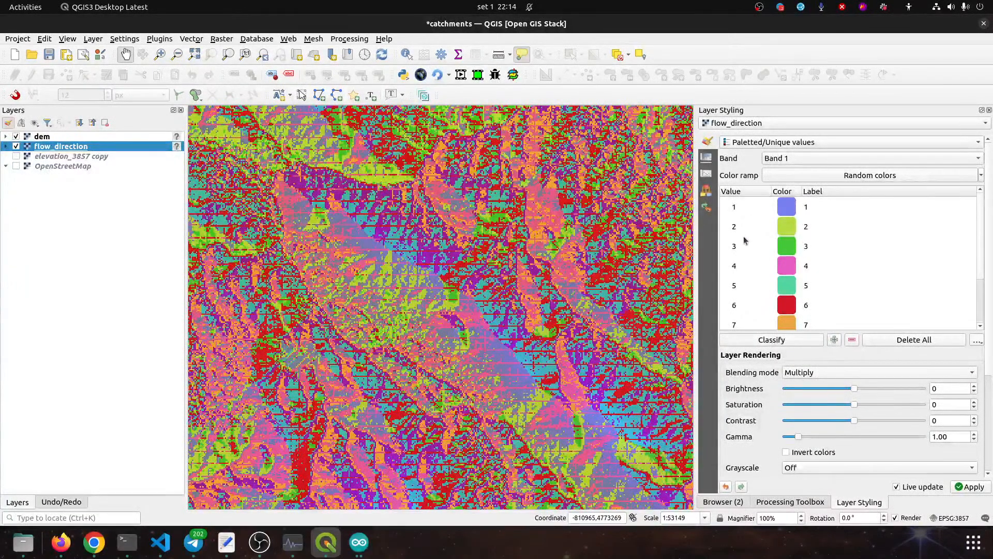
{"action": "scroll", "coordinate": [834, 286], "scroll_direction": "down", "scroll_amount": 1}
{"action": "scroll", "coordinate": [830, 285], "scroll_direction": "up", "scroll_amount": 2}
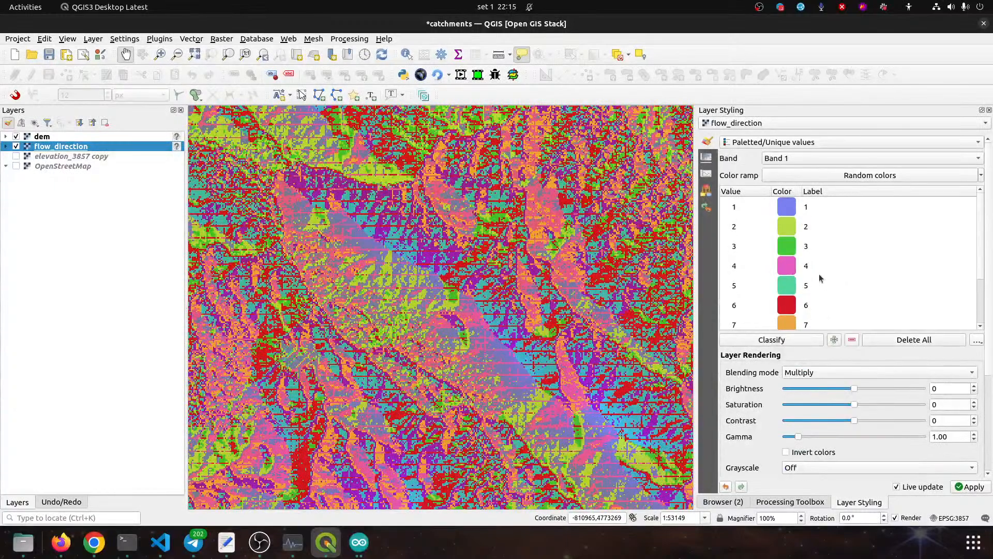
Change the color of flow_direction class 1 to grey #737373 and save the project
{"action": "left_click", "coordinate": [795, 210]}
{"action": "double_click", "coordinate": [795, 210]}
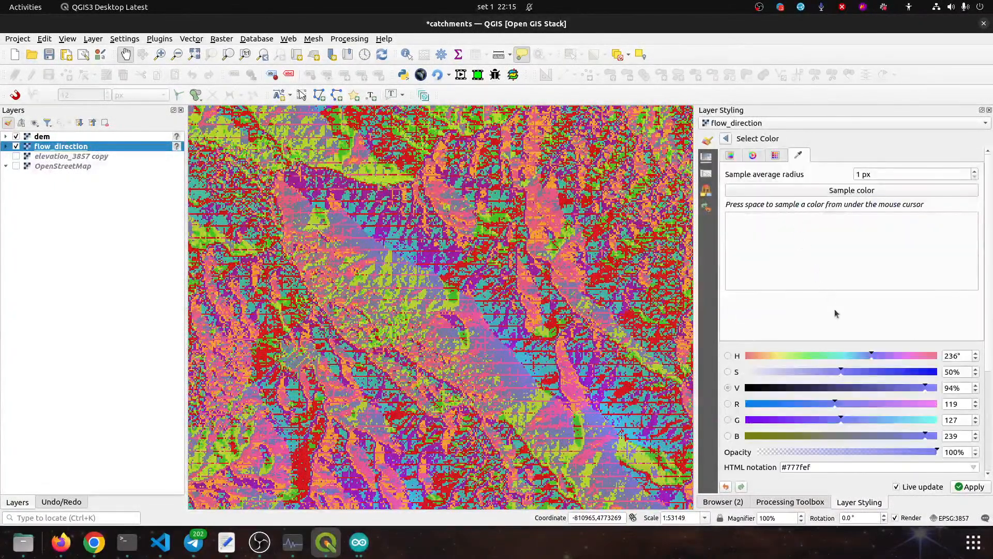
{"action": "left_click_drag", "start_coordinate": [800, 374], "coordinate": [718, 389]}
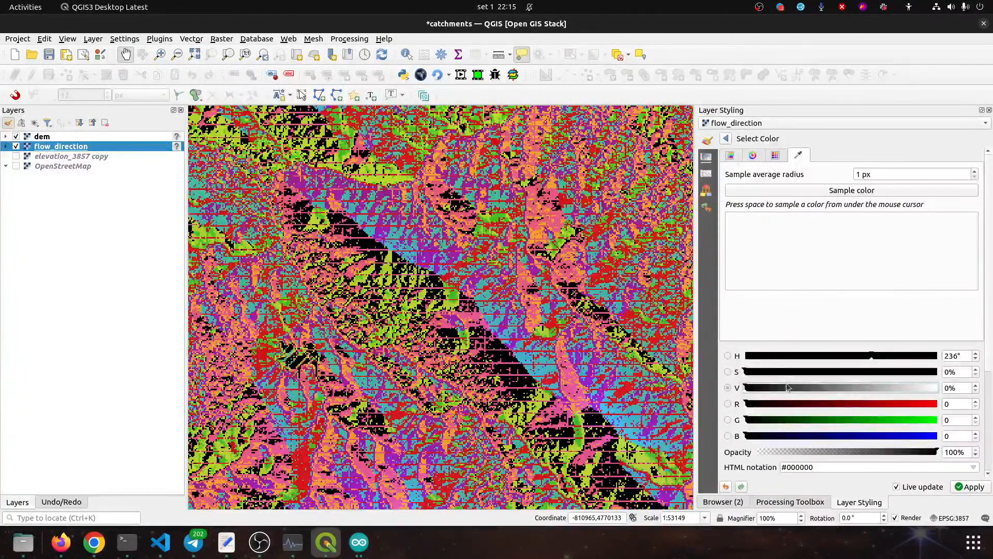
{"action": "left_click", "coordinate": [830, 388]}
{"action": "left_click_drag", "start_coordinate": [830, 387], "coordinate": [832, 387]}
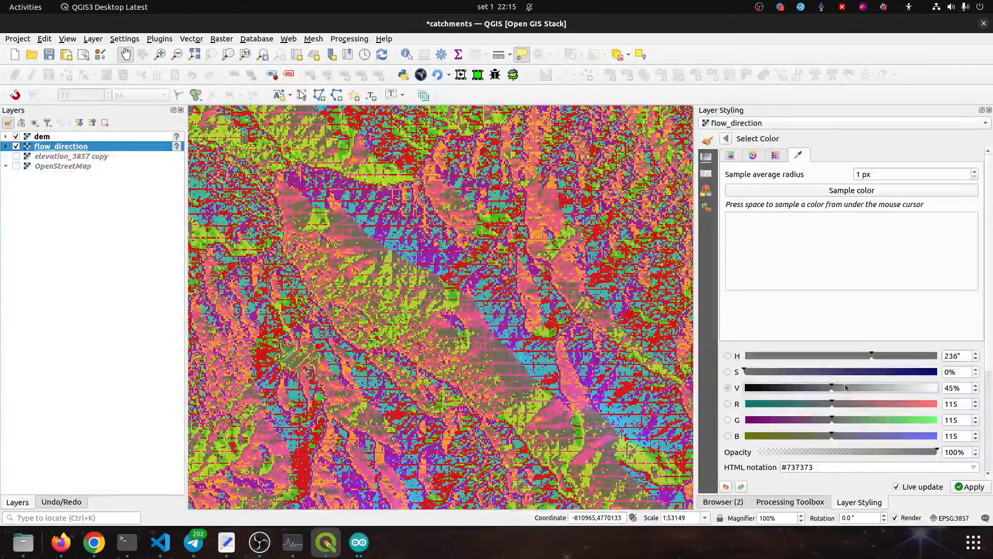
{"action": "left_click", "coordinate": [727, 139]}
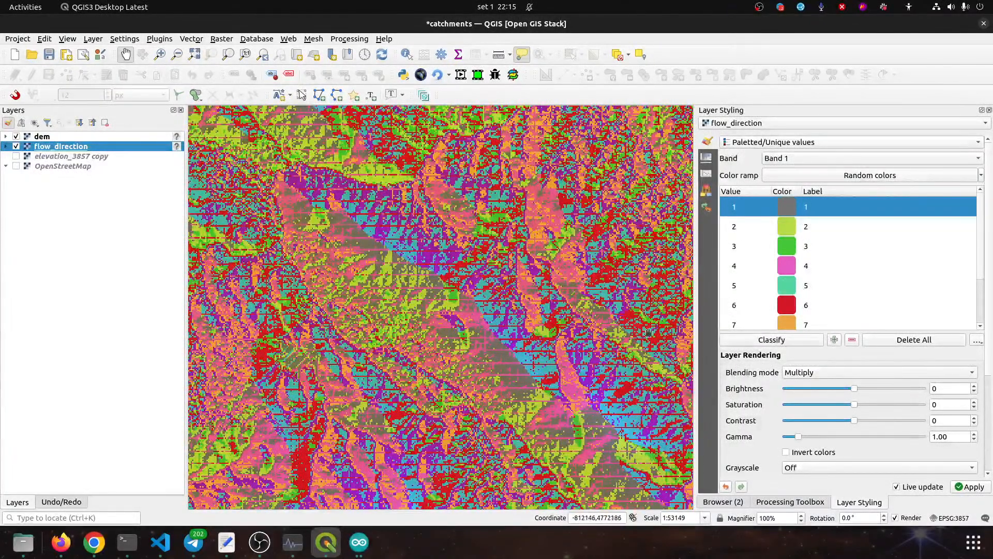
{"action": "left_click", "coordinate": [48, 55]}
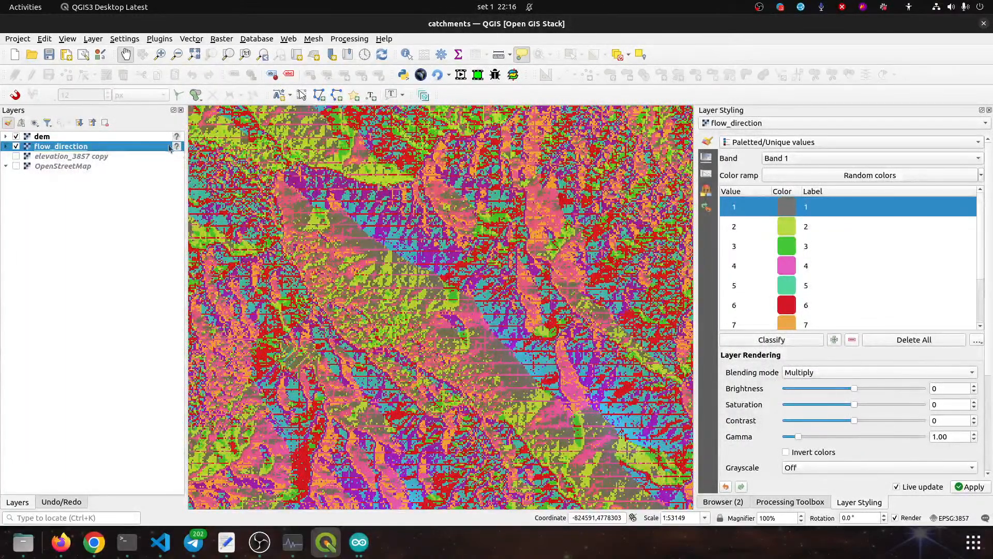
Examine the flow_direction layer's CRS notice, symbology properties and context options, along with the available raster tools
{"action": "mouse_move", "coordinate": [177, 148]}
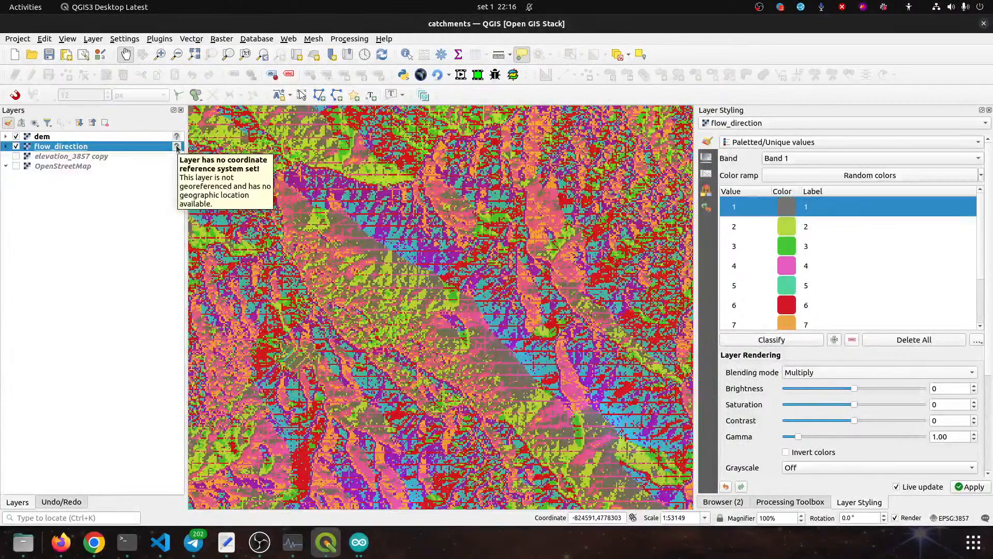
{"action": "double_click", "coordinate": [91, 147]}
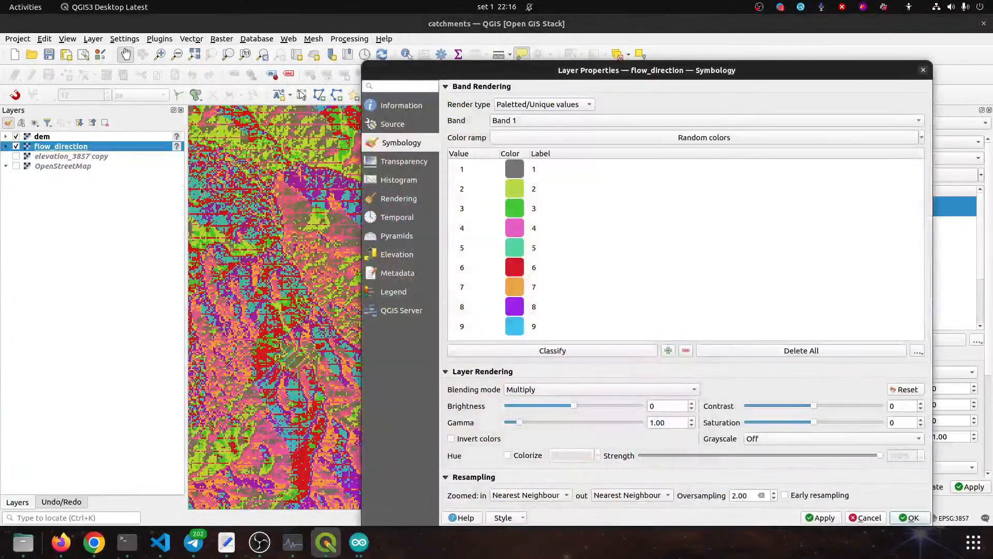
{"action": "left_click", "coordinate": [925, 72]}
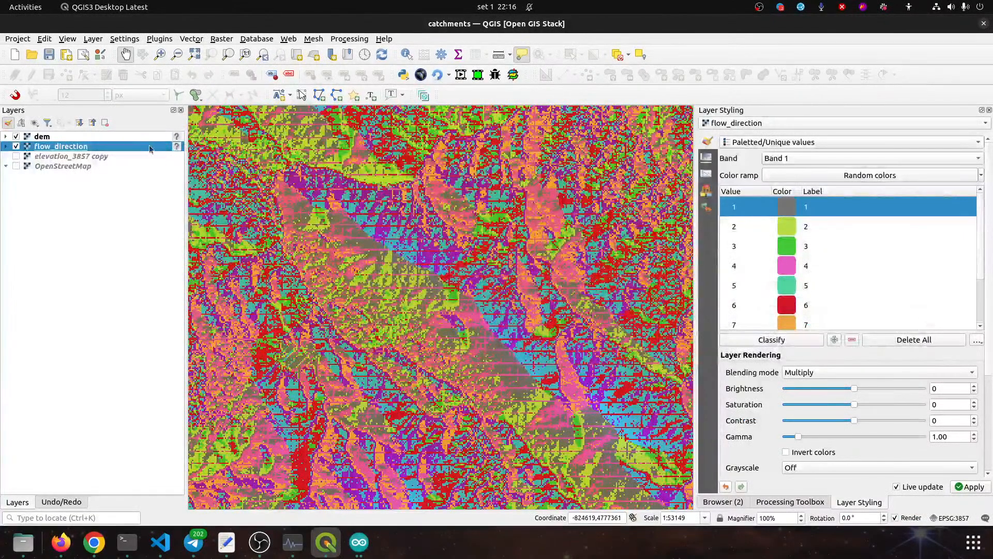
{"action": "left_click", "coordinate": [71, 136]}
{"action": "left_click", "coordinate": [65, 147]}
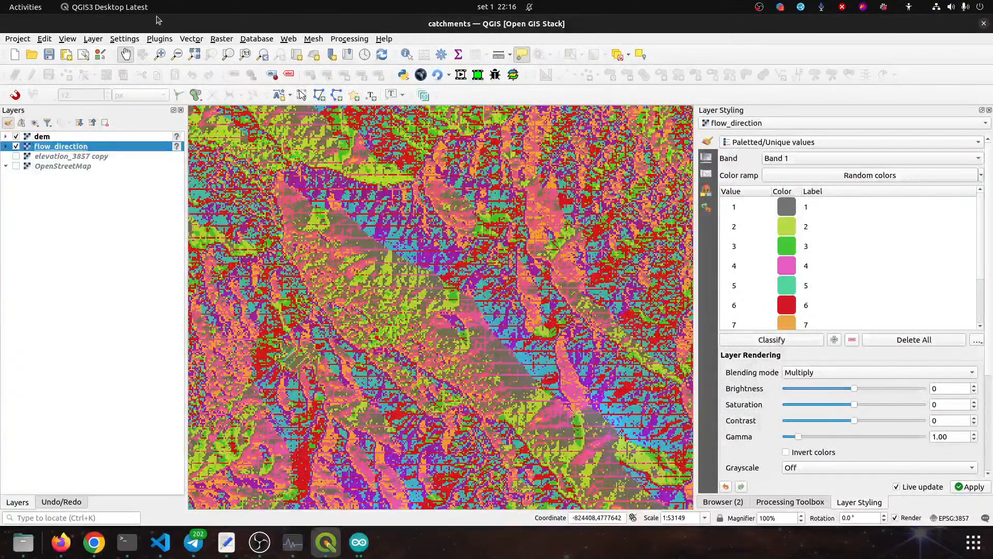
{"action": "left_click", "coordinate": [191, 39]}
{"action": "left_click", "coordinate": [191, 39]}
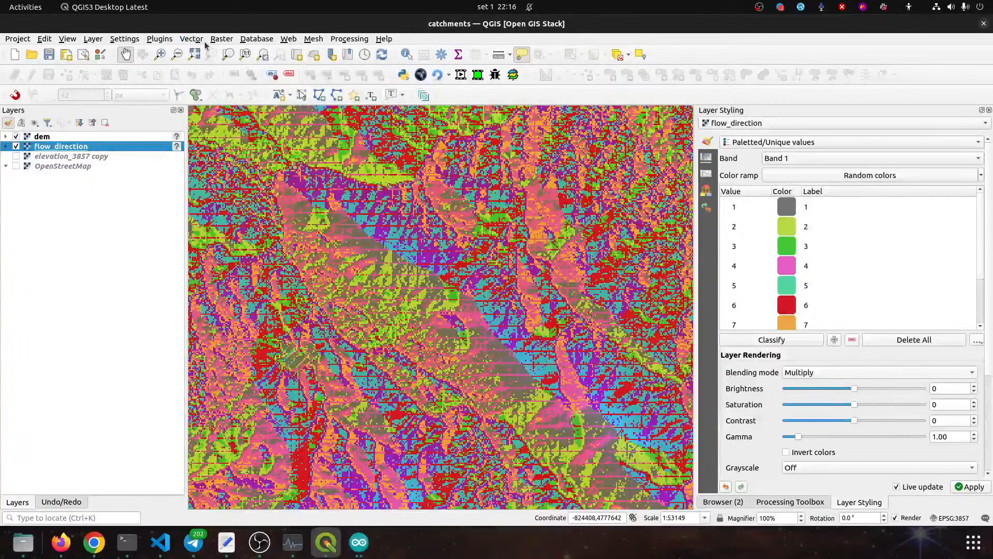
{"action": "left_click", "coordinate": [222, 38]}
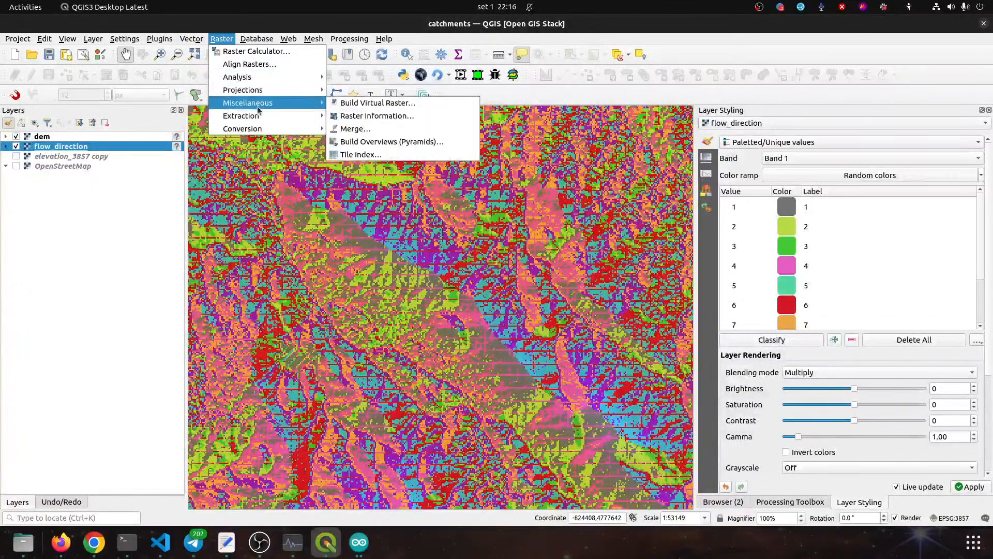
{"action": "left_click", "coordinate": [155, 196]}
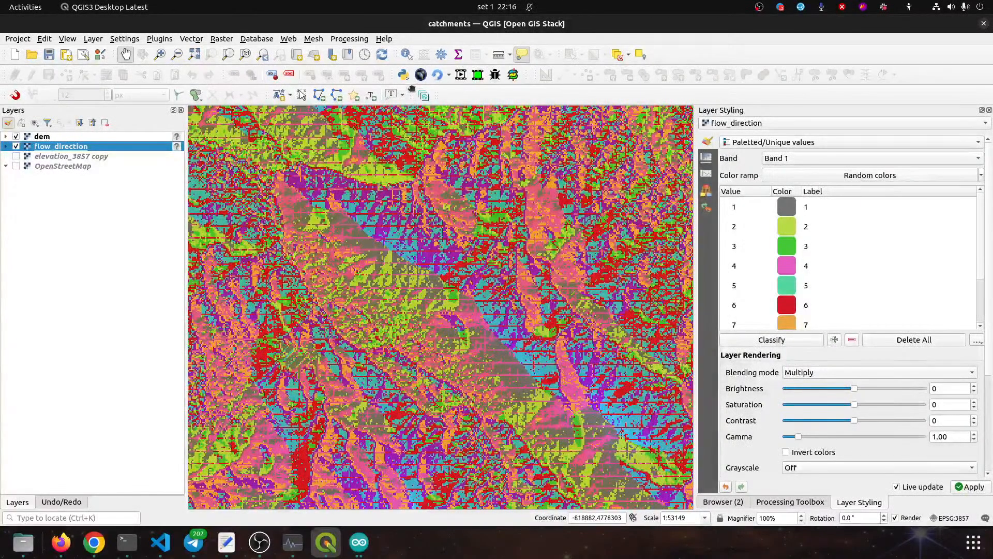
{"action": "right_click", "coordinate": [84, 147]}
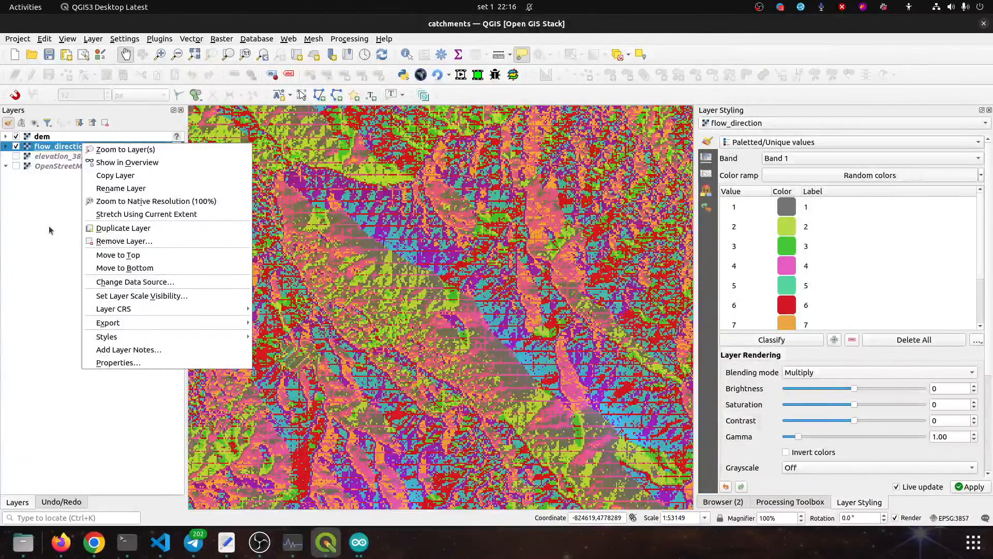
{"action": "left_click", "coordinate": [742, 146]}
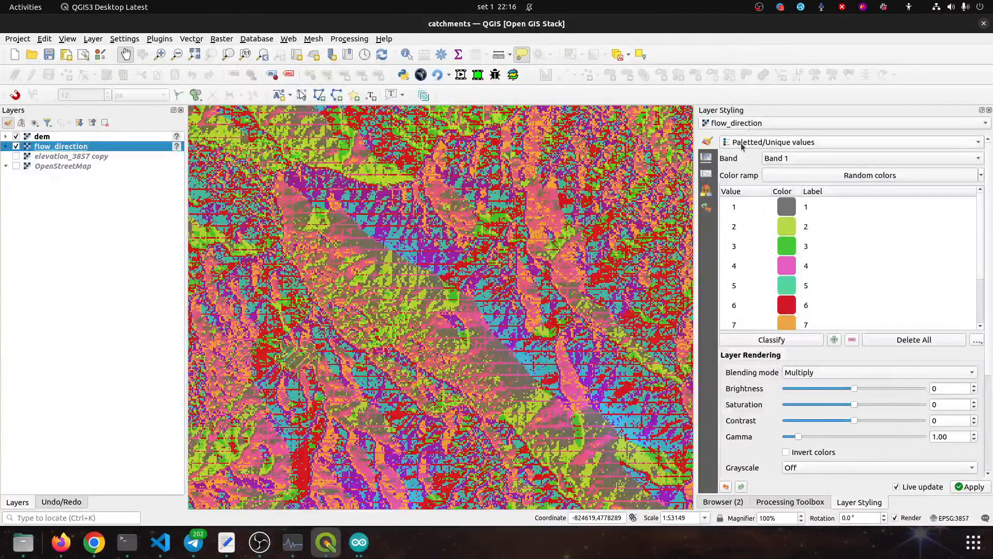
Reset the flow_direction classes by switching to Singleband gray and back to Paletted/Unique values, and reclassify with random colors
{"action": "left_click", "coordinate": [742, 146]}
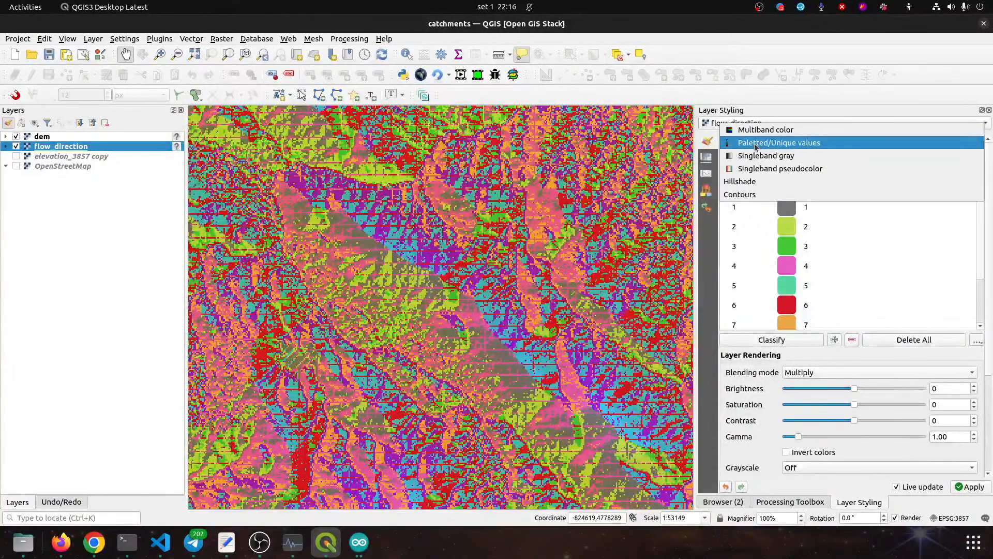
{"action": "left_click", "coordinate": [756, 147]}
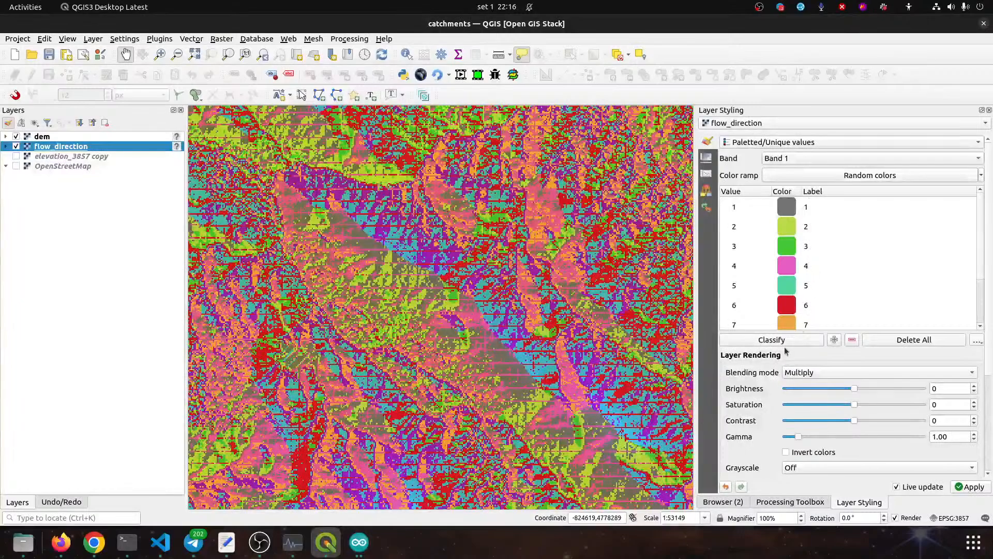
{"action": "left_click", "coordinate": [773, 340]}
{"action": "left_click", "coordinate": [766, 146]}
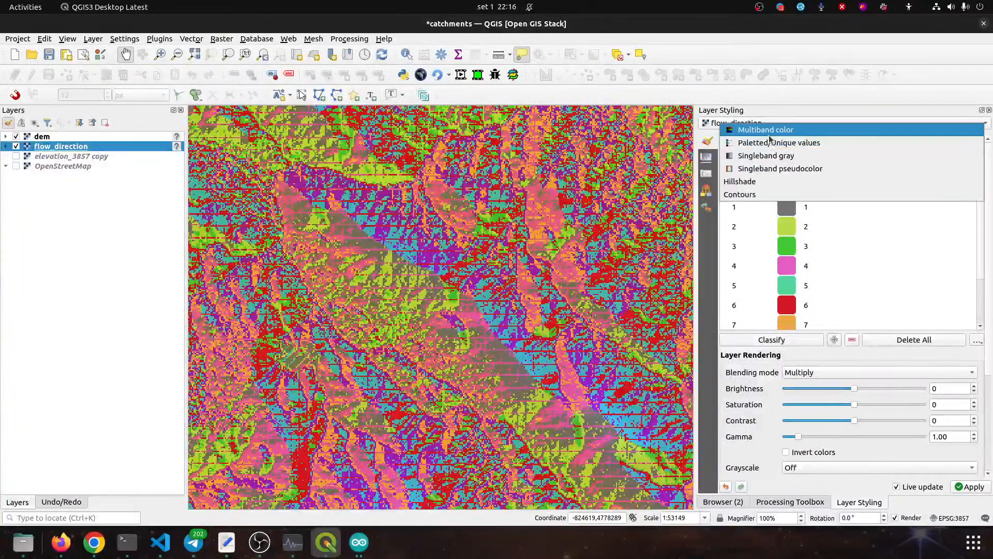
{"action": "left_click", "coordinate": [762, 146]}
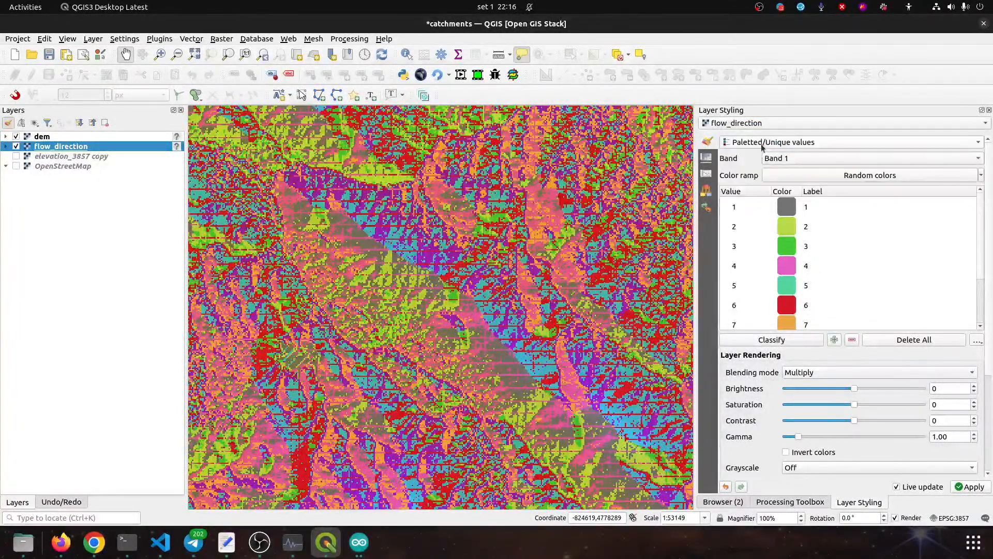
{"action": "left_click", "coordinate": [762, 146]}
{"action": "left_click", "coordinate": [766, 153]}
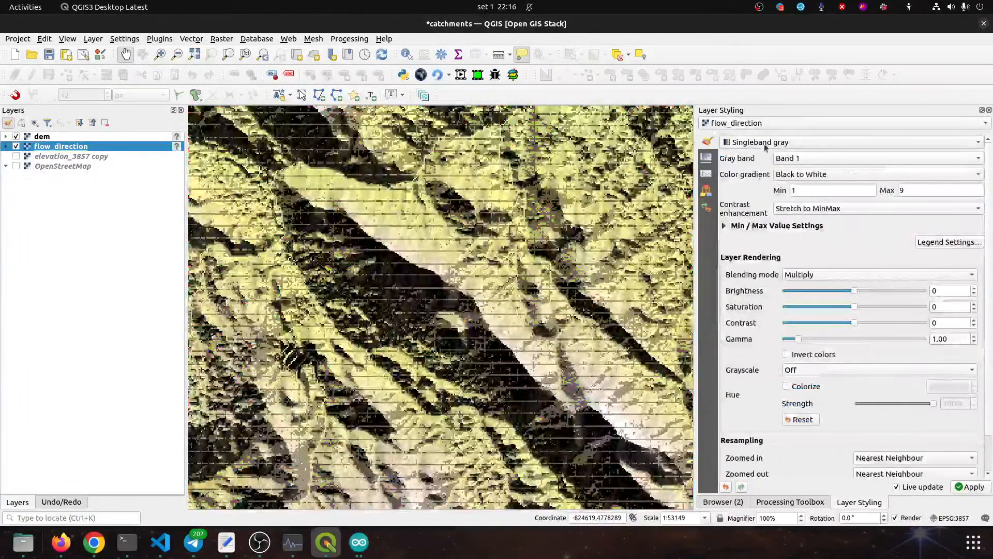
{"action": "left_click", "coordinate": [766, 146]}
{"action": "left_click", "coordinate": [760, 129]}
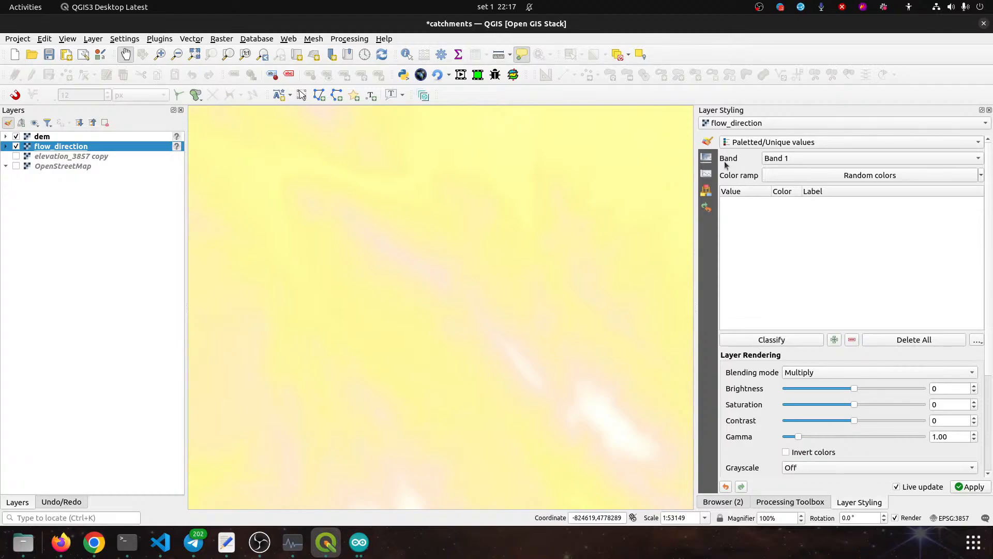
{"action": "left_click", "coordinate": [785, 339]}
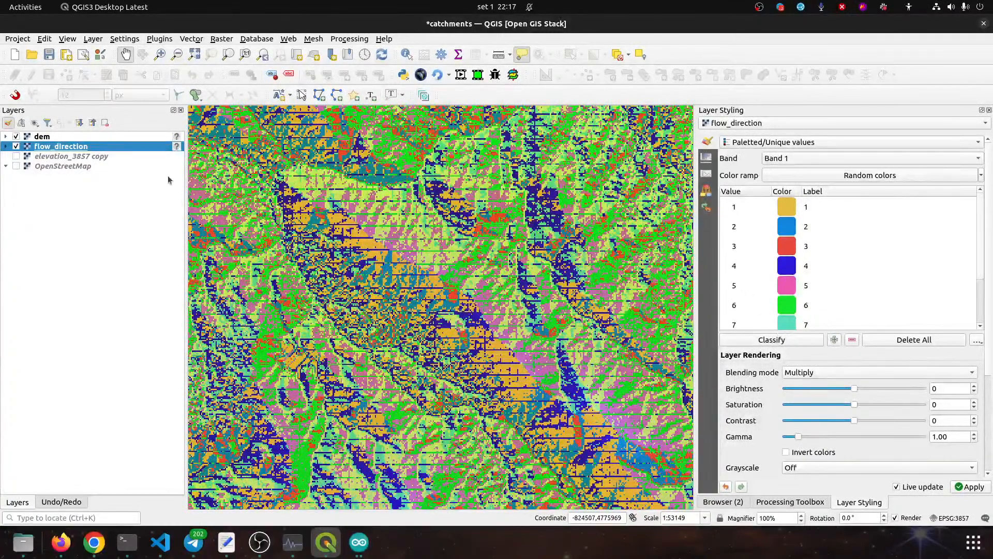
Check the context options of the flow_direction layer and save the project
{"action": "right_click", "coordinate": [58, 148]}
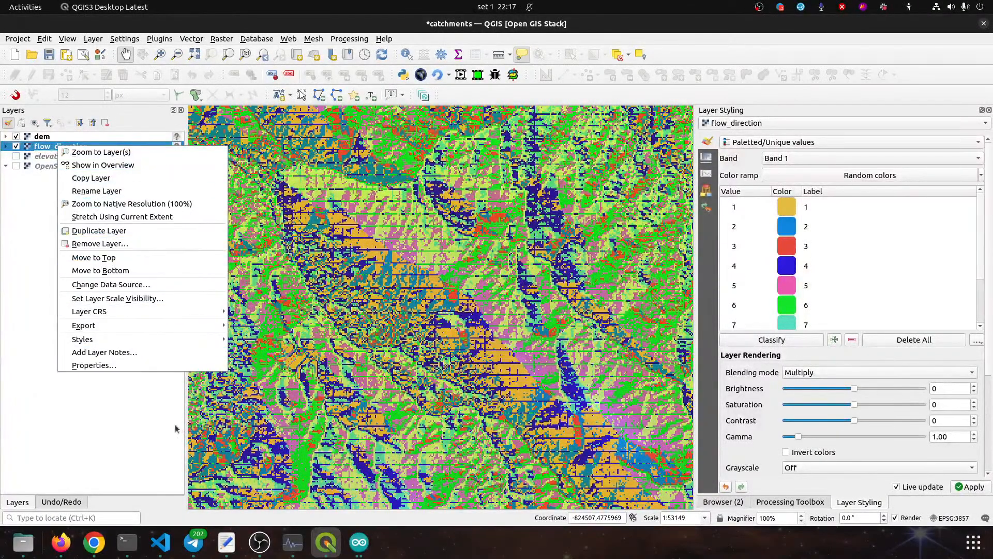
{"action": "left_click", "coordinate": [145, 412]}
{"action": "left_click", "coordinate": [49, 55]}
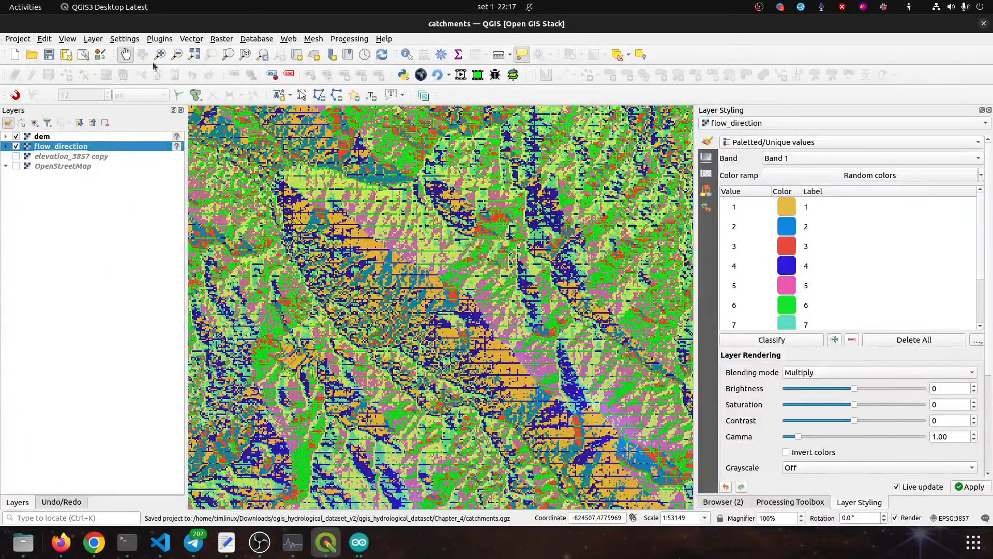
Open the Raster Attribute Table plugin's managed layers dialog
{"action": "left_click", "coordinate": [159, 39]}
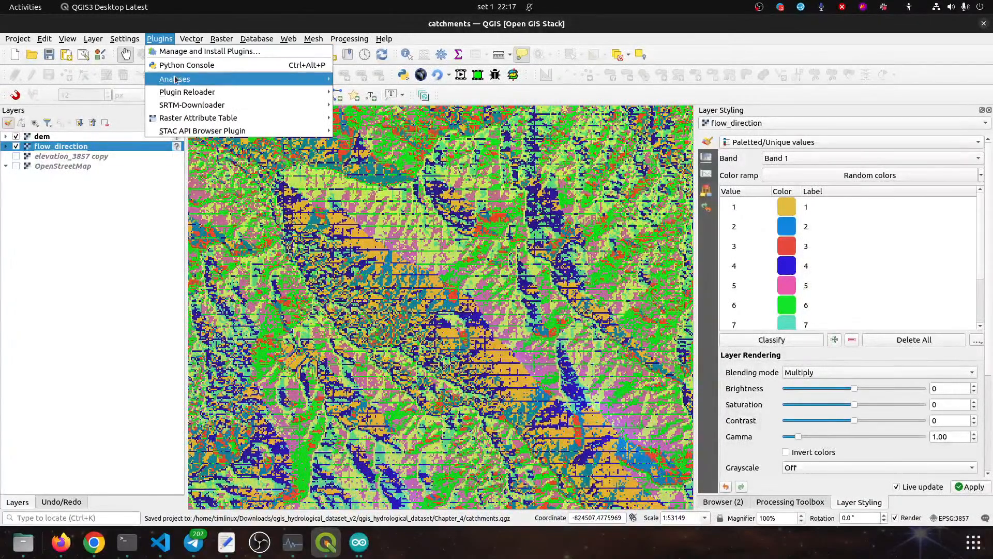
{"action": "mouse_move", "coordinate": [189, 118]}
{"action": "left_click", "coordinate": [371, 119]}
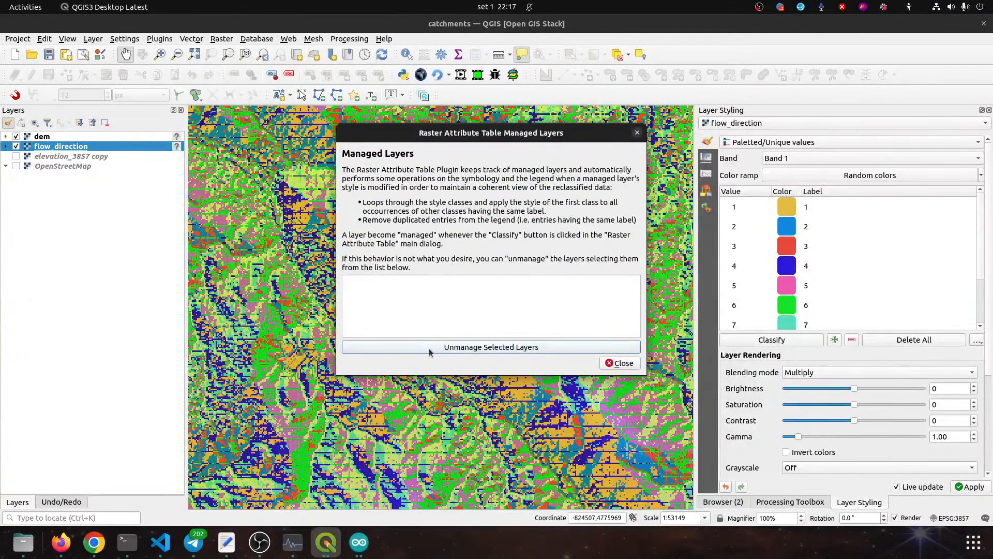
Close the managed layers dialog and check the context options of the flow_direction layer
{"action": "left_click", "coordinate": [621, 363]}
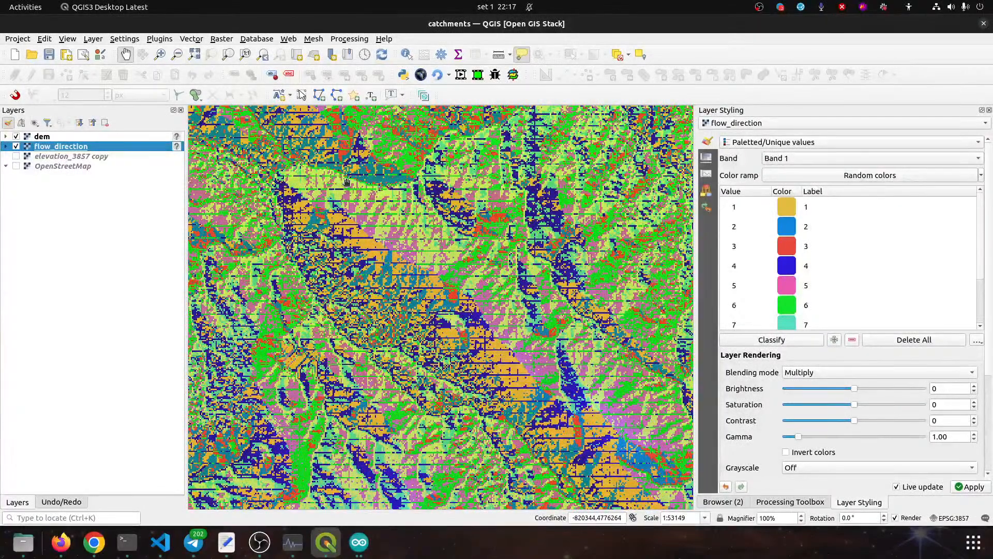
{"action": "right_click", "coordinate": [46, 149]}
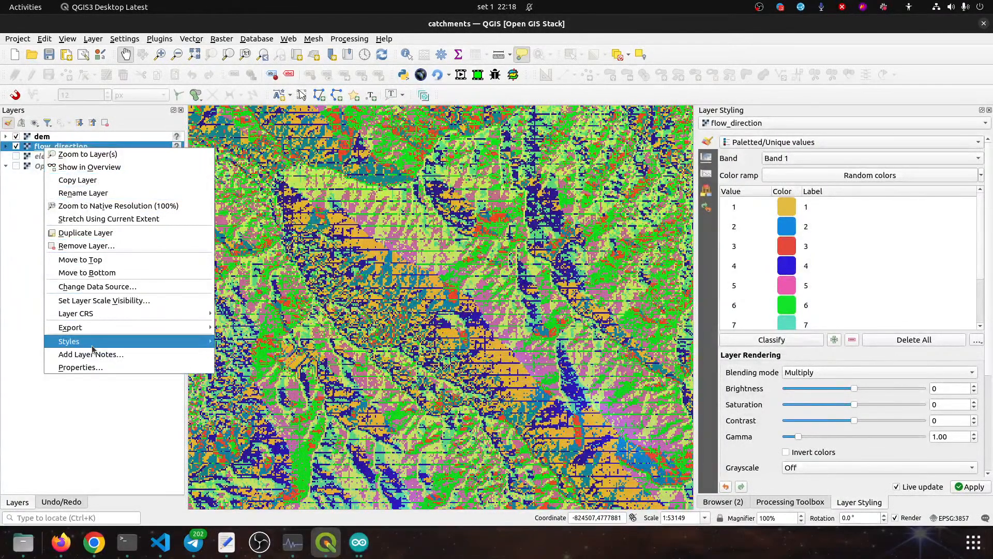
{"action": "left_click", "coordinate": [104, 389]}
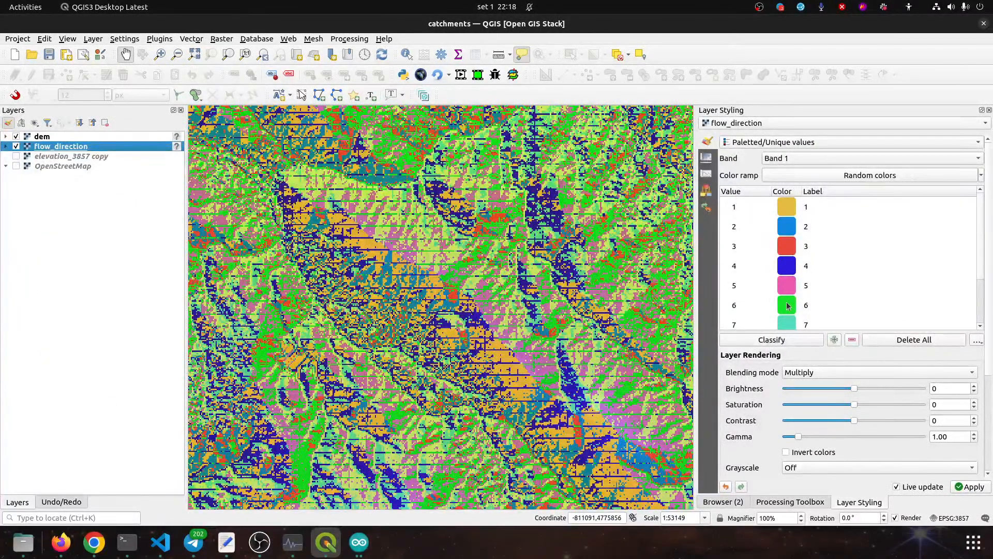
Render the flow_direction layer as Singleband pseudocolor and save the project
{"action": "left_click", "coordinate": [769, 142]}
{"action": "left_click", "coordinate": [765, 173]}
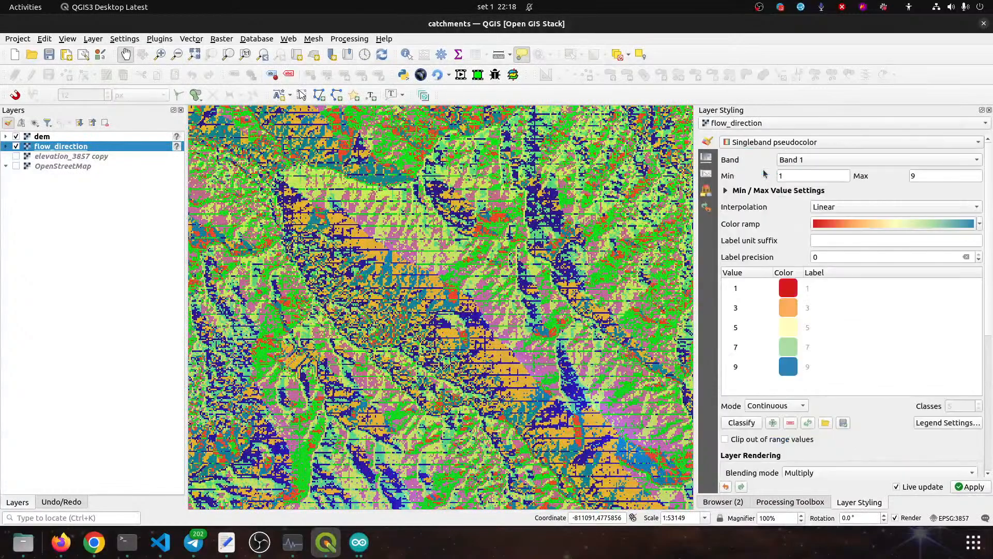
{"action": "left_click", "coordinate": [48, 54]}
{"action": "left_click", "coordinate": [60, 157]}
{"action": "left_click", "coordinate": [60, 149]}
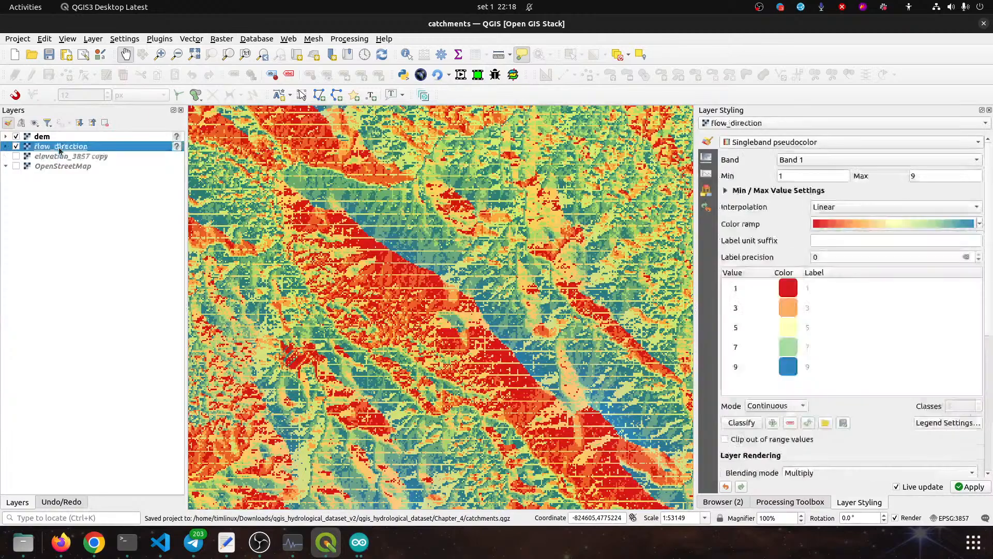
Set the flow_direction renderer to Paletted/Unique values and classify Band 1 with random colors
{"action": "left_click", "coordinate": [784, 143]}
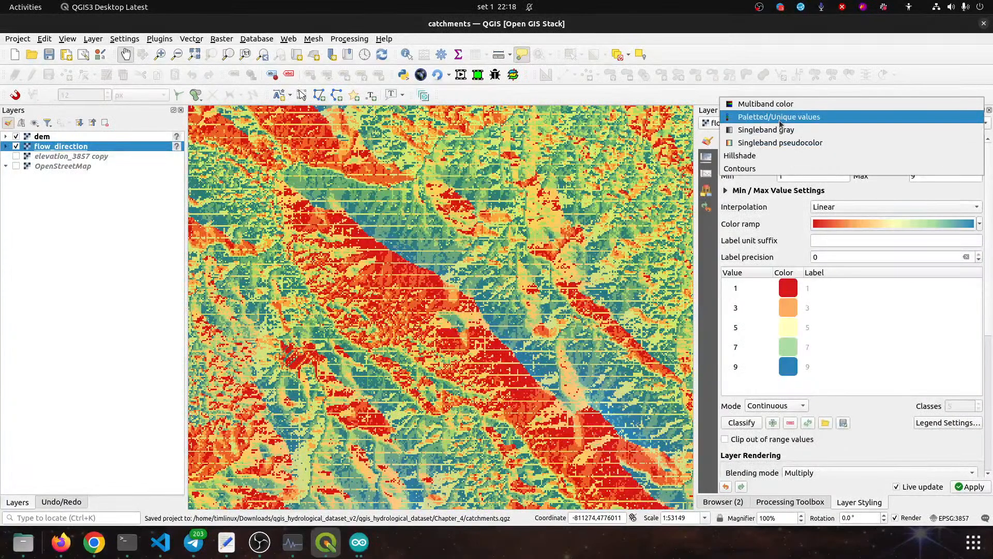
{"action": "left_click", "coordinate": [780, 121]}
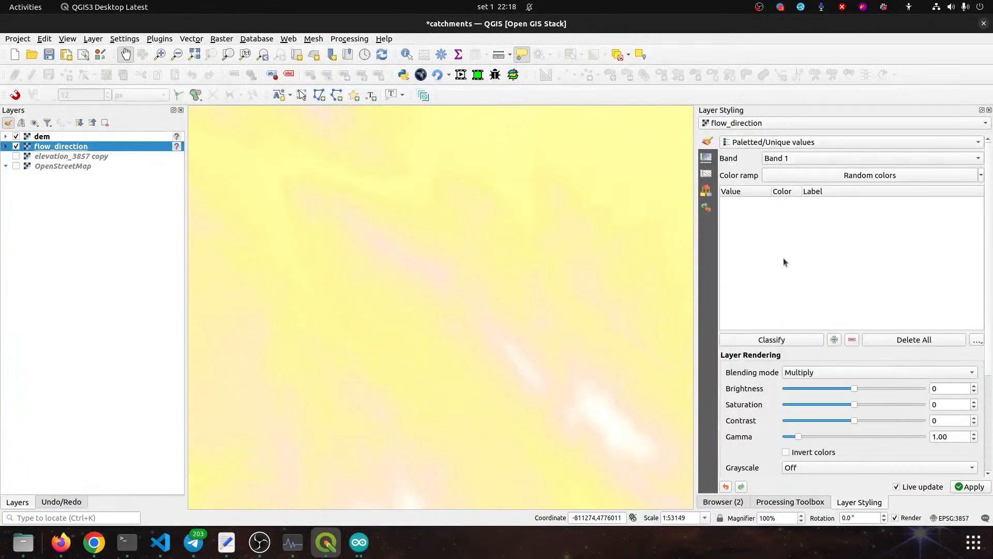
{"action": "left_click", "coordinate": [770, 339]}
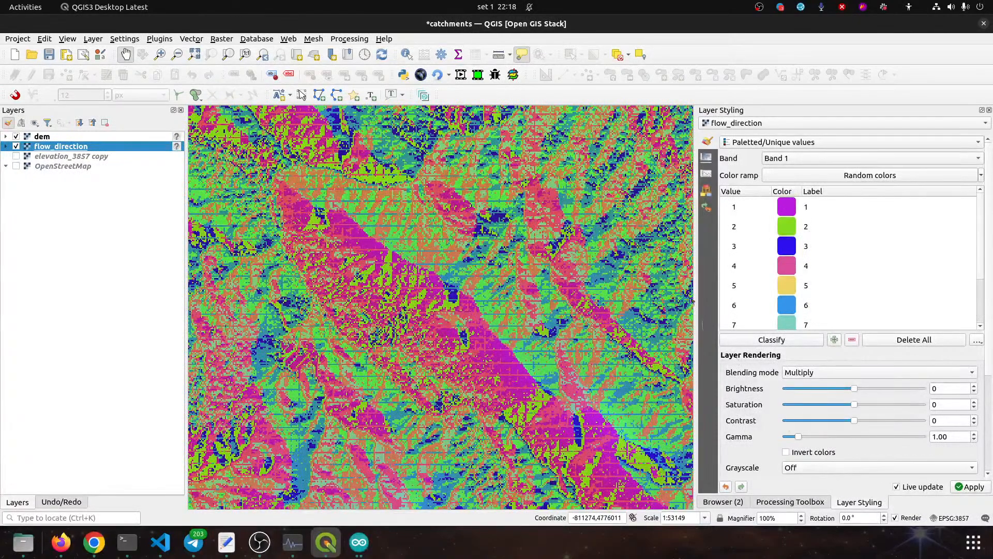
Expand the flow_direction legend and check the layer's context and export options
{"action": "left_click", "coordinate": [78, 156]}
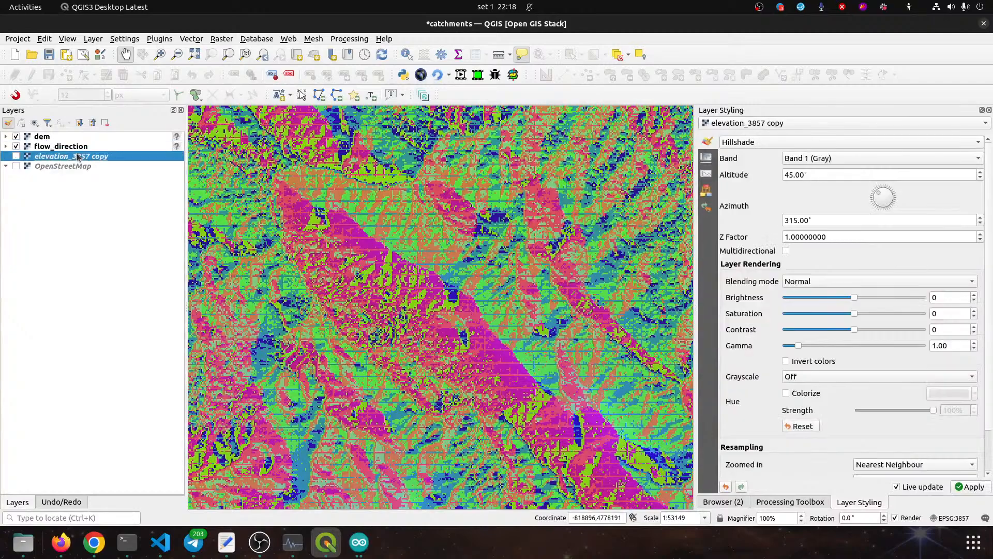
{"action": "left_click", "coordinate": [79, 148]}
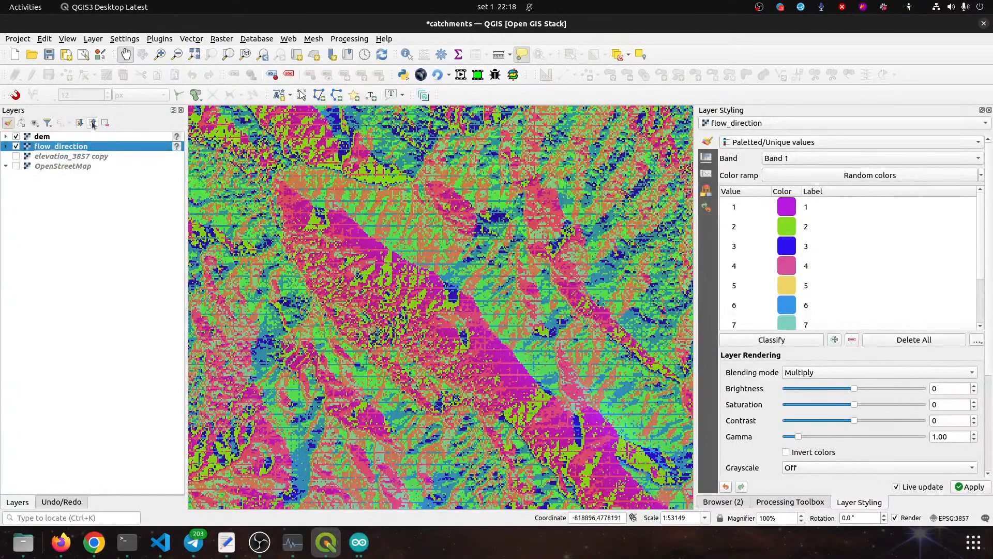
{"action": "right_click", "coordinate": [71, 150]}
{"action": "left_click", "coordinate": [5, 146]}
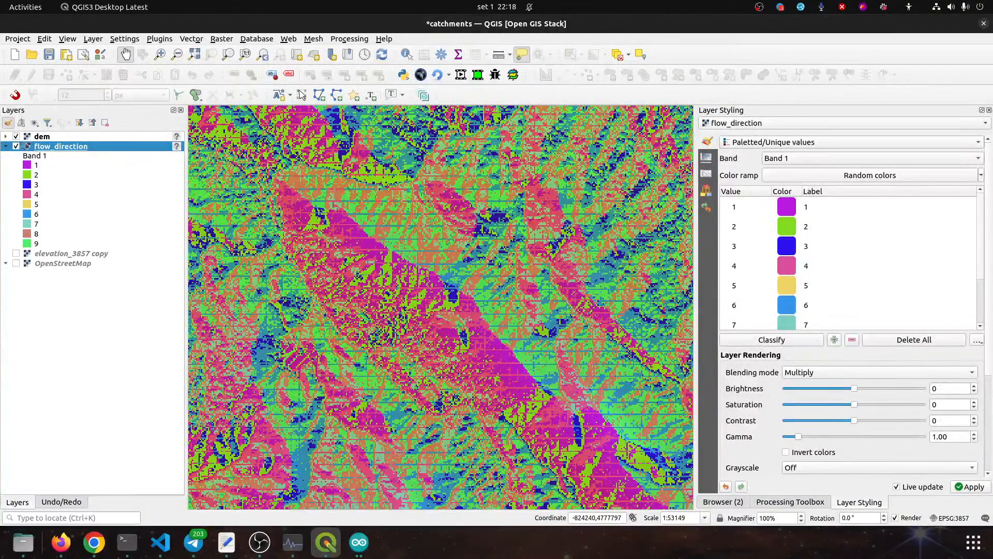
{"action": "right_click", "coordinate": [43, 147]}
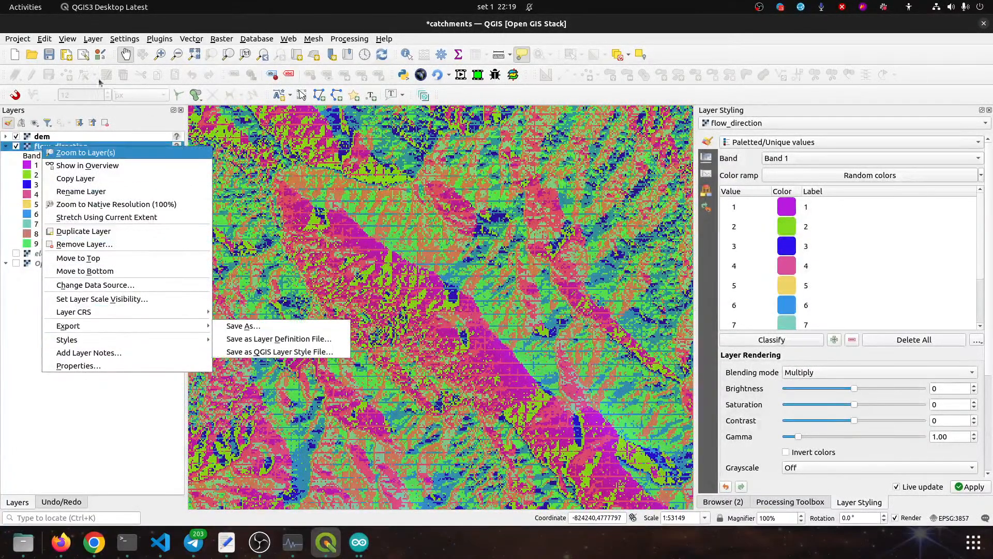
{"action": "key", "text": "Escape"}
Save the catchments project, then reload it by starting an empty project and reopening catchments.qgz from the recent projects
{"action": "key", "text": "ctrl+s"}
{"action": "left_click", "coordinate": [18, 40]}
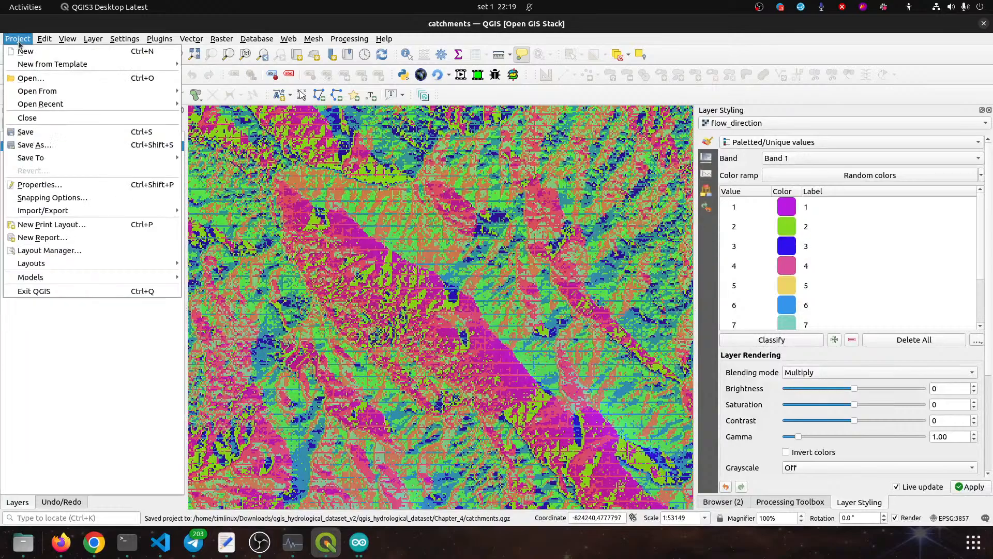
{"action": "left_click", "coordinate": [19, 52]}
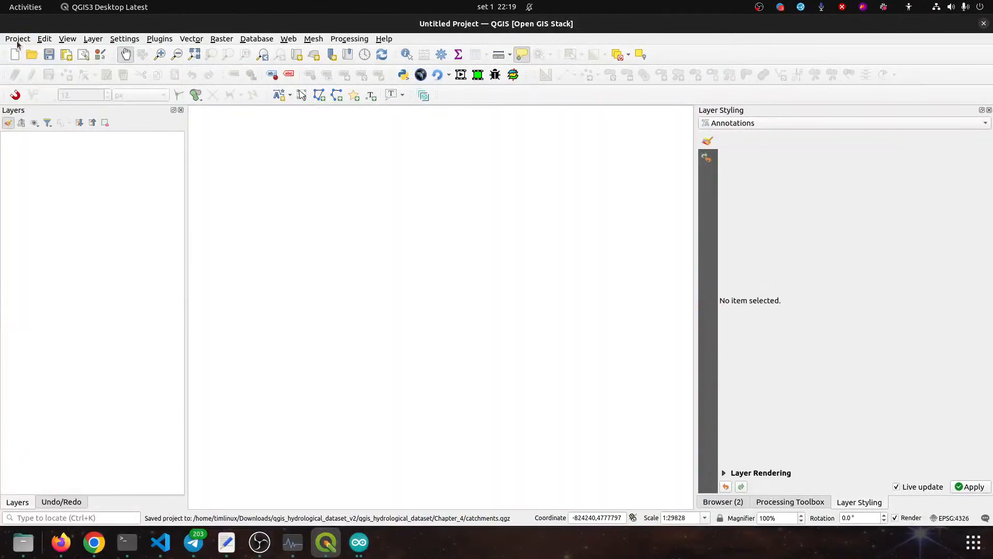
{"action": "left_click", "coordinate": [17, 41]}
{"action": "mouse_move", "coordinate": [98, 104]}
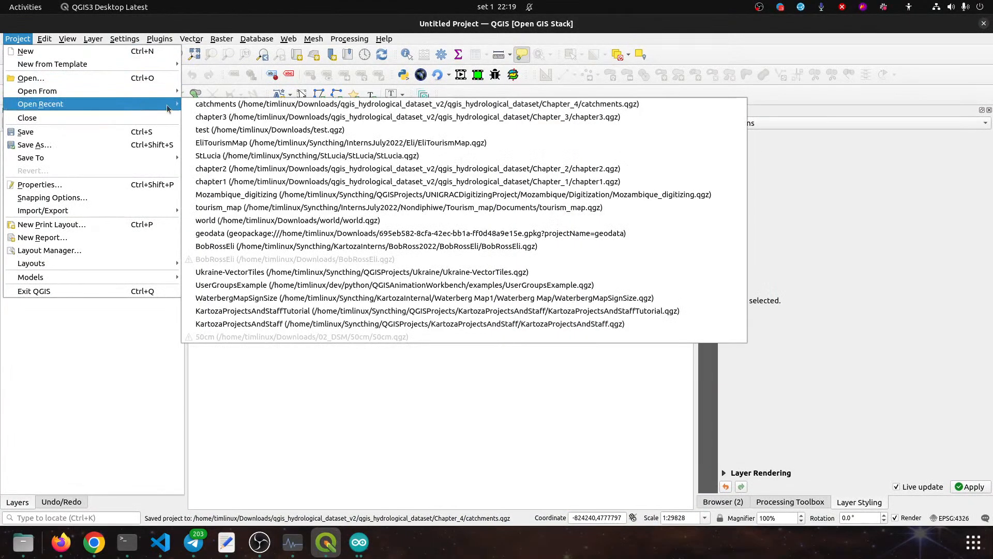
{"action": "left_click", "coordinate": [222, 105]}
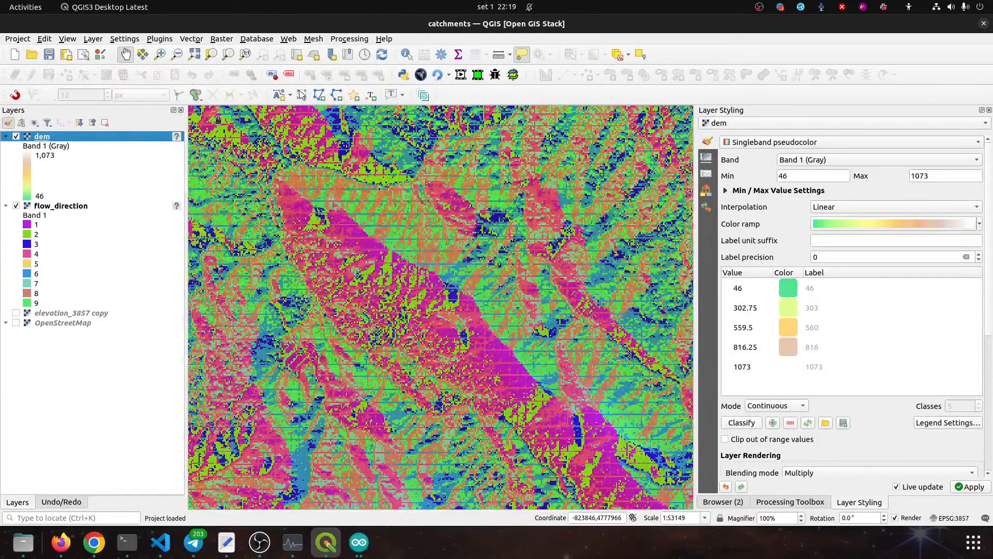
Create a new raster attribute table for the flow_direction layer in GDAL auxiliary XML format
{"action": "left_click", "coordinate": [88, 207]}
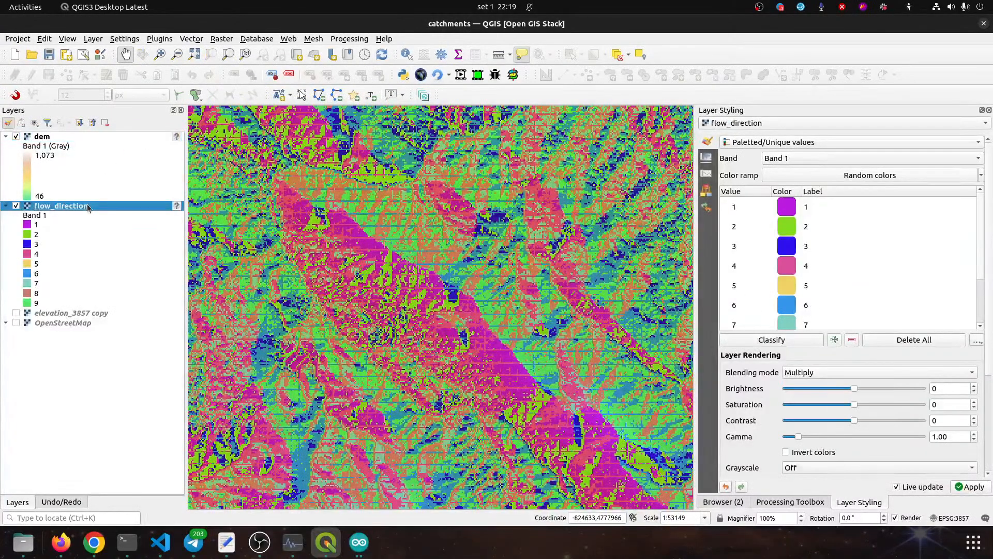
{"action": "right_click", "coordinate": [88, 207]}
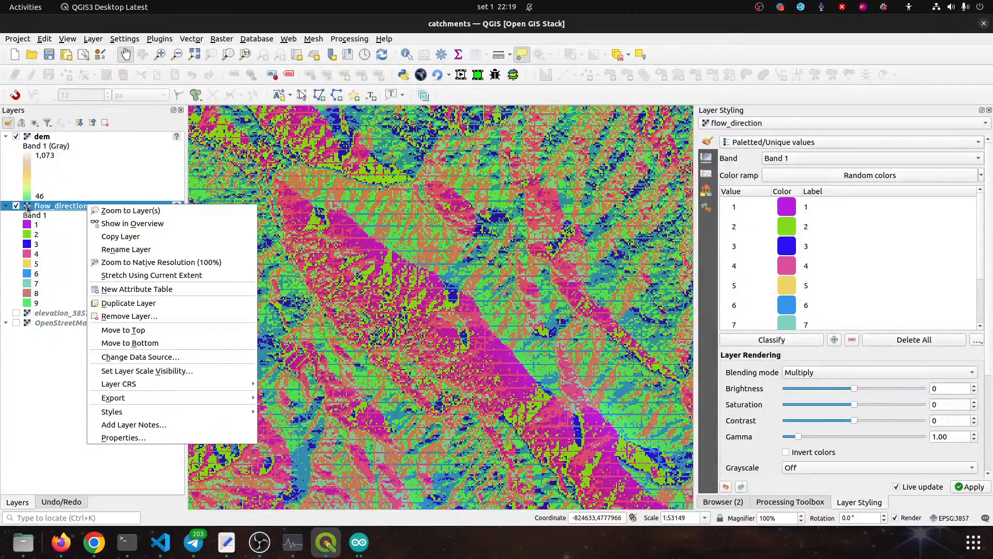
{"action": "left_click", "coordinate": [39, 209]}
{"action": "right_click", "coordinate": [63, 207]}
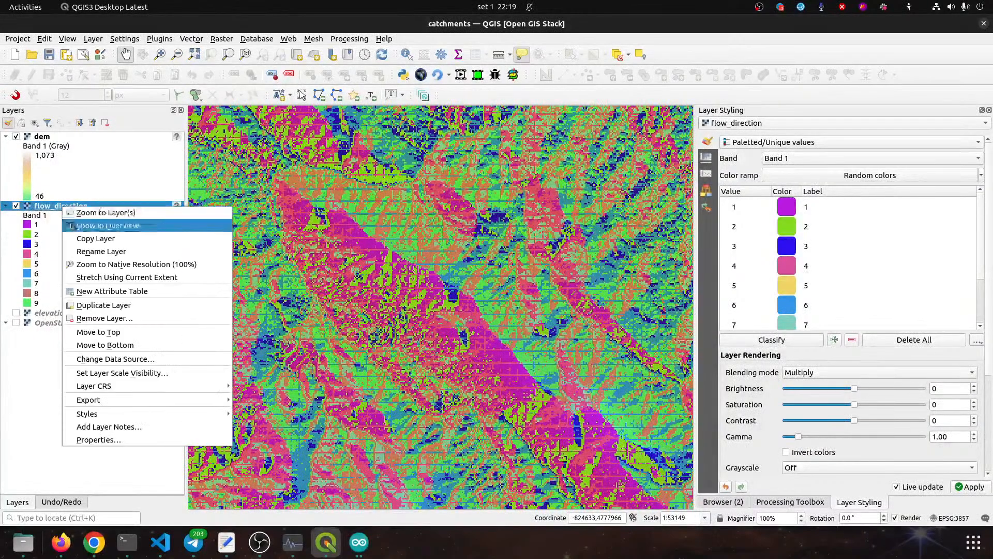
{"action": "left_click", "coordinate": [95, 295]}
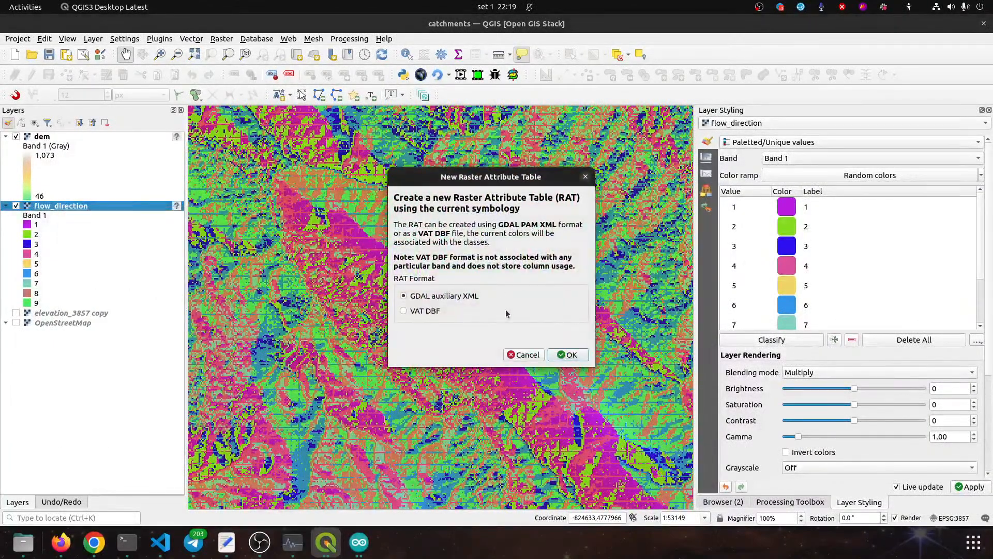
{"action": "left_click", "coordinate": [562, 357]}
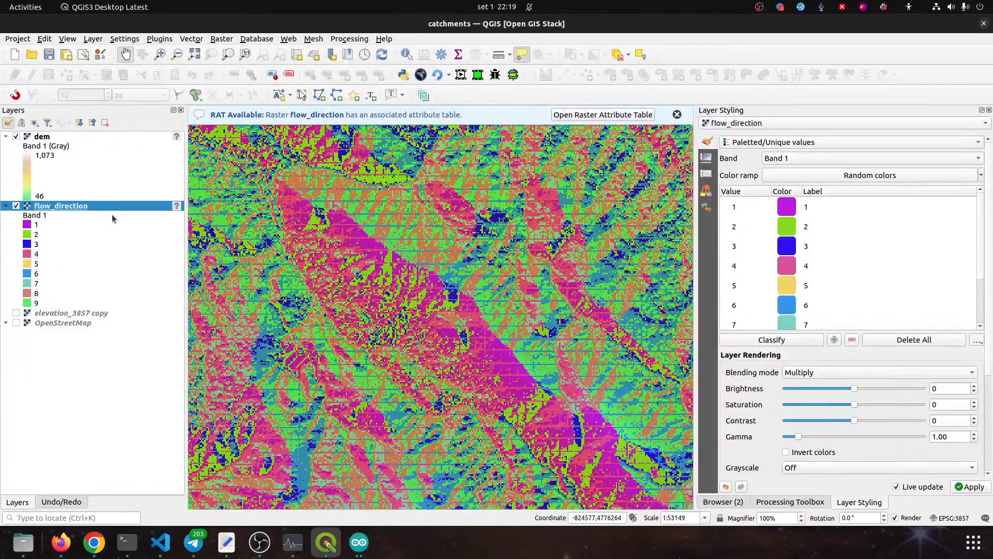
Open the flow_direction raster attribute table and enable editing
{"action": "left_click", "coordinate": [603, 114]}
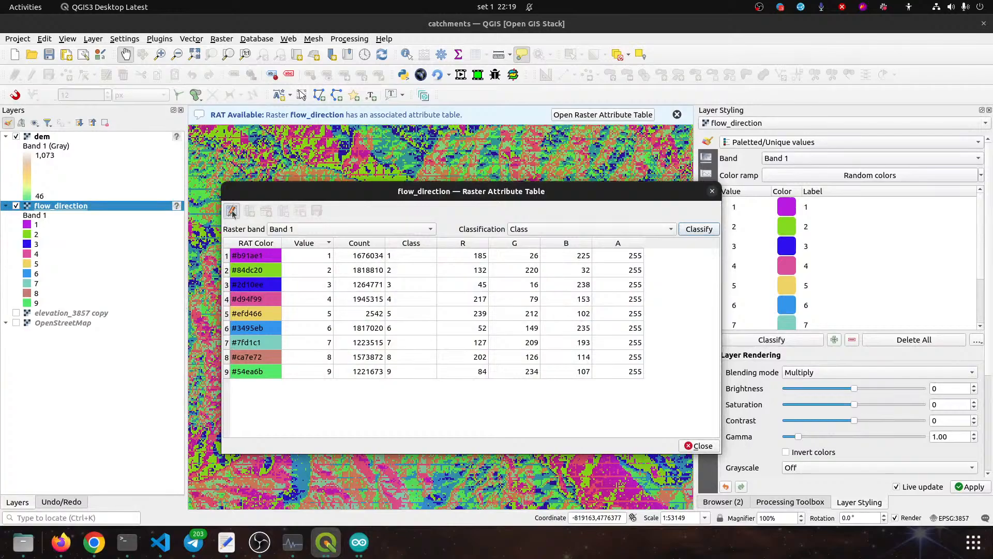
{"action": "left_click_drag", "start_coordinate": [374, 195], "coordinate": [310, 192]}
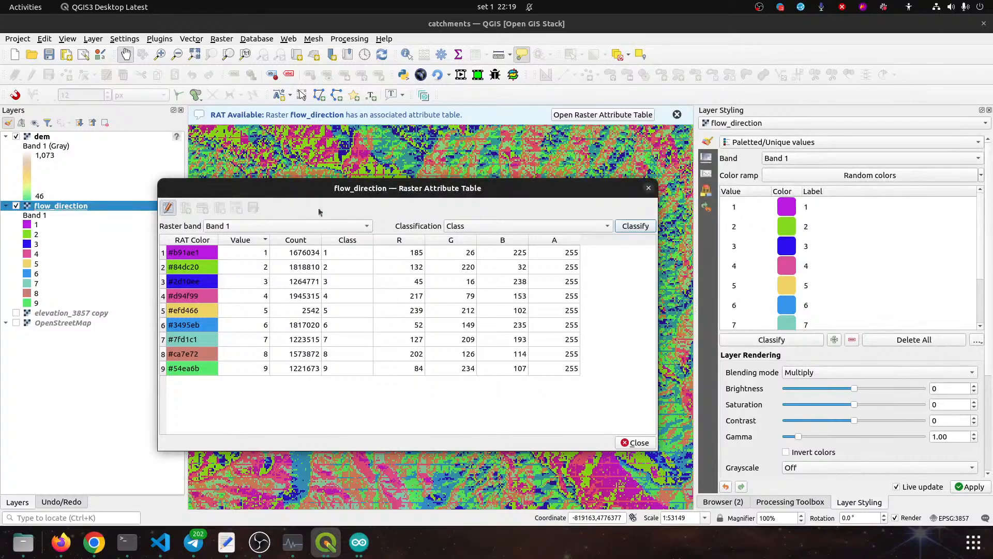
{"action": "left_click", "coordinate": [413, 252]}
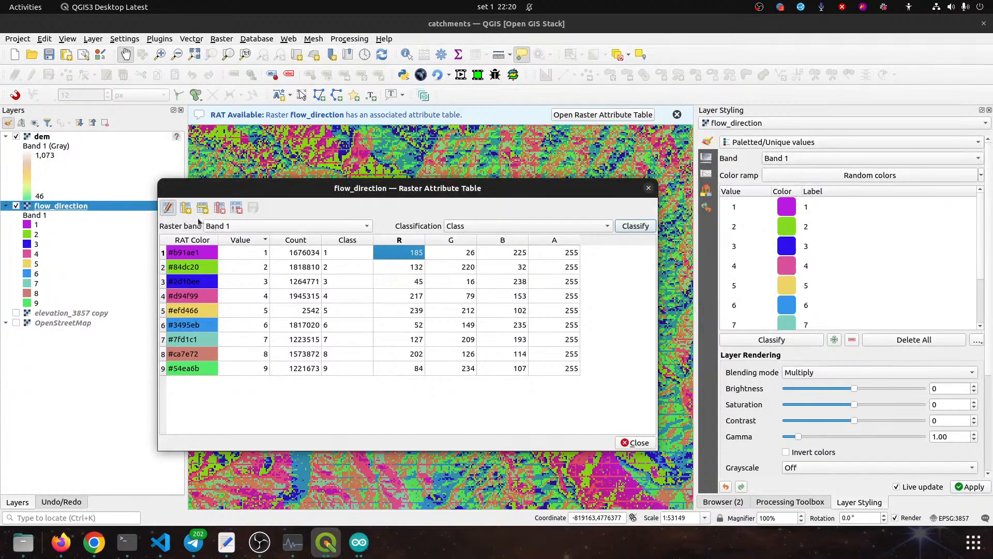
{"action": "left_click", "coordinate": [171, 210]}
{"action": "left_click", "coordinate": [171, 209]}
{"action": "left_click", "coordinate": [200, 253]}
{"action": "double_click", "coordinate": [200, 253]}
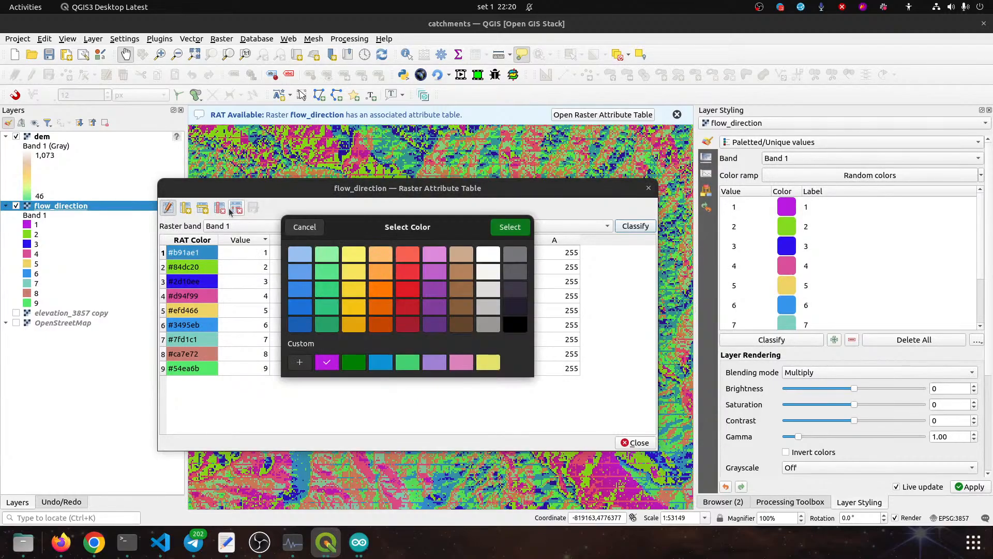
{"action": "key", "text": "Escape"}
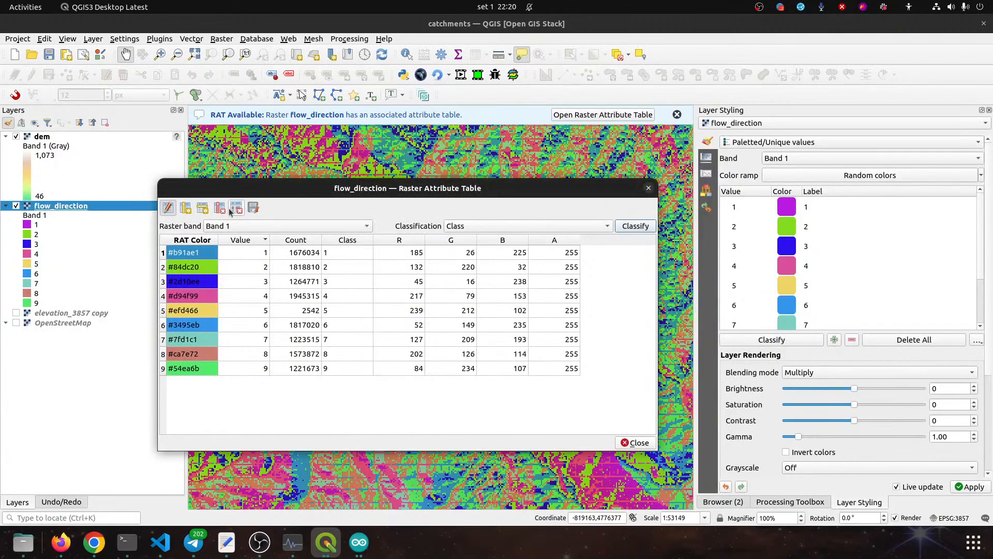
Set the RAT color of value 1 to light orange #ffbe6f
{"action": "double_click", "coordinate": [184, 257]}
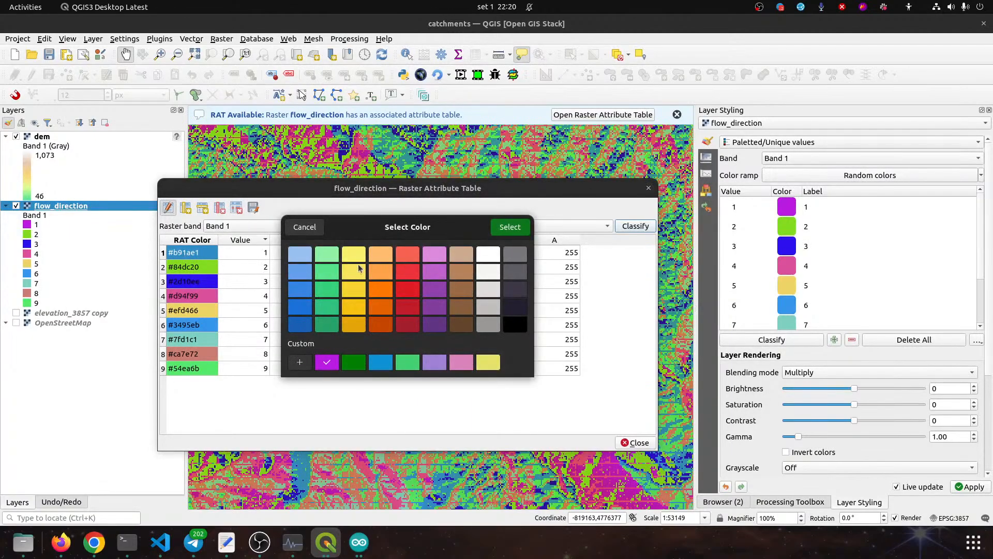
{"action": "left_click", "coordinate": [381, 254]}
{"action": "left_click", "coordinate": [511, 227]}
{"action": "left_click", "coordinate": [190, 371]}
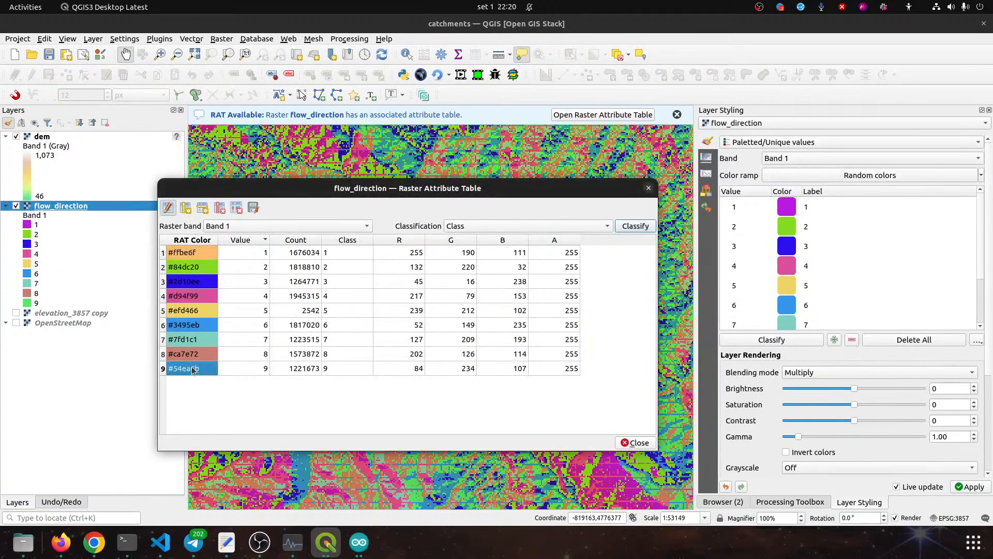
{"action": "double_click", "coordinate": [192, 369]}
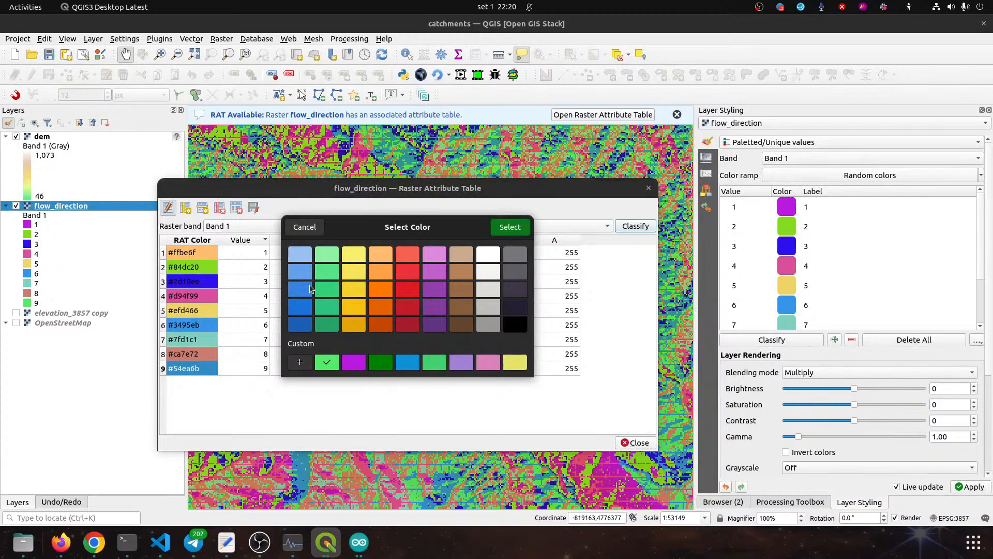
{"action": "left_click", "coordinate": [305, 227]}
Set the RAT colors of value 2 to yellow #f9f06b, value 3 to light green #8ff0a4 and value 4 to red #ed333b
{"action": "double_click", "coordinate": [183, 269]}
{"action": "left_click", "coordinate": [352, 255]}
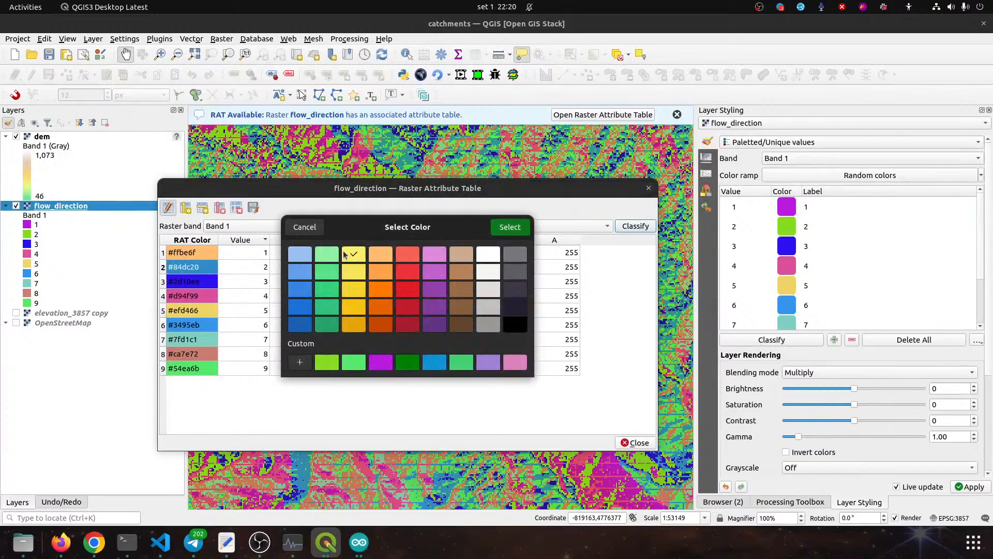
{"action": "left_click", "coordinate": [510, 228]}
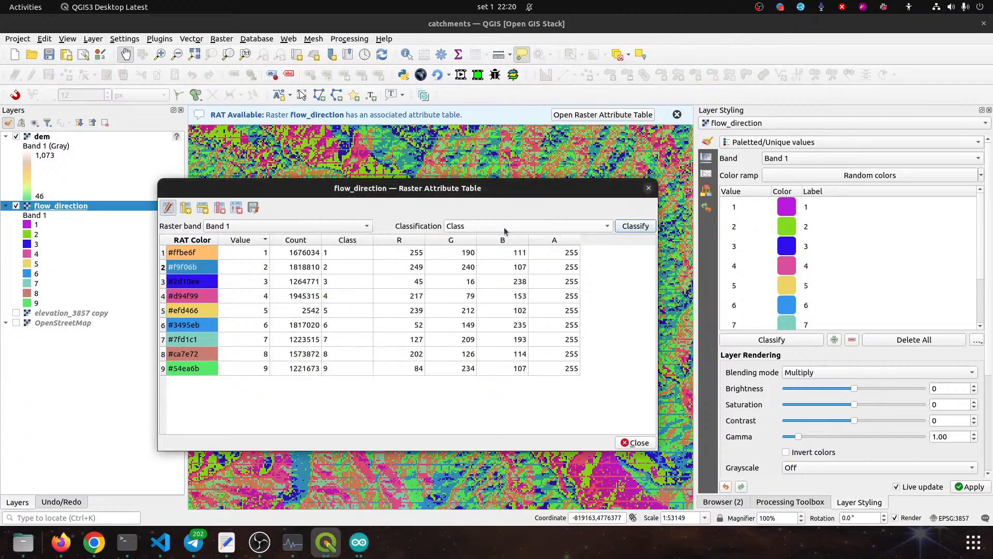
{"action": "left_click", "coordinate": [197, 284]}
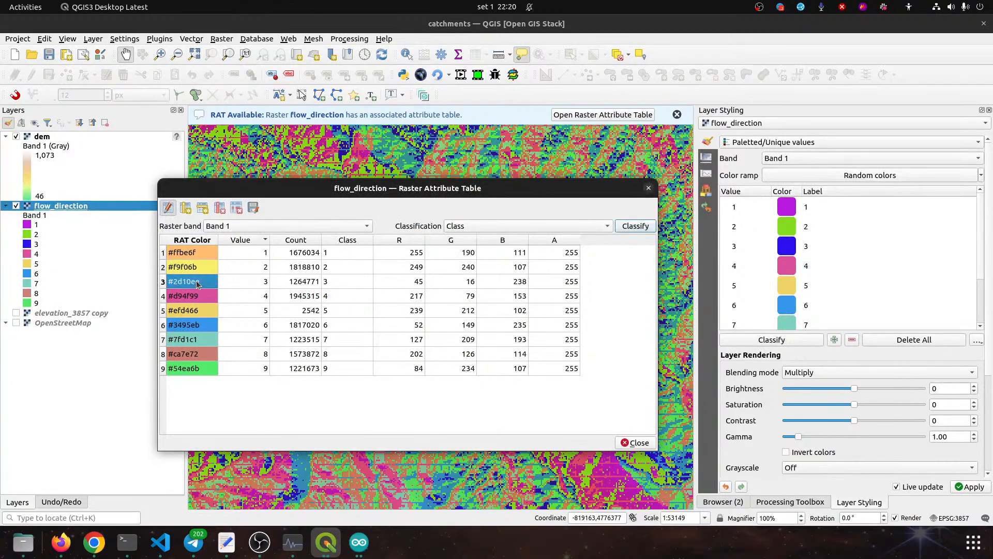
{"action": "double_click", "coordinate": [197, 284]}
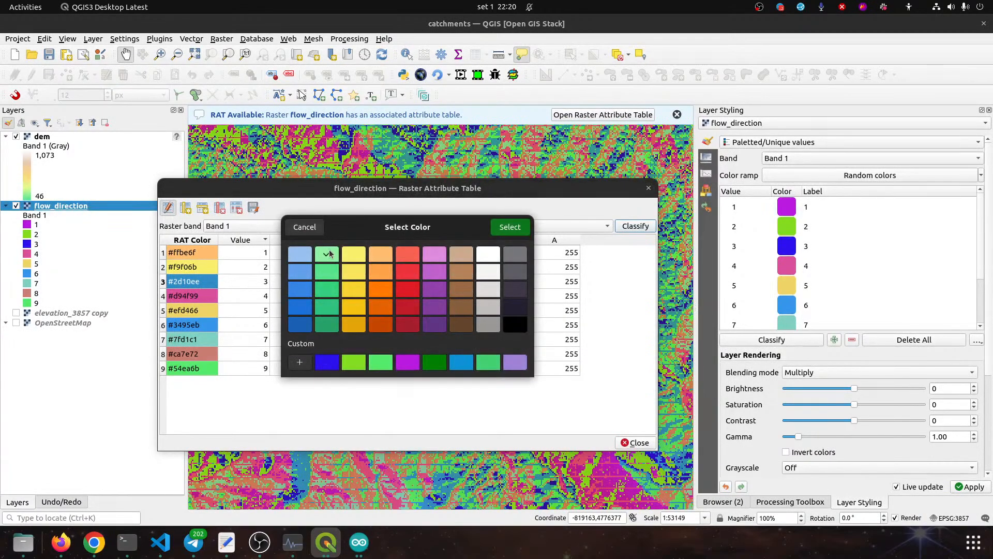
{"action": "left_click", "coordinate": [512, 228]}
{"action": "double_click", "coordinate": [189, 298]}
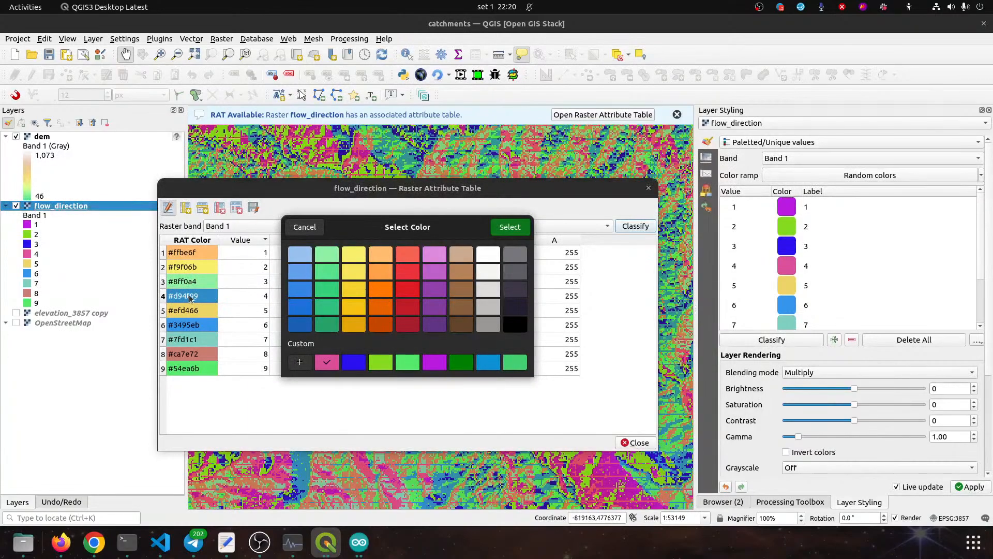
{"action": "left_click", "coordinate": [415, 275]}
{"action": "left_click", "coordinate": [509, 228]}
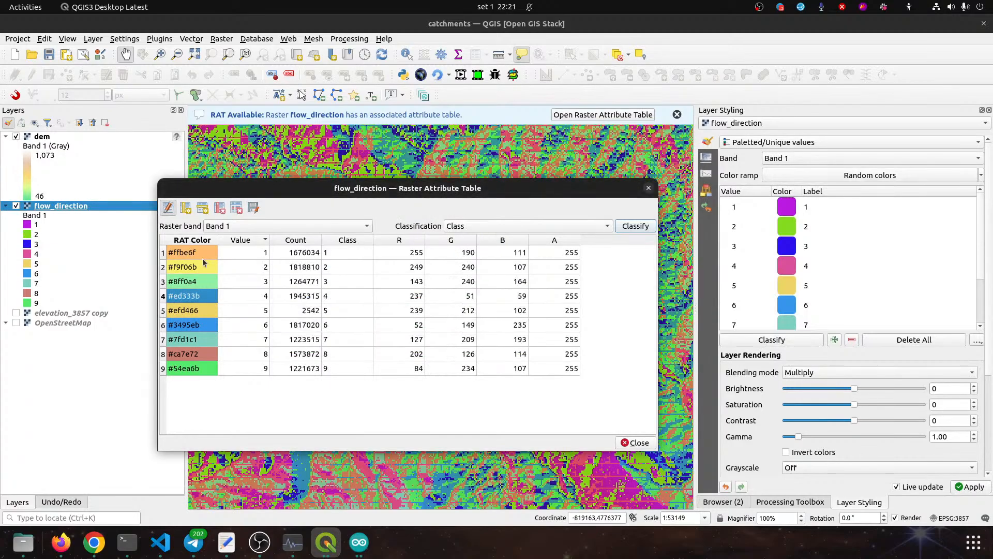
Set the RAT color of value 4 to light purple #dc8add
{"action": "left_click", "coordinate": [193, 282]}
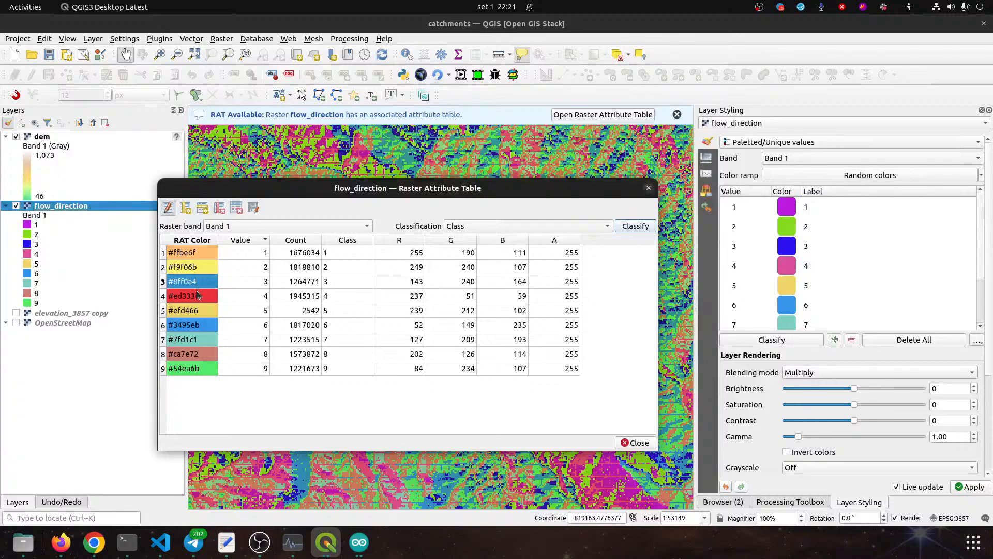
{"action": "double_click", "coordinate": [197, 296]}
{"action": "left_click", "coordinate": [435, 254]}
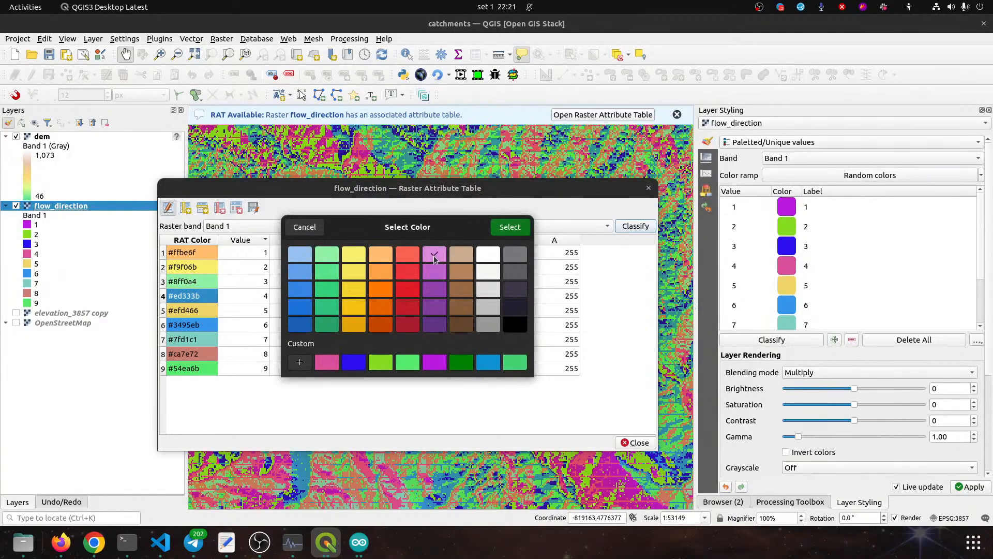
{"action": "left_click", "coordinate": [512, 229]}
{"action": "left_click", "coordinate": [207, 313]}
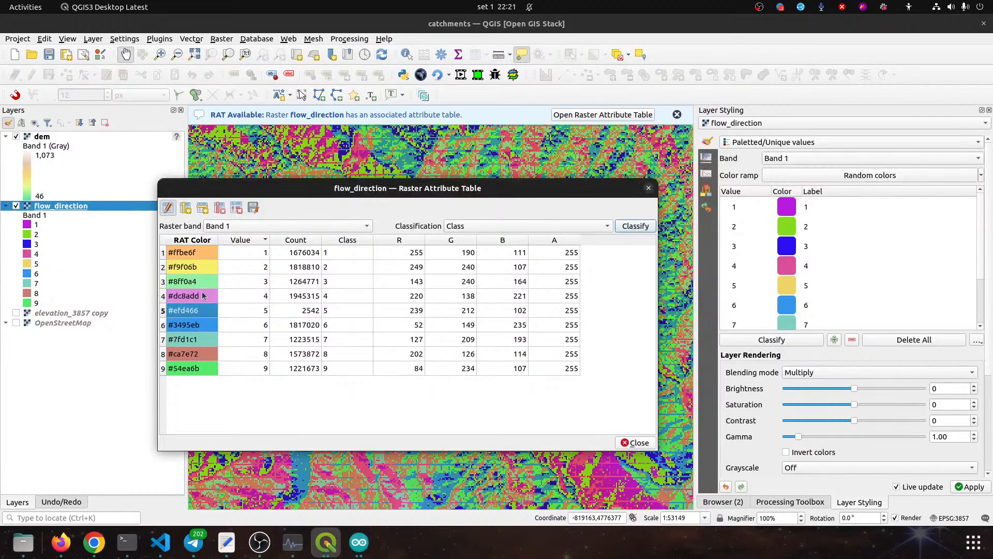
Set the RAT colors of value 4 to light red #f66151 and value 5 to white #ffffff
{"action": "double_click", "coordinate": [205, 296]}
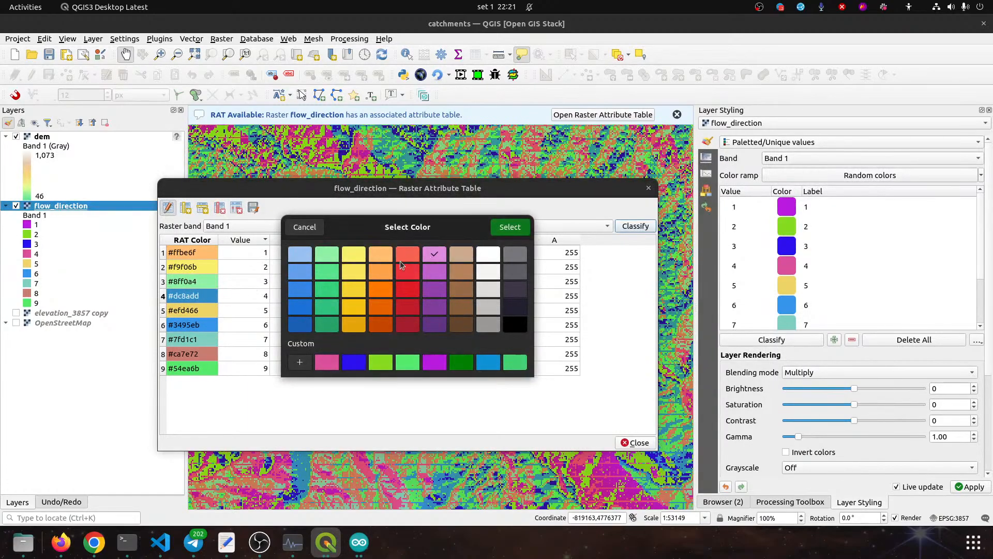
{"action": "left_click", "coordinate": [408, 254]}
{"action": "left_click", "coordinate": [512, 228]}
{"action": "left_click", "coordinate": [209, 314]}
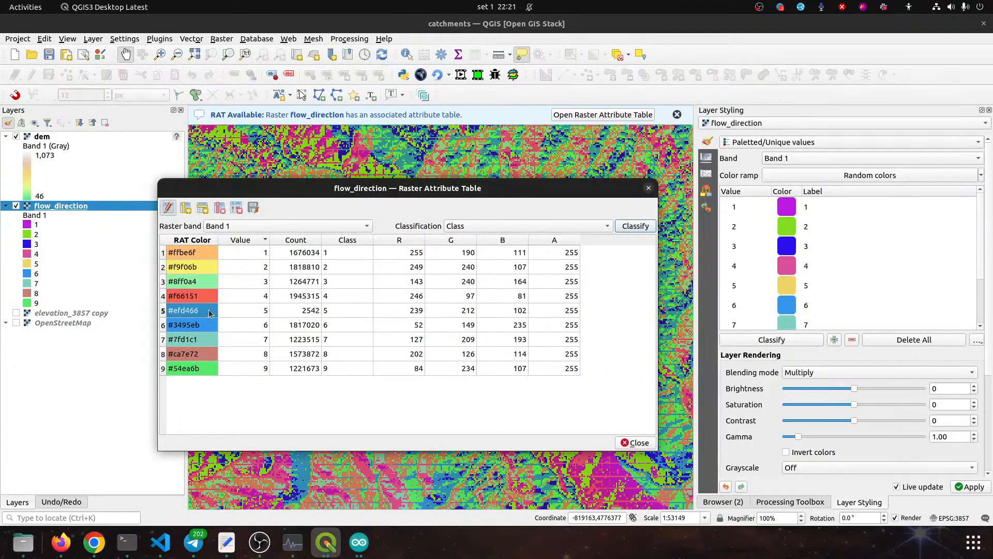
{"action": "double_click", "coordinate": [210, 314]}
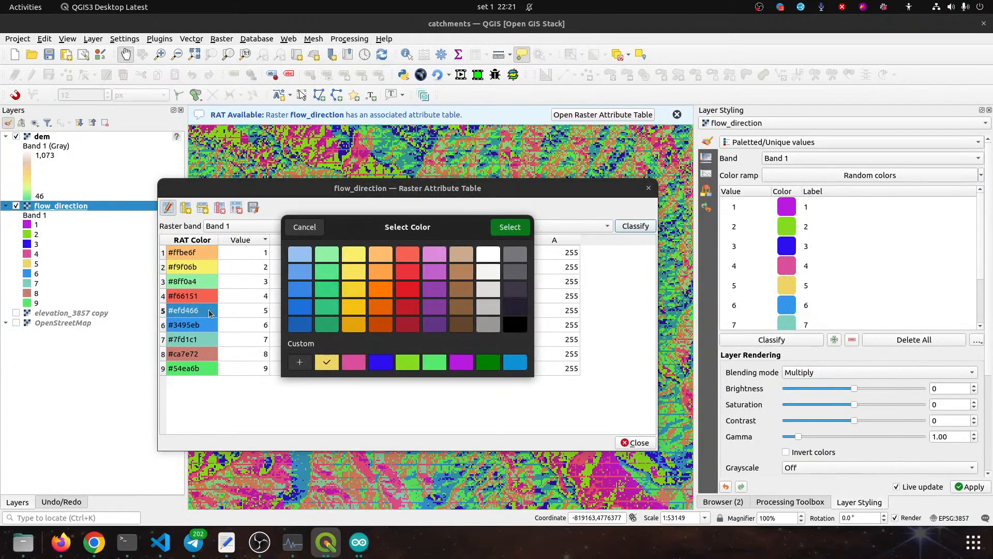
{"action": "left_click", "coordinate": [489, 254]}
{"action": "left_click", "coordinate": [497, 232]}
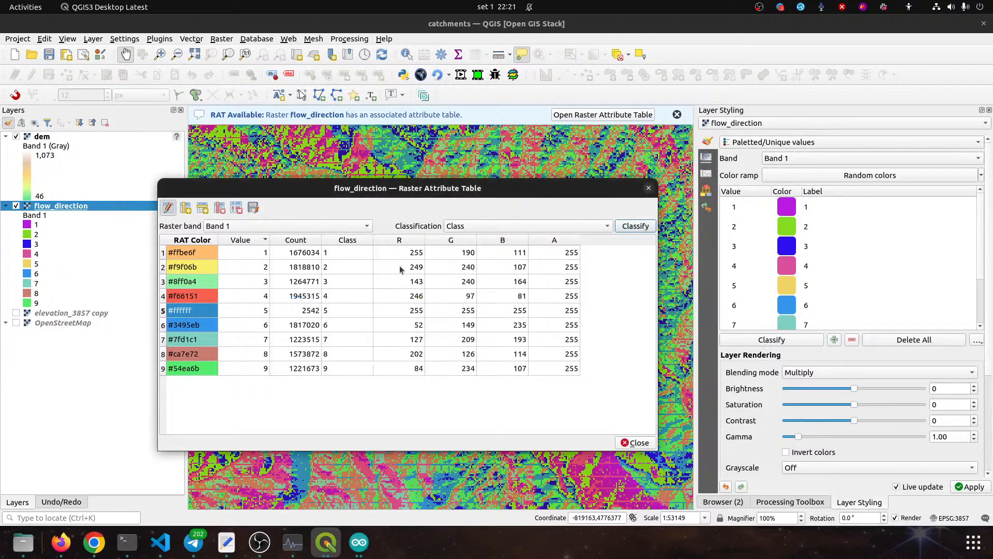
Set the RAT colors of value 6 to green #33d17a and value 7 to purple #c061cb
{"action": "left_click", "coordinate": [207, 326]}
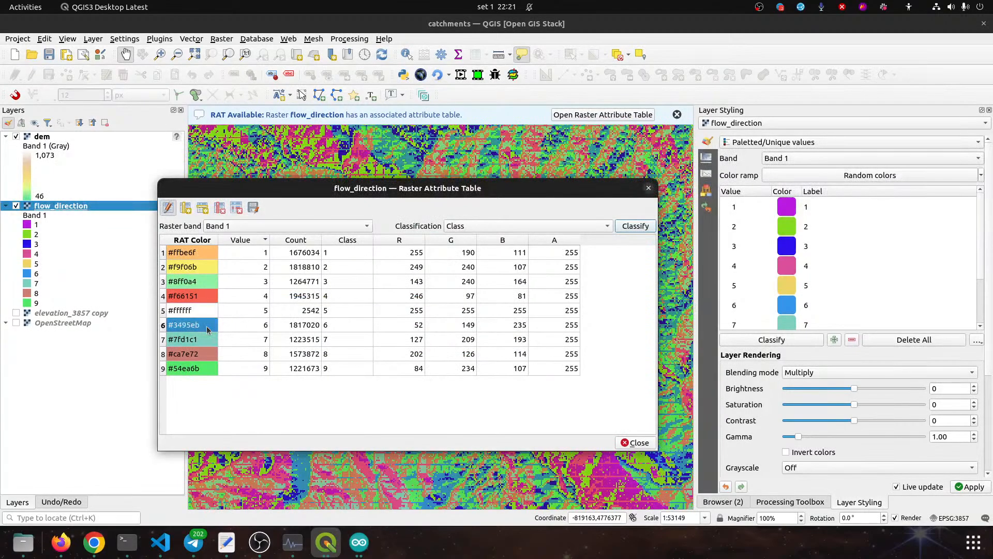
{"action": "double_click", "coordinate": [207, 326]}
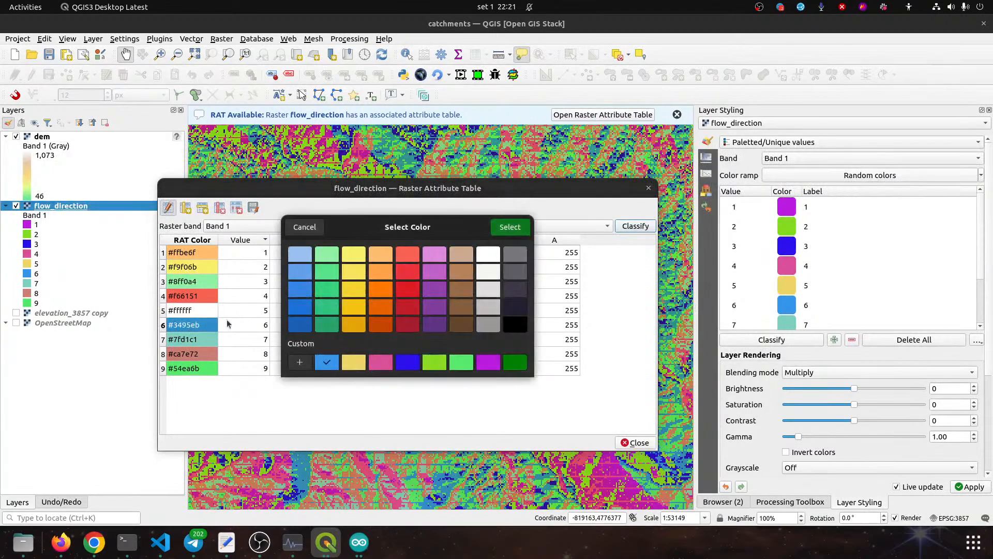
{"action": "left_click", "coordinate": [325, 286]}
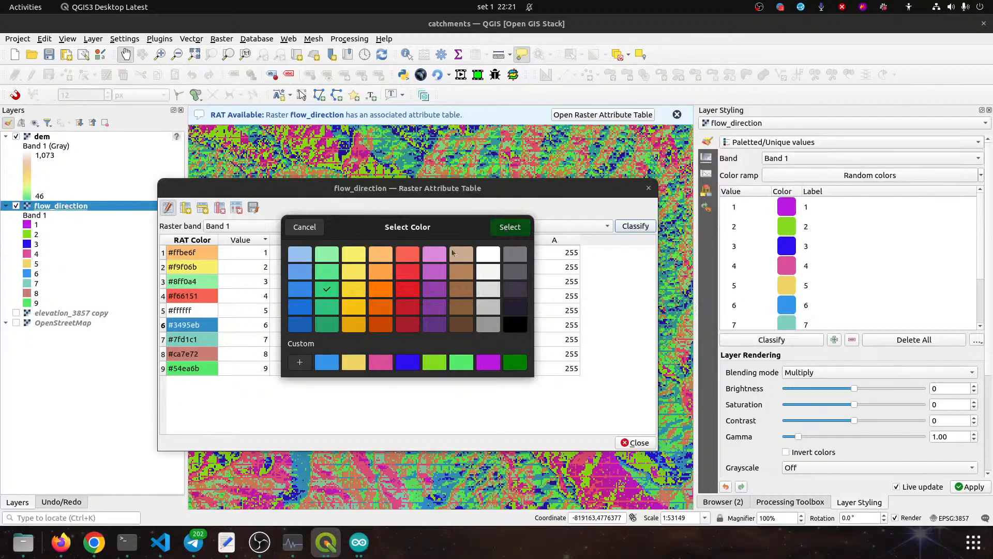
{"action": "left_click", "coordinate": [510, 227]}
{"action": "left_click", "coordinate": [202, 339]}
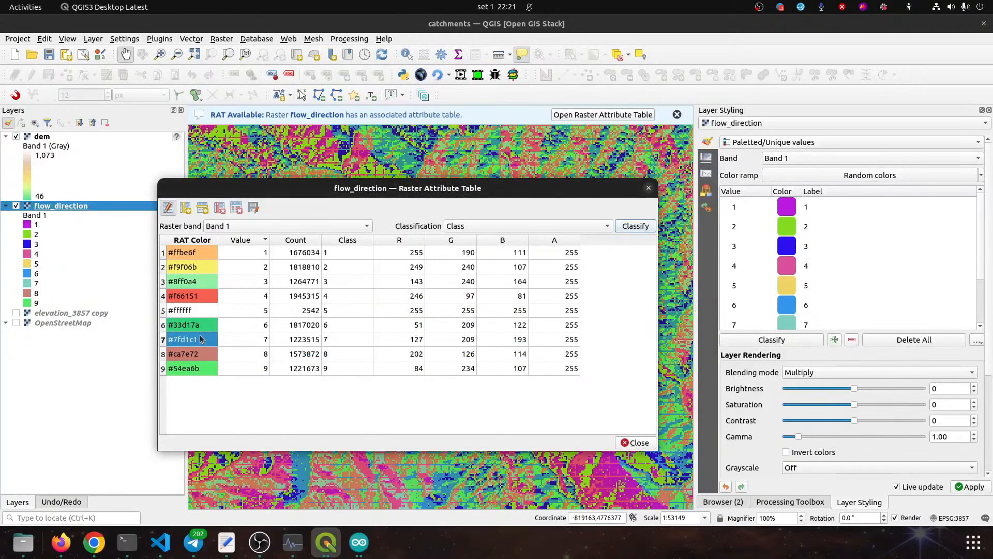
{"action": "double_click", "coordinate": [201, 339]}
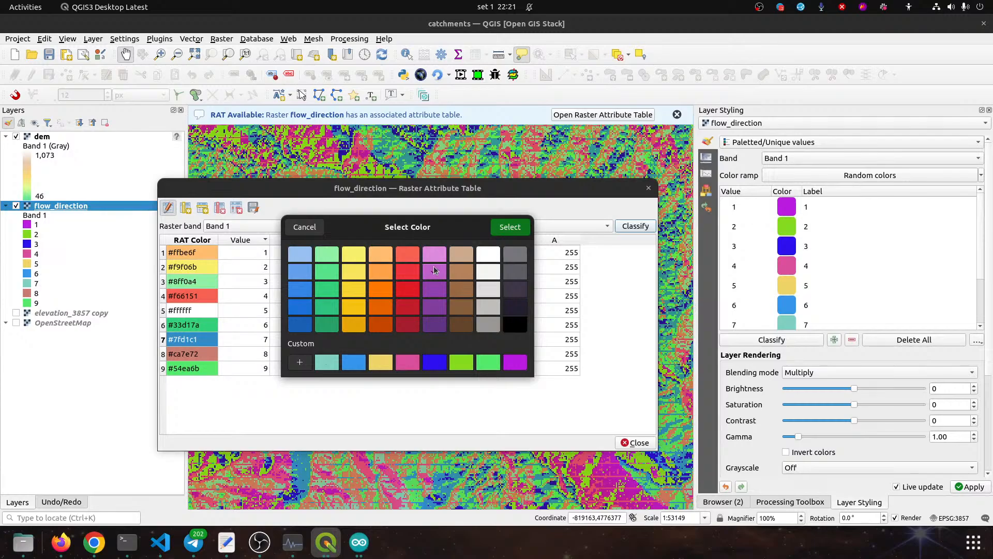
{"action": "left_click", "coordinate": [434, 266]}
{"action": "left_click", "coordinate": [510, 227]}
Set the RAT colors of value 8 to blue #3584e4 and value 9 to dark green #2ec27e
{"action": "double_click", "coordinate": [181, 355]}
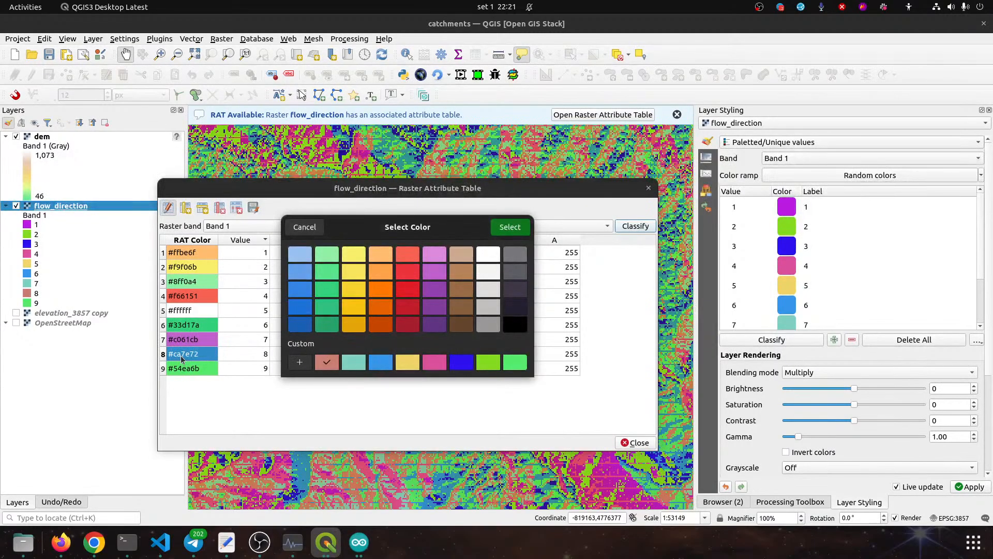
{"action": "left_click", "coordinate": [300, 288]}
{"action": "left_click", "coordinate": [491, 231]}
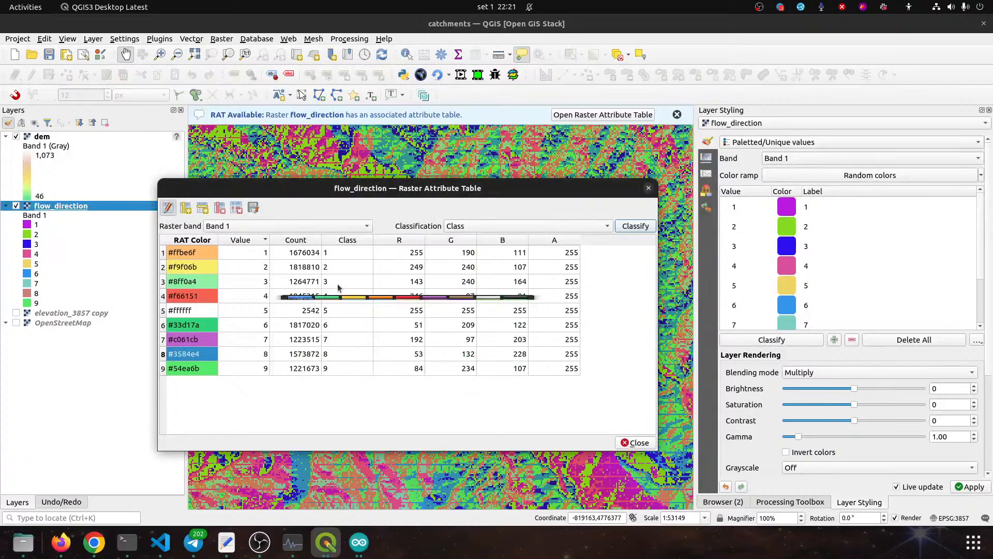
{"action": "double_click", "coordinate": [191, 367]}
{"action": "left_click", "coordinate": [330, 309]}
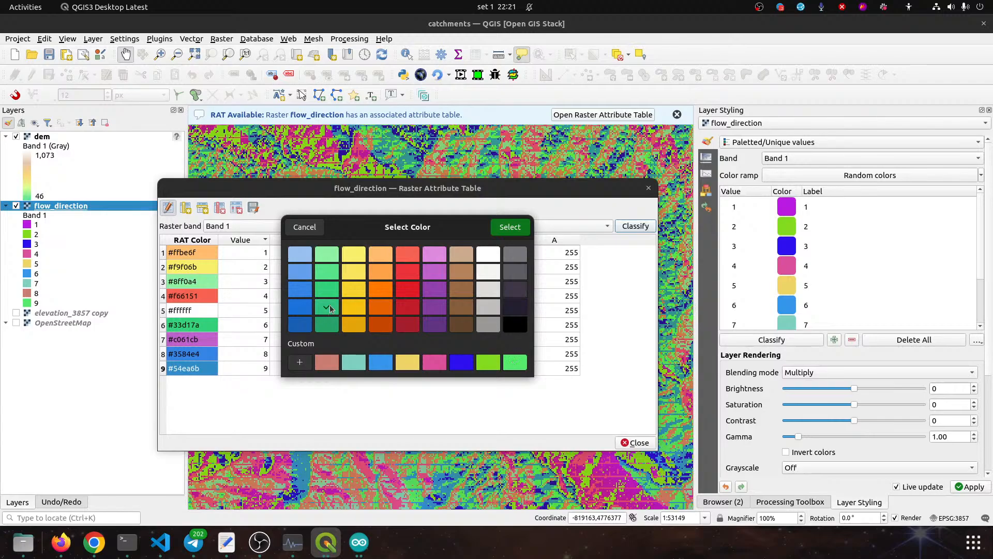
{"action": "left_click", "coordinate": [499, 230]}
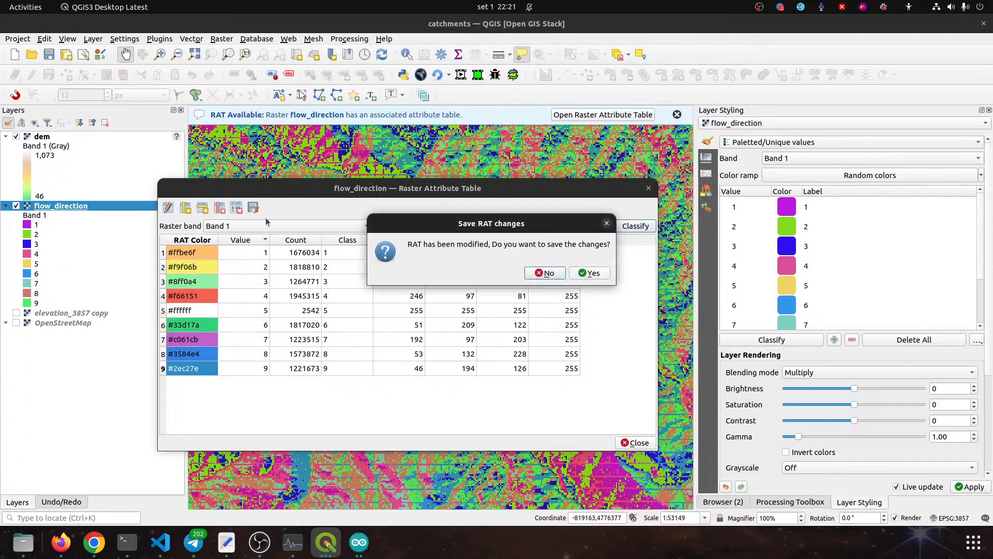
Save the raster attribute table edits, close the table and check the flow_direction layer's symbology
{"action": "left_click", "coordinate": [580, 269]}
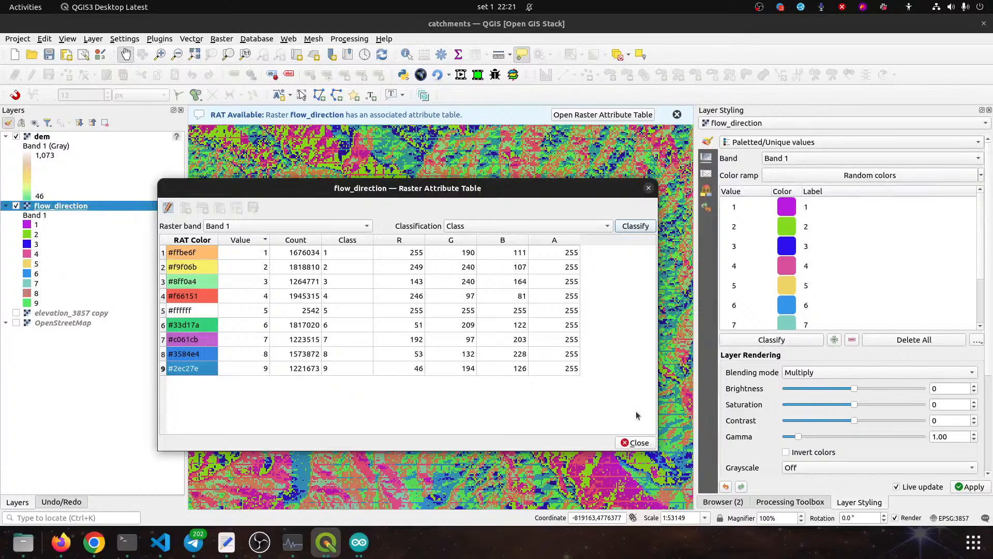
{"action": "left_click", "coordinate": [627, 444]}
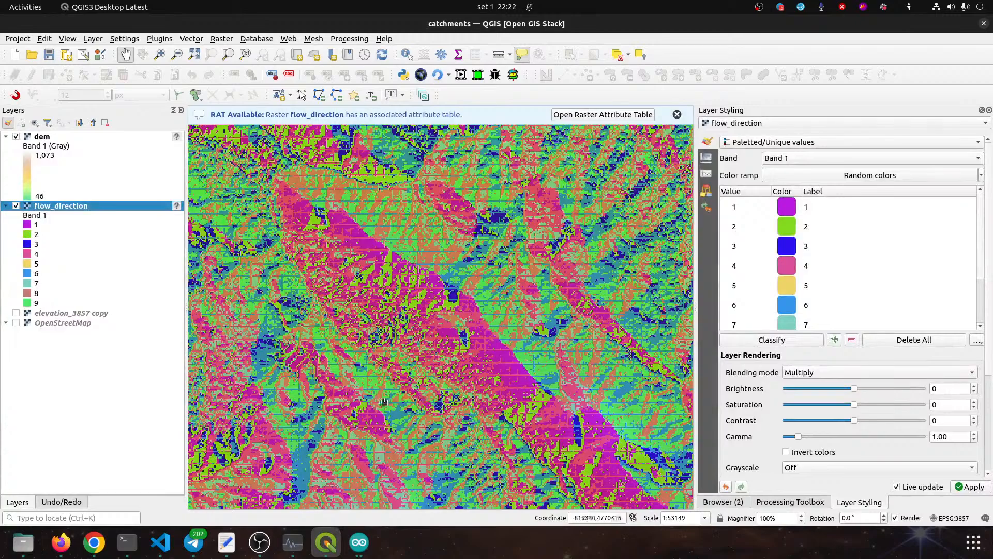
{"action": "double_click", "coordinate": [53, 208]}
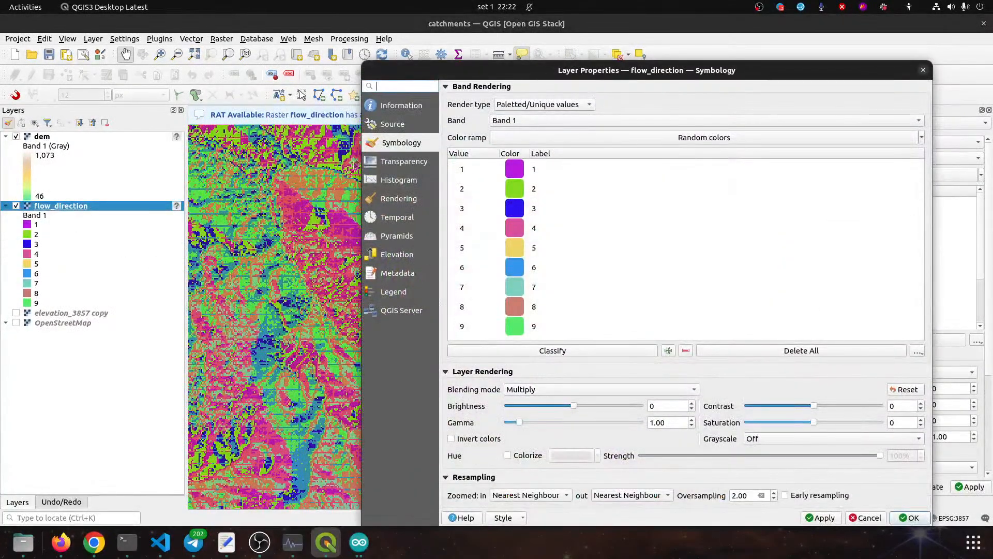
{"action": "left_click", "coordinate": [924, 70]}
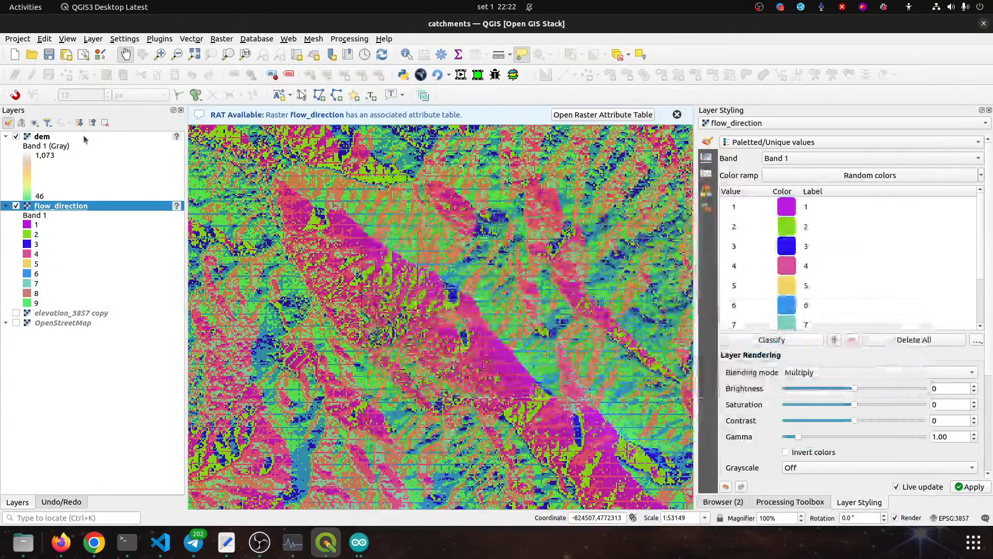
Hide the dem layer and show the elevation_3857 copy layer beneath flow_direction
{"action": "left_click", "coordinate": [16, 136]}
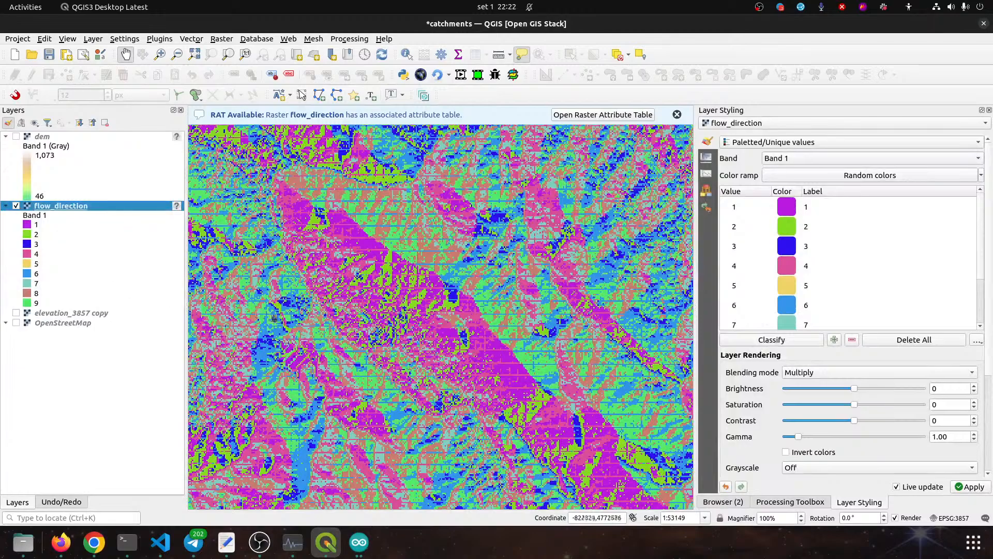
{"action": "left_click", "coordinate": [16, 314]}
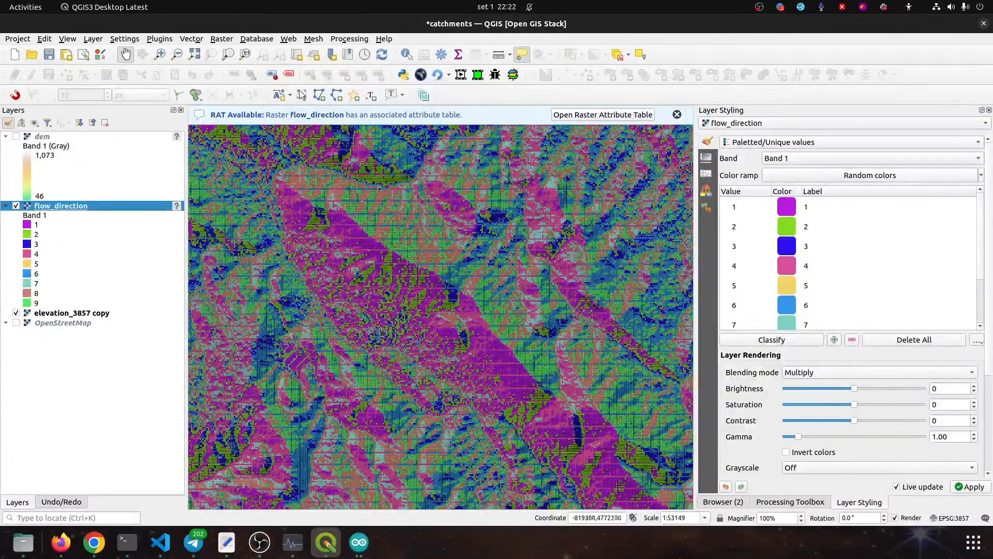
{"action": "scroll", "coordinate": [384, 332], "scroll_direction": "up", "scroll_amount": 1}
{"action": "scroll", "coordinate": [379, 332], "scroll_direction": "up", "scroll_amount": 1}
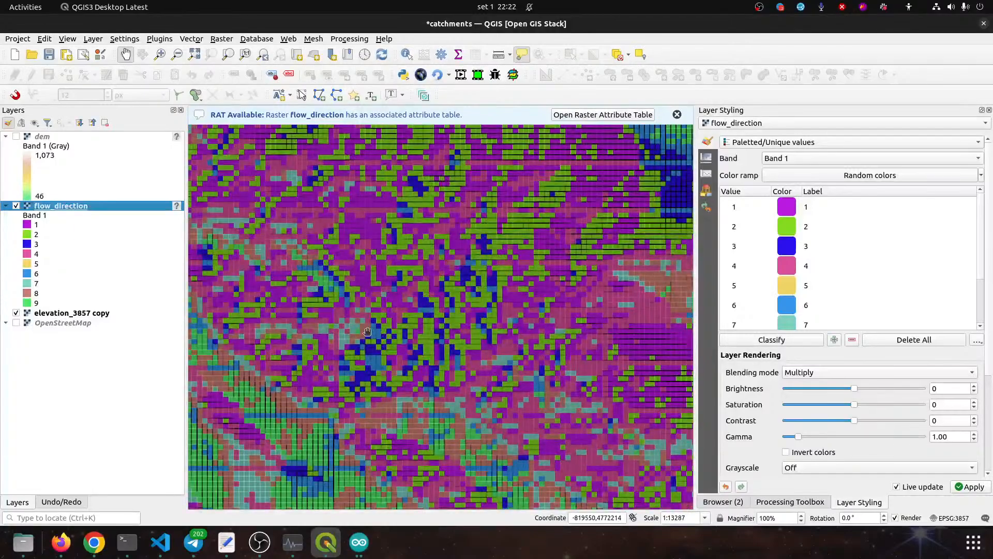
{"action": "scroll", "coordinate": [379, 332], "scroll_direction": "down", "scroll_amount": 2}
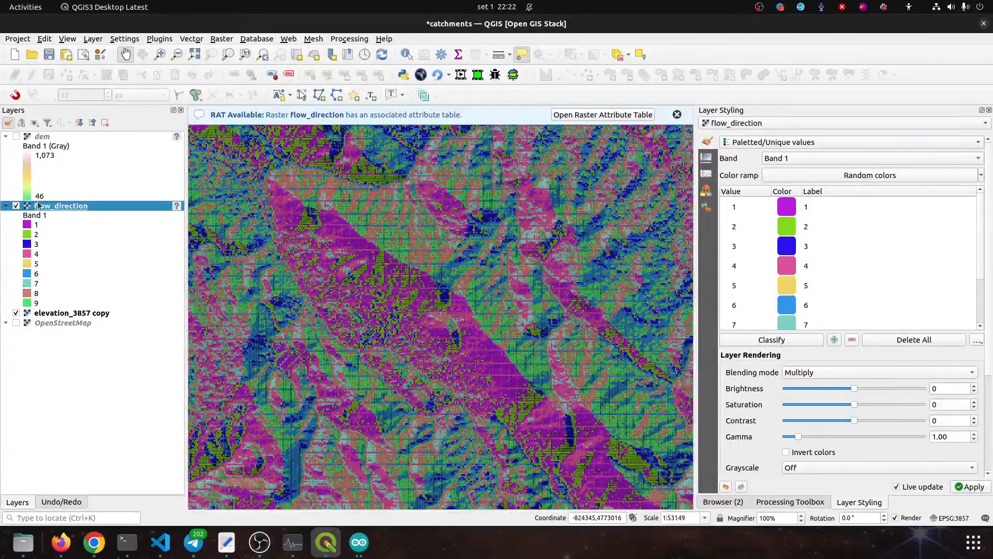
Apply the Normal blending mode to the flow_direction layer for comparison and restore Multiply
{"action": "double_click", "coordinate": [38, 205]}
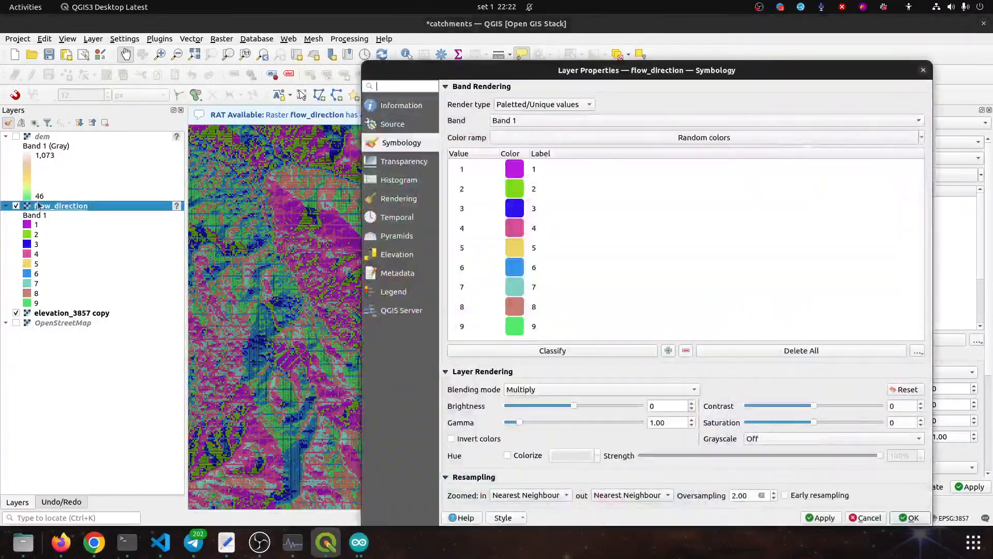
{"action": "left_click", "coordinate": [562, 392]}
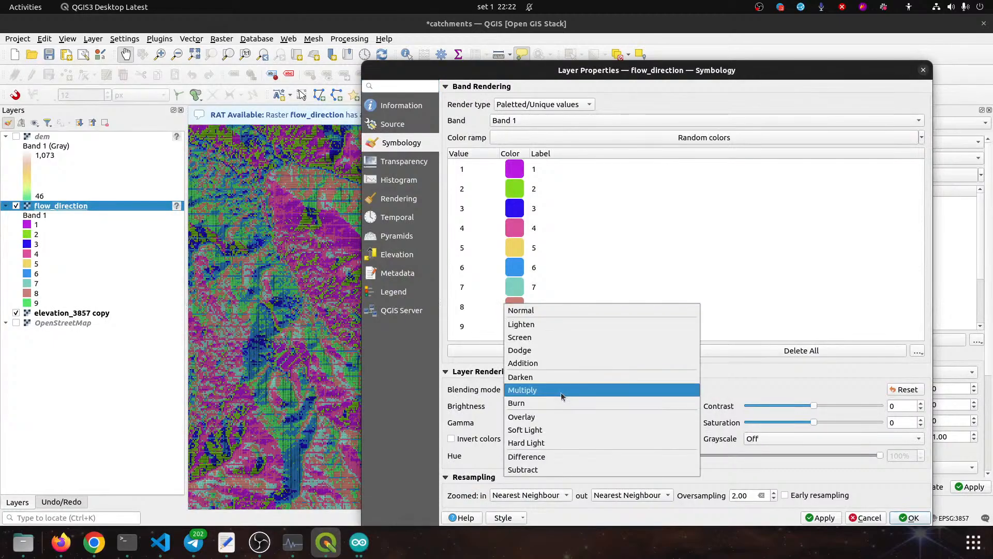
{"action": "left_click", "coordinate": [562, 310]}
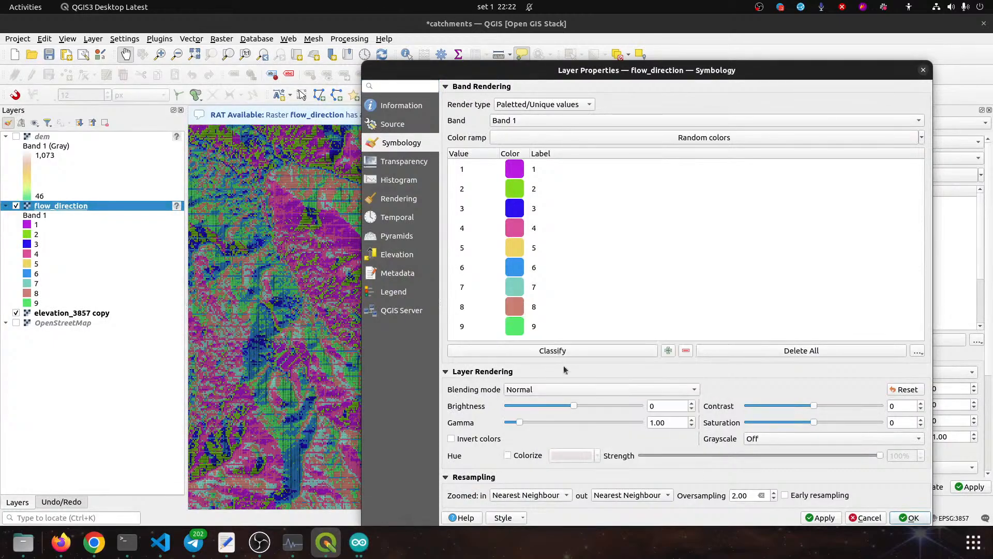
{"action": "left_click", "coordinate": [820, 517]}
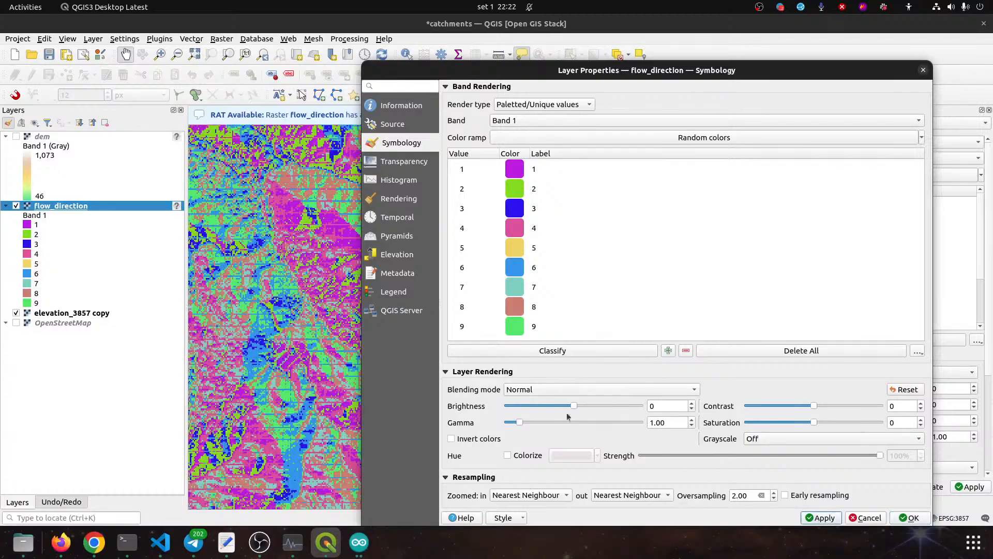
{"action": "left_click", "coordinate": [516, 391]}
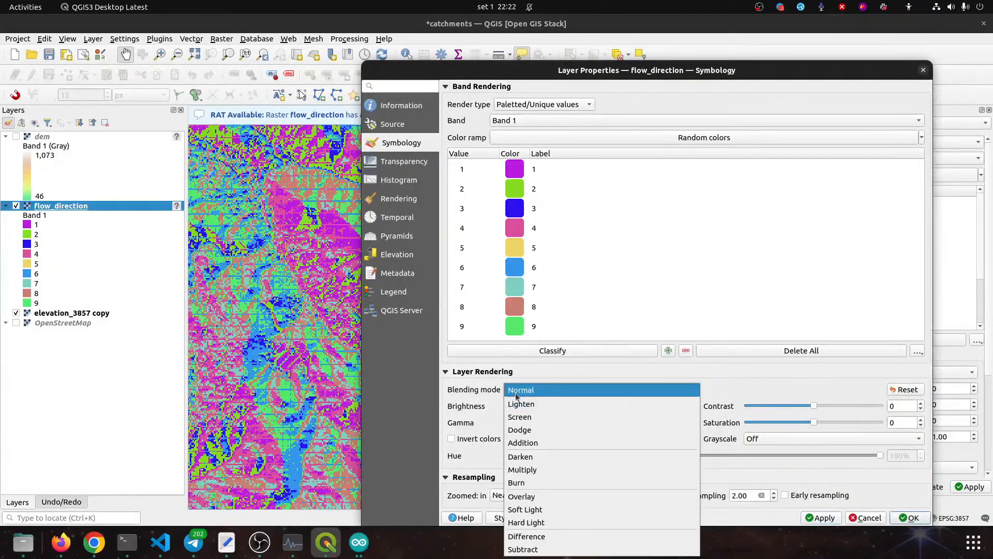
{"action": "left_click", "coordinate": [523, 470]}
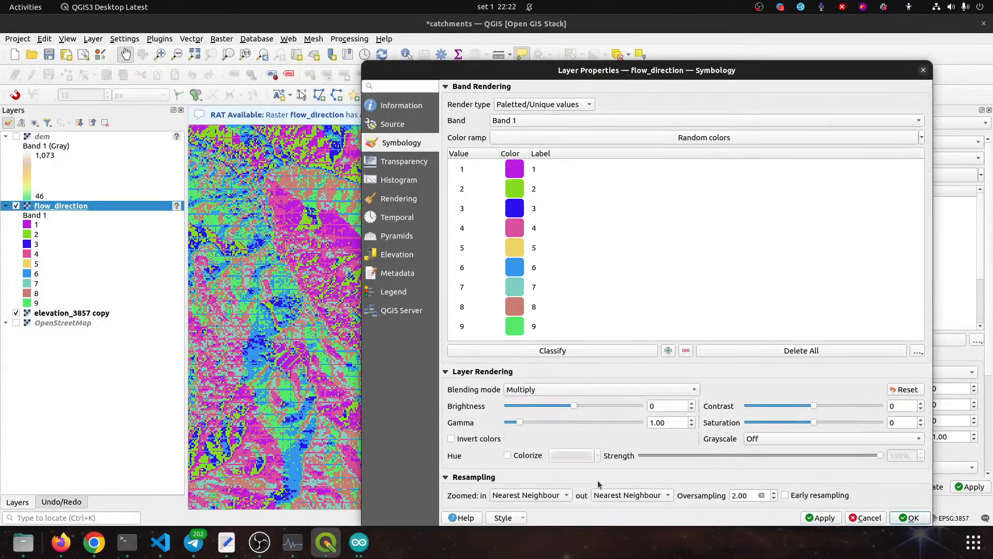
{"action": "left_click", "coordinate": [816, 519]}
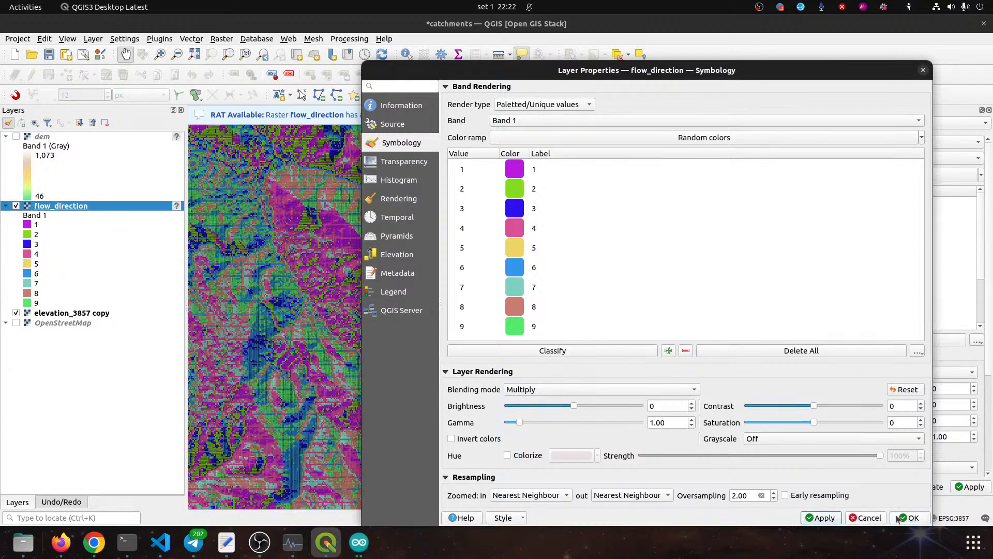
{"action": "left_click", "coordinate": [903, 518]}
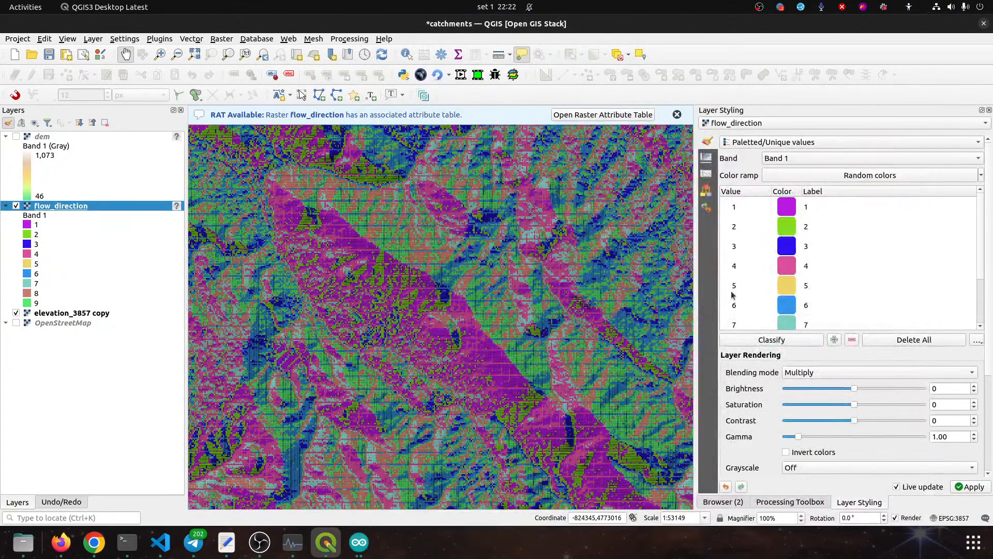
Open the plugin manager and search the installed plugins for crayfish
{"action": "scroll", "coordinate": [506, 252], "scroll_direction": "down", "scroll_amount": 2}
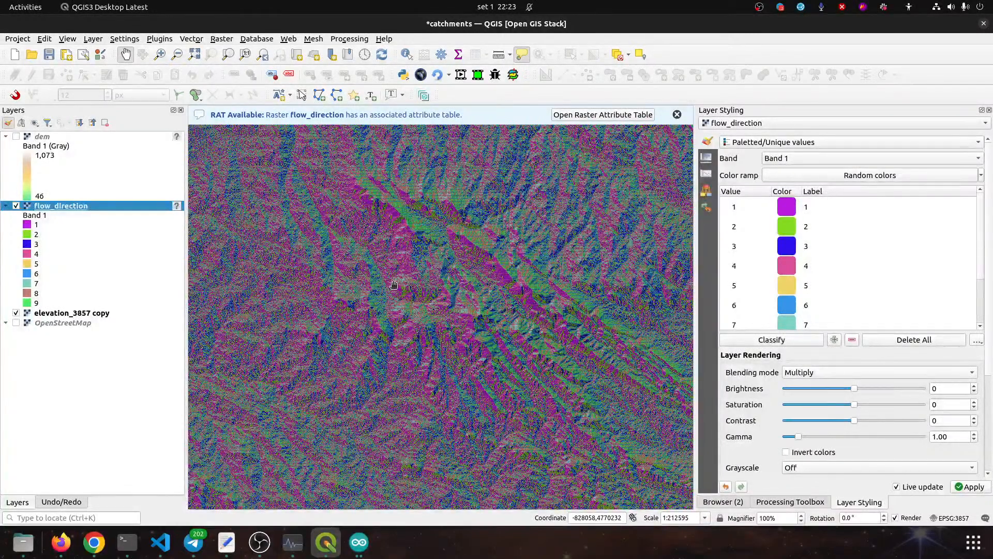
{"action": "left_click", "coordinate": [155, 38]}
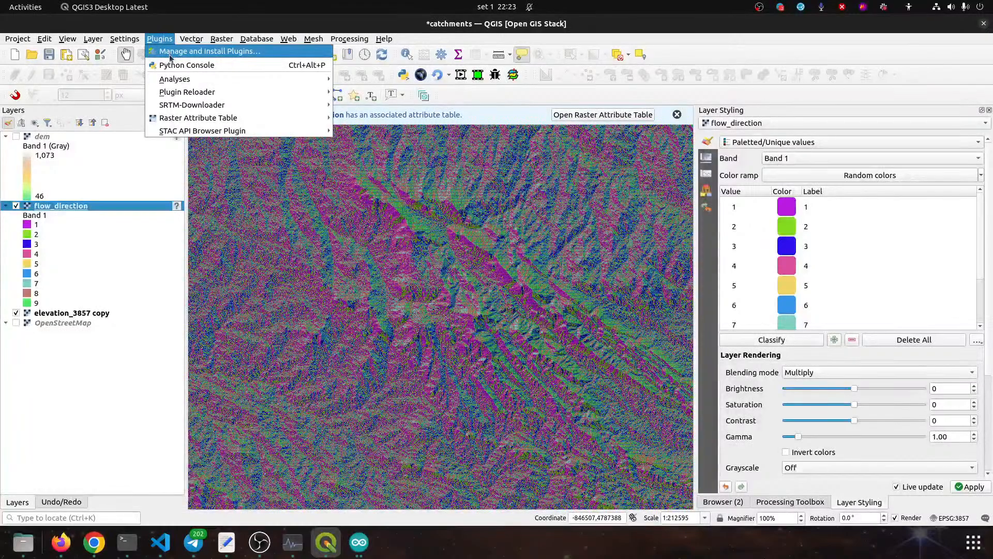
{"action": "left_click", "coordinate": [170, 51]}
{"action": "double_click", "coordinate": [323, 72]}
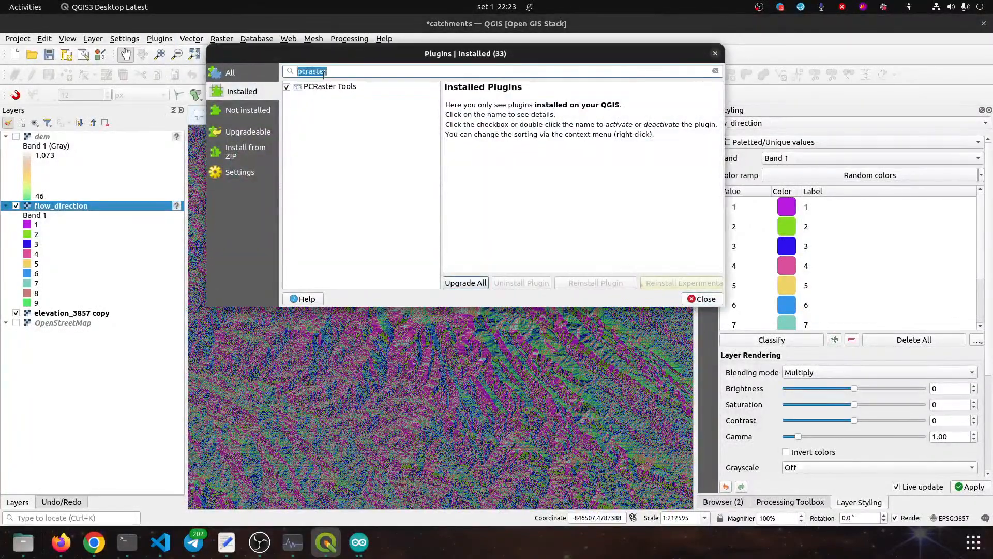
{"action": "type", "text": "crasy"}
{"action": "key", "text": "BackSpace"}
{"action": "key", "text": "BackSpace"}
{"action": "type", "text": "yfish"}
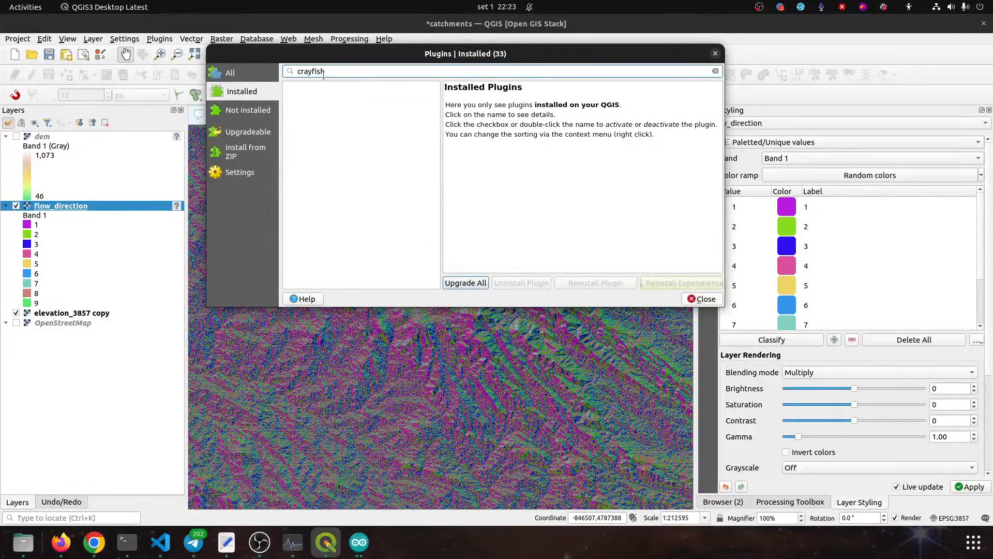
Find Crayfish among all available plugins, install it and close the plugin manager
{"action": "left_click", "coordinate": [230, 73]}
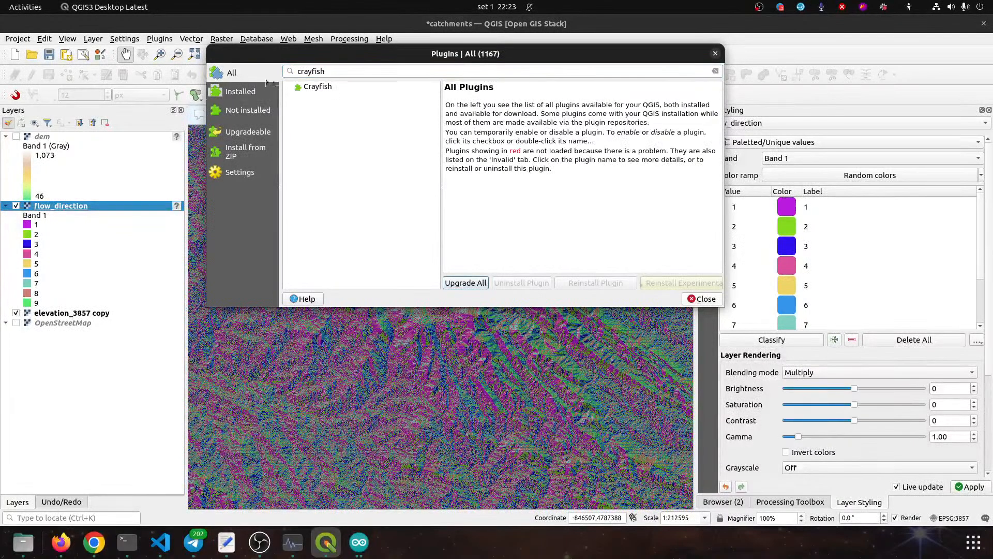
{"action": "left_click", "coordinate": [304, 87]}
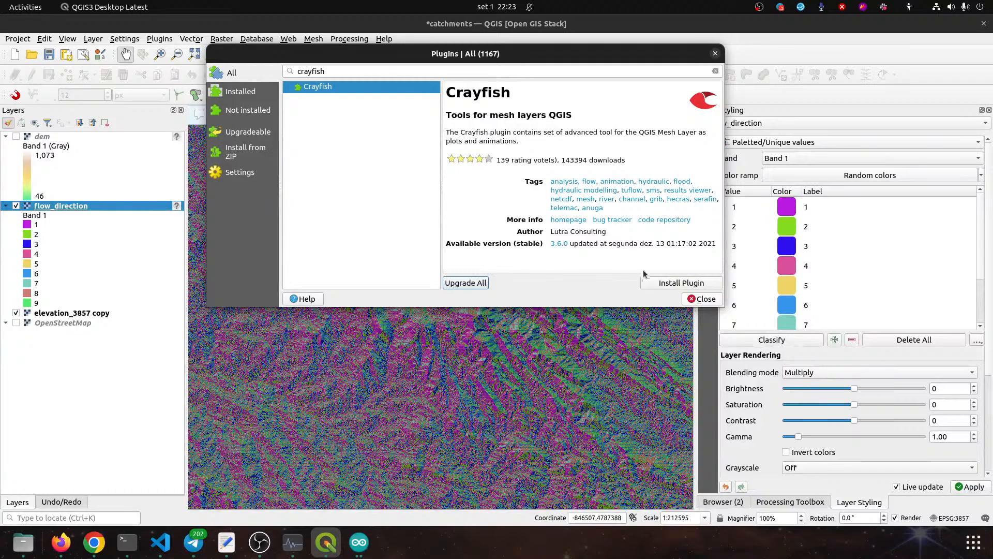
{"action": "left_click", "coordinate": [673, 283]}
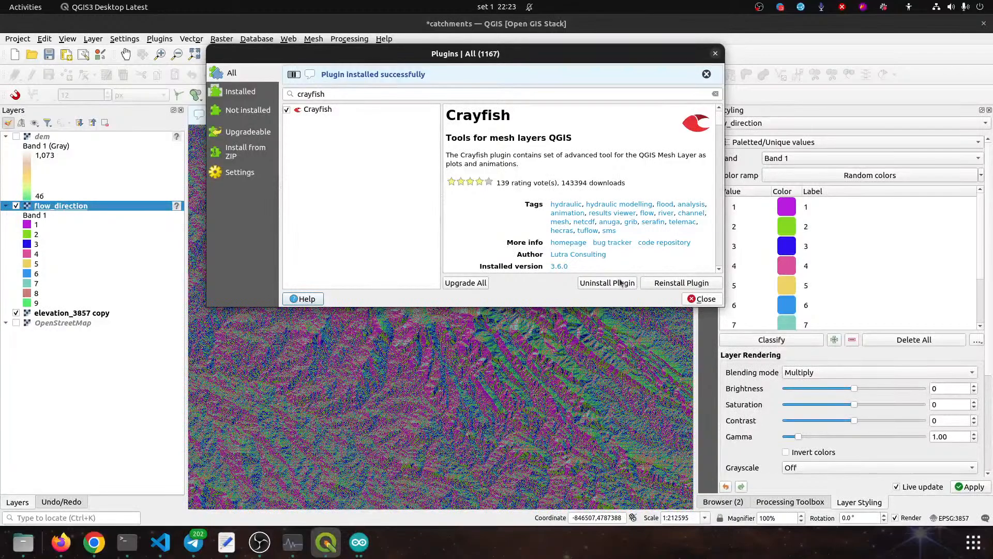
{"action": "left_click", "coordinate": [701, 299]}
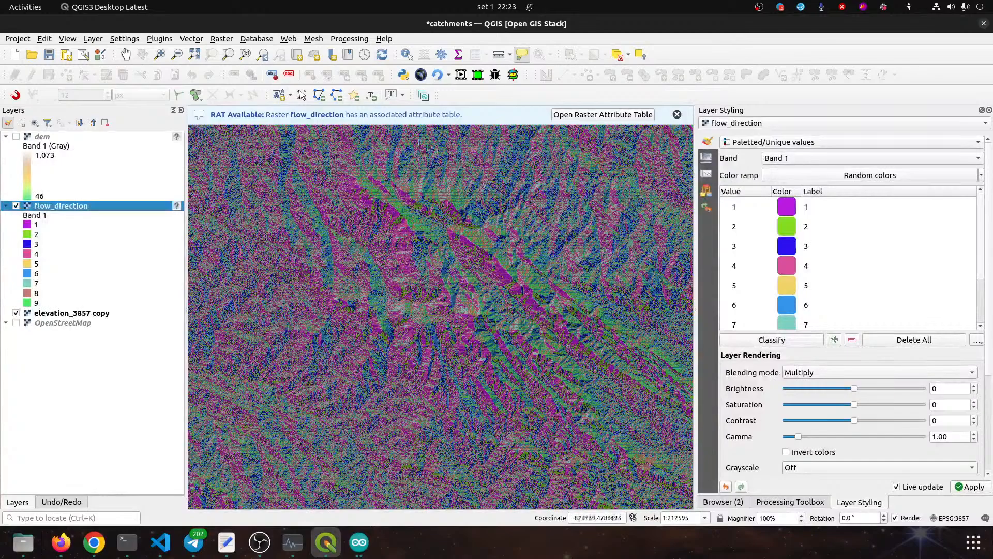
Check whether the Crayfish commands are available among the mesh tools
{"action": "left_click", "coordinate": [216, 40]}
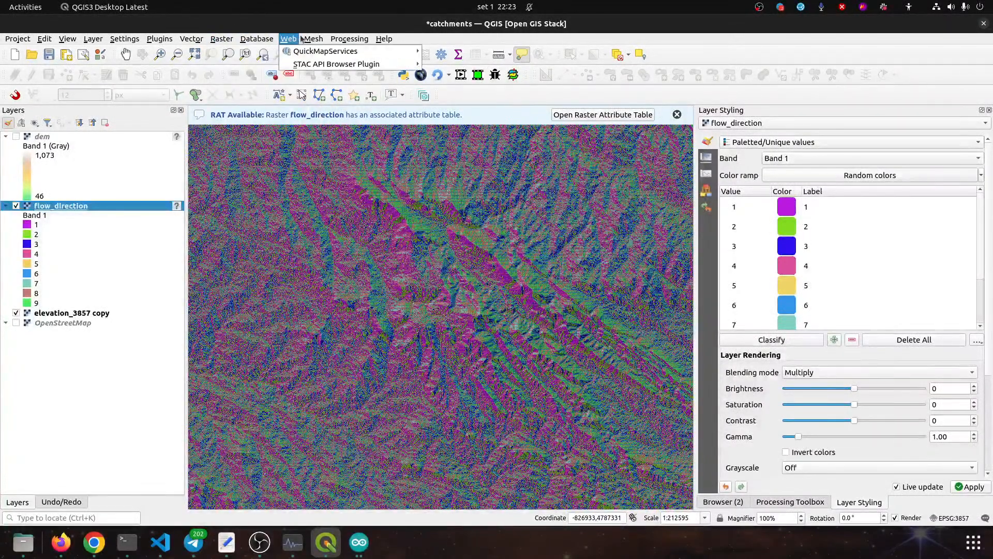
{"action": "mouse_move", "coordinate": [309, 40]}
{"action": "mouse_move", "coordinate": [366, 78]}
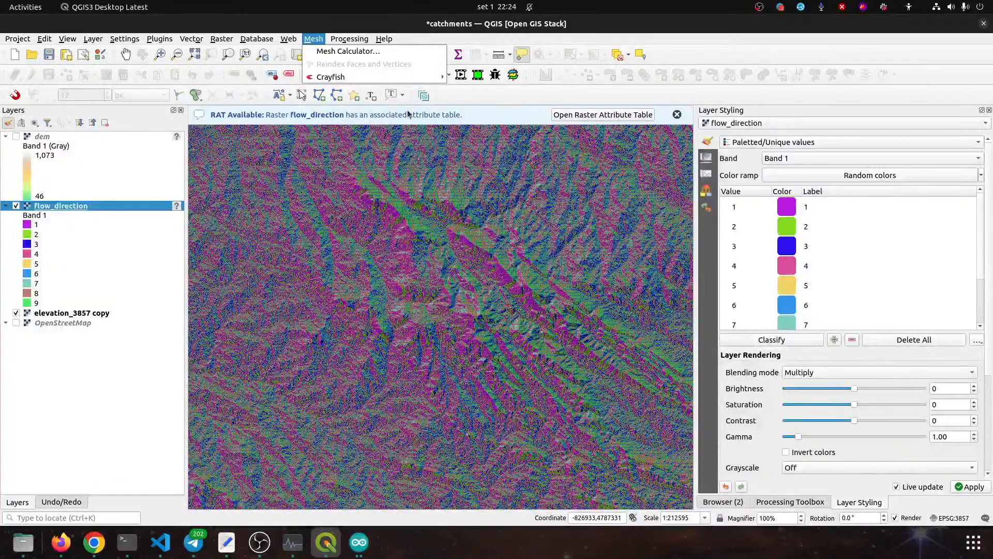
{"action": "left_click", "coordinate": [802, 504]}
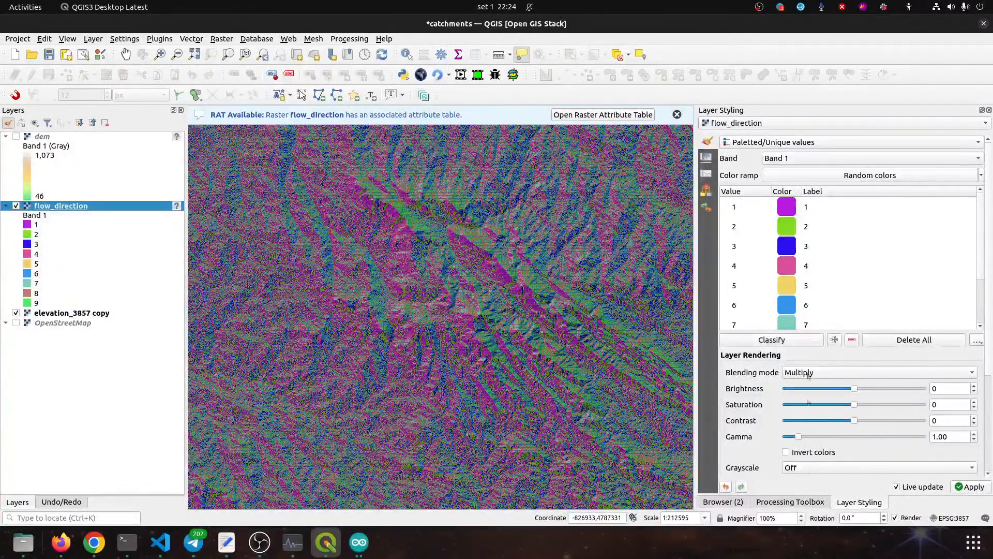
Search the processing toolbox for cray and select the PCRaster LDD to GRIB algorithm
{"action": "left_click", "coordinate": [786, 503]}
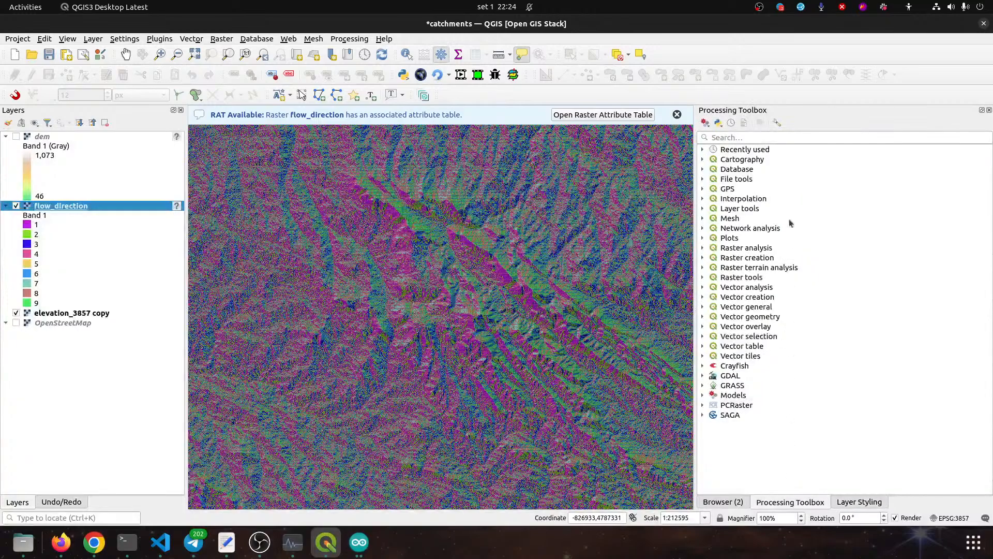
{"action": "left_click", "coordinate": [733, 137]}
{"action": "type", "text": "crasy"}
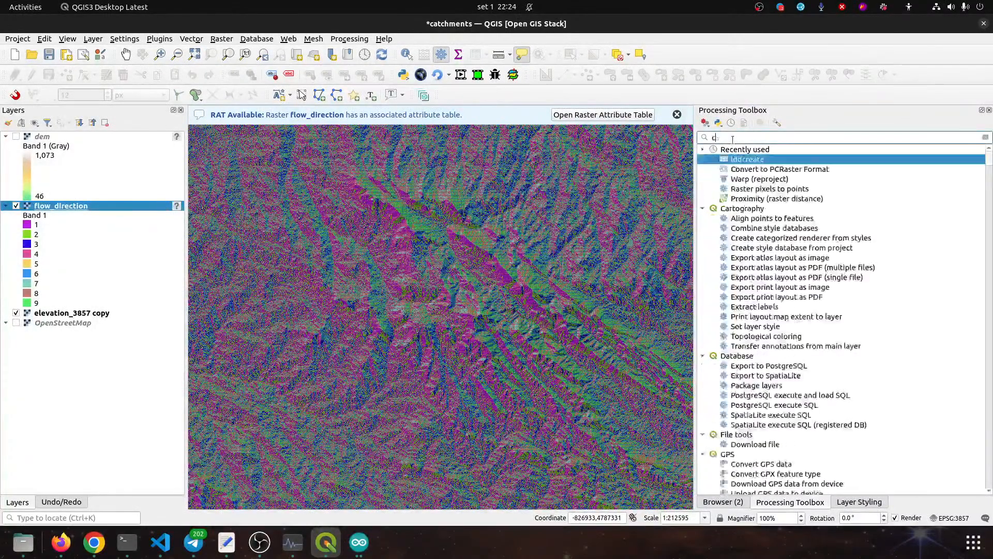
{"action": "key", "text": "BackSpace"}
{"action": "key", "text": "BackSpace"}
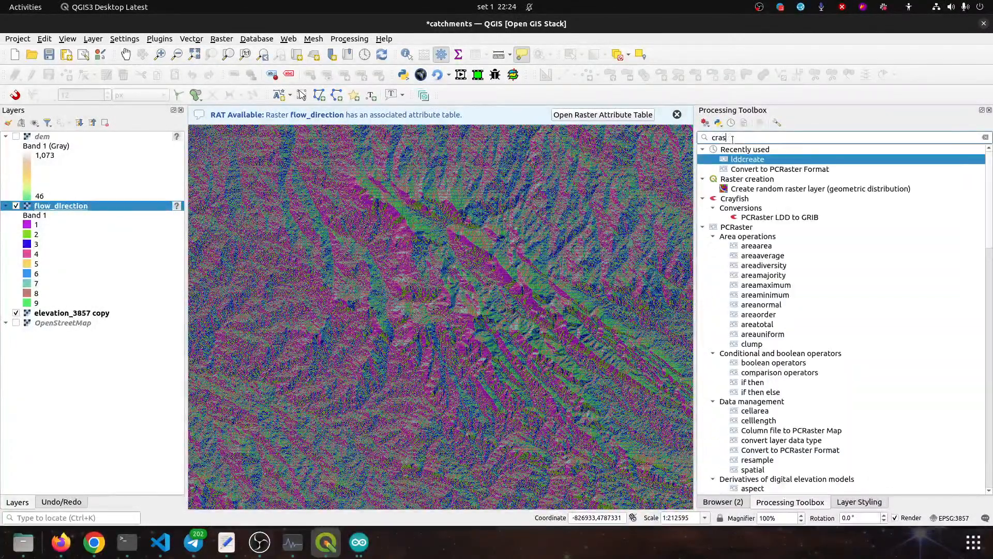
{"action": "type", "text": "y"}
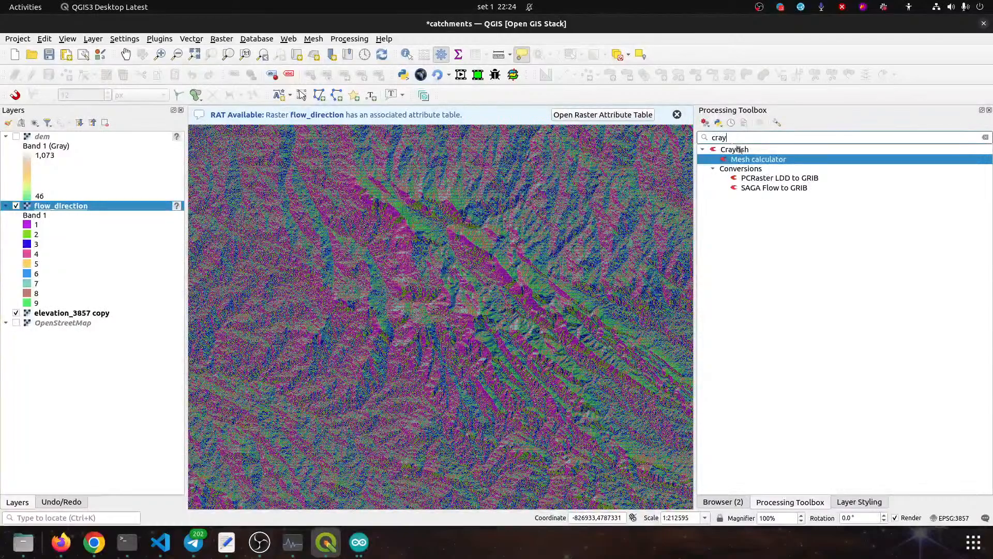
{"action": "left_click", "coordinate": [763, 180]}
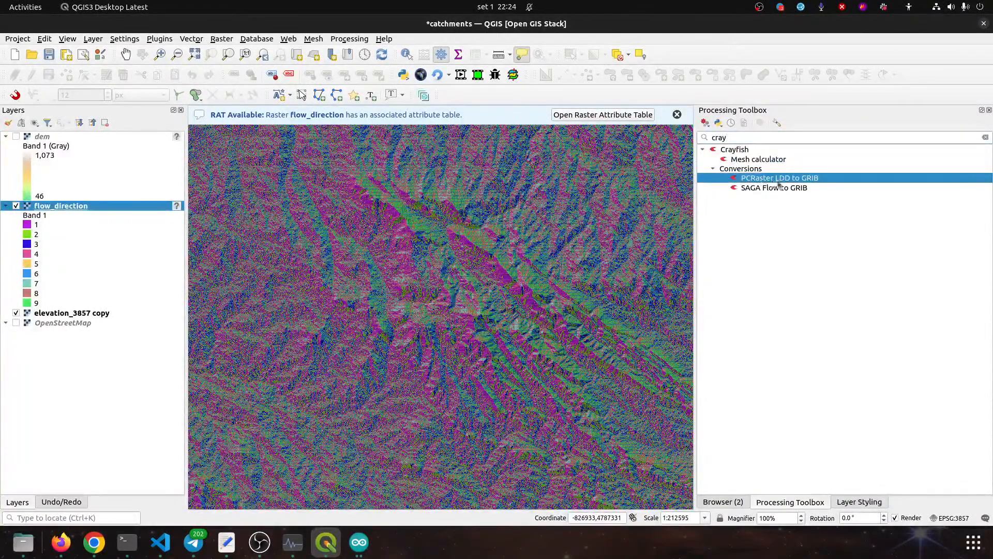
Try to convert flow_direction with PCRaster LDD to GRIB, outputting flow_direction.grib in the Chapter_4 folder, and close the tool
{"action": "double_click", "coordinate": [796, 180]}
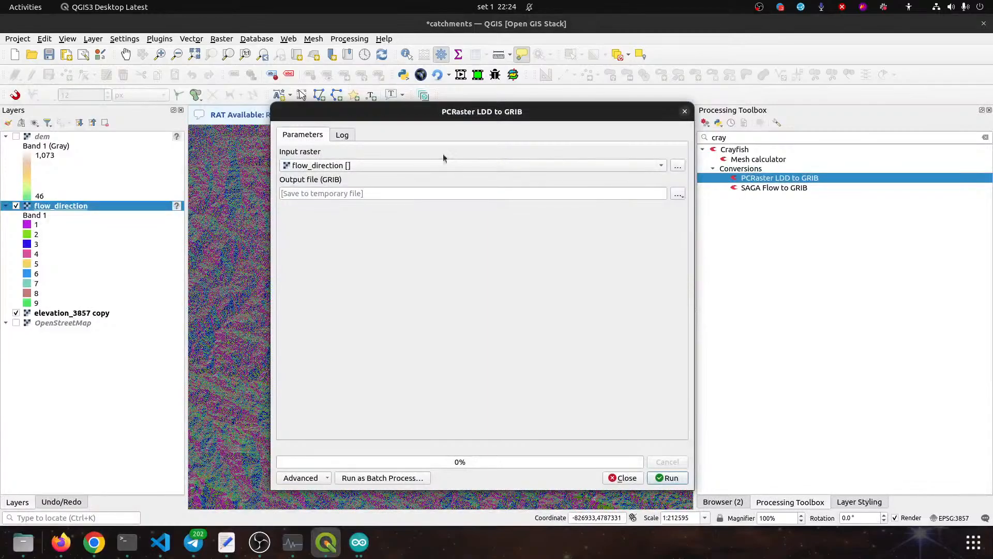
{"action": "left_click", "coordinate": [672, 196]}
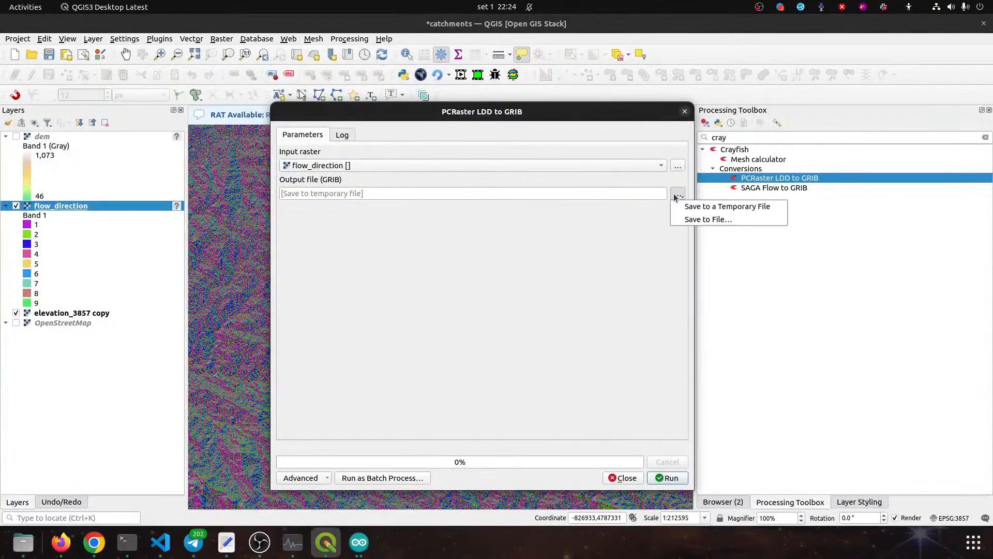
{"action": "left_click", "coordinate": [724, 205]}
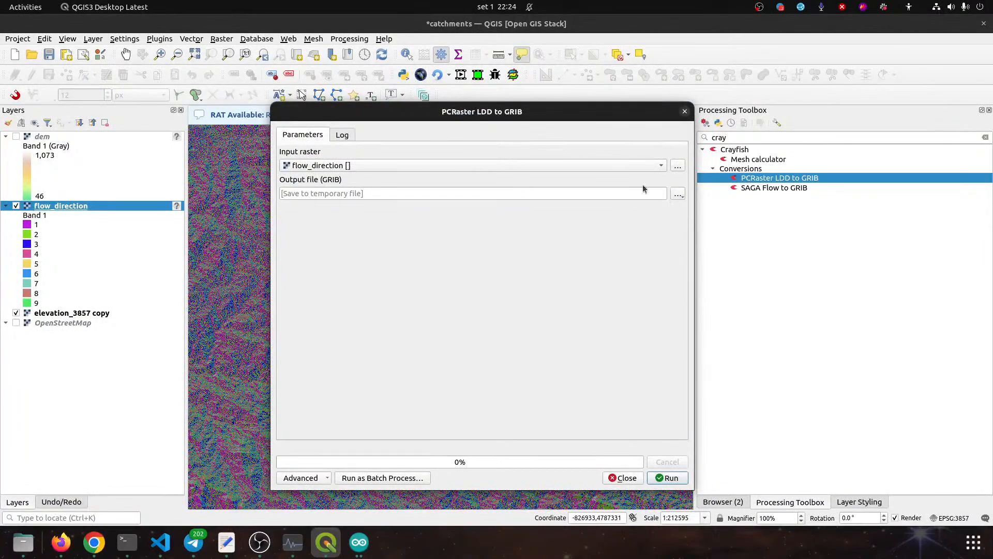
{"action": "left_click", "coordinate": [678, 195]}
{"action": "left_click", "coordinate": [678, 218]}
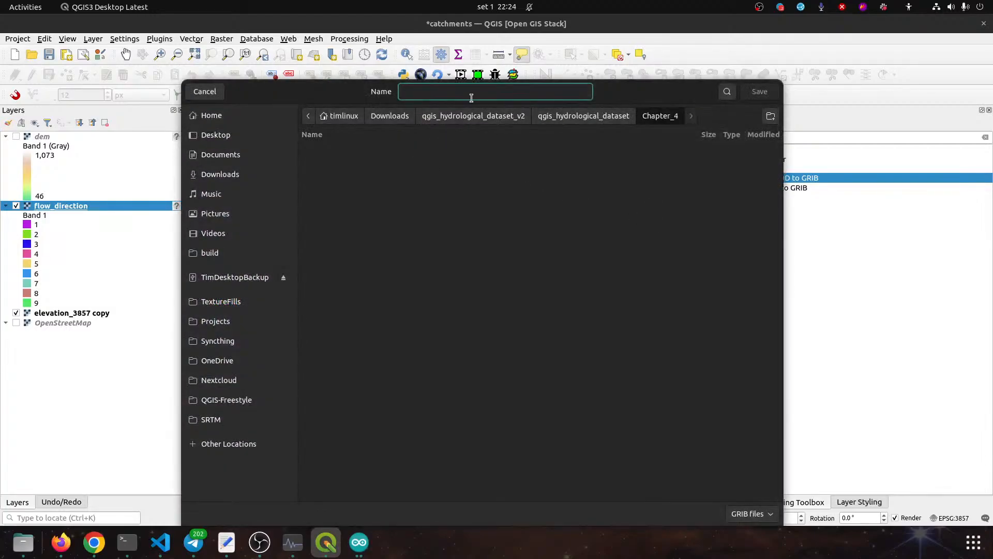
{"action": "type", "text": "flow"}
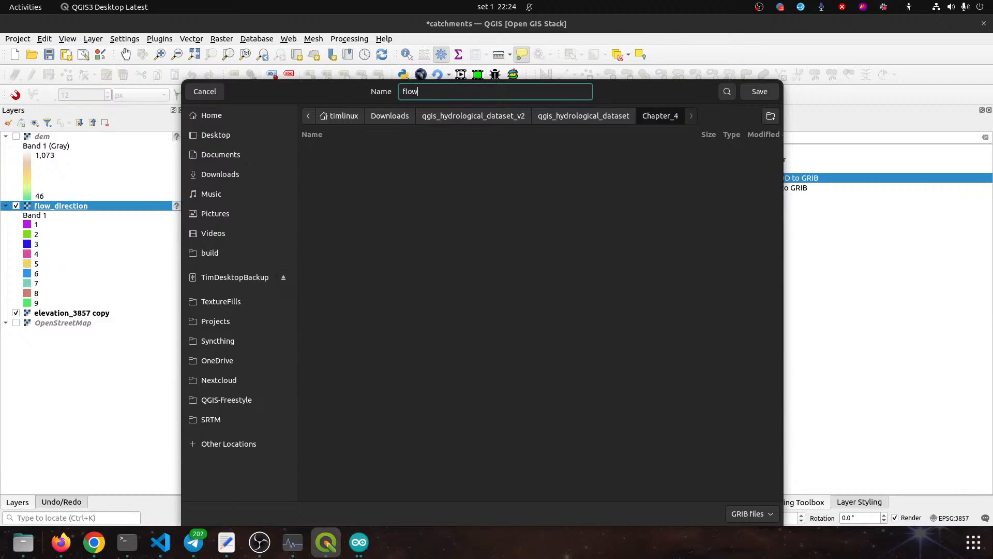
{"action": "type", "text": "_durectio9n"}
{"action": "key", "text": "BackSpace"}
{"action": "key", "text": "BackSpace"}
{"action": "key", "text": "BackSpace"}
{"action": "key", "text": "Return"}
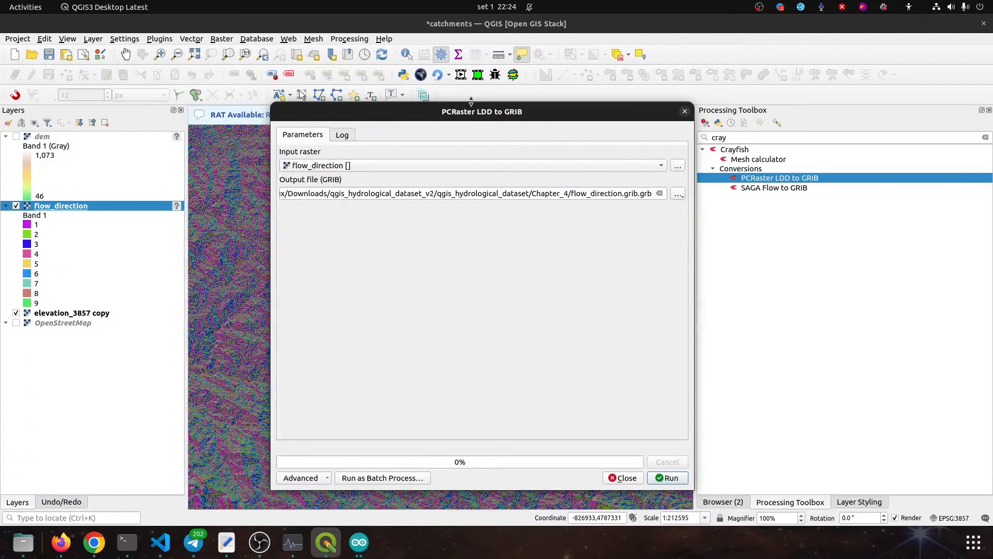
{"action": "left_click", "coordinate": [670, 478]}
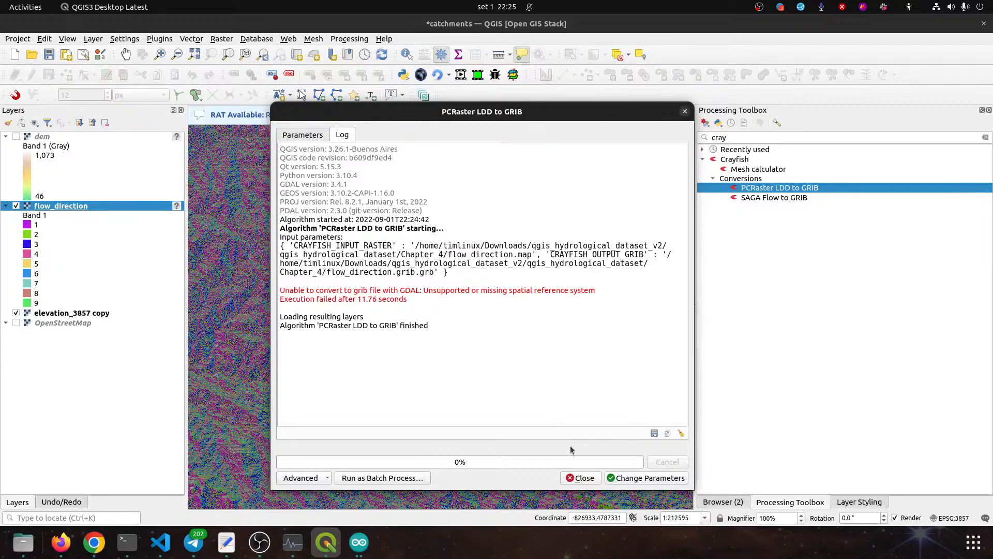
{"action": "left_click", "coordinate": [584, 477]}
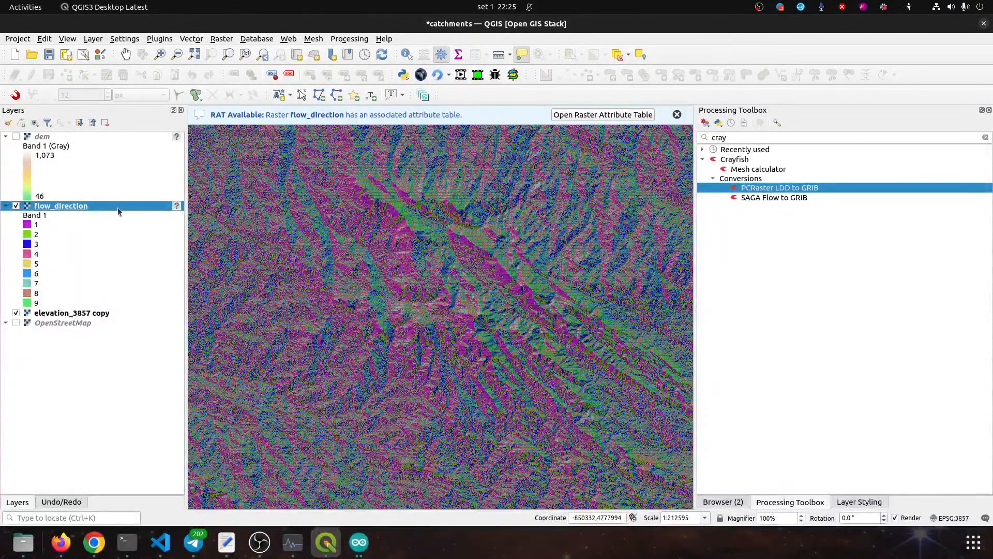
Assign the project CRS EPSG:3857 - WGS 84 / Pseudo-Mercator to the flow_direction layer
{"action": "double_click", "coordinate": [100, 208]}
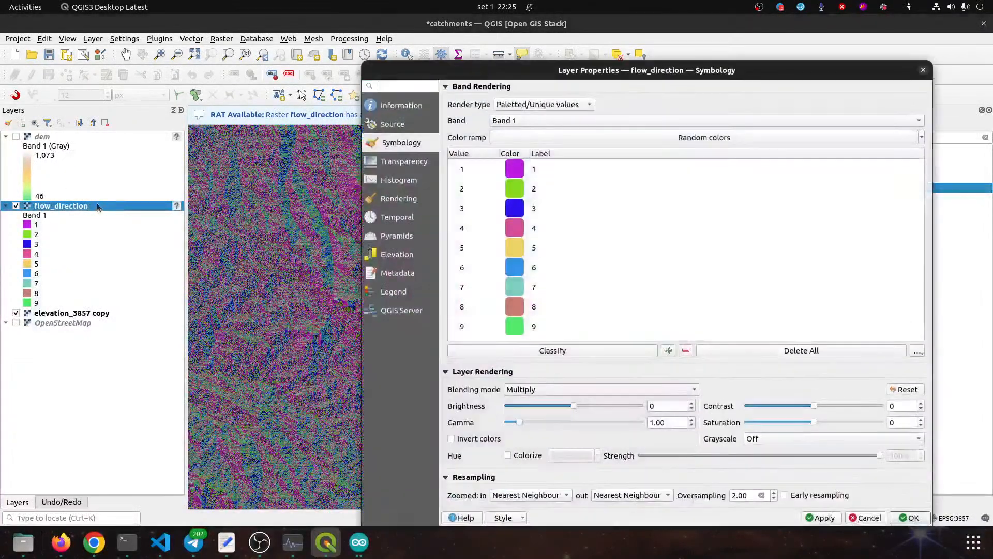
{"action": "left_click", "coordinate": [389, 125]}
{"action": "left_click", "coordinate": [389, 106]}
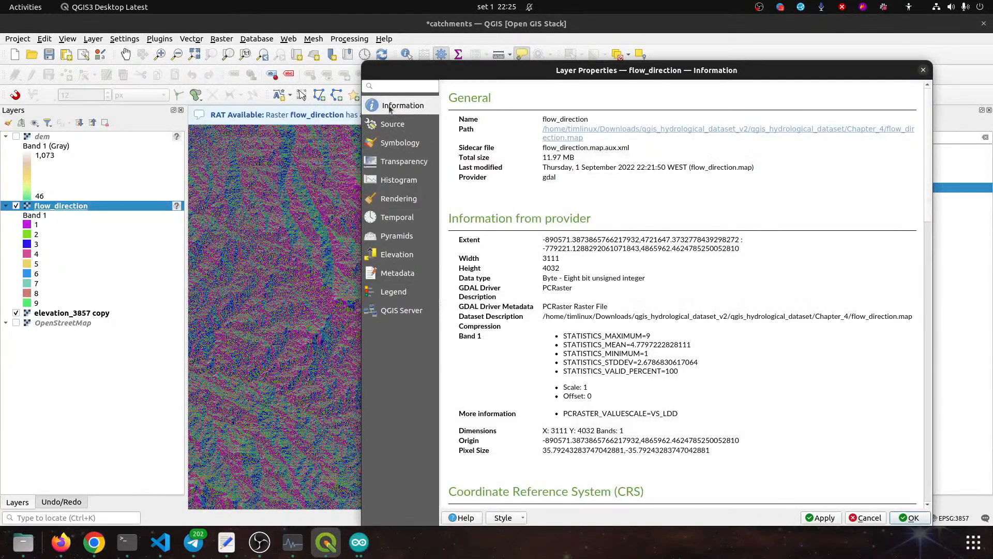
{"action": "left_click", "coordinate": [392, 125]}
{"action": "left_click", "coordinate": [503, 127]}
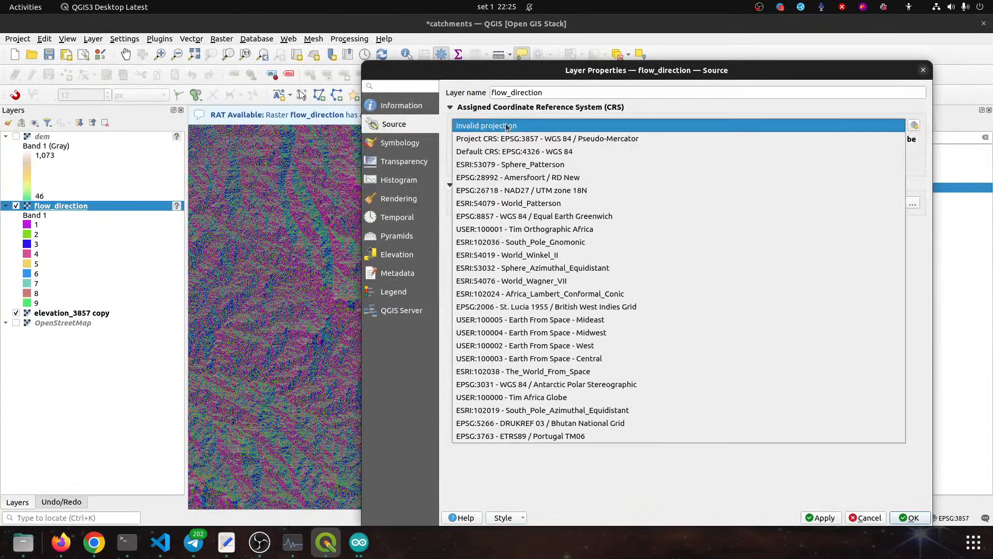
{"action": "left_click", "coordinate": [510, 139]}
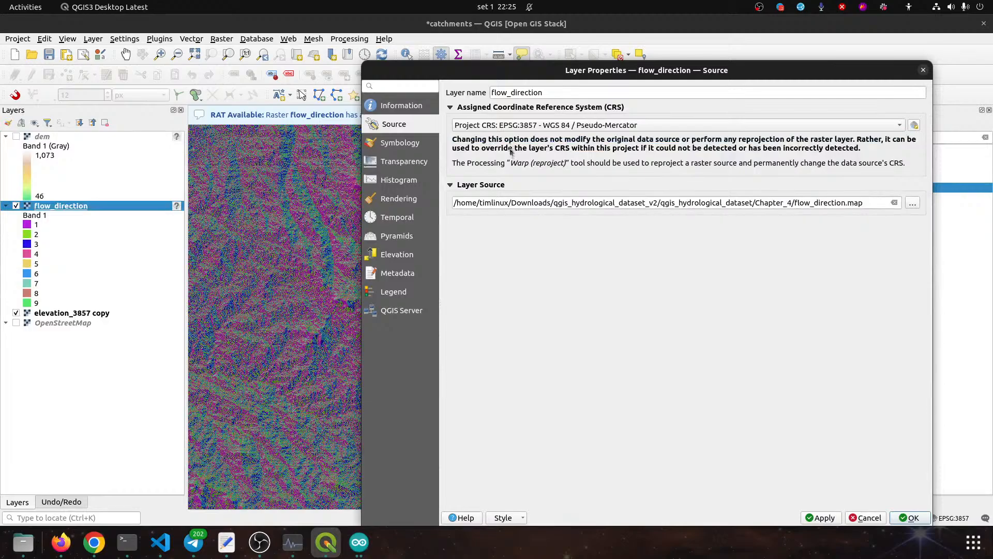
{"action": "left_click", "coordinate": [897, 514]}
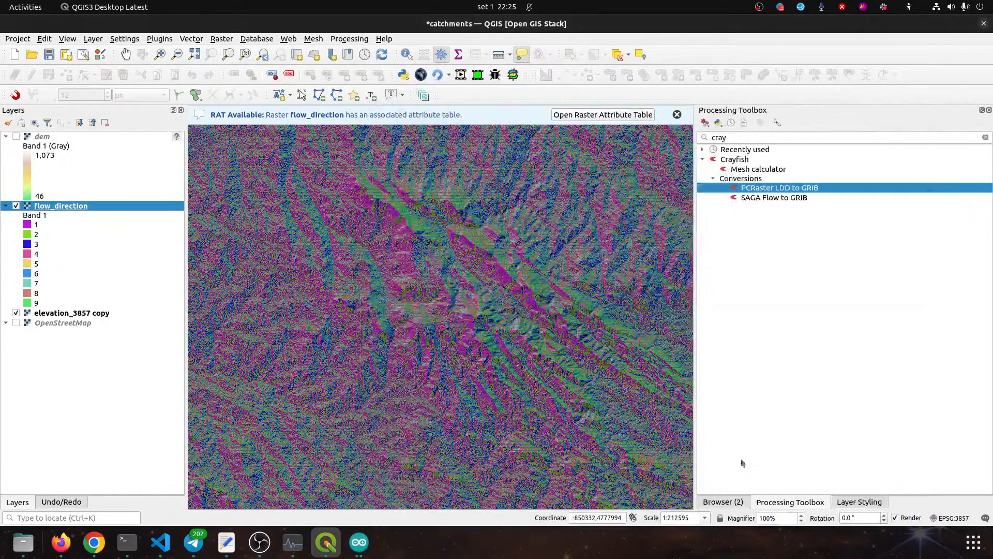
Try PCRaster LDD to GRIB again on the flow_direction layer in EPSG:3857, with flow_direction.grib in Chapter_4 as output
{"action": "double_click", "coordinate": [760, 190]}
{"action": "left_click", "coordinate": [677, 194]}
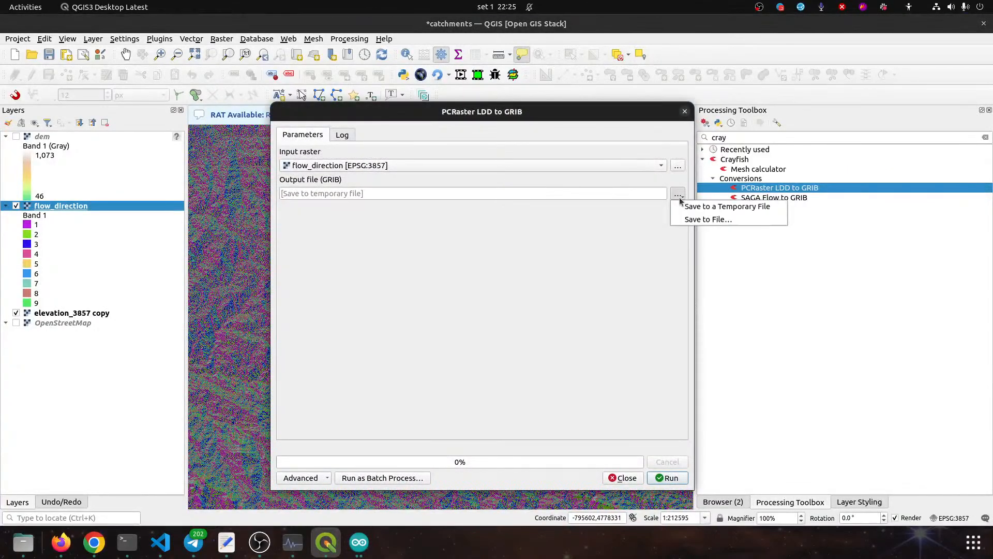
{"action": "left_click", "coordinate": [678, 210]}
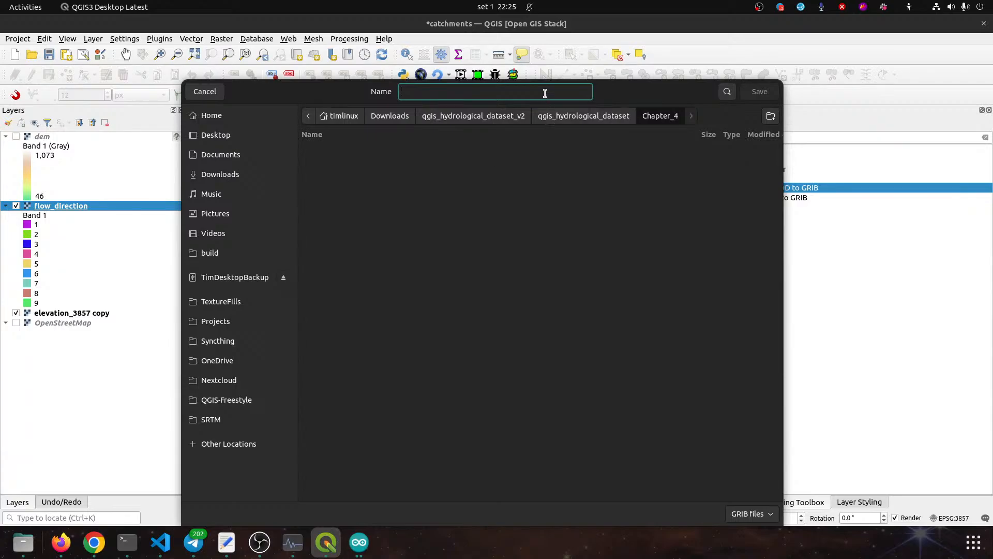
{"action": "type", "text": "flow_"}
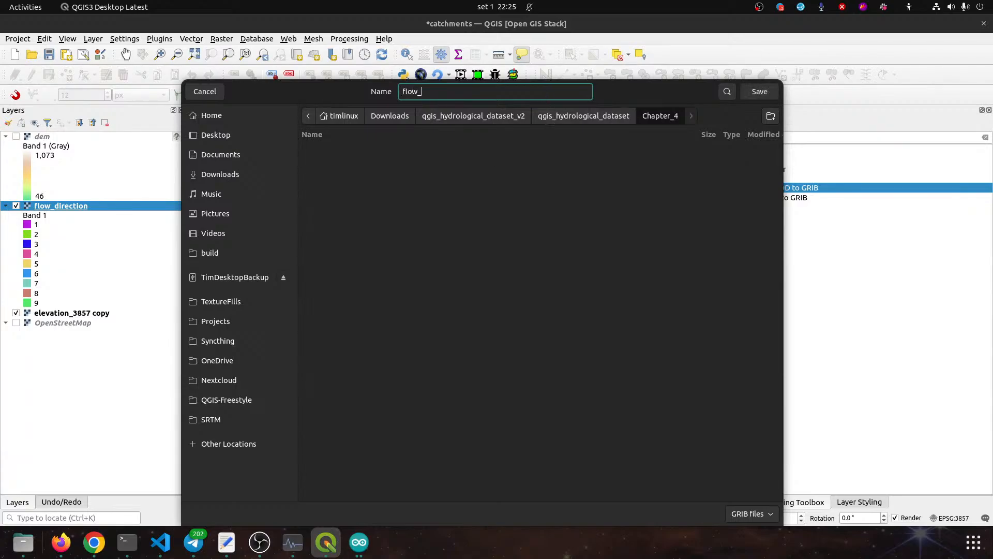
{"action": "type", "text": "direction.grib"}
{"action": "left_click", "coordinate": [762, 92]}
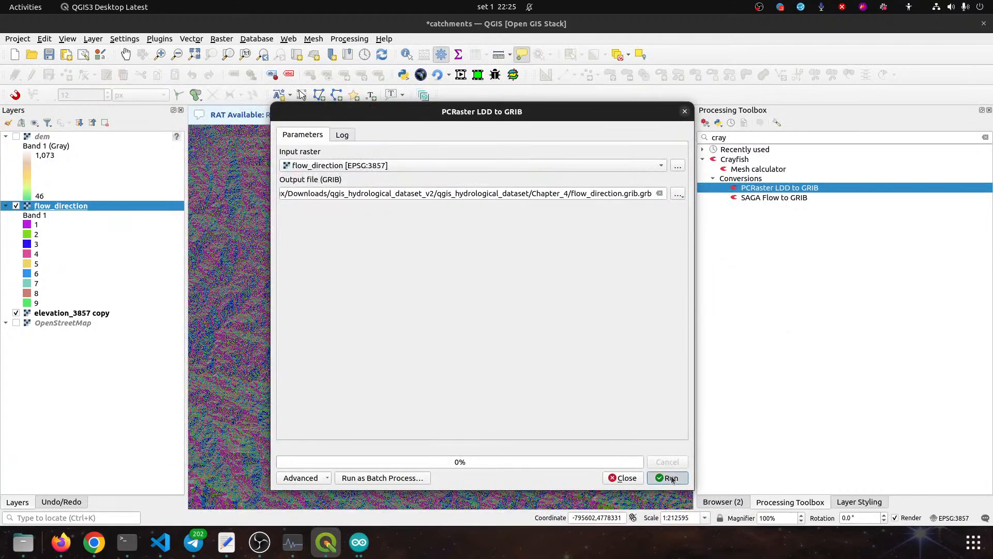
{"action": "left_click", "coordinate": [671, 478]}
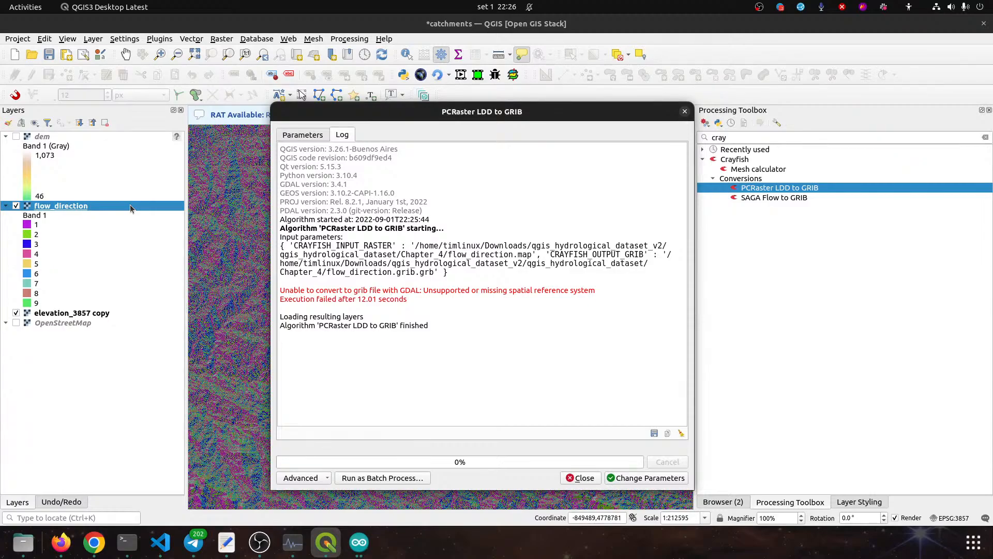
Review the PCRaster LDD to GRIB log and switch to Google Chrome
{"action": "left_click_drag", "start_coordinate": [455, 328], "coordinate": [443, 272]}
{"action": "left_click", "coordinate": [442, 272]}
{"action": "left_click", "coordinate": [92, 543]}
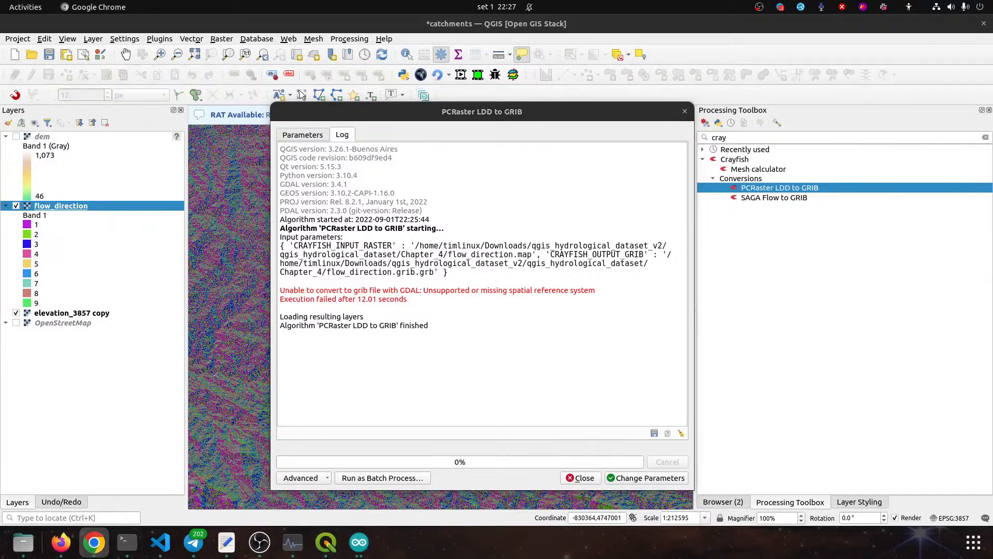